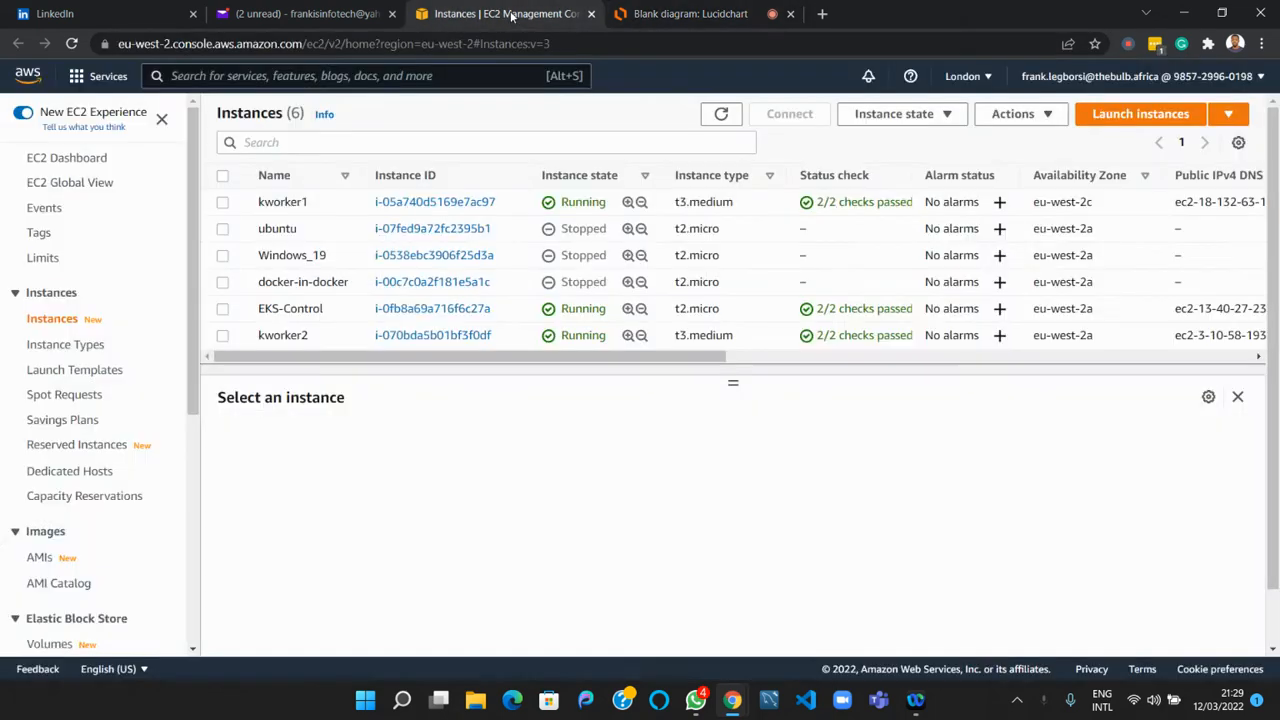
# Search the AWS services for route 53 and open the Route 53 console.
pyautogui.click(505, 14)
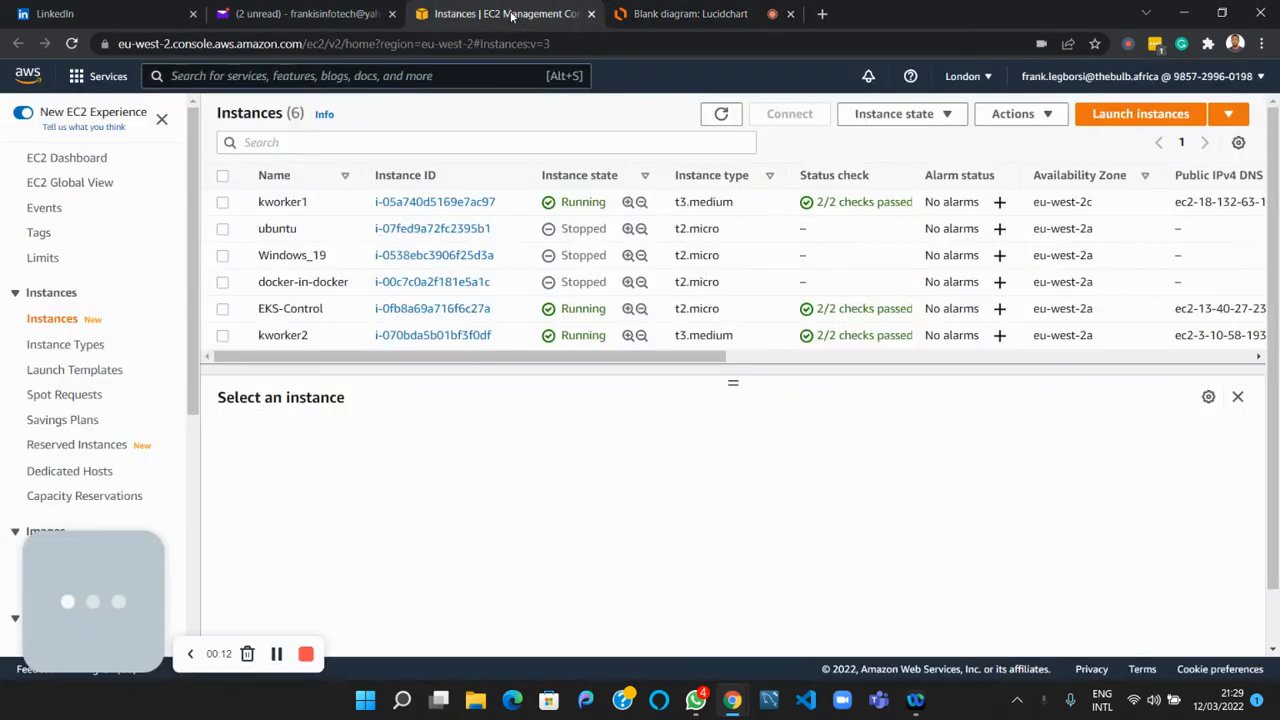
pyautogui.click(278, 78)
pyautogui.write('rou')
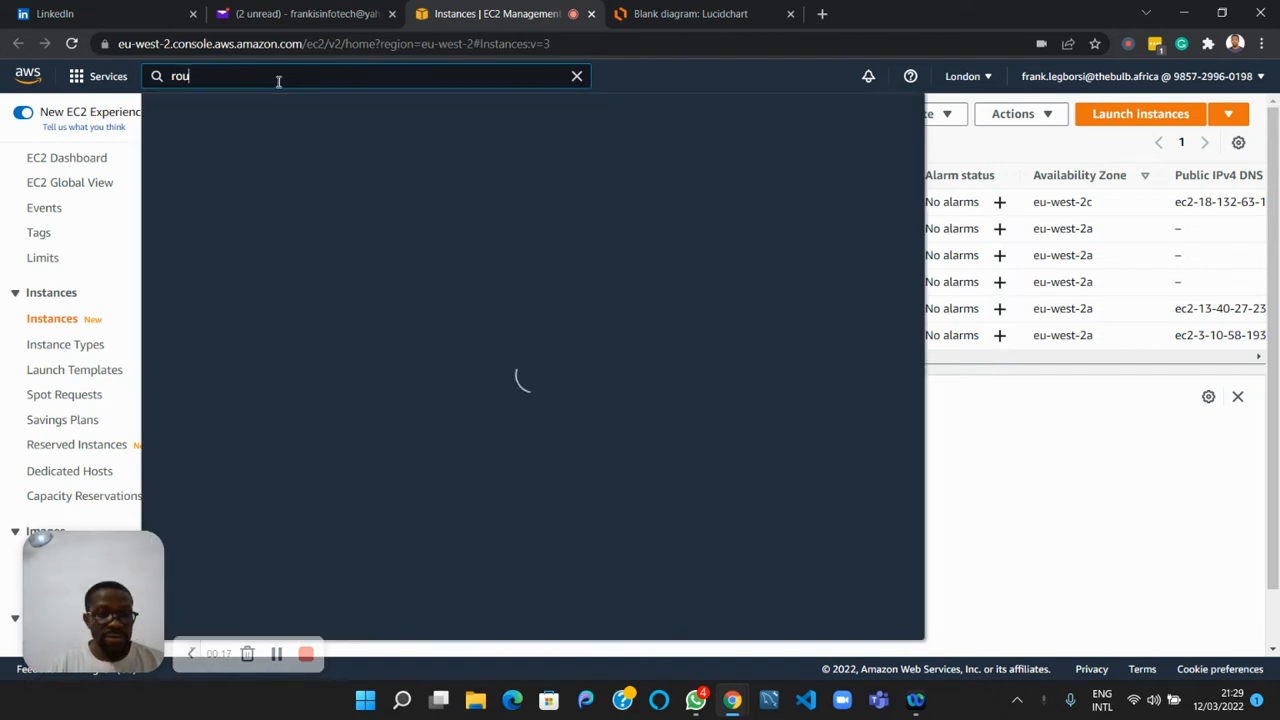
pyautogui.write('te 5')
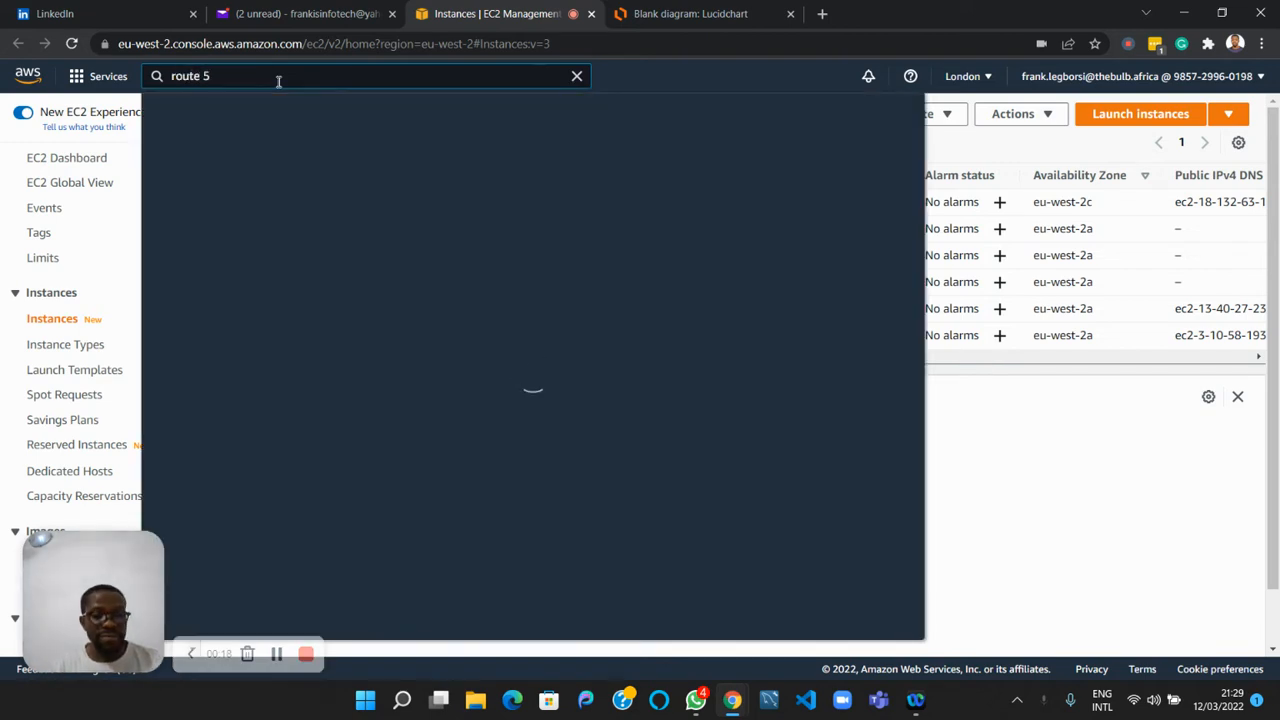
pyautogui.write('3')
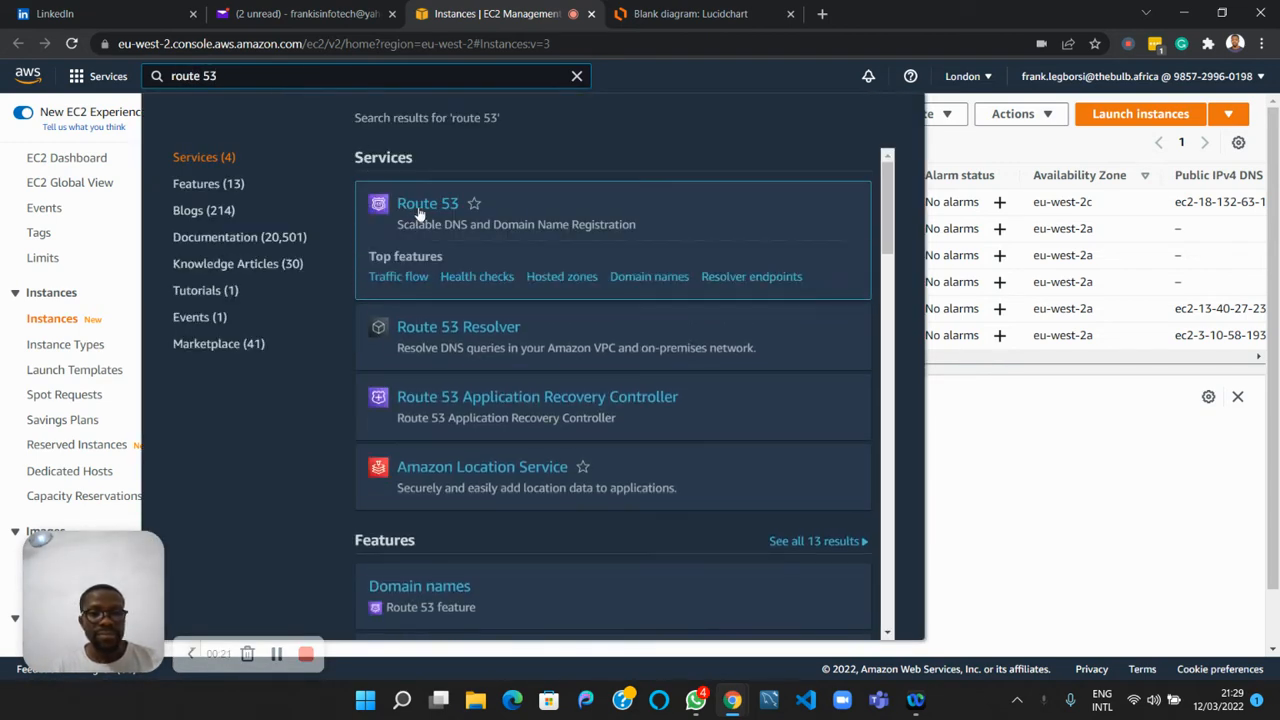
pyautogui.click(423, 207)
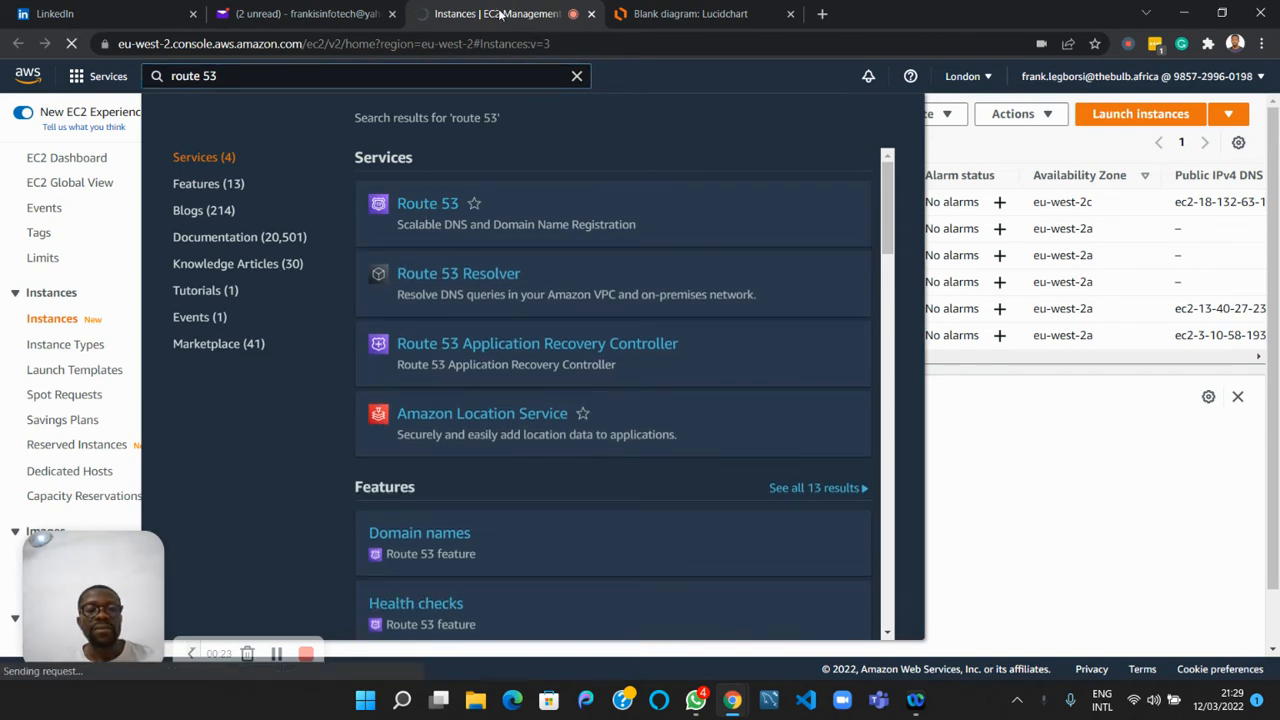
# Duplicate the Route 53 browser tab and open the EC2 service from a search for ec2 in the copy.
pyautogui.rightClick(500, 13)
pyautogui.click(545, 134)
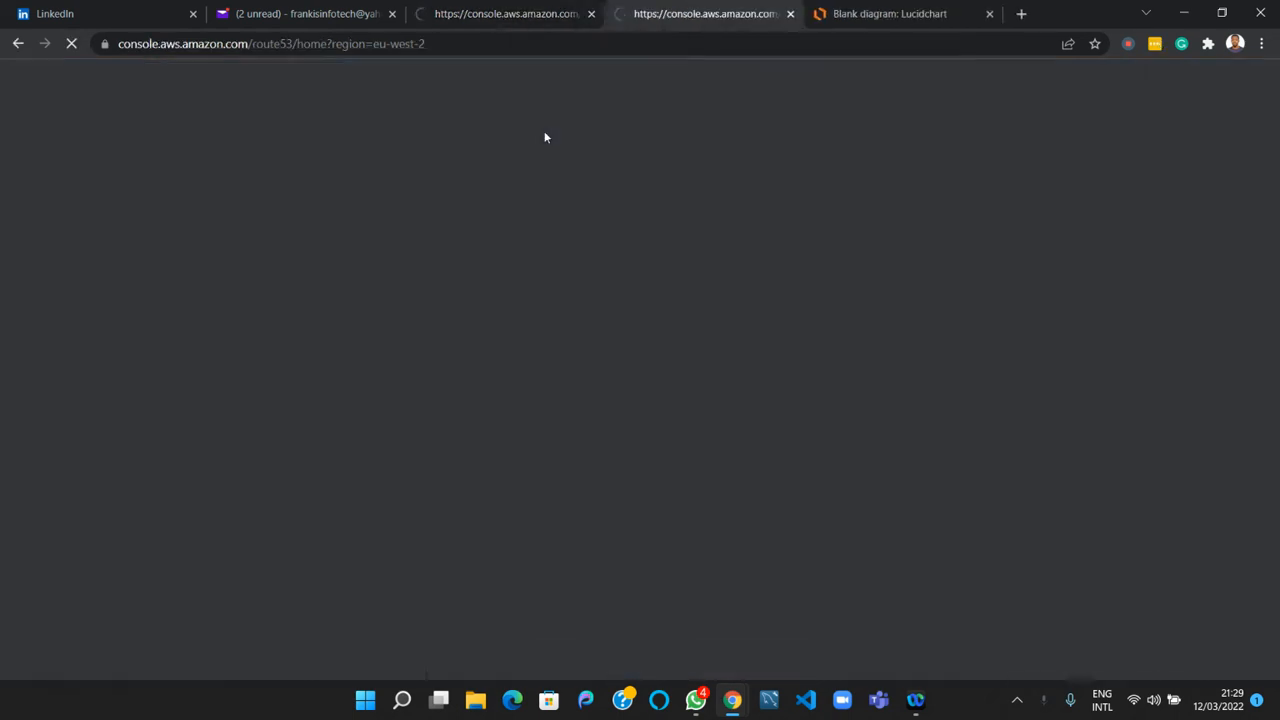
pyautogui.click(527, 8)
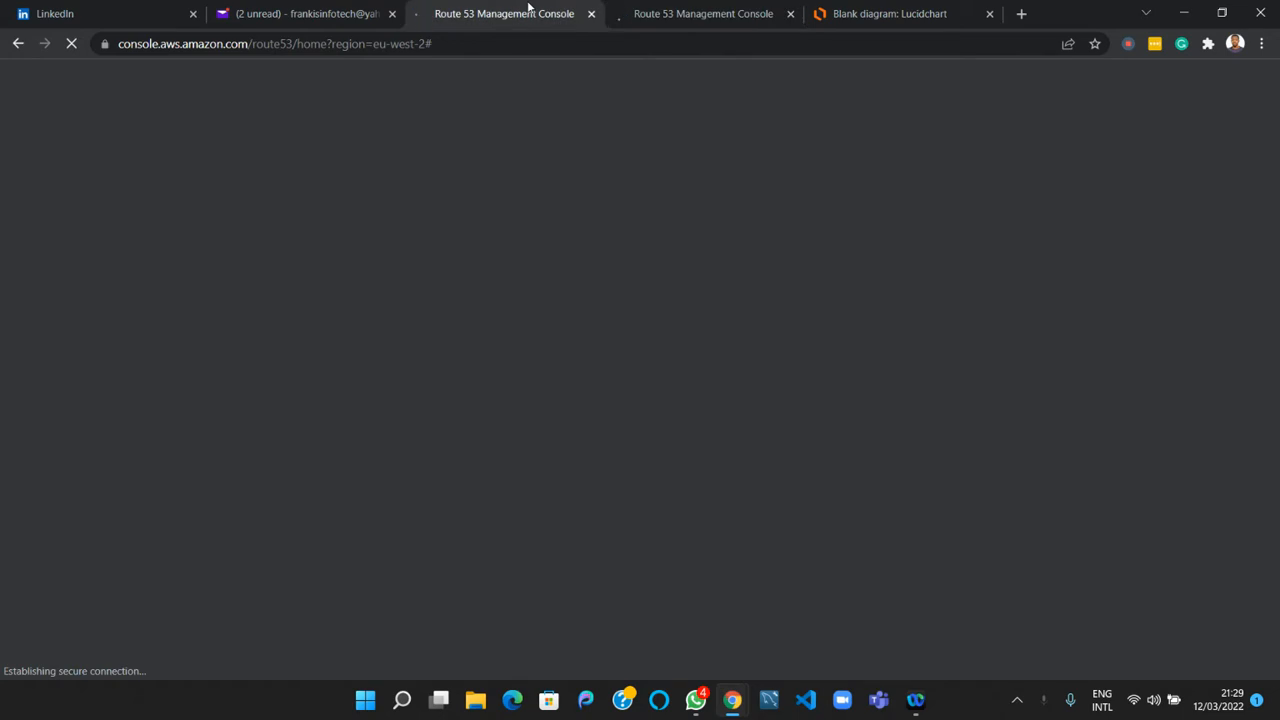
pyautogui.click(652, 12)
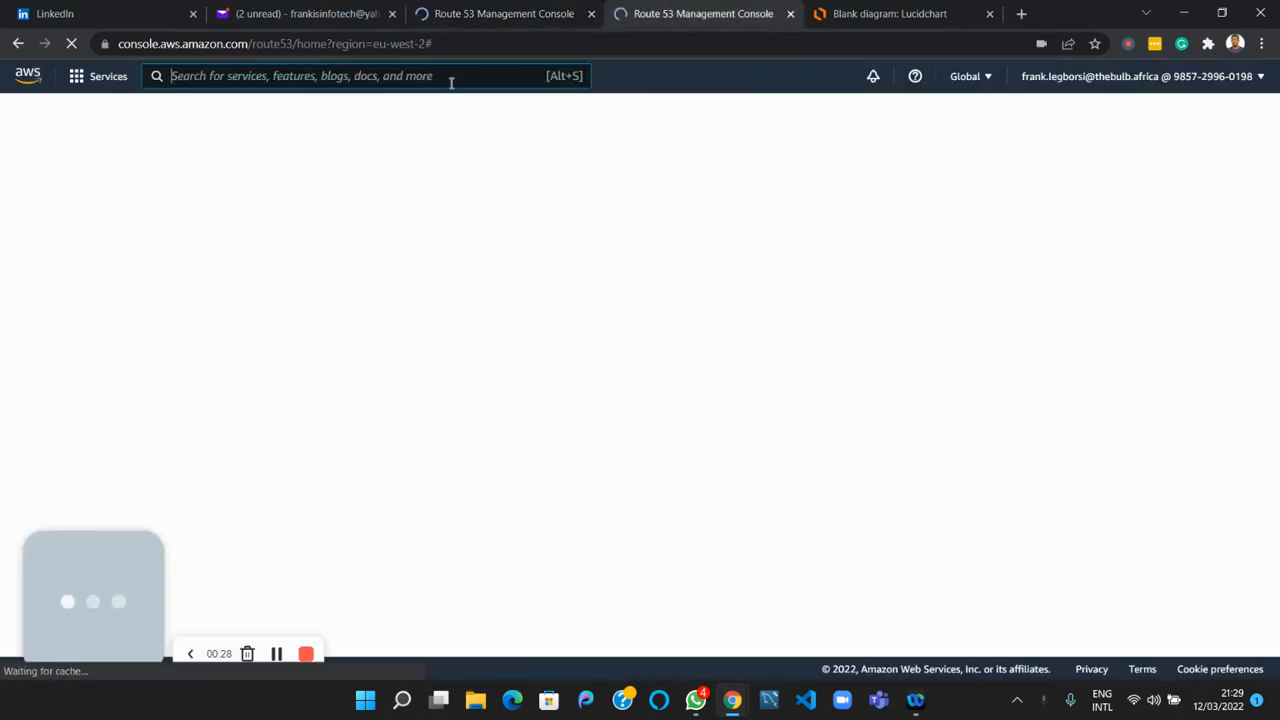
pyautogui.write('ec2')
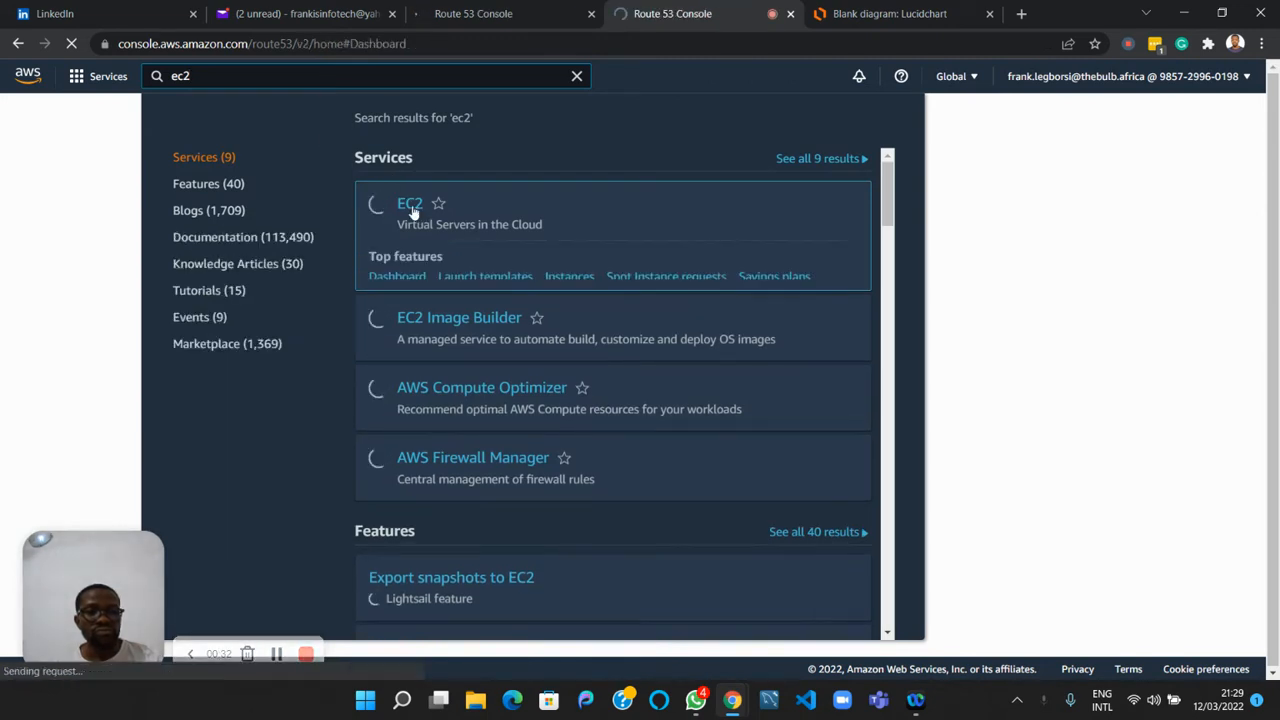
pyautogui.click(410, 205)
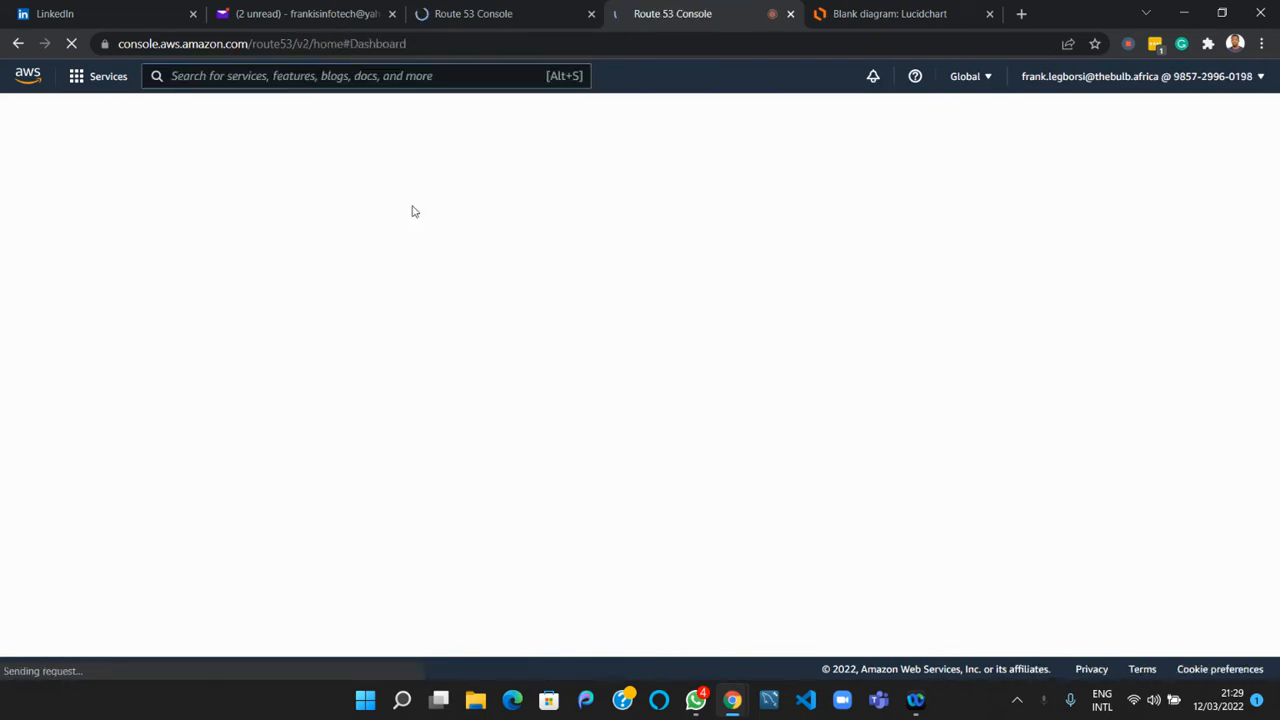
# In the original Route 53 tab, dismiss the Application Recovery Controller notice and open the hosted zones list.
pyautogui.click(469, 18)
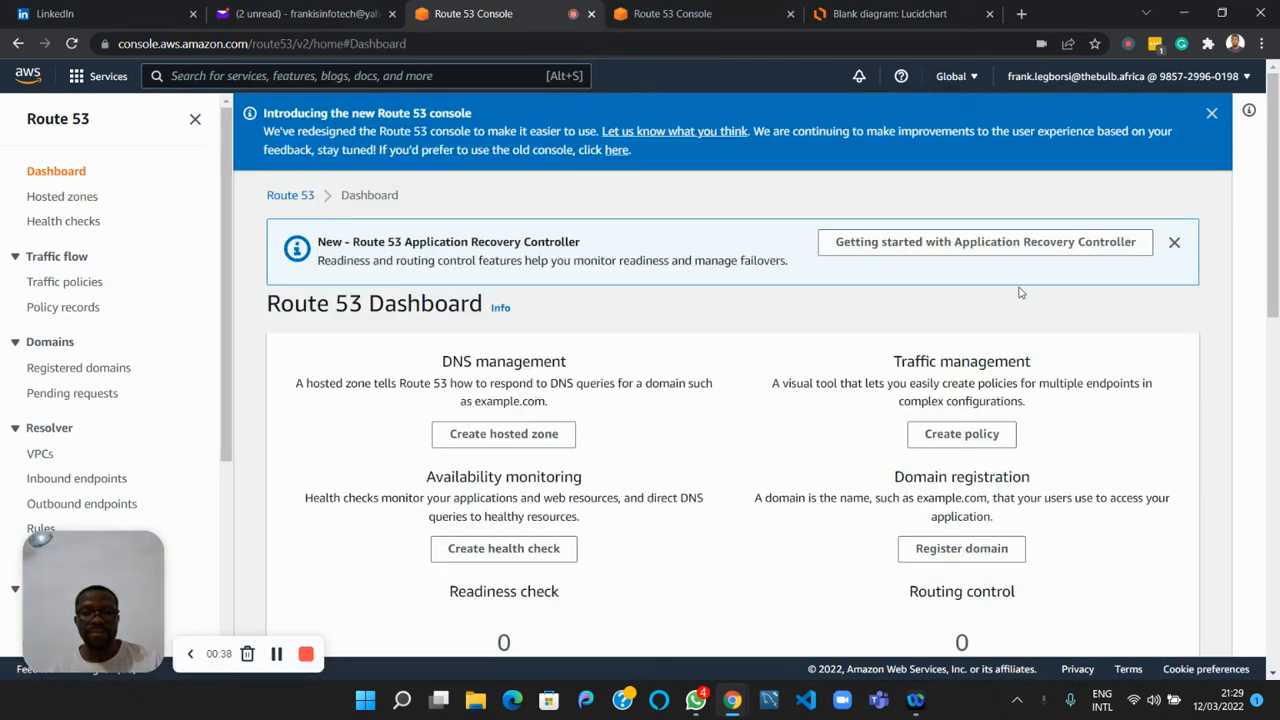
pyautogui.click(1175, 245)
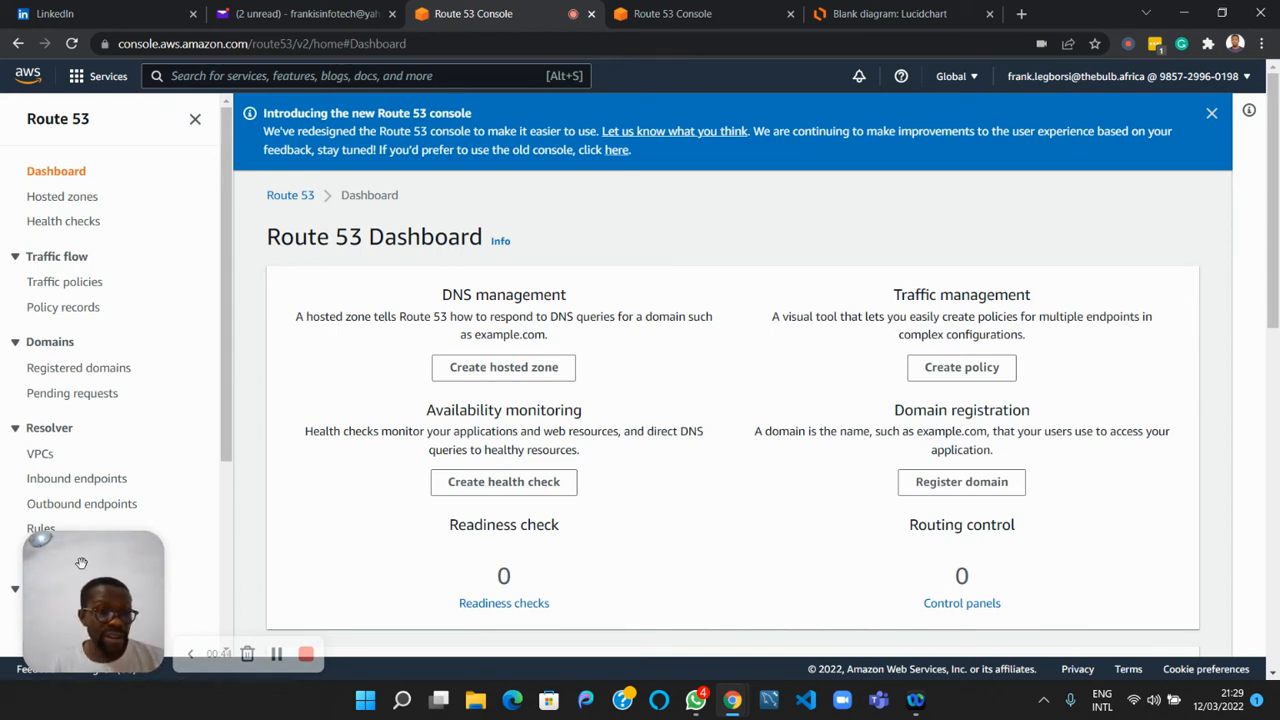
pyautogui.click(57, 198)
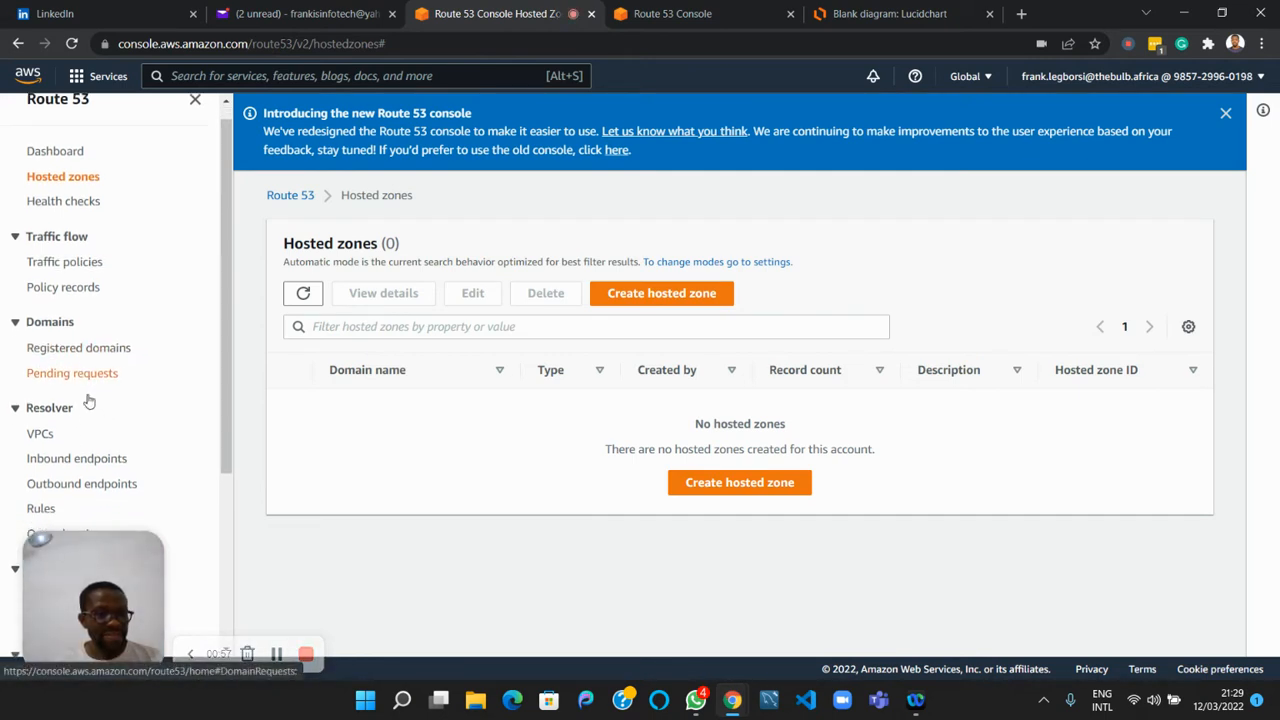
pyautogui.scroll(-1, 89, 400)
pyautogui.scroll(-3, 89, 400)
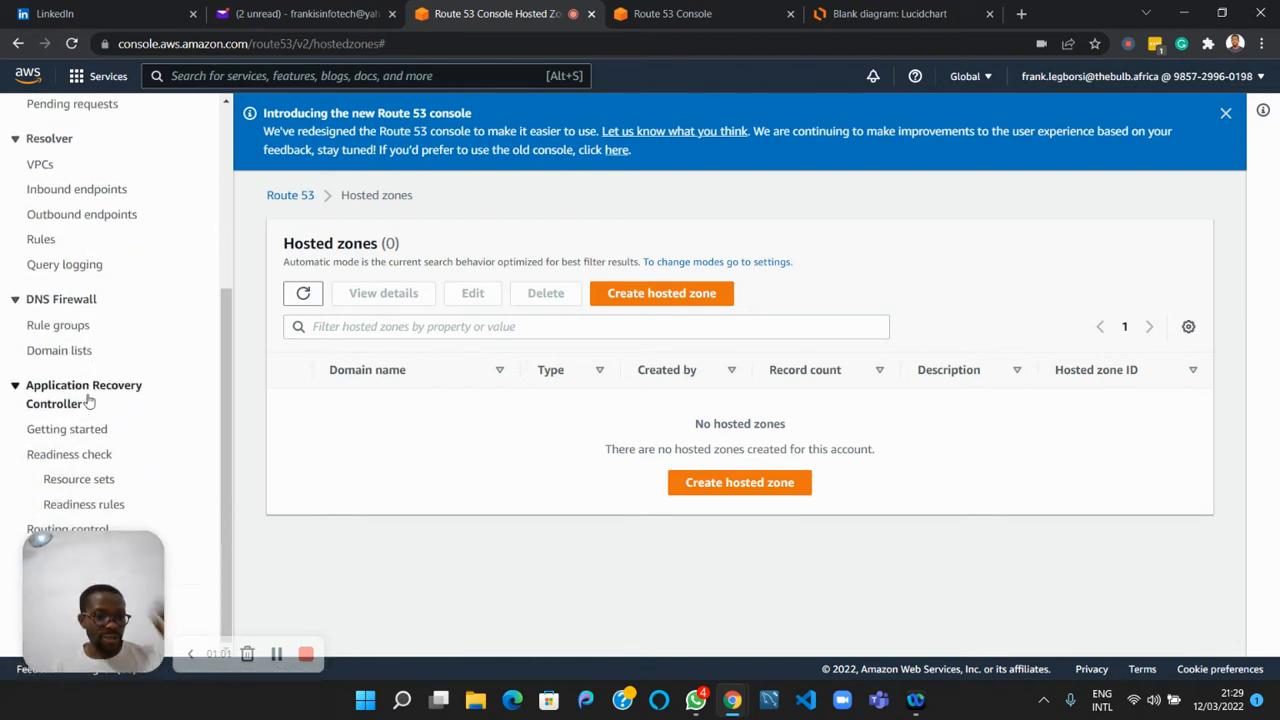
pyautogui.scroll(4, 89, 400)
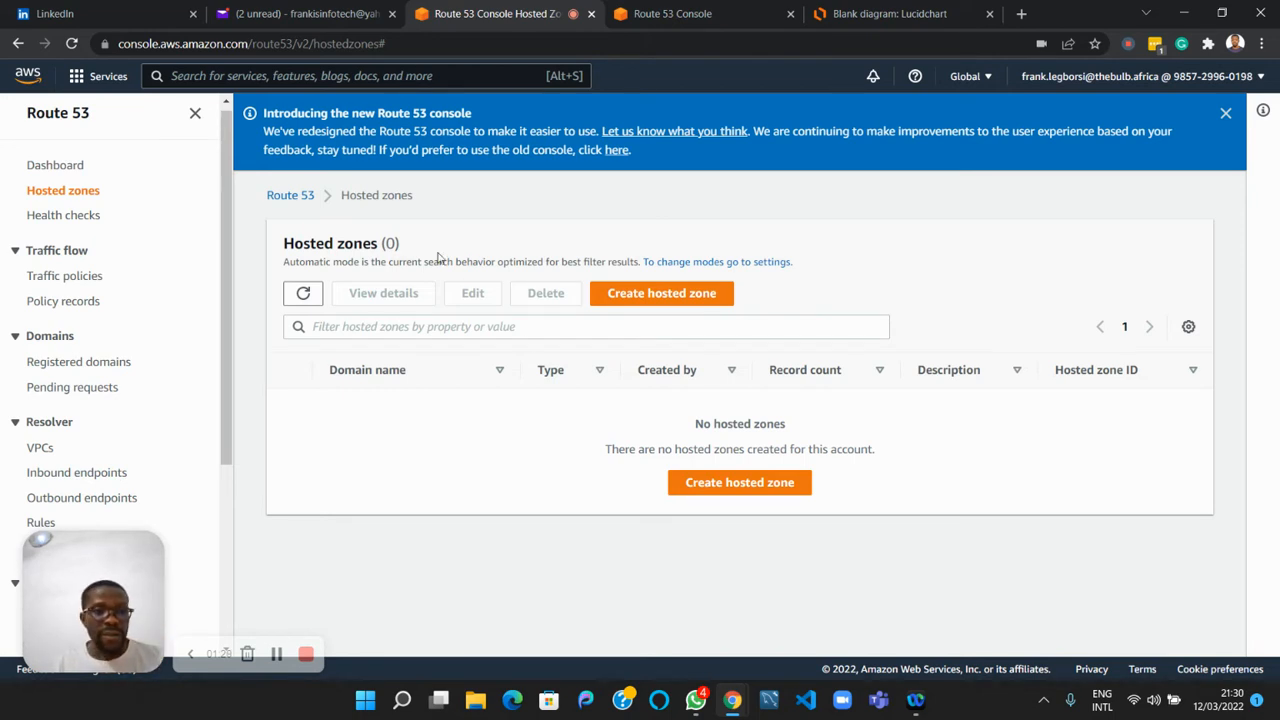
# Start creating a hosted zone and enter frankteachesdevops.com as its domain name.
pyautogui.click(640, 296)
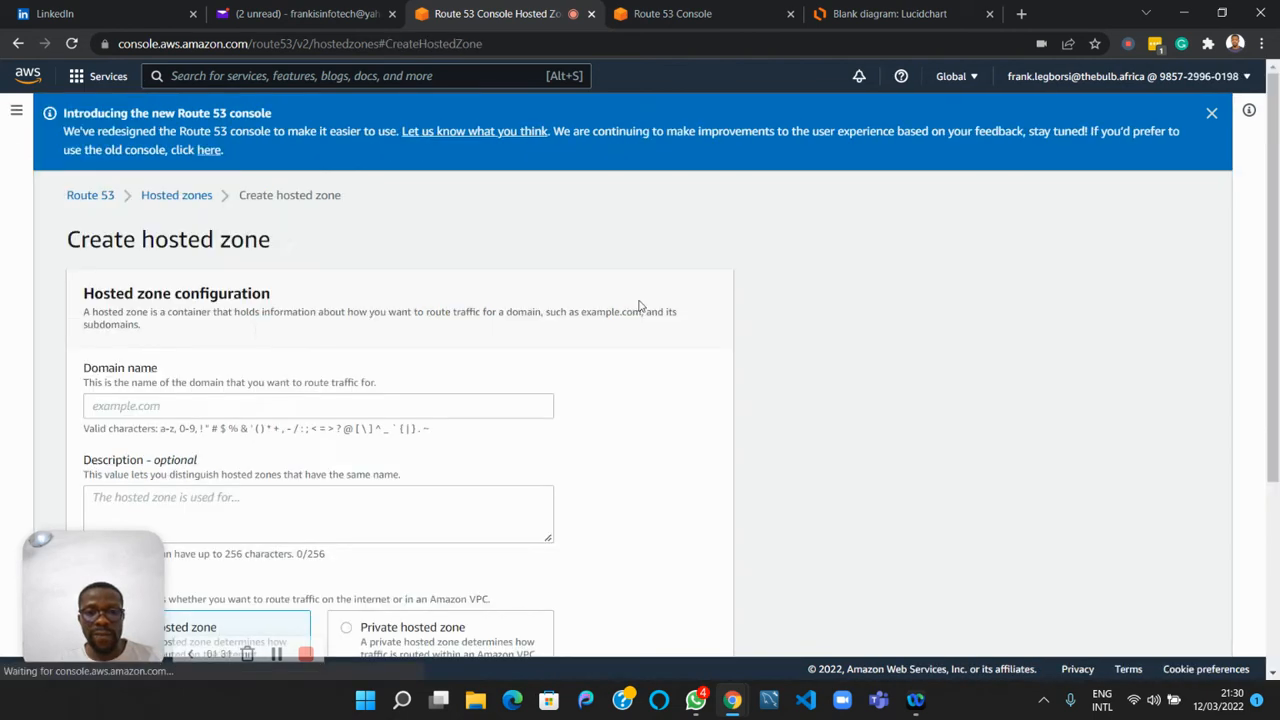
pyautogui.scroll(-1, 170, 355)
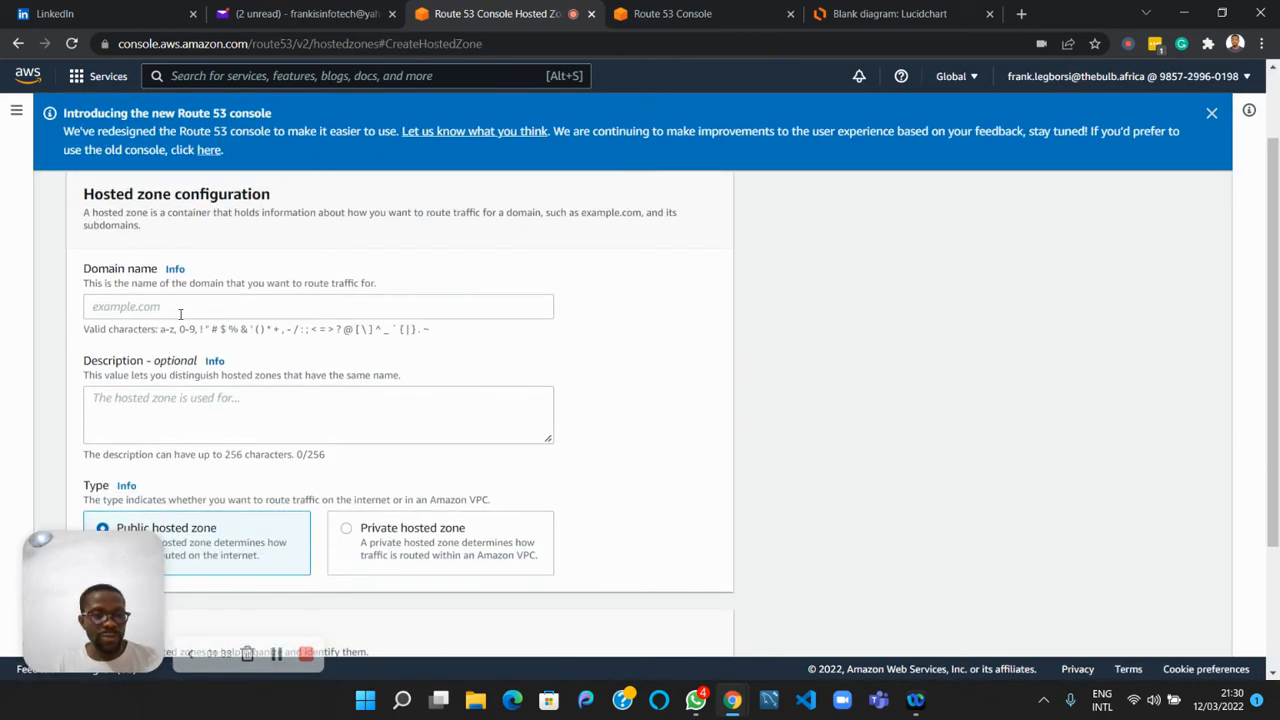
pyautogui.click(175, 310)
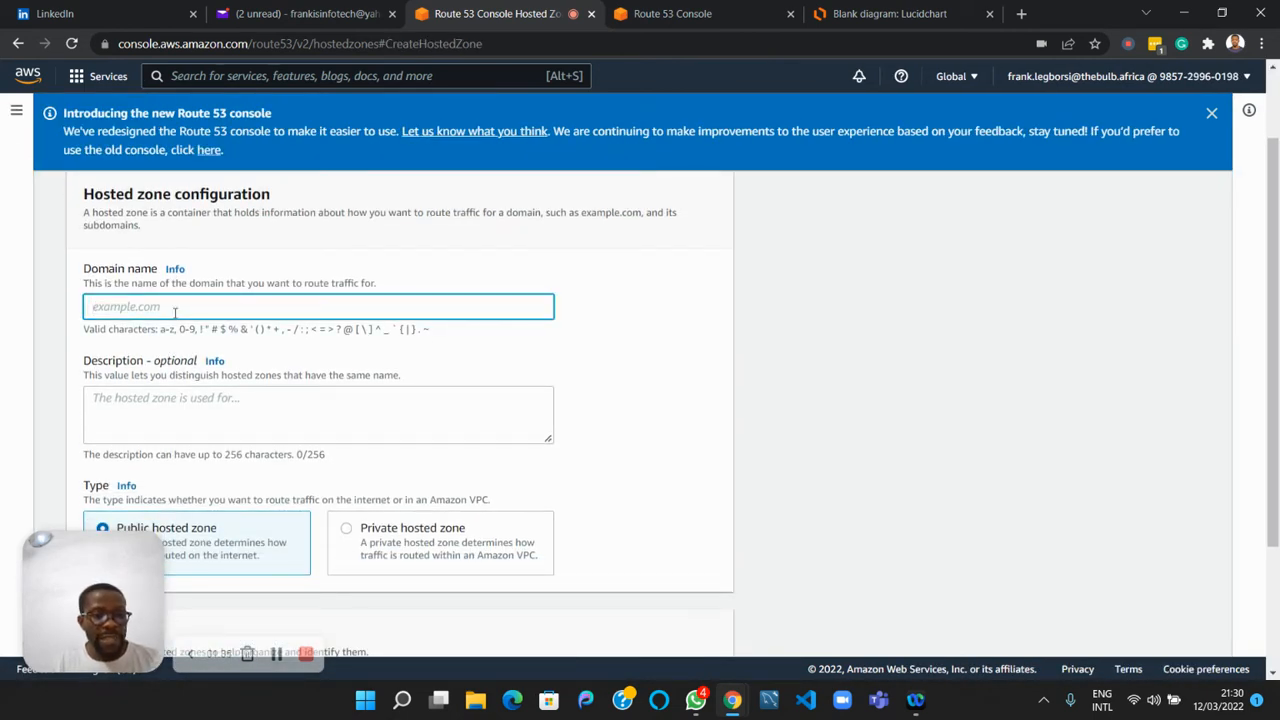
pyautogui.write('https://vimeo.com/687501727')
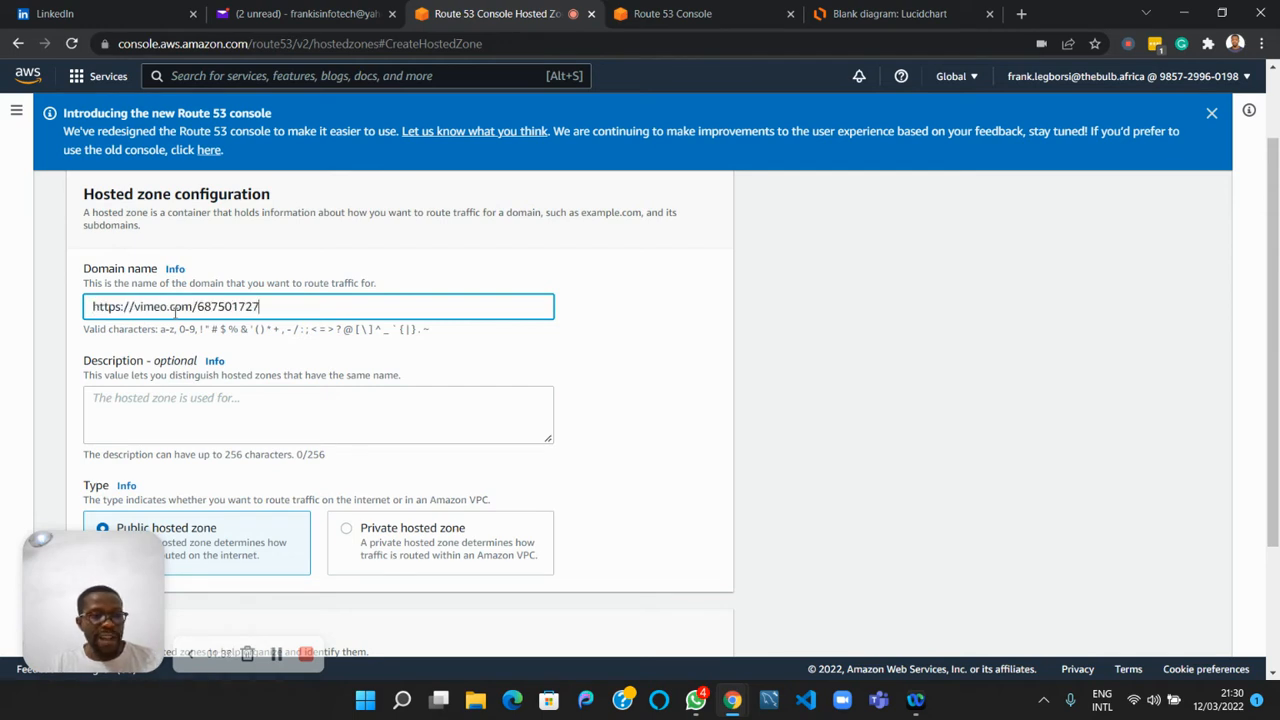
pyautogui.hotkey('ctrl', 'a')
pyautogui.write('fra')
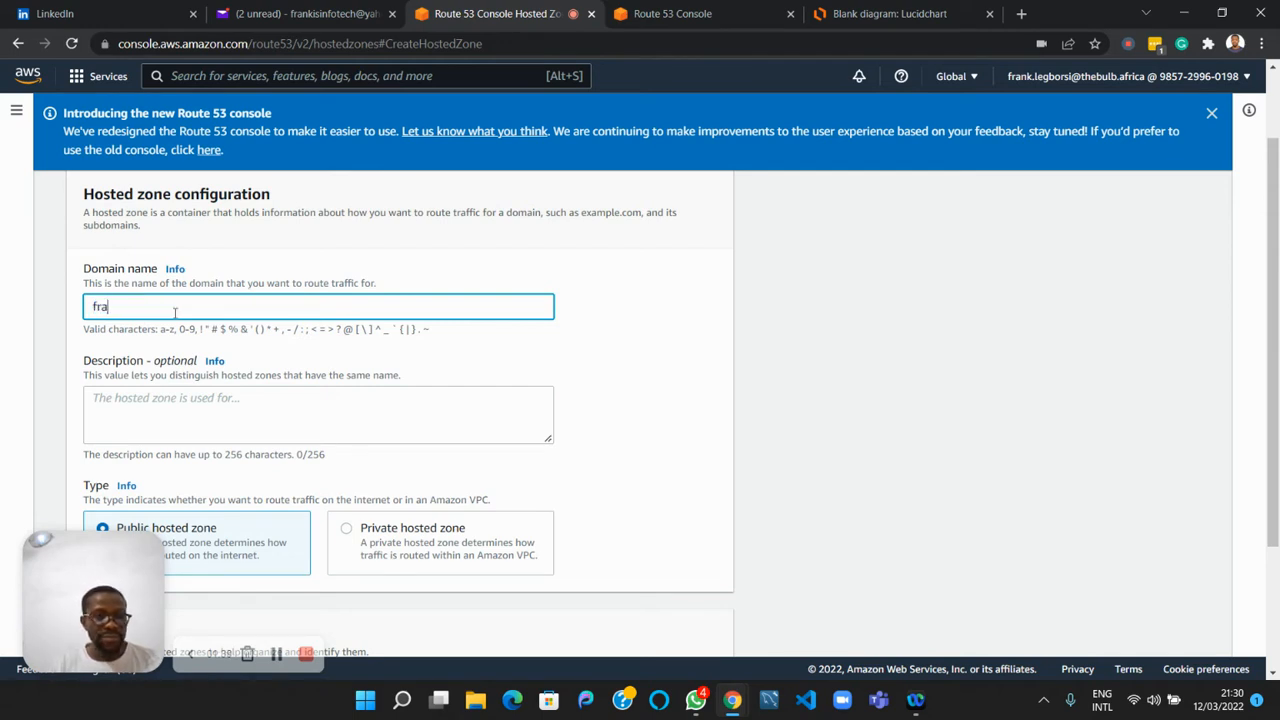
pyautogui.write('nkteachesdevo')
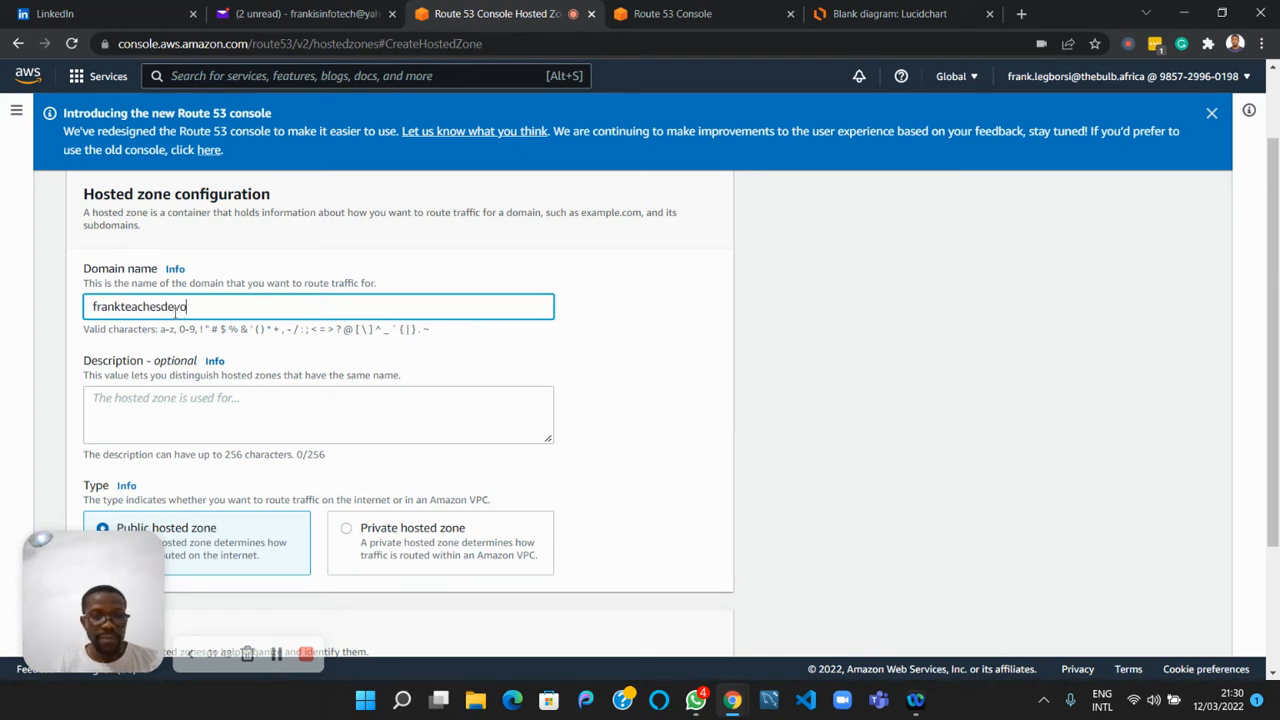
pyautogui.write('ps')
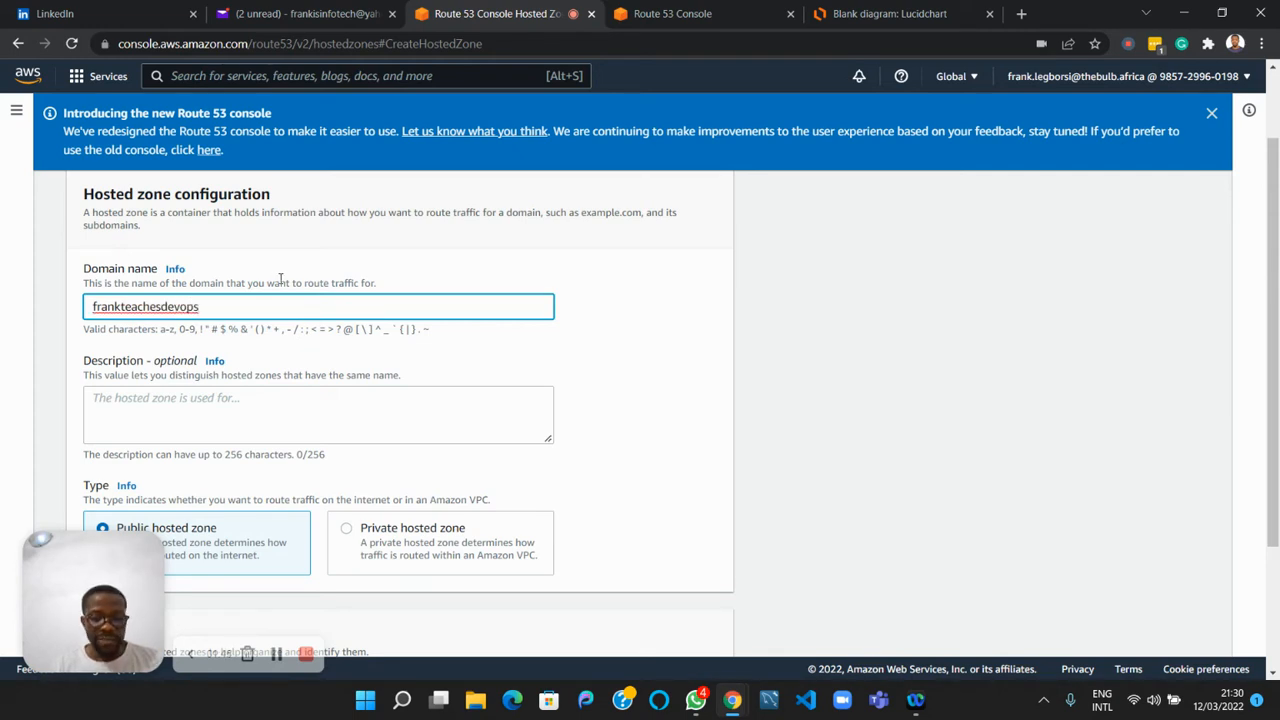
pyautogui.write('.com')
# Set the hosted zone's type to Private hosted zone and review the VPC association settings.
pyautogui.scroll(-2, 333, 390)
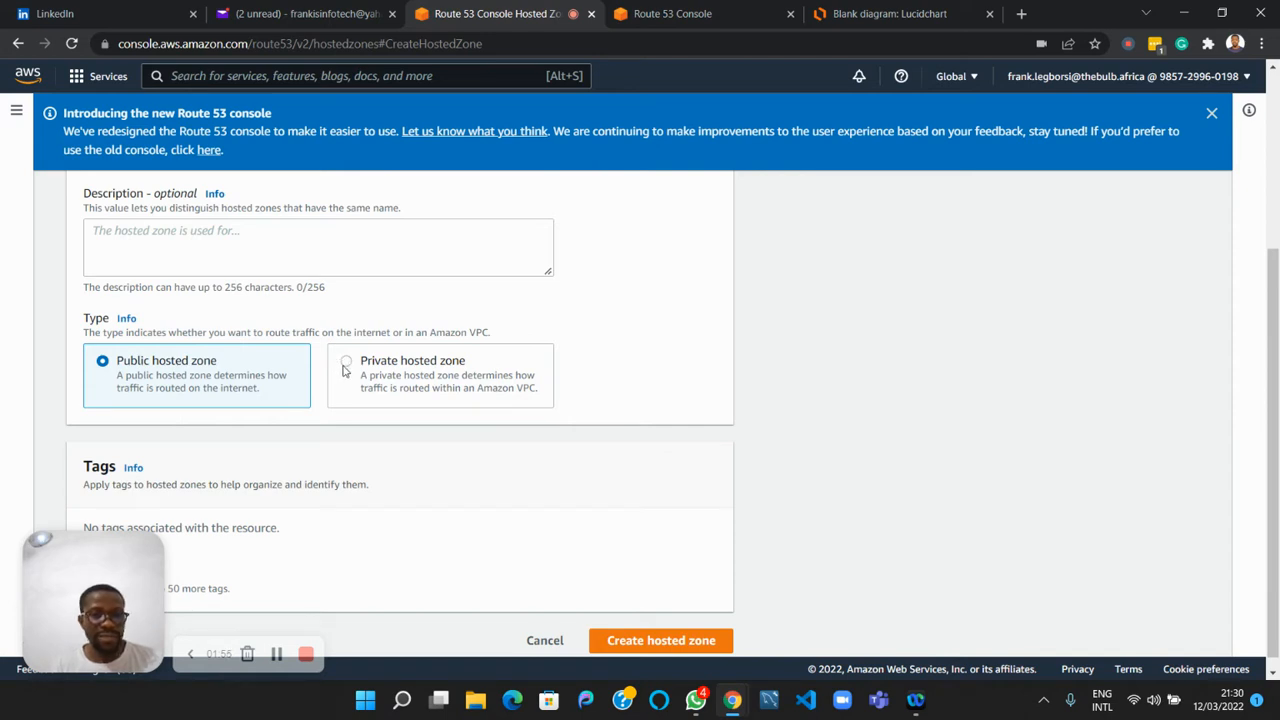
pyautogui.click(345, 362)
pyautogui.scroll(-2, 344, 368)
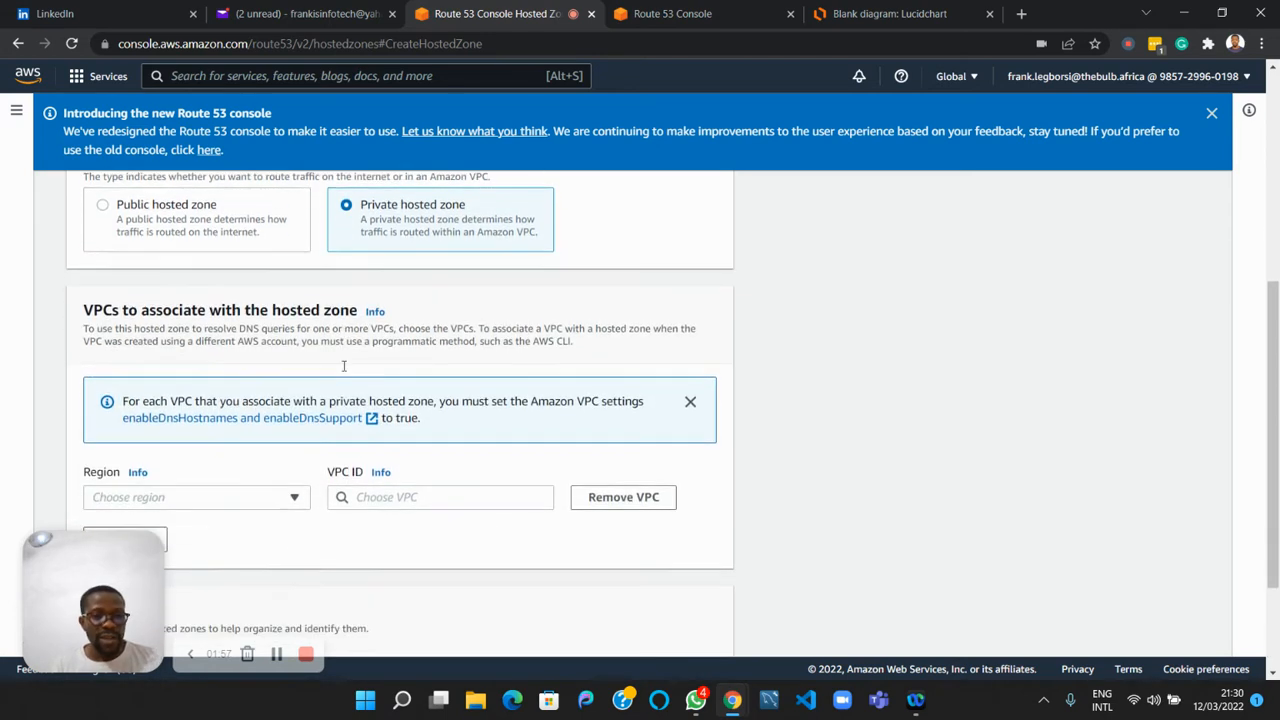
pyautogui.scroll(1, 343, 366)
pyautogui.scroll(-1, 343, 369)
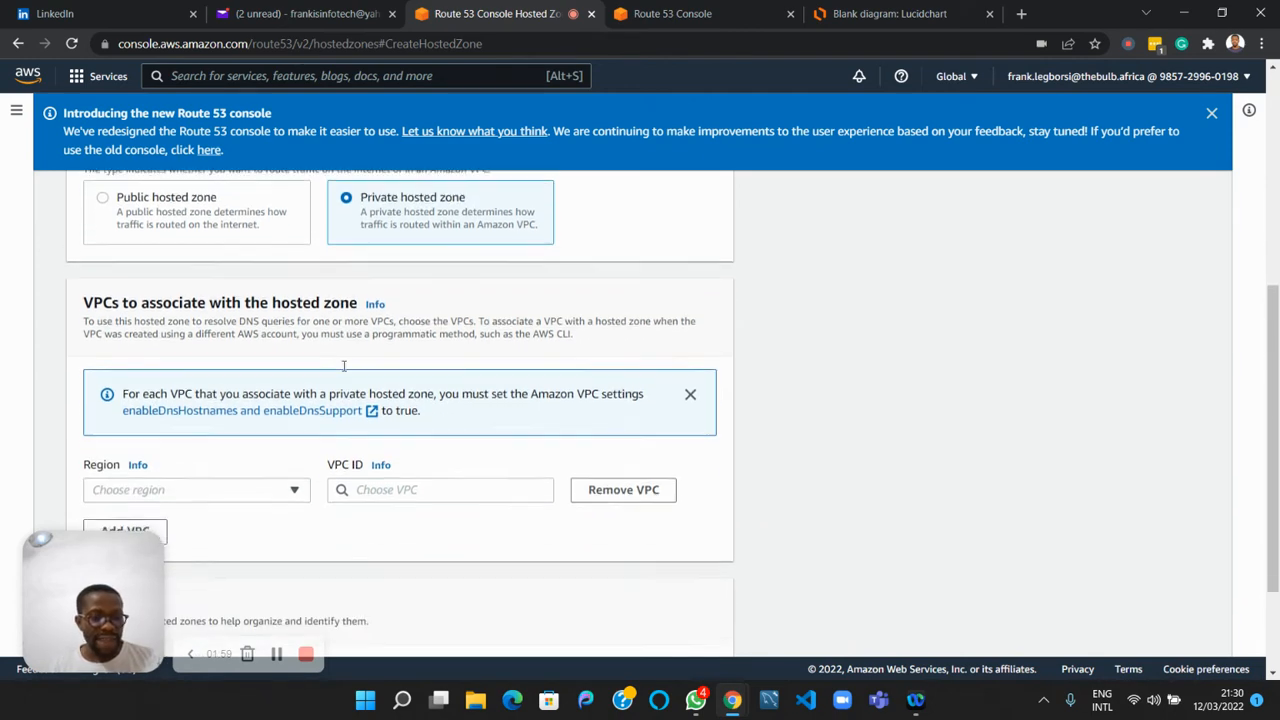
pyautogui.scroll(-2, 343, 370)
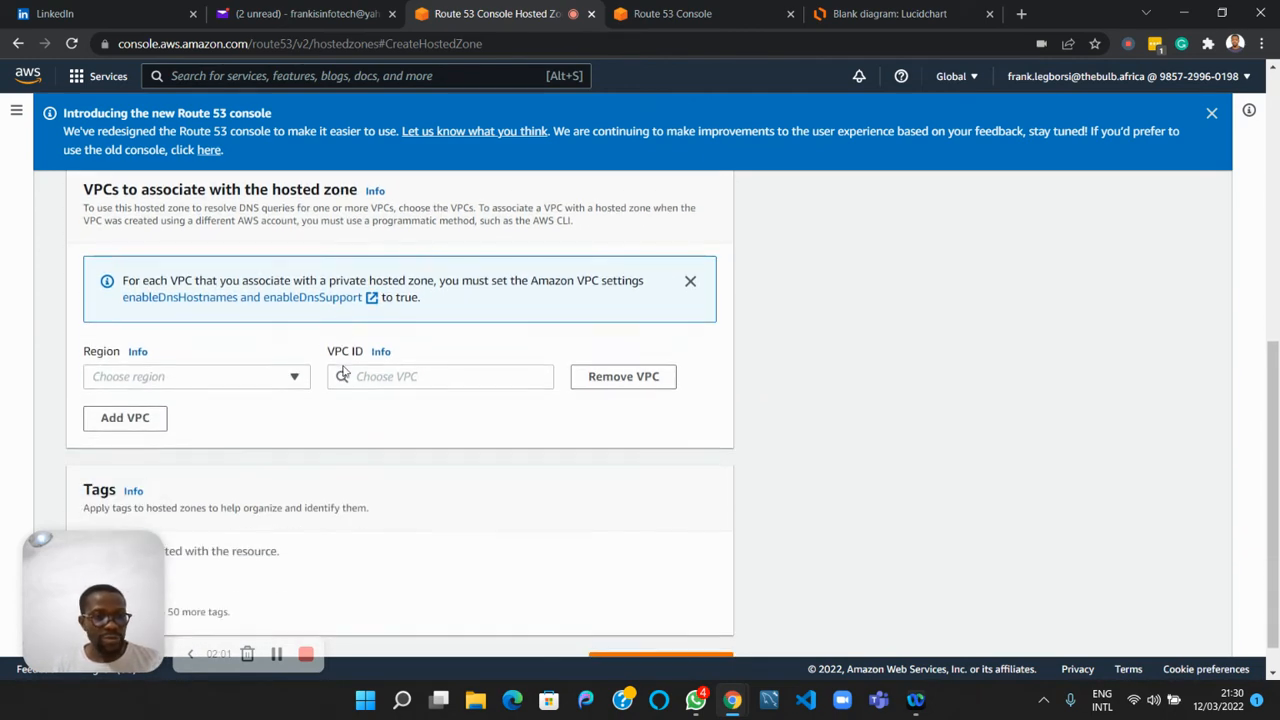
pyautogui.scroll(-1, 343, 368)
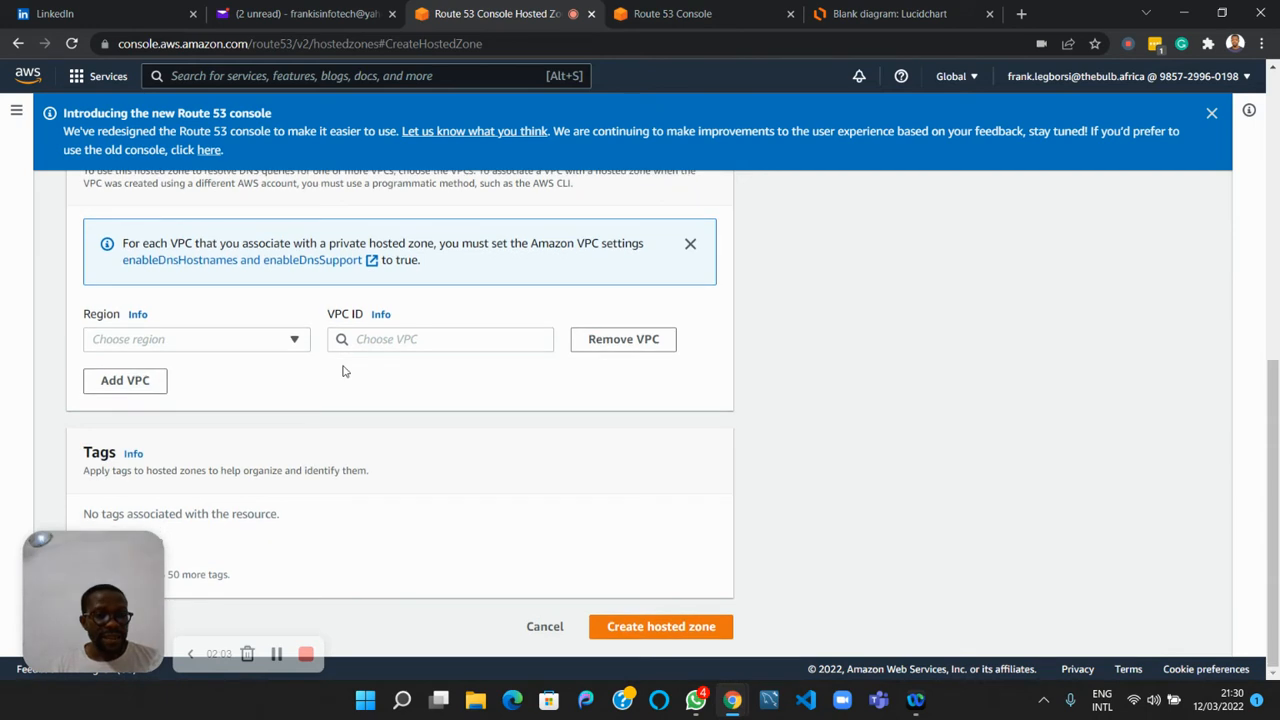
pyautogui.click(298, 342)
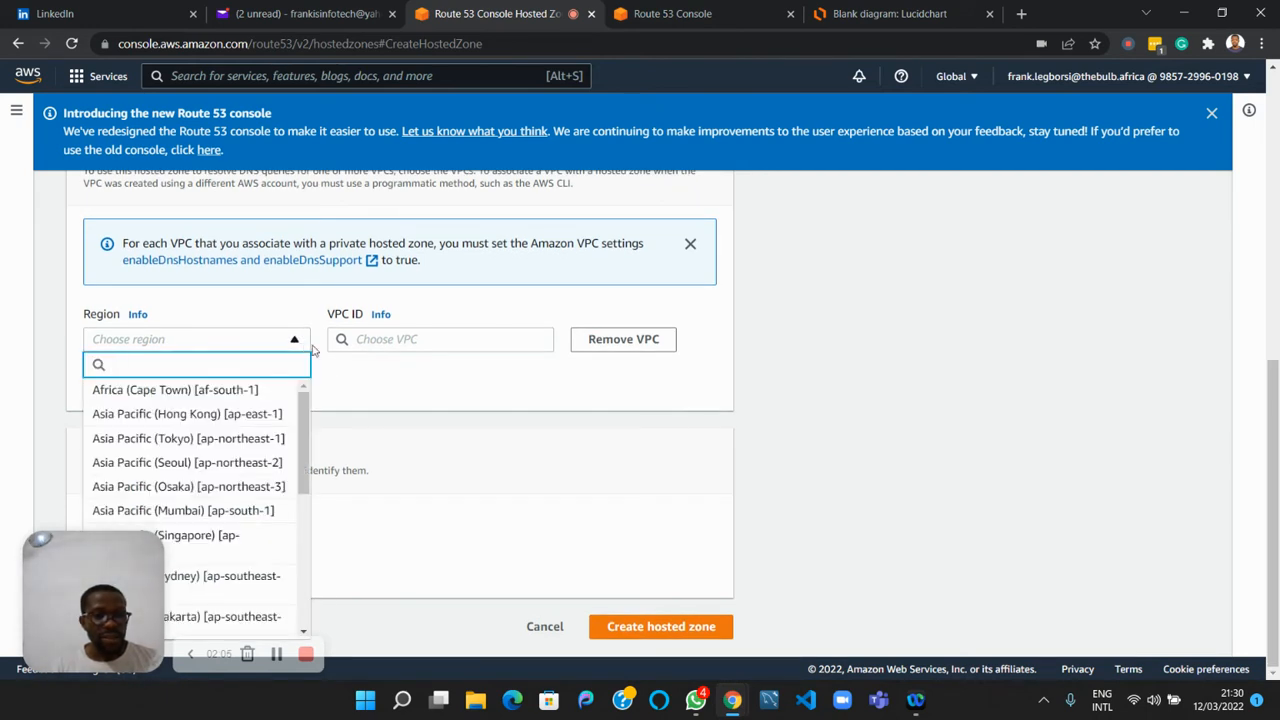
pyautogui.click(360, 378)
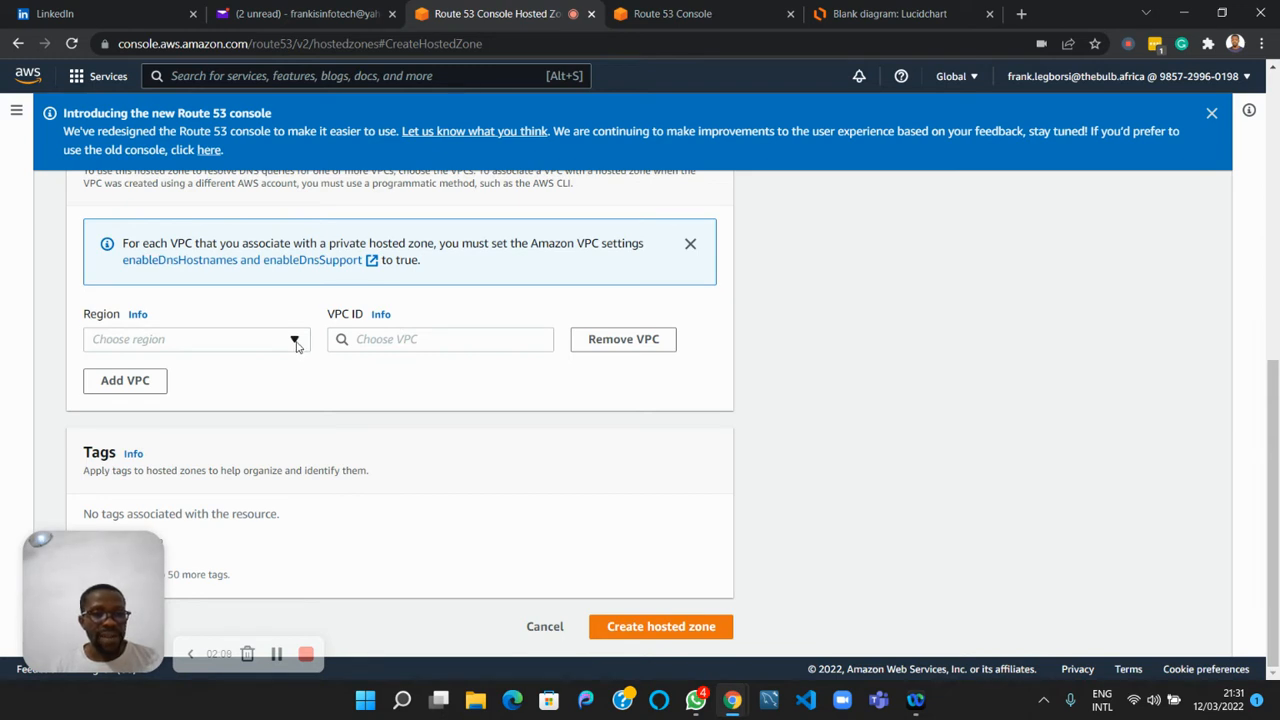
pyautogui.click(296, 342)
pyautogui.click(350, 409)
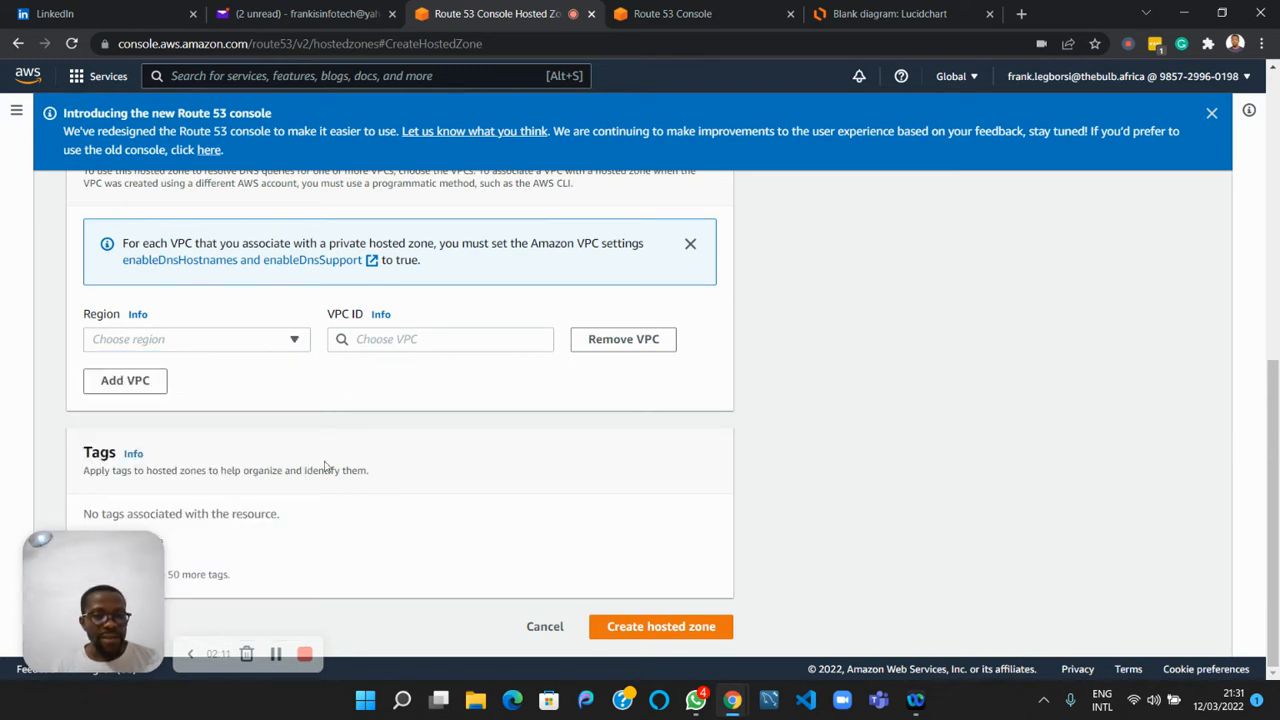
# Switch to the blank Lucidchart diagram and add a text label reading frankteachesdevops.com on an empty area of the canvas.
pyautogui.click(826, 16)
pyautogui.scroll(-10, 589, 437)
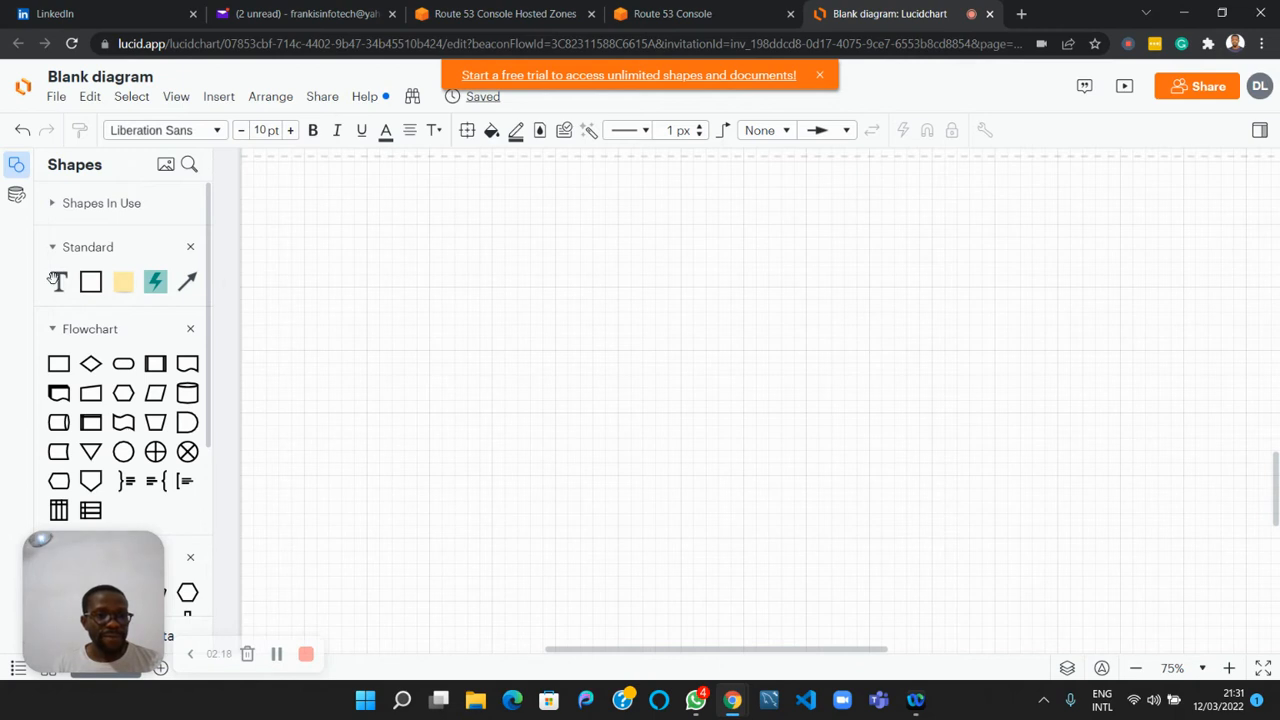
pyautogui.moveTo(58, 282); pyautogui.dragTo(449, 368)
pyautogui.doubleClick(449, 368)
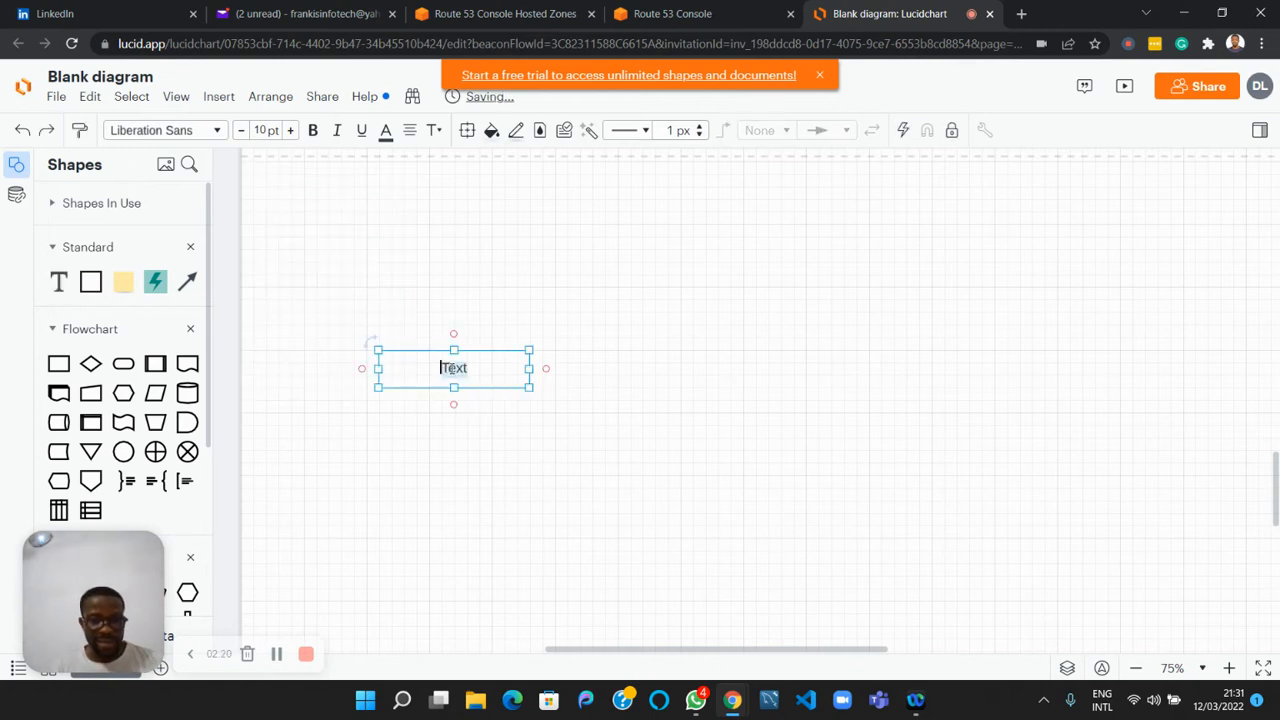
pyautogui.press('BackSpace')
pyautogui.write('frank')
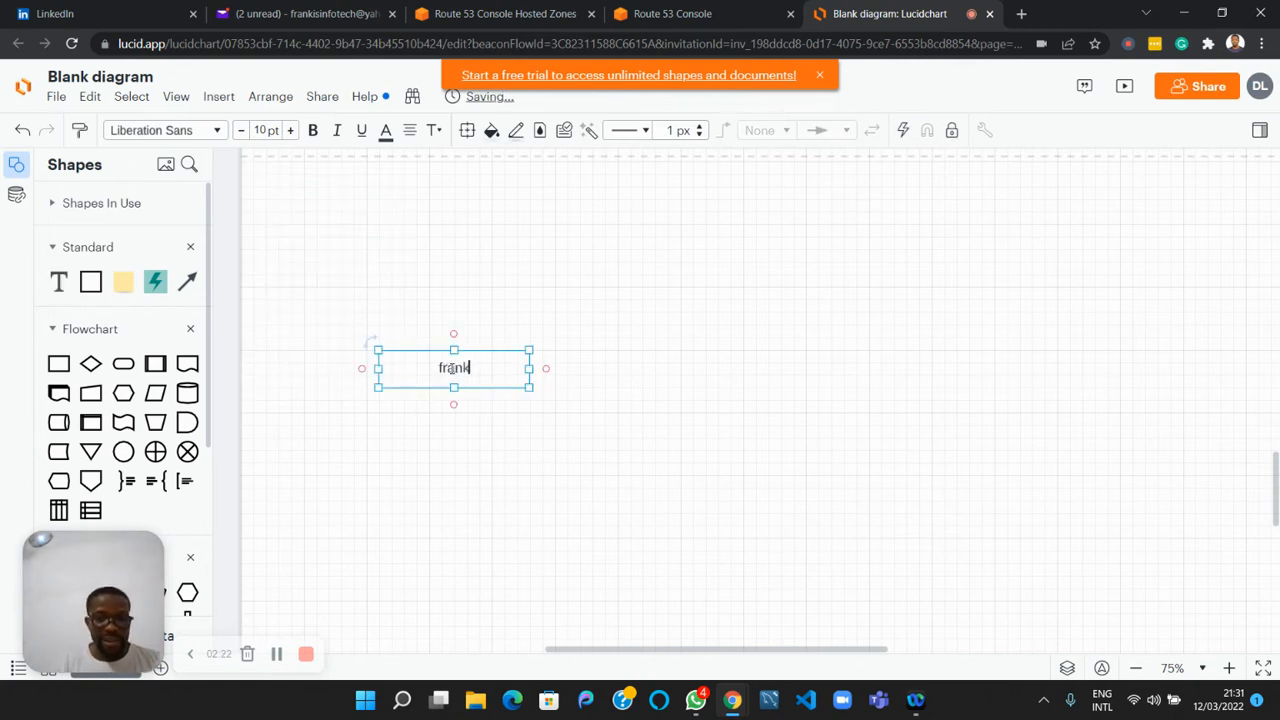
pyautogui.write('teach')
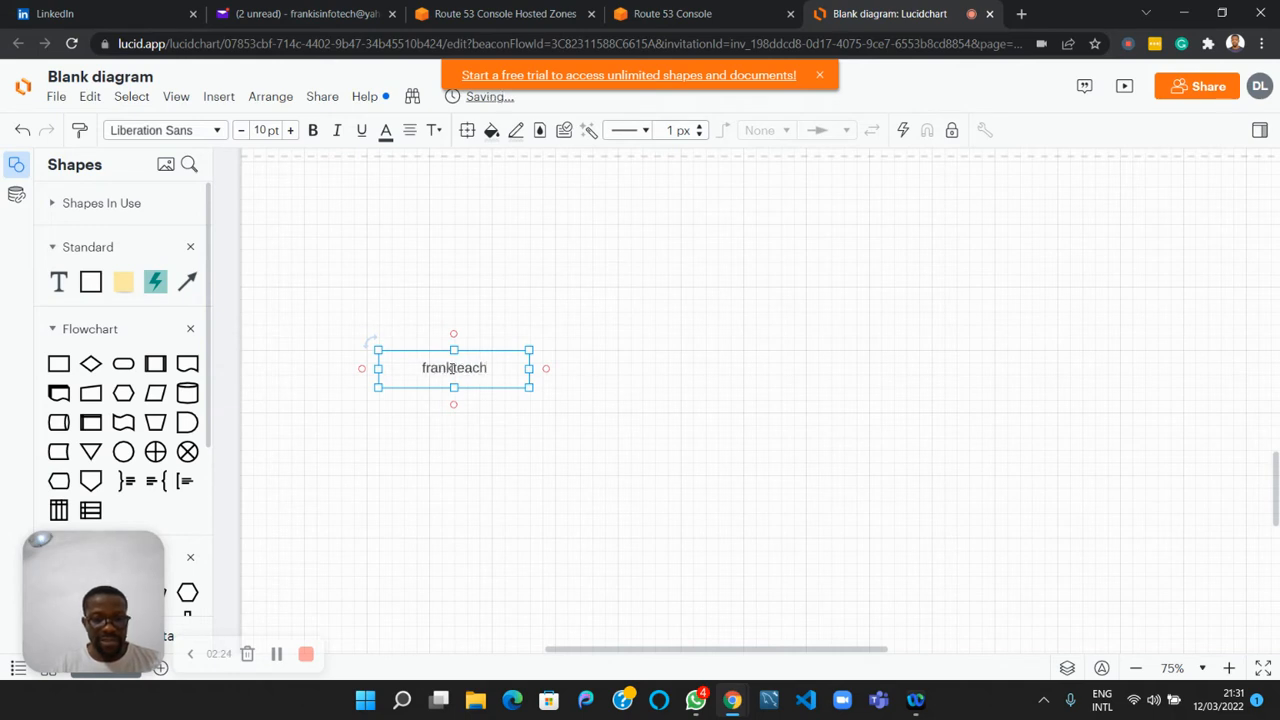
pyautogui.write('esdevops.com')
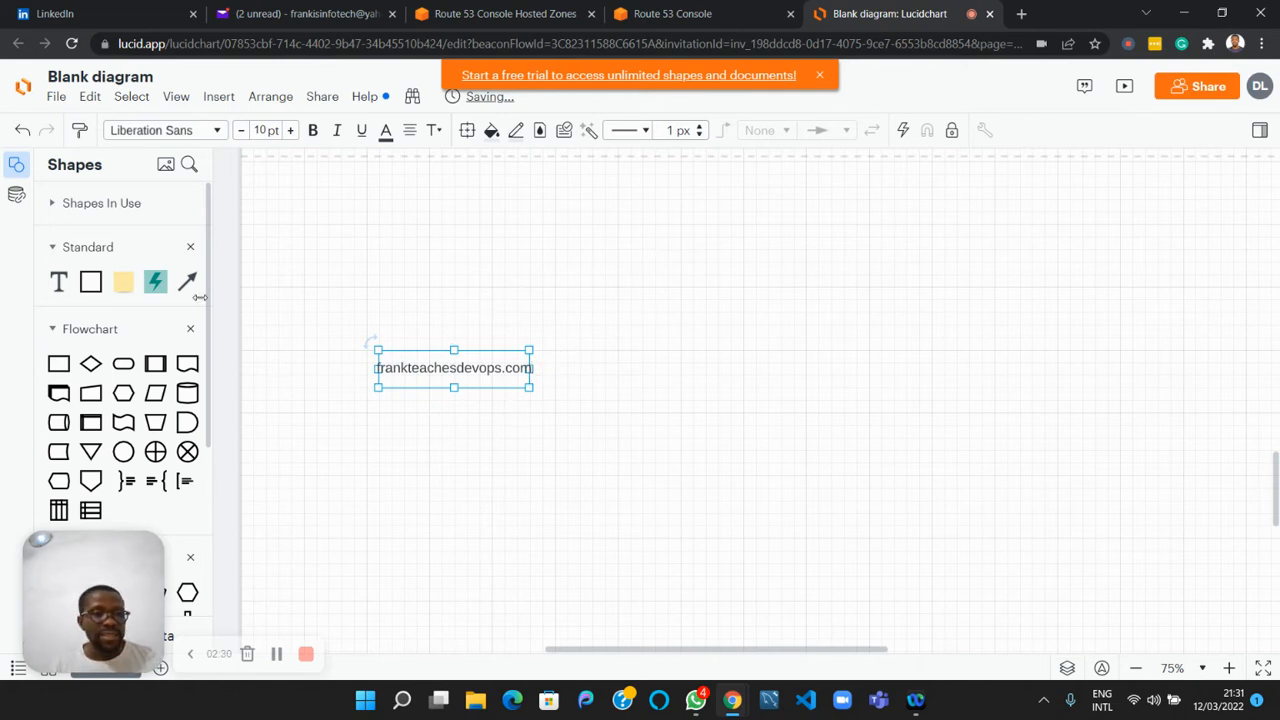
# Place four text boxes in a vertical column on the canvas beside the frankteachesdevops.com label.
pyautogui.moveTo(58, 282); pyautogui.dragTo(740, 246)
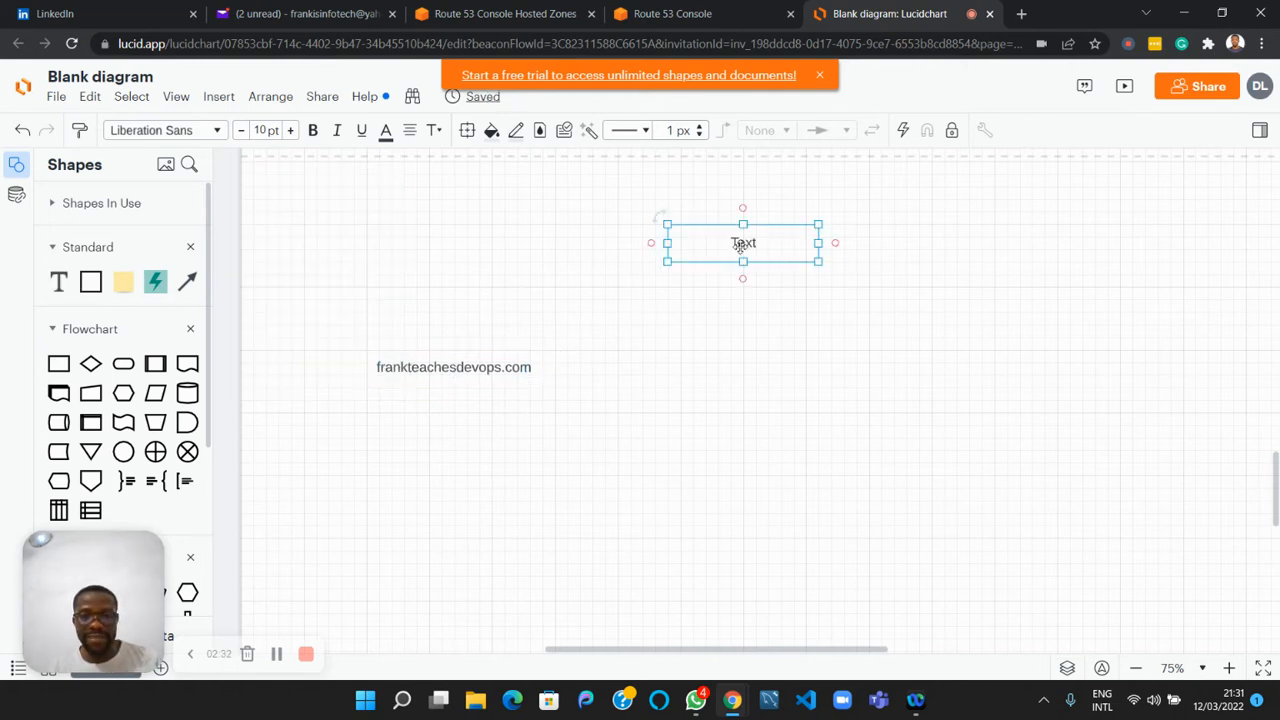
pyautogui.moveTo(58, 282); pyautogui.dragTo(743, 340)
pyautogui.moveTo(58, 282); pyautogui.dragTo(757, 451)
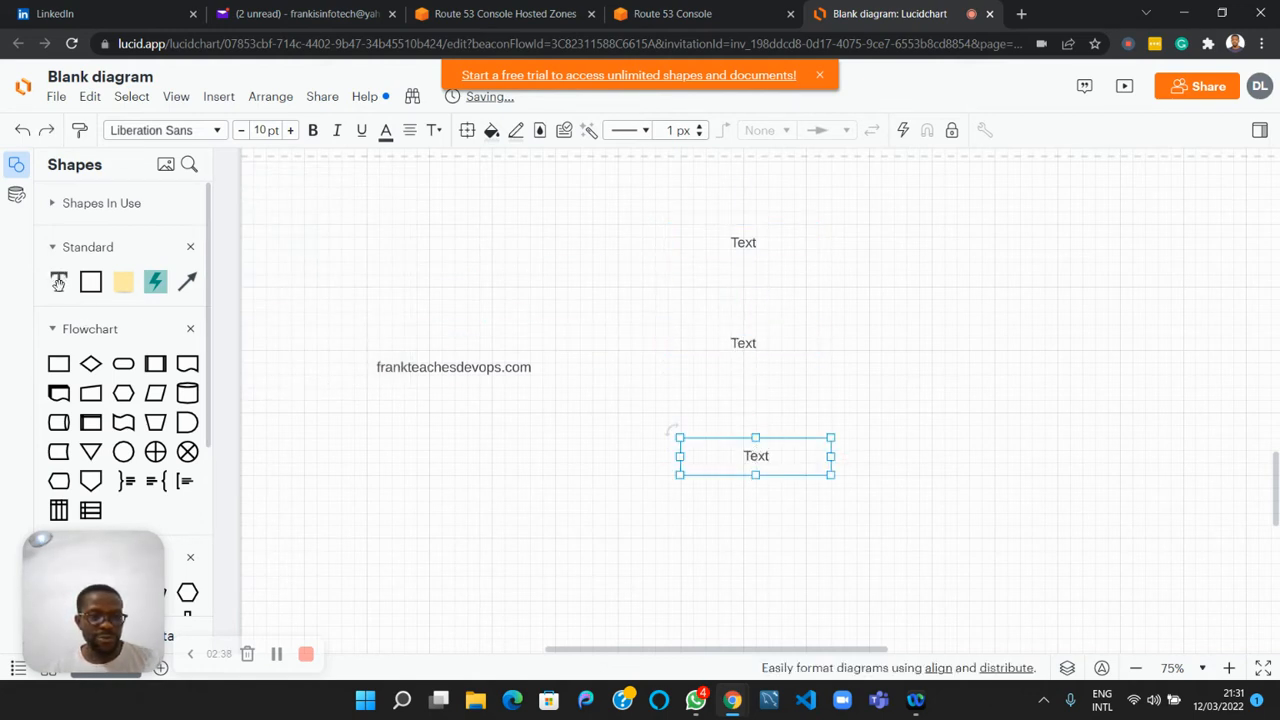
pyautogui.moveTo(58, 282); pyautogui.dragTo(768, 531)
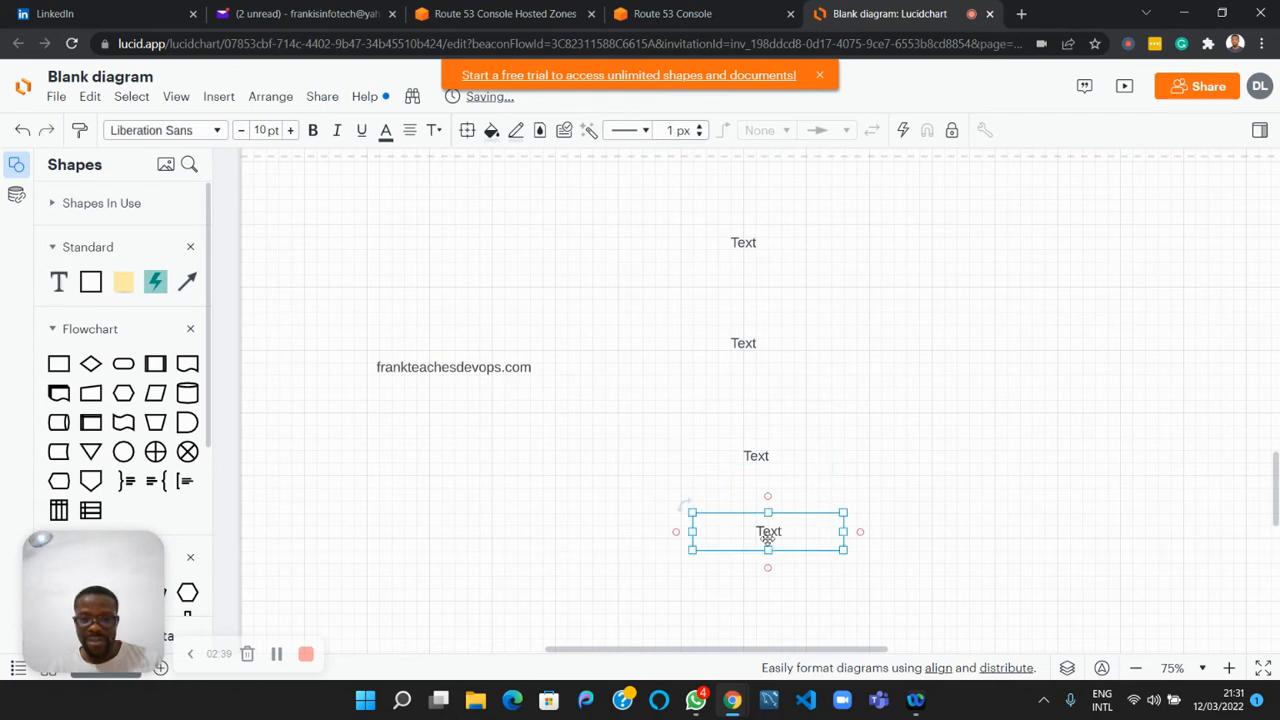
# Label the uppermost placeholder text box uksouth.frankteachesdevops.com, reusing the domain copied from the existing frankteachesdevops.com label.
pyautogui.doubleClick(740, 241)
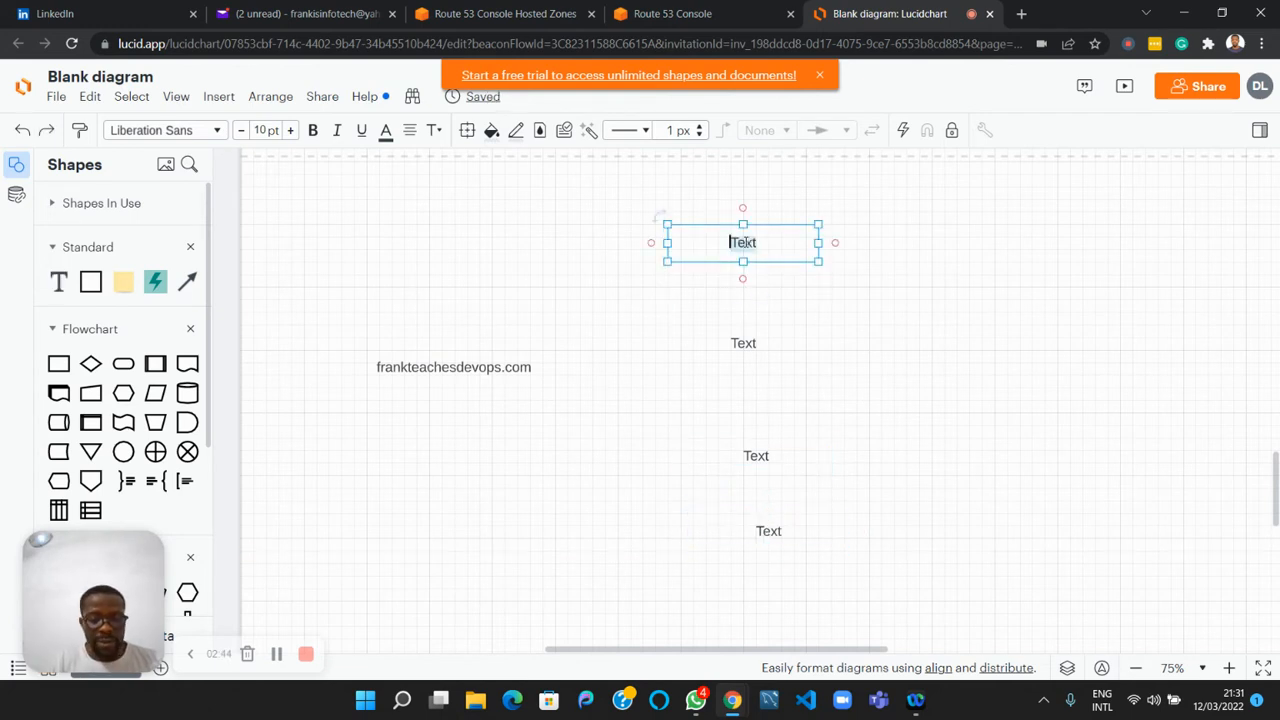
pyautogui.doubleClick(743, 242)
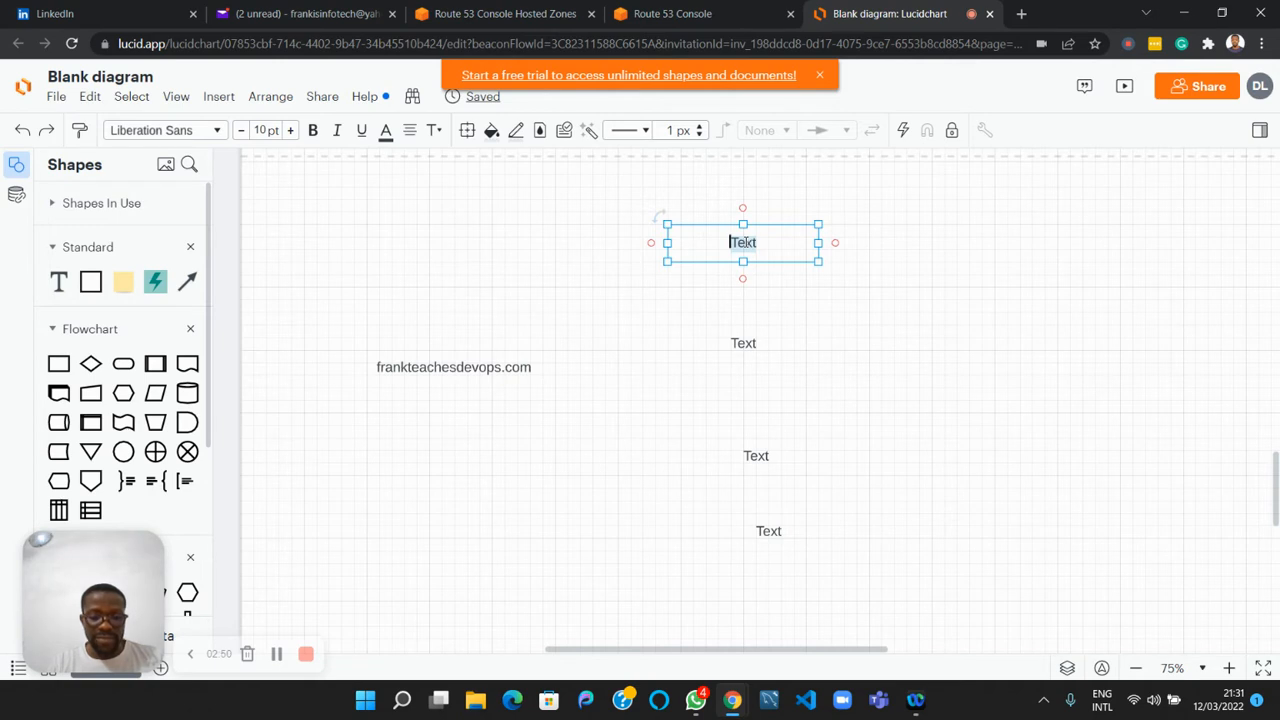
pyautogui.write('uk')
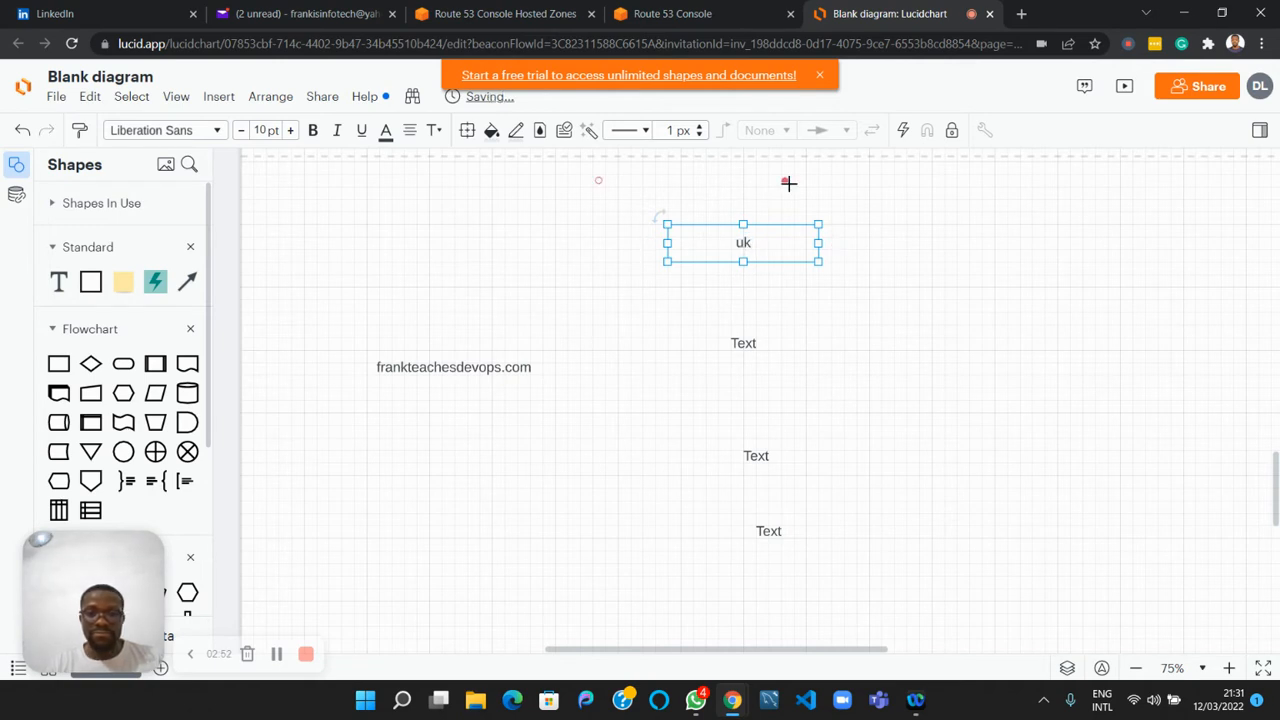
pyautogui.write('south')
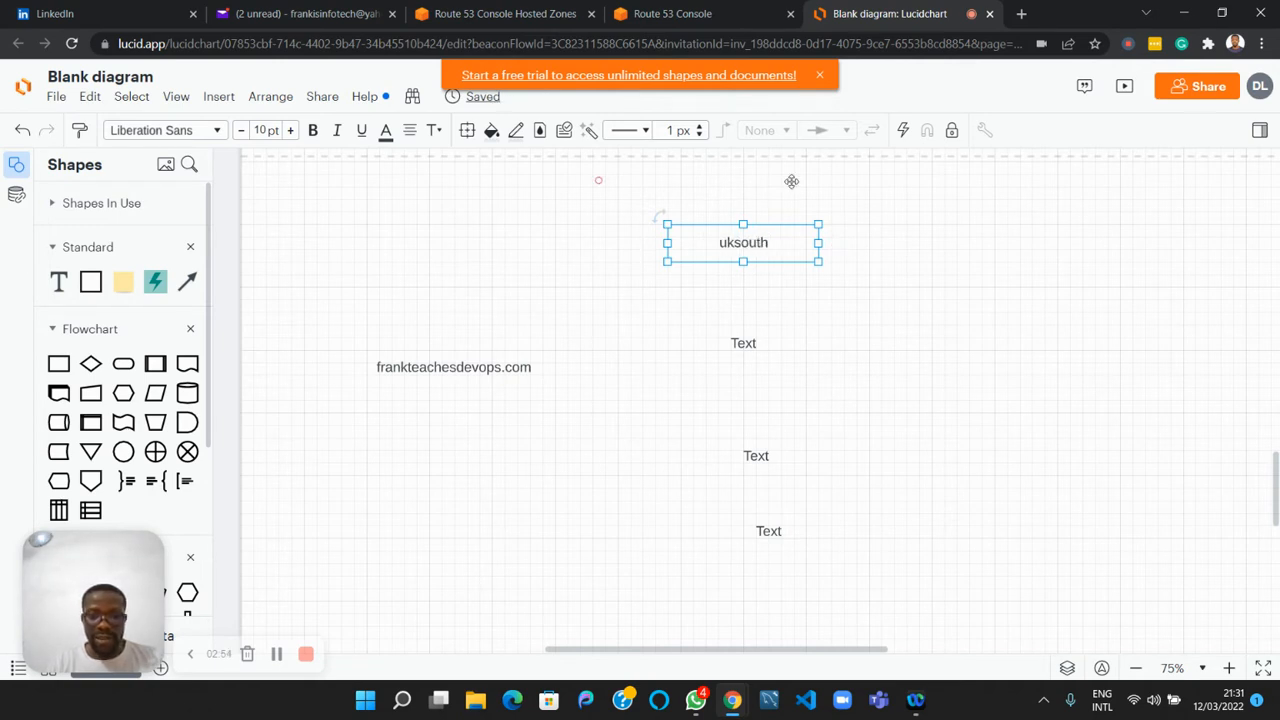
pyautogui.write('.')
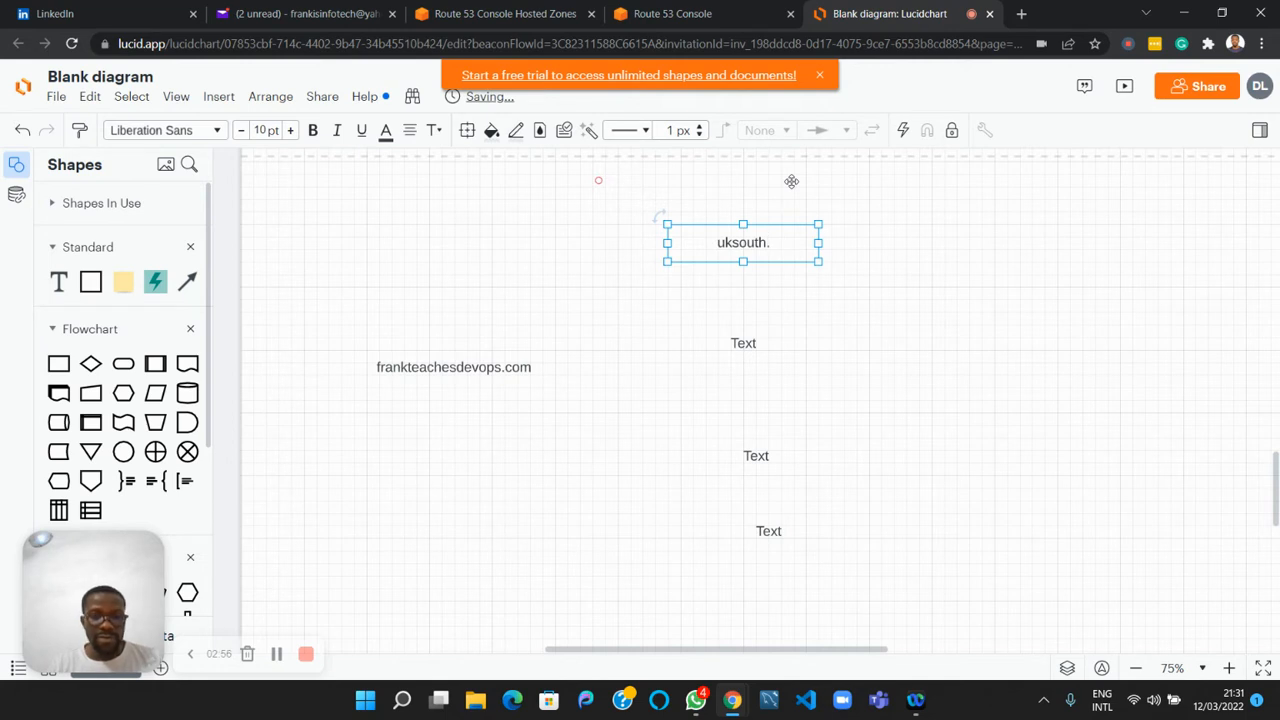
pyautogui.click(494, 368)
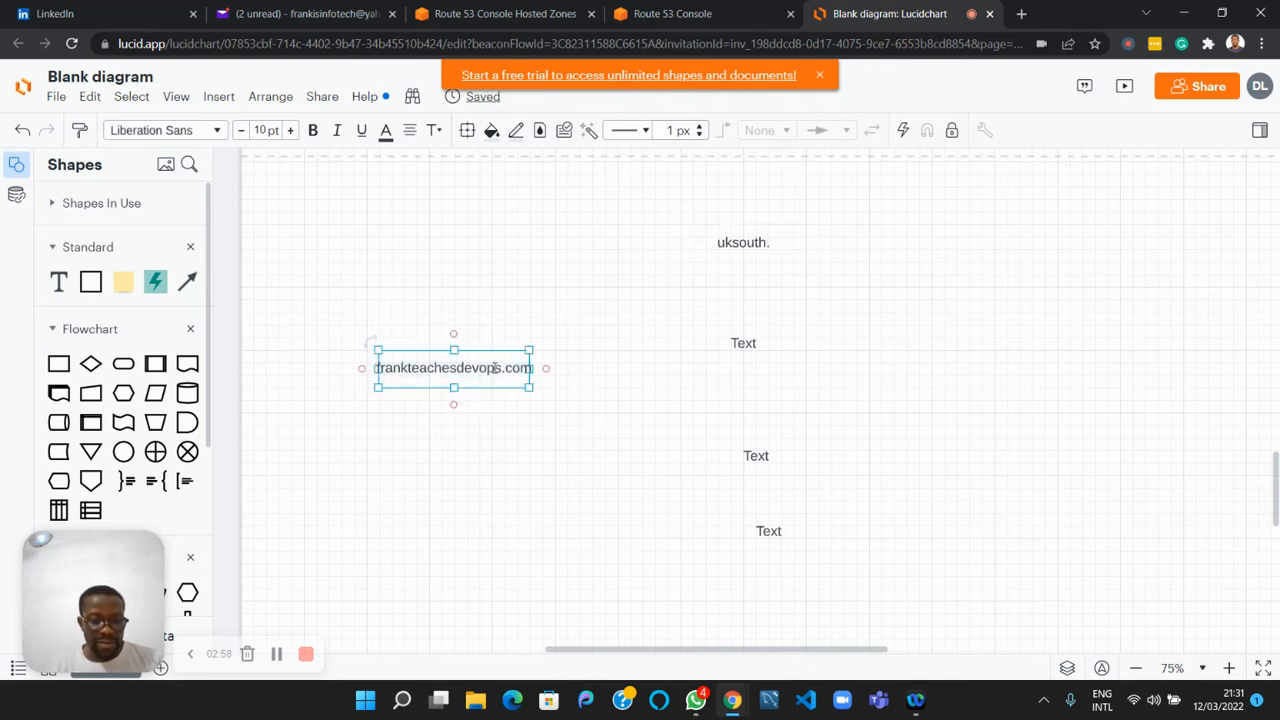
pyautogui.doubleClick(494, 368)
pyautogui.hotkey('ctrl', 'c')
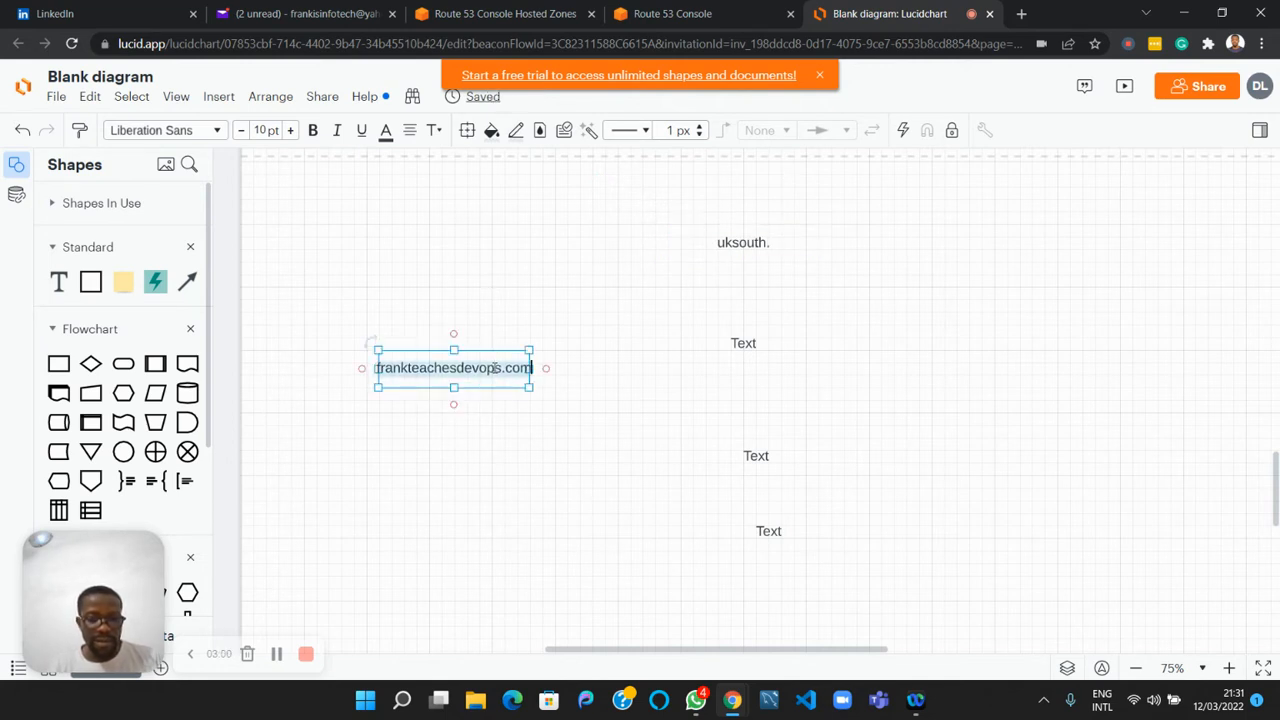
pyautogui.click(758, 242)
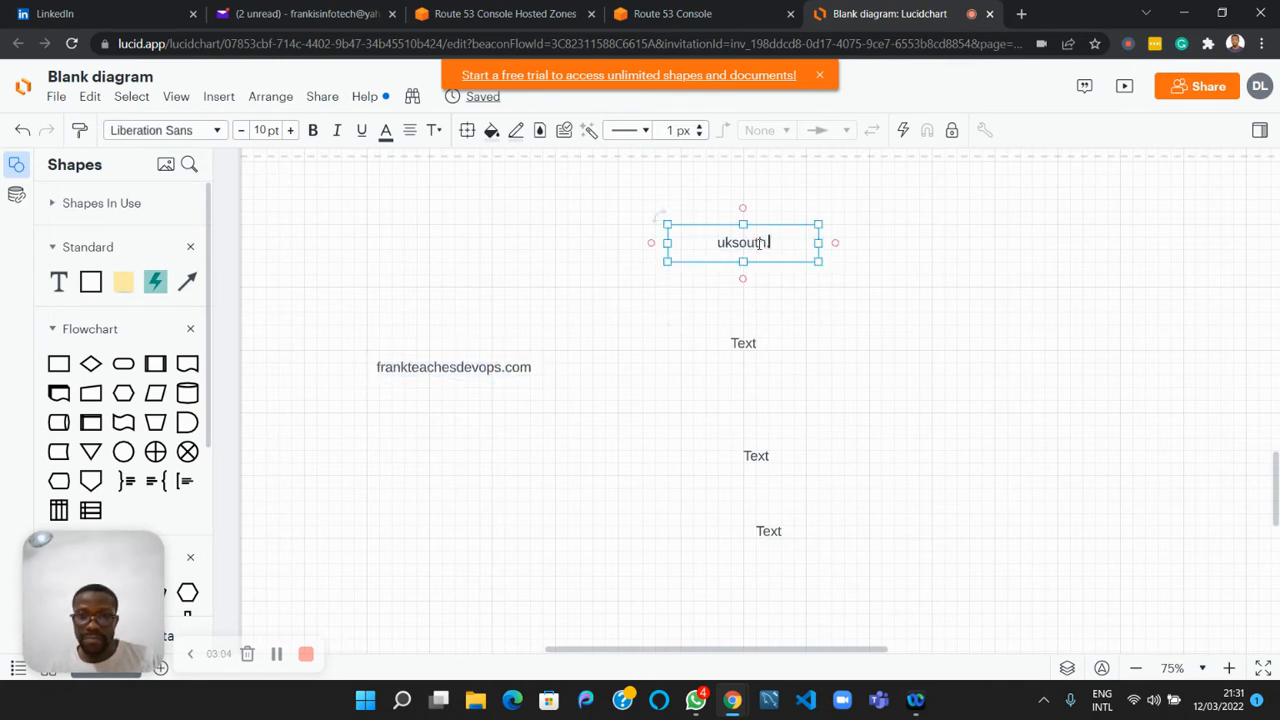
pyautogui.hotkey('ctrl', 'v')
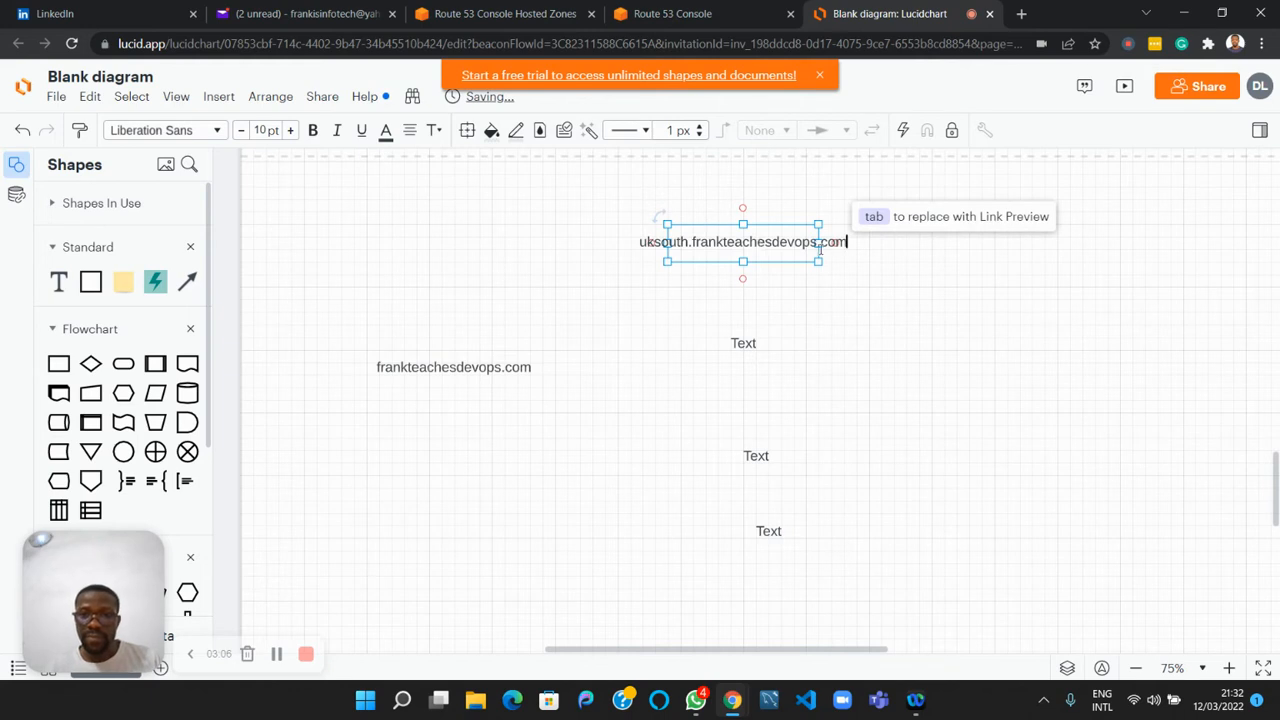
# Replace the placeholder in the second text box of the column with euwest.frankteachesdevops.com.
pyautogui.moveTo(749, 341); pyautogui.dragTo(745, 343)
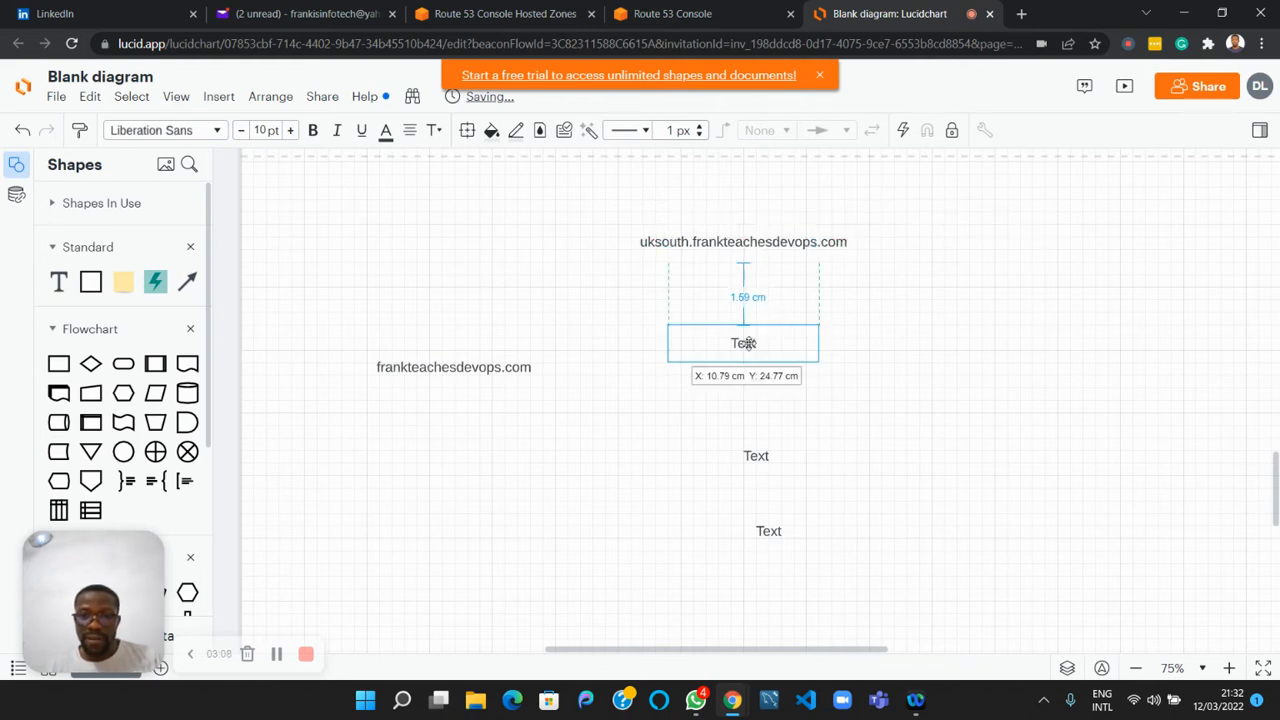
pyautogui.doubleClick(743, 343)
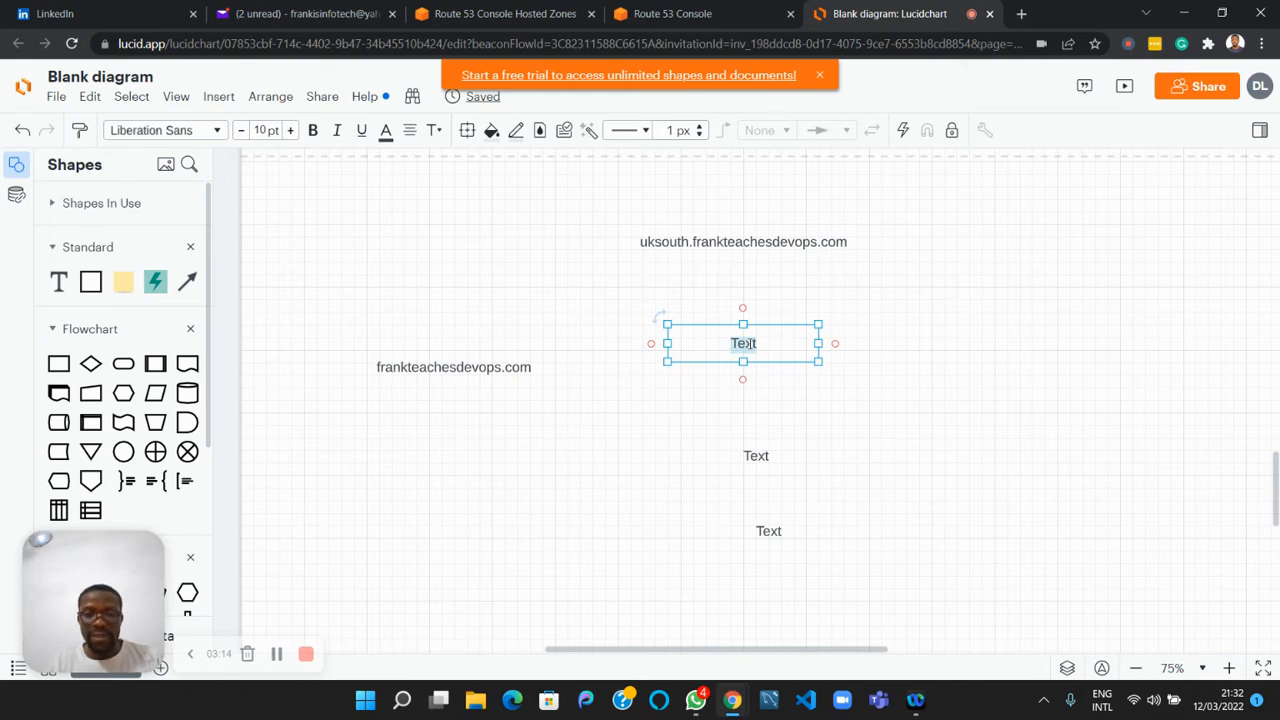
pyautogui.write('euw')
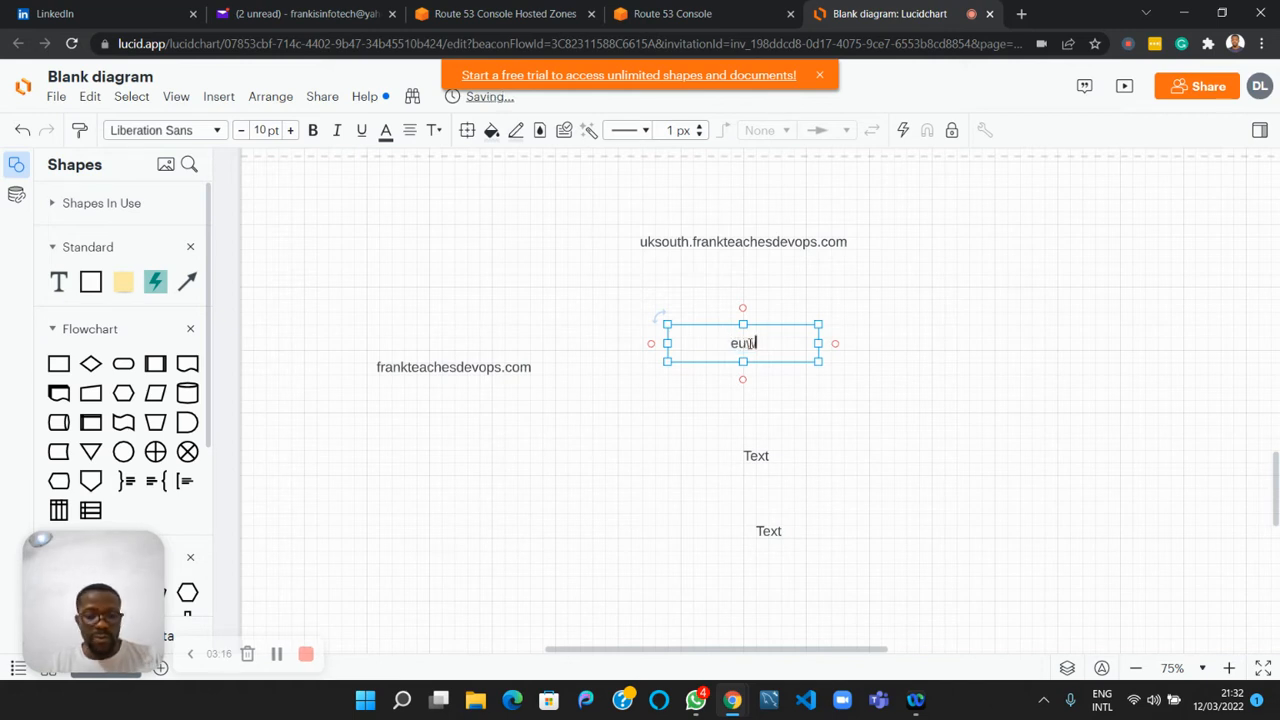
pyautogui.write('est')
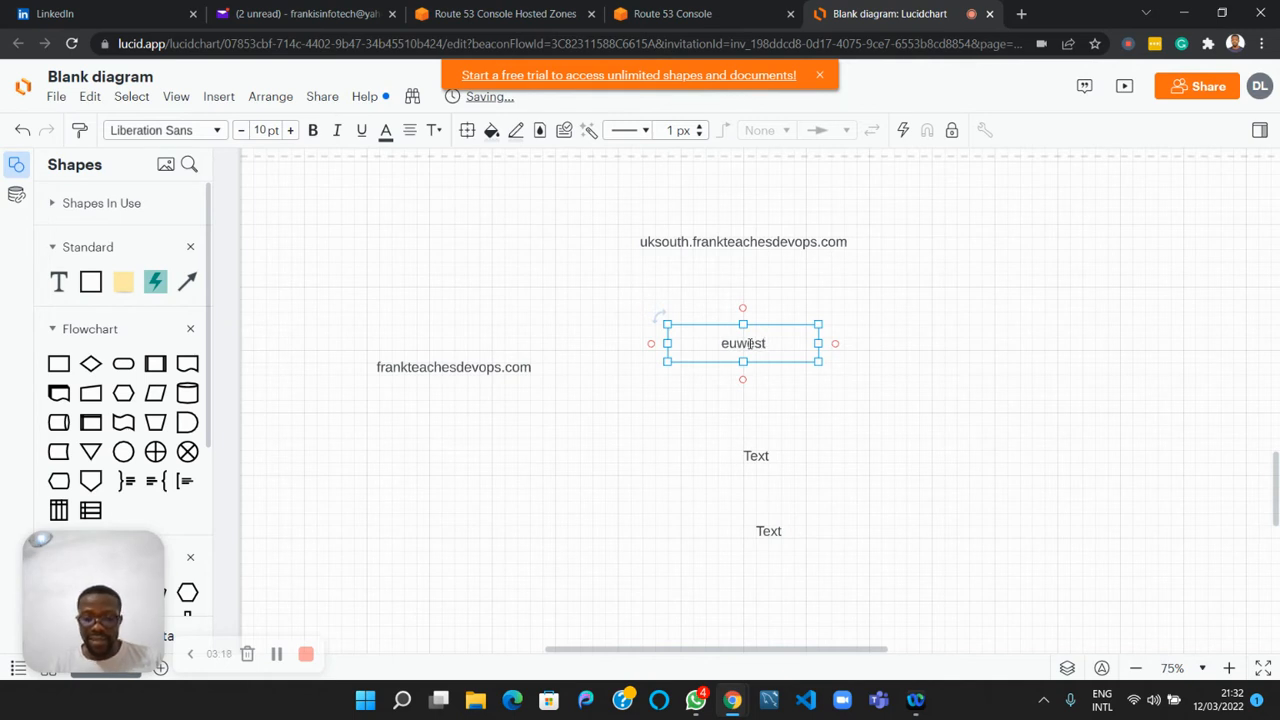
pyautogui.write('.')
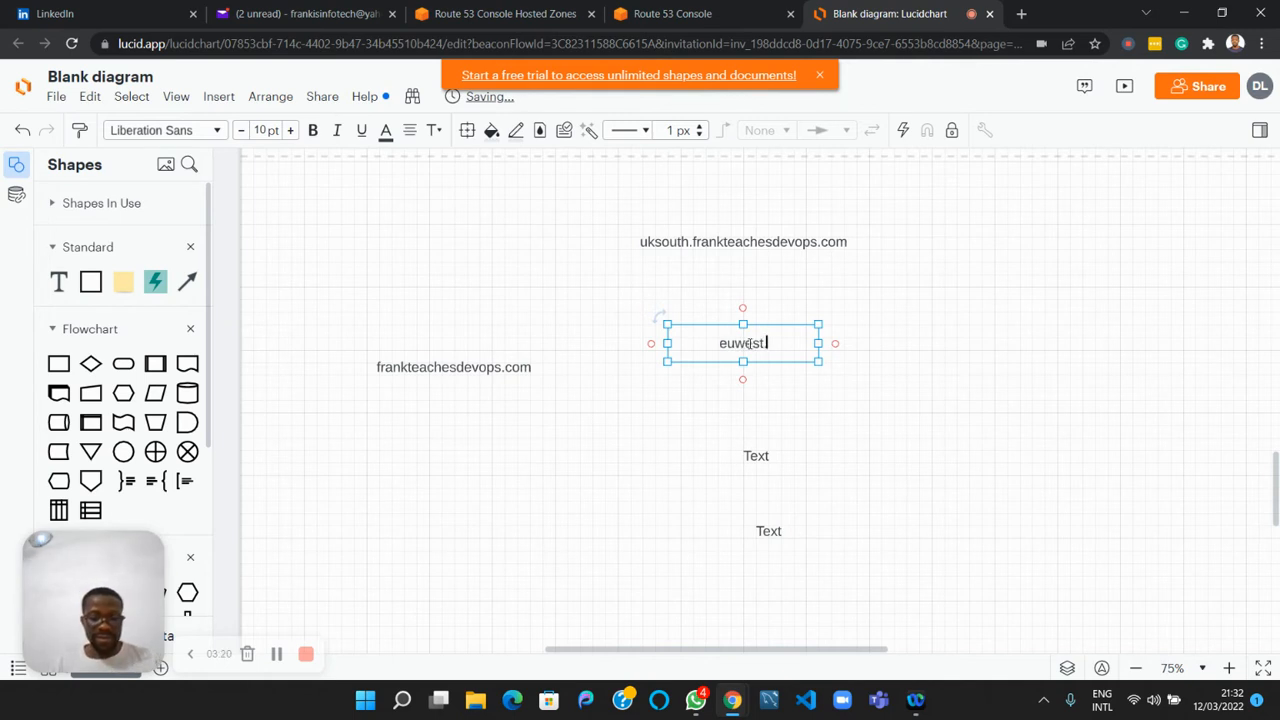
pyautogui.hotkey('ctrl', 'v')
# Replace the placeholder in the third text box of the column with useast.frankteachesdevops.com.
pyautogui.click(756, 455)
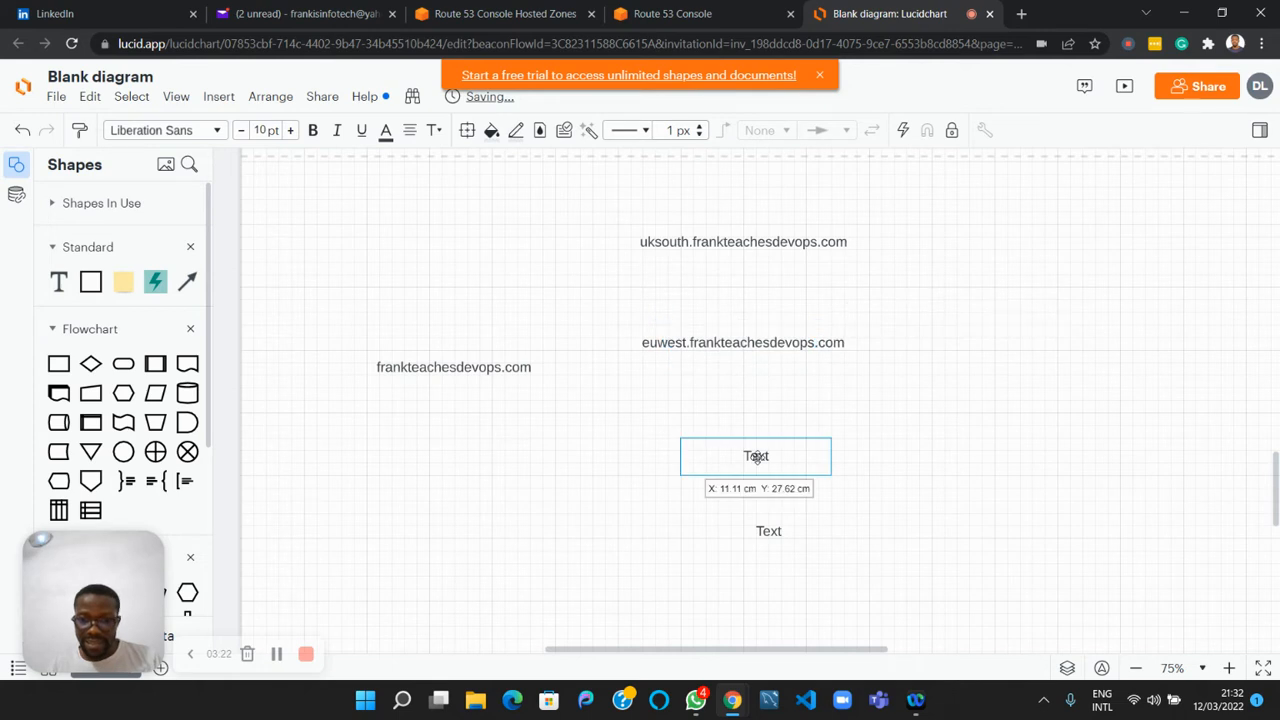
pyautogui.doubleClick(756, 455)
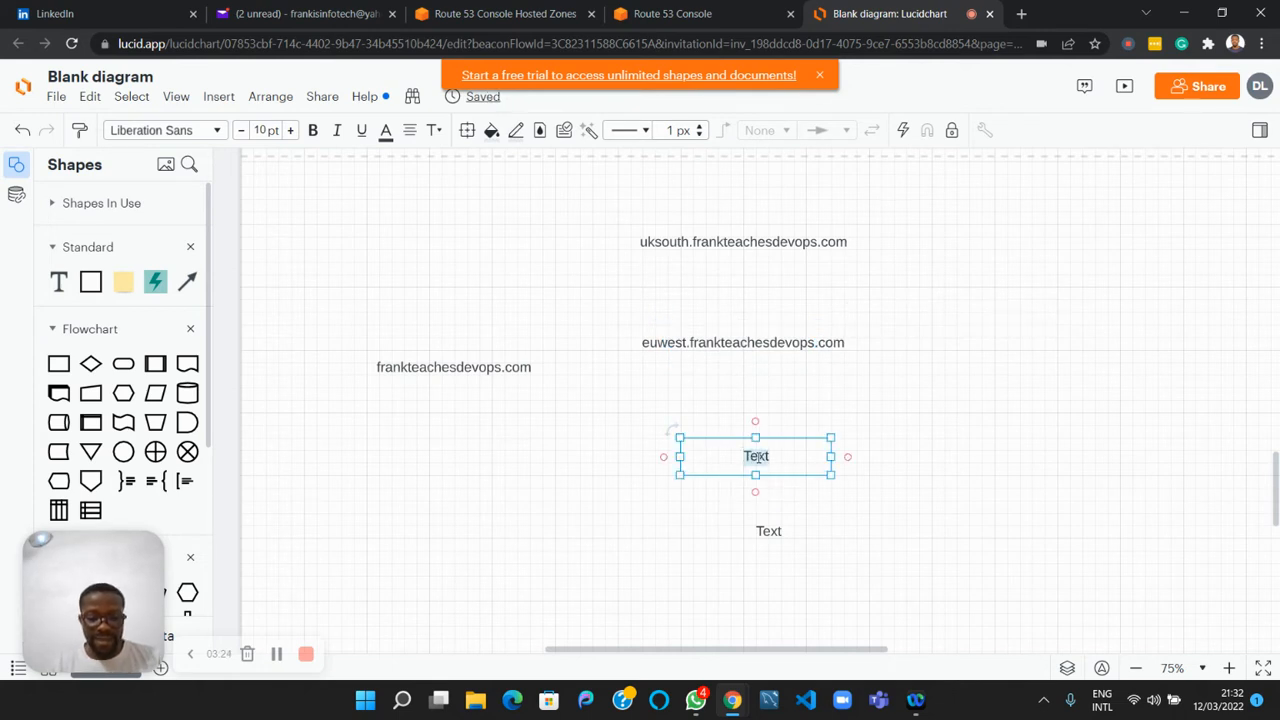
pyautogui.write('us')
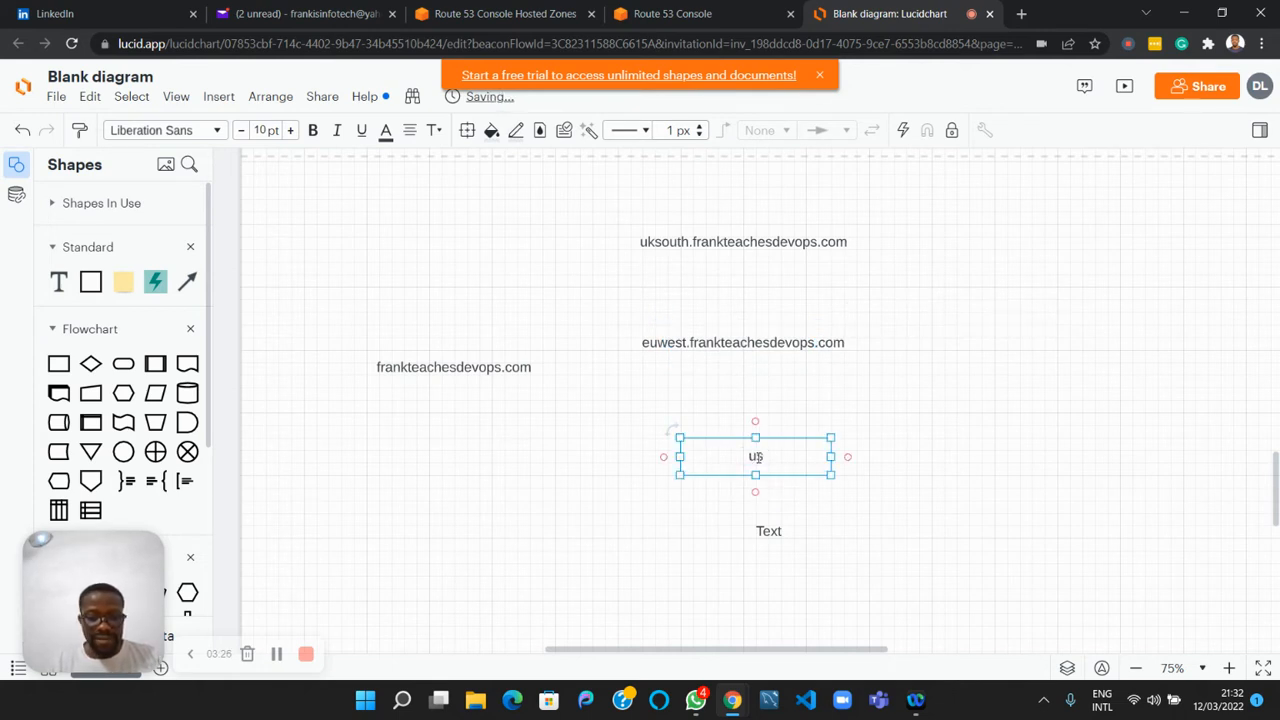
pyautogui.write('east.')
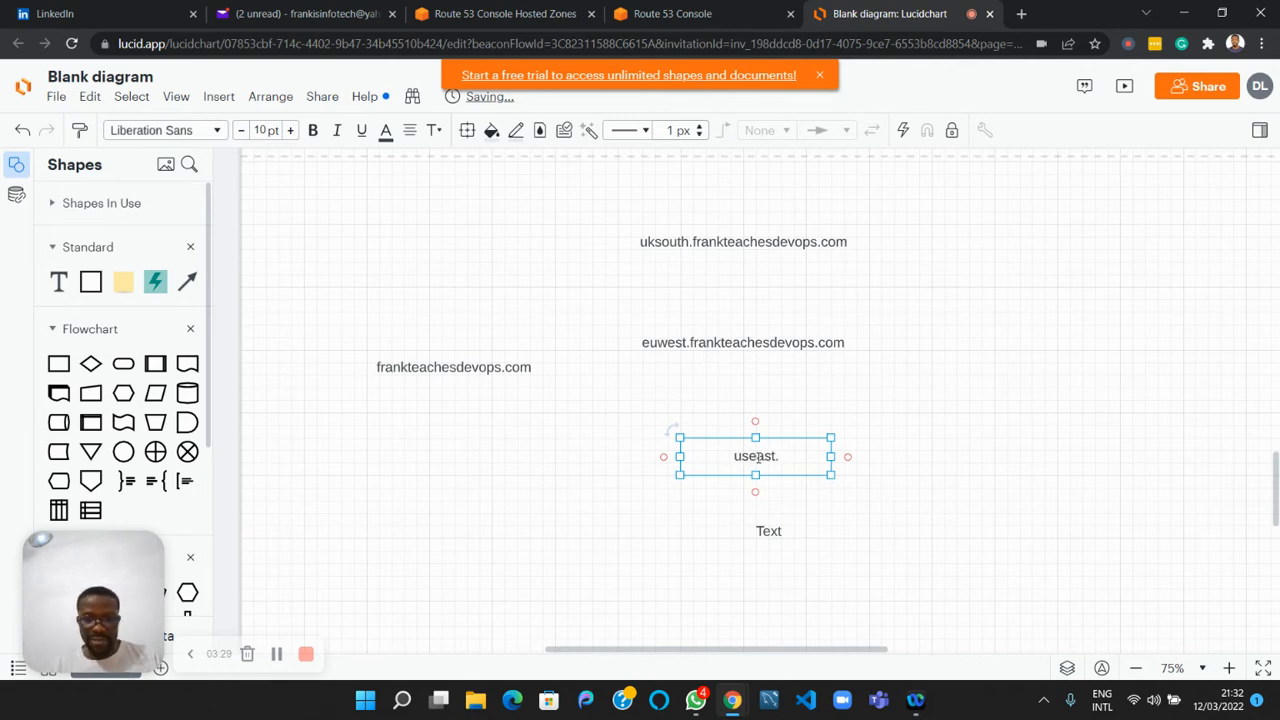
pyautogui.hotkey('ctrl', 'v')
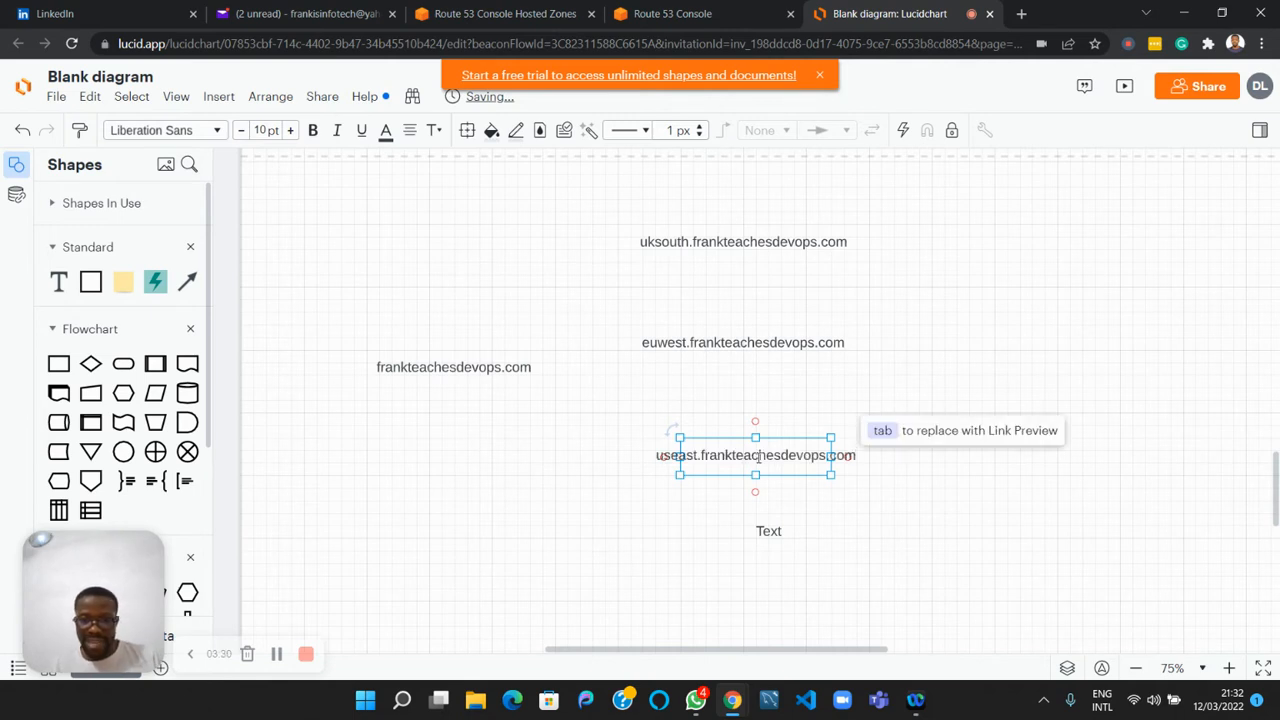
# Replace the placeholder in the lowest text box of the column with sasouth.frankteachesdevops.com.
pyautogui.doubleClick(768, 531)
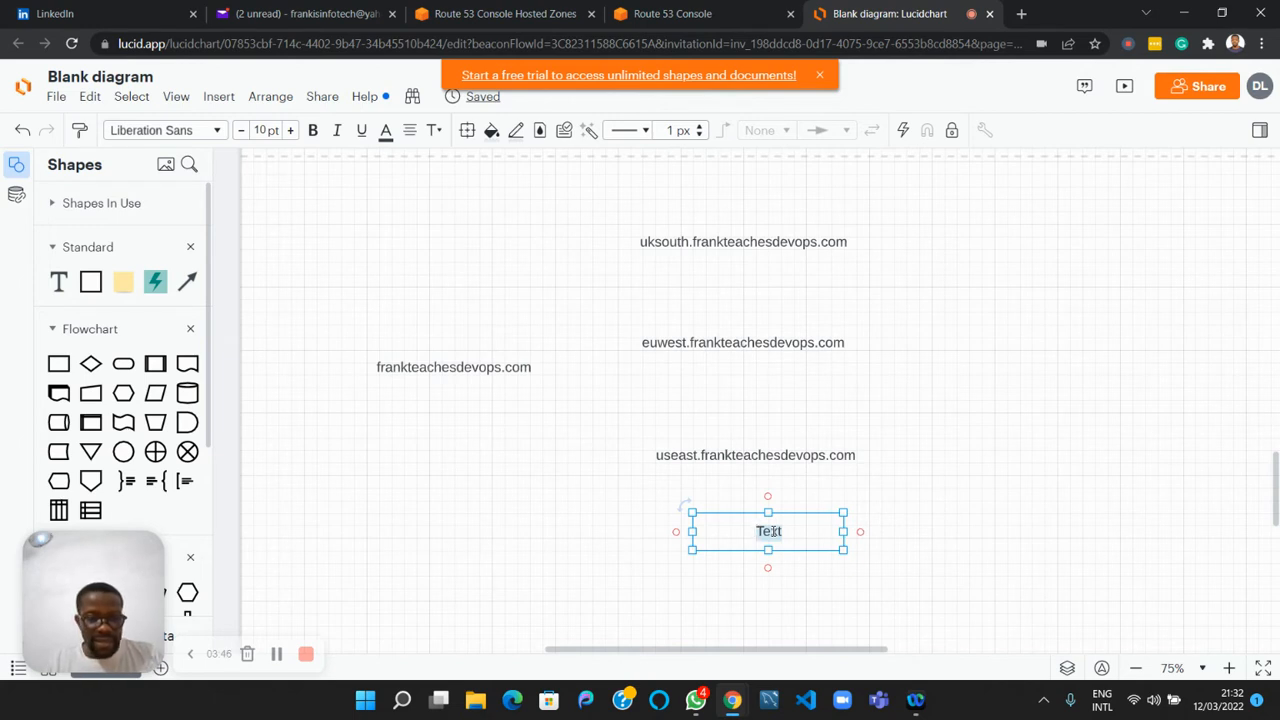
pyautogui.write('sa')
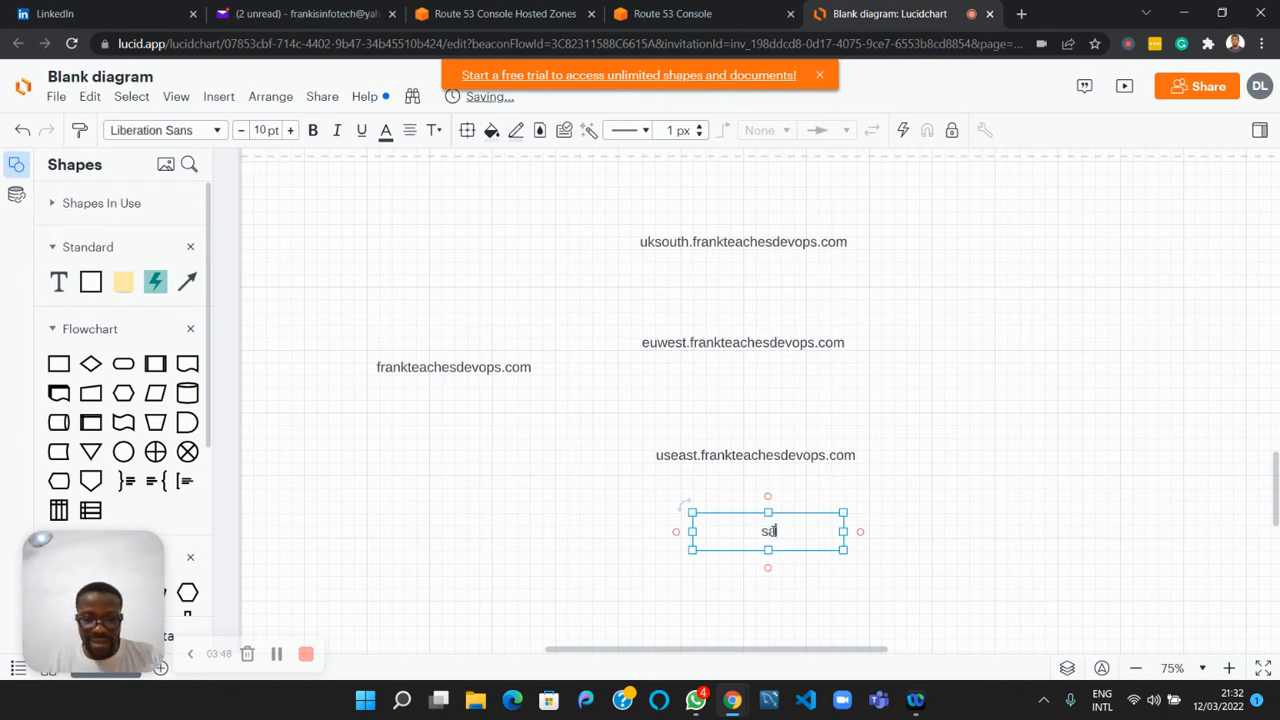
pyautogui.write('south')
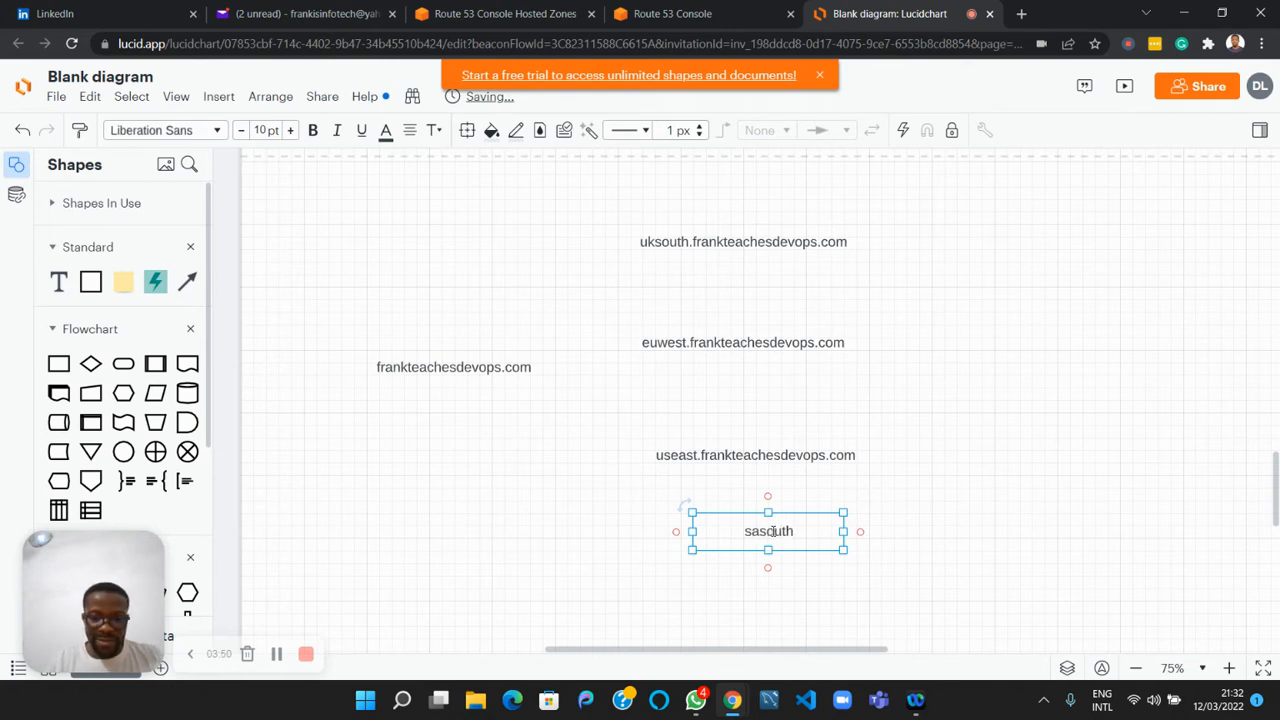
pyautogui.write('.')
pyautogui.hotkey('ctrl', 'v')
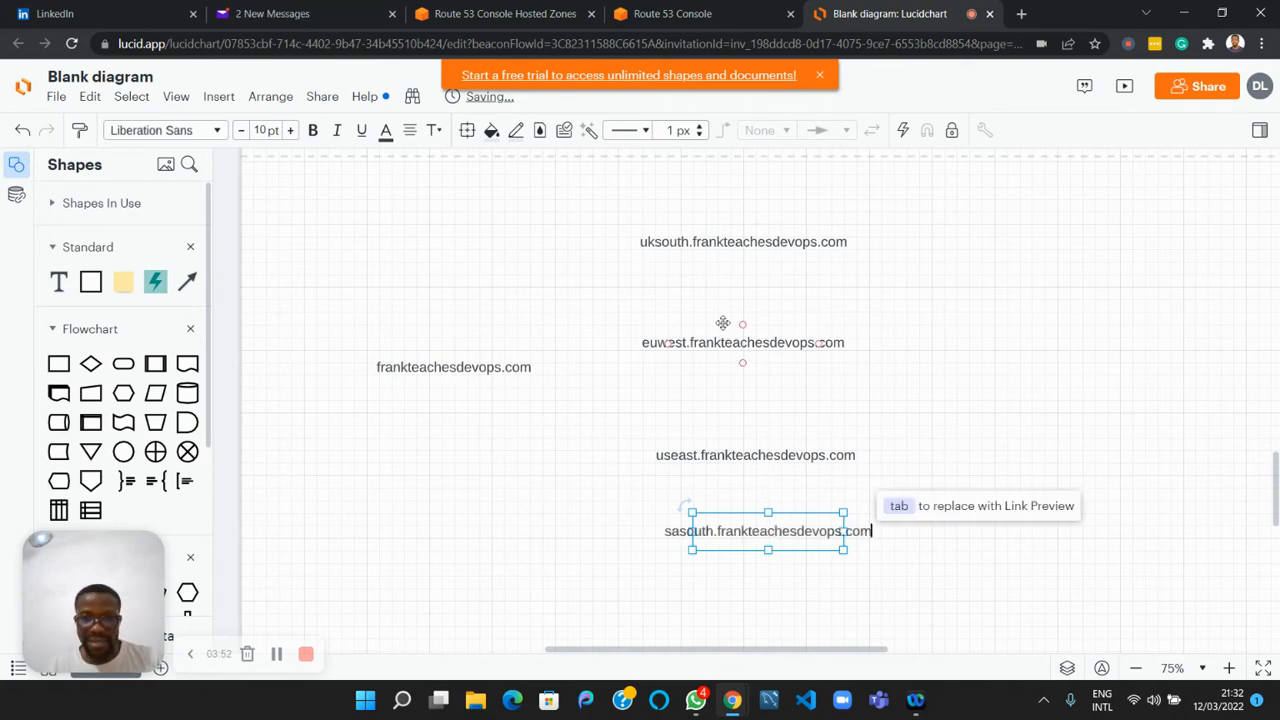
# Widen the uksouth, euwest, useast and sasouth text boxes to fit their addresses, making the euwest box about 7.9 cm wide.
pyautogui.click(820, 244)
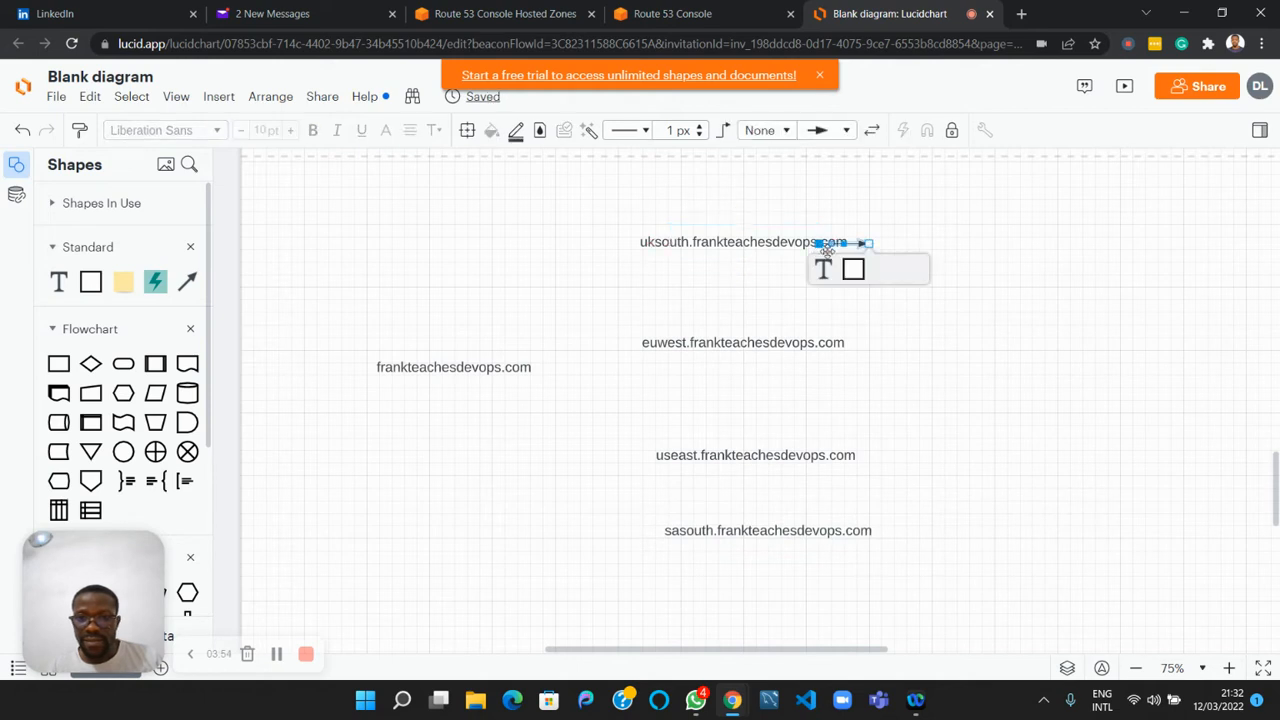
pyautogui.click(814, 308)
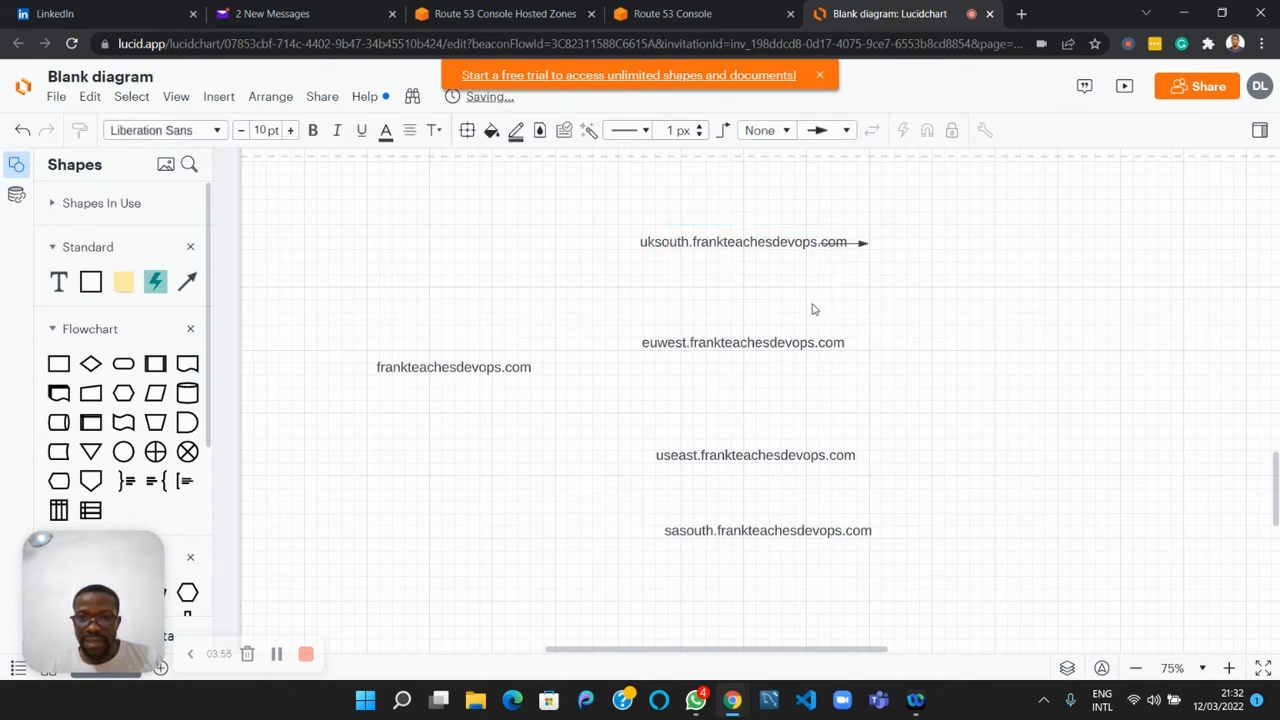
pyautogui.click(778, 252)
pyautogui.moveTo(819, 248); pyautogui.dragTo(960, 247)
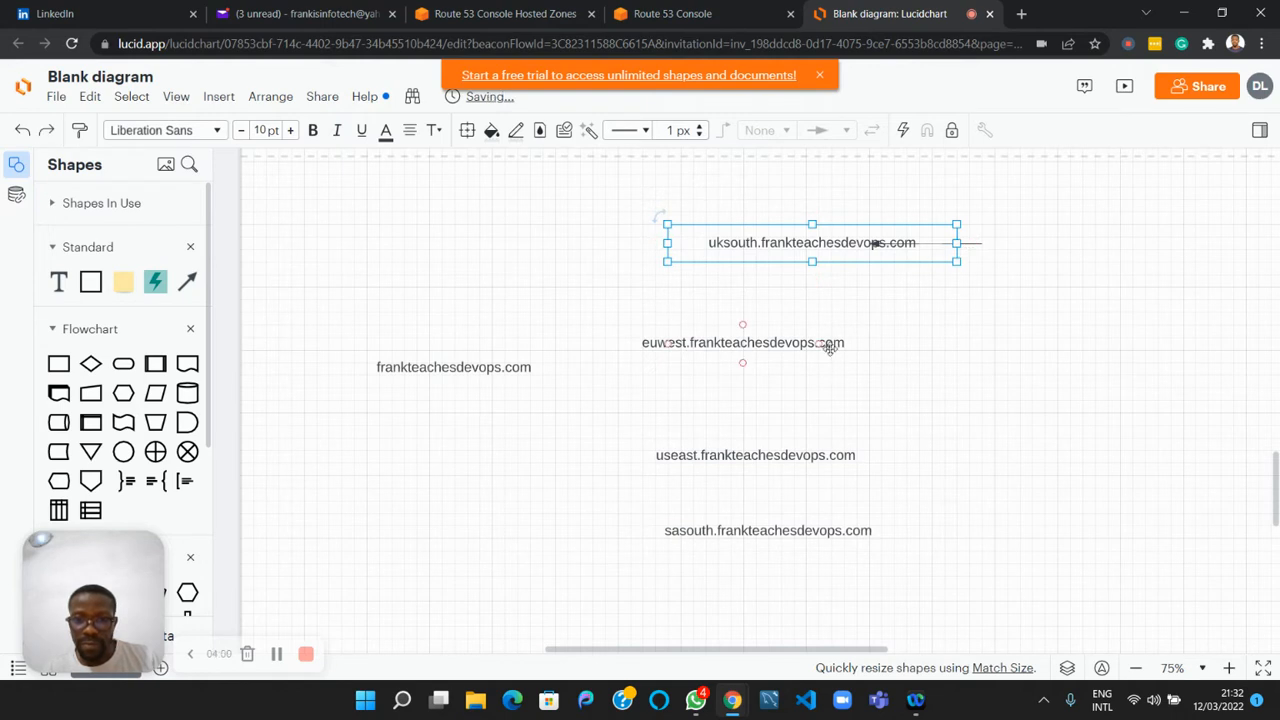
pyautogui.click(832, 345)
pyautogui.moveTo(820, 343); pyautogui.dragTo(981, 343)
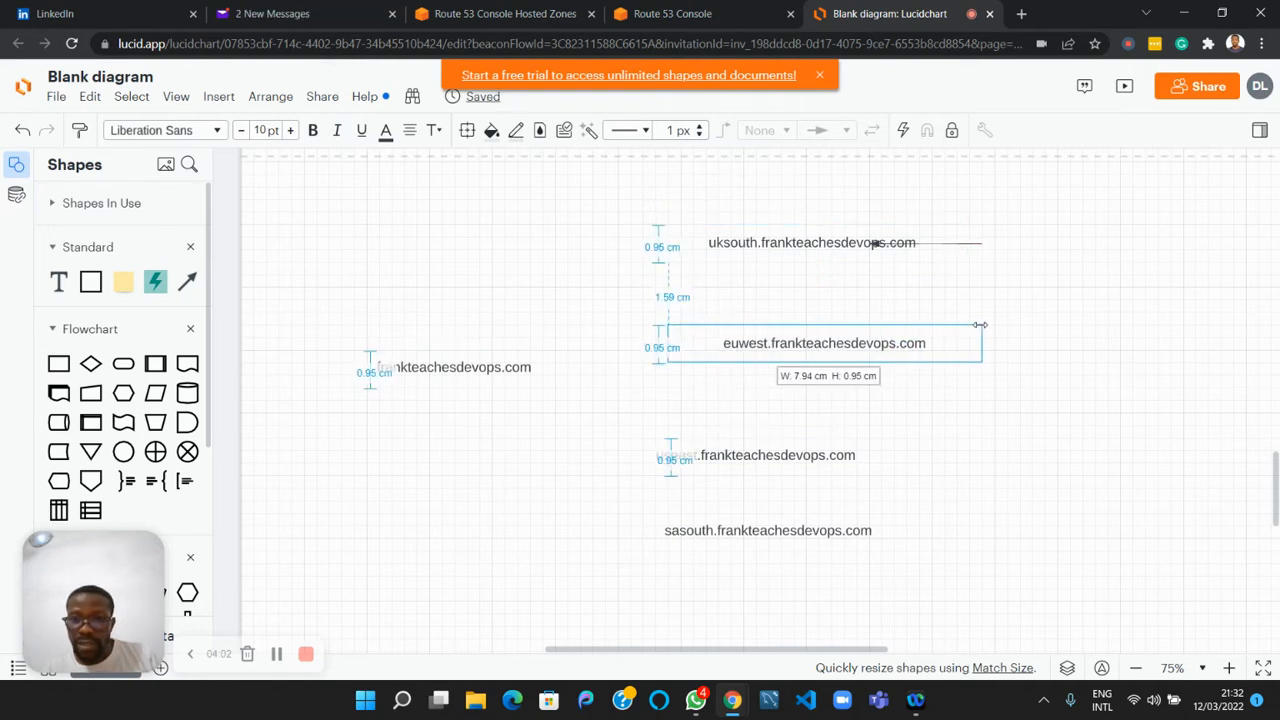
pyautogui.click(794, 474)
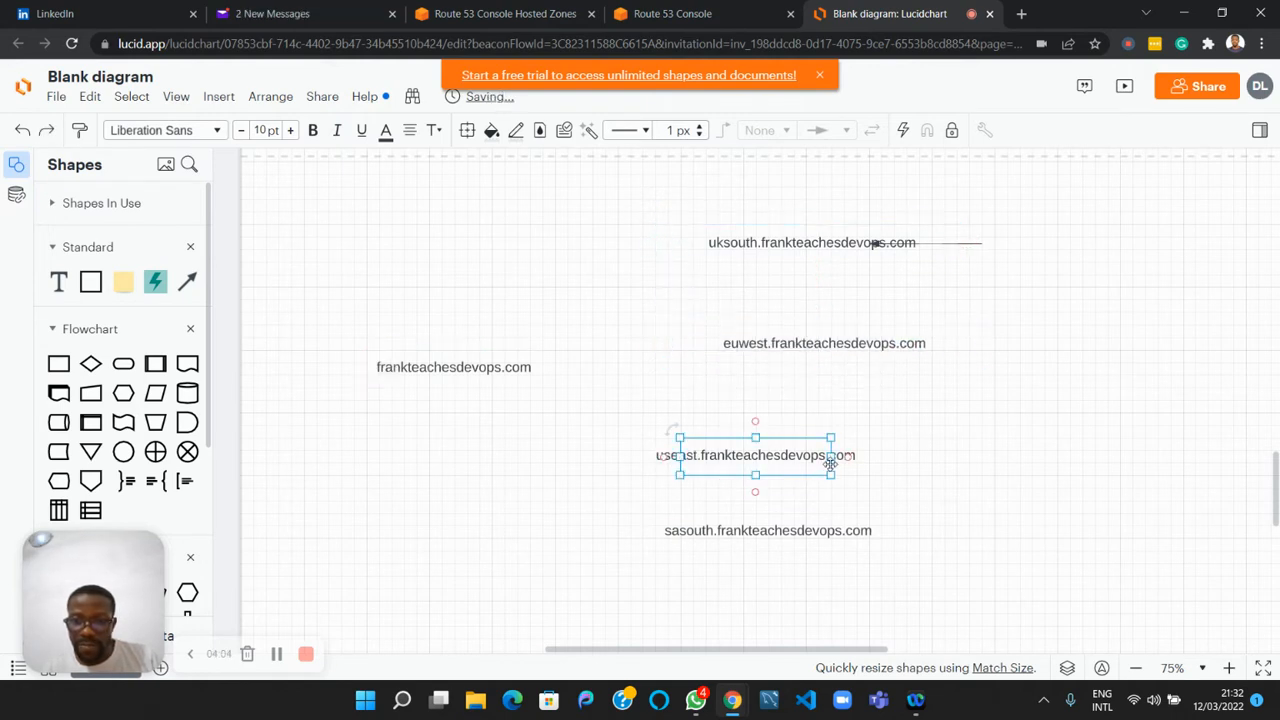
pyautogui.moveTo(831, 456); pyautogui.dragTo(982, 456)
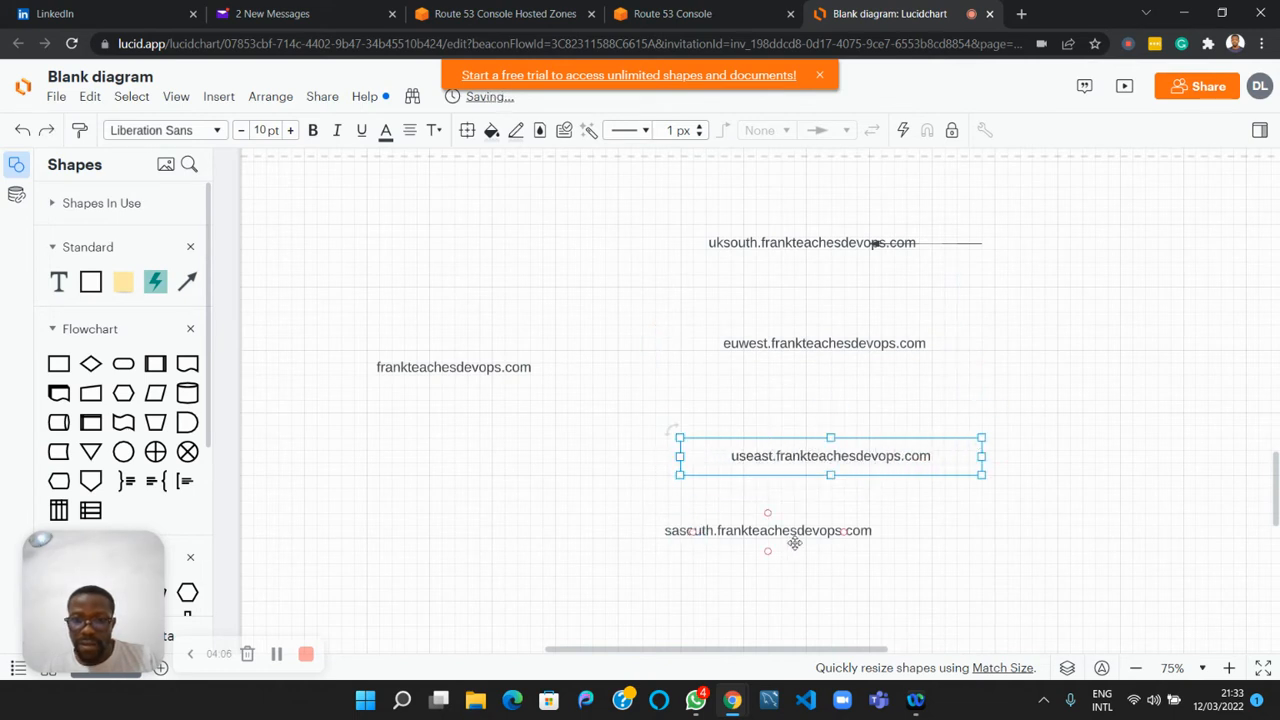
pyautogui.moveTo(810, 545); pyautogui.dragTo(944, 531)
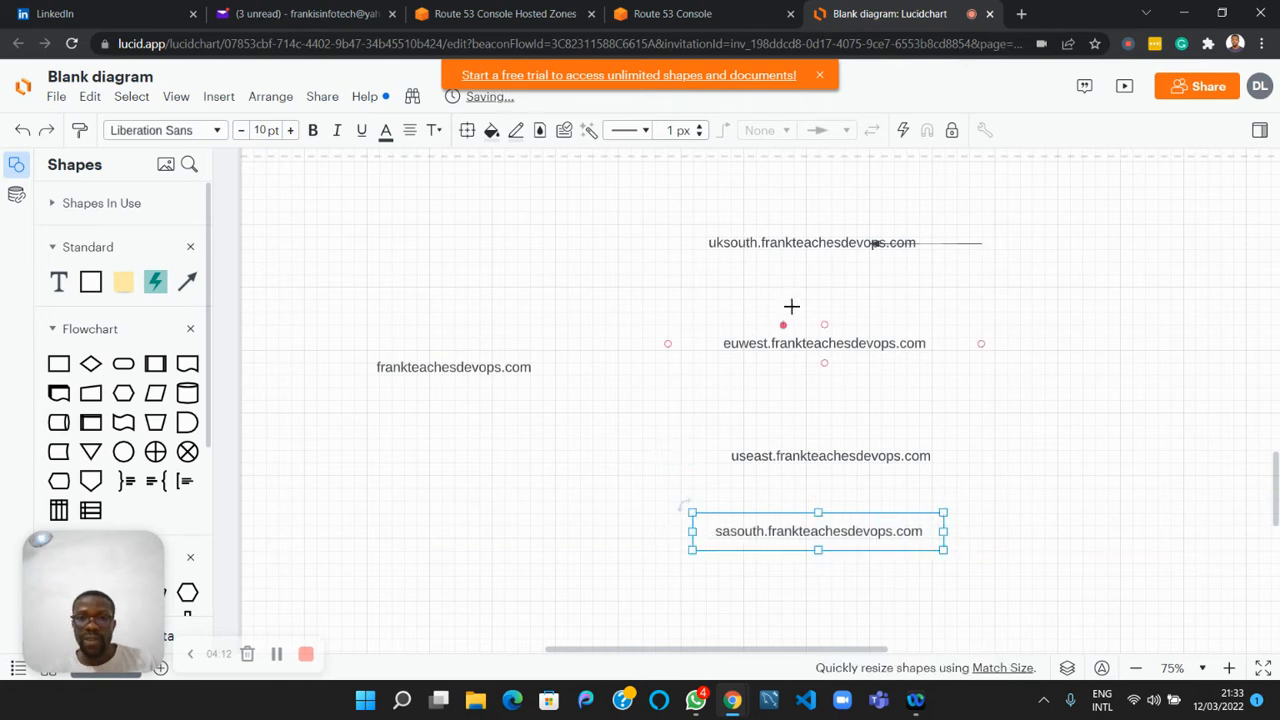
# Shift the uksouth.frankteachesdevops.com text box slightly down and add a text label reading UK-South above it.
pyautogui.moveTo(786, 242)
pyautogui.mouseDown()
pyautogui.moveTo(790, 321)
pyautogui.moveTo(788, 247)
pyautogui.mouseUp()
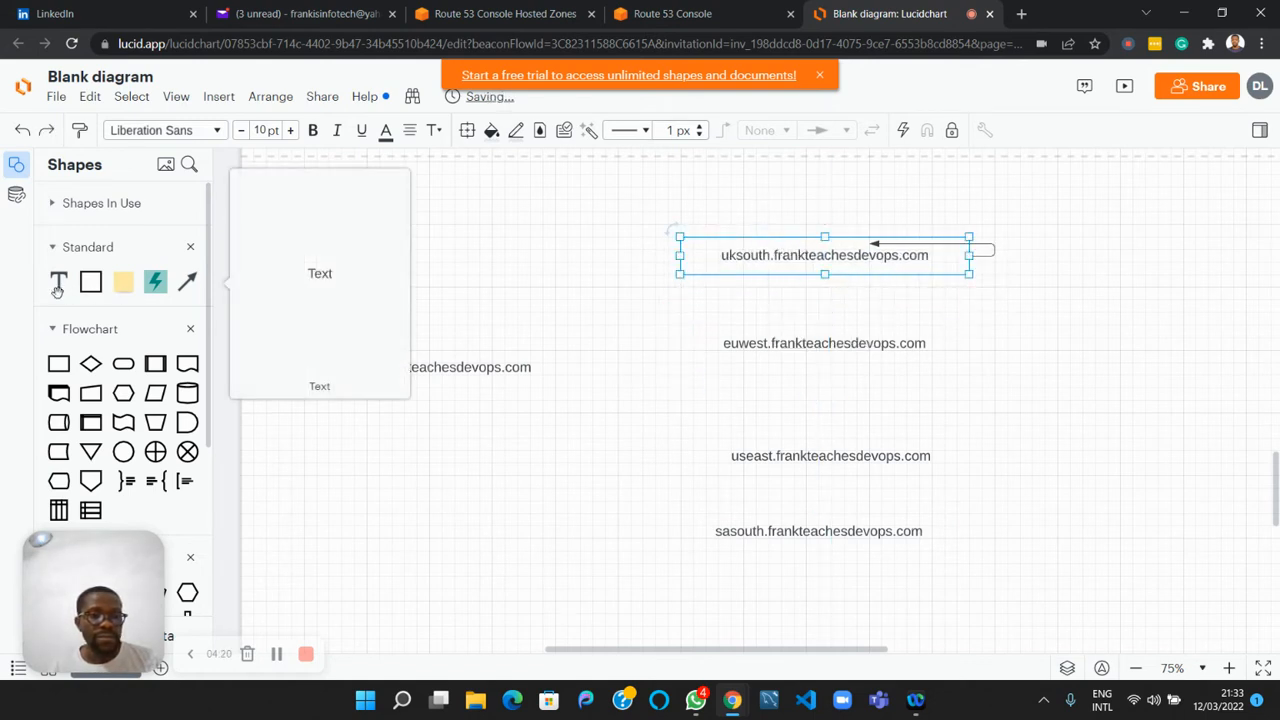
pyautogui.moveTo(58, 287); pyautogui.dragTo(796, 259)
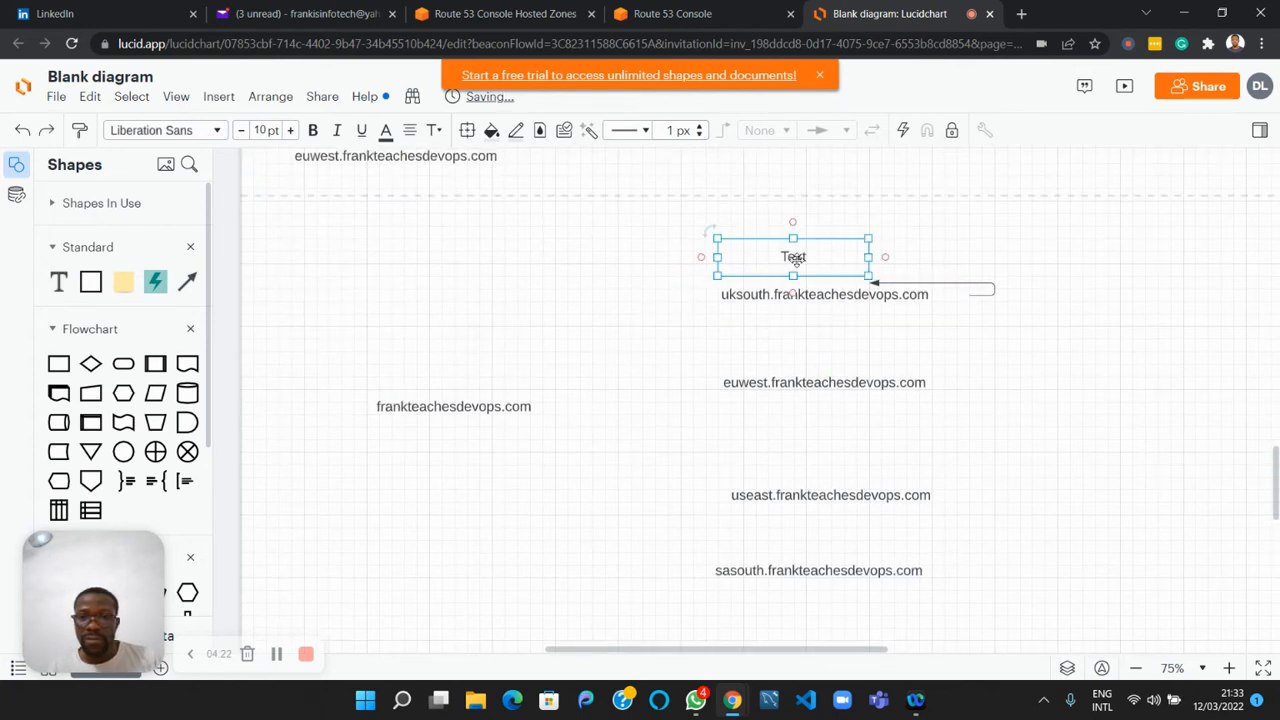
pyautogui.doubleClick(796, 259)
pyautogui.write('U')
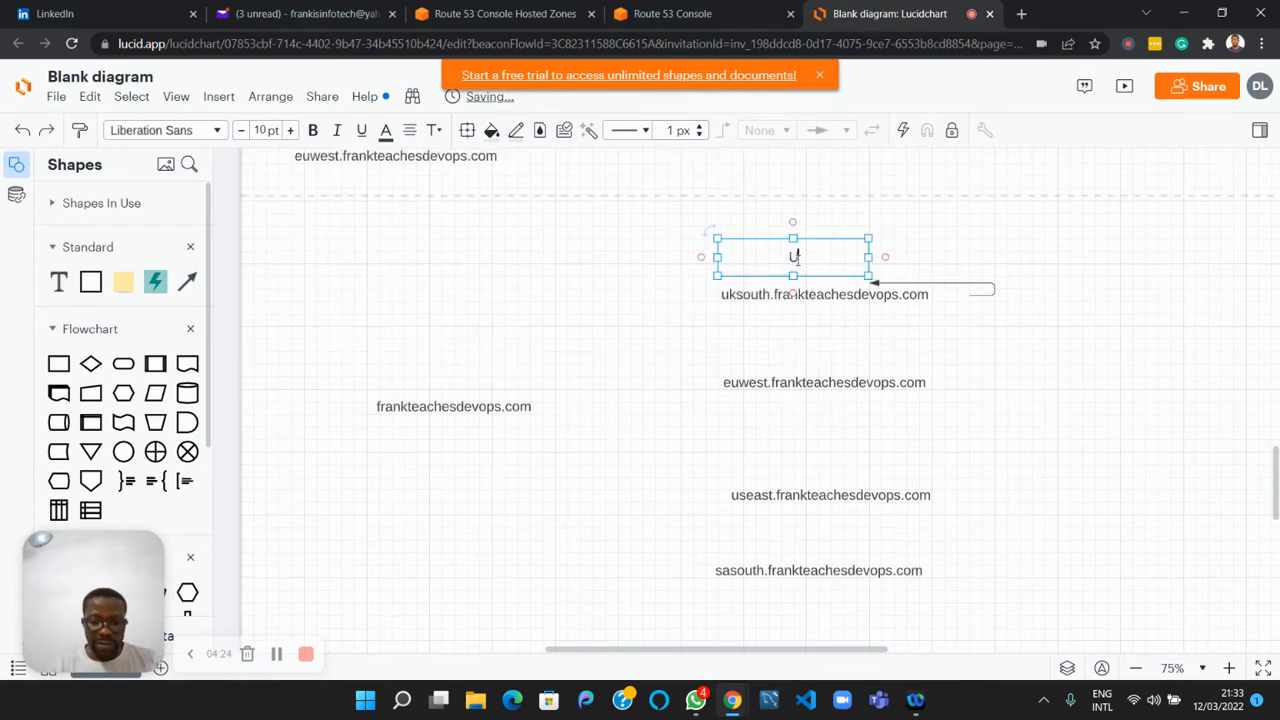
pyautogui.write('K-South')
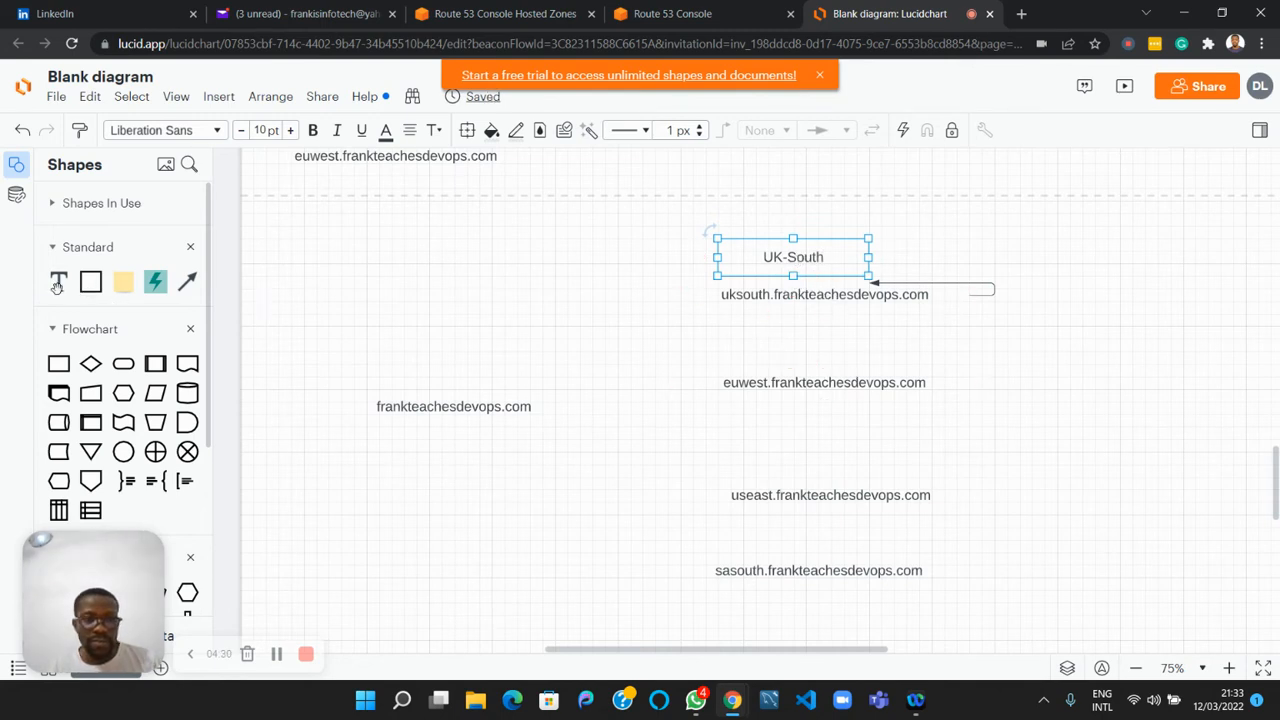
# Add the text labels EU-WEST above the euwest address and US-East above the useast address.
pyautogui.moveTo(58, 282); pyautogui.dragTo(816, 352)
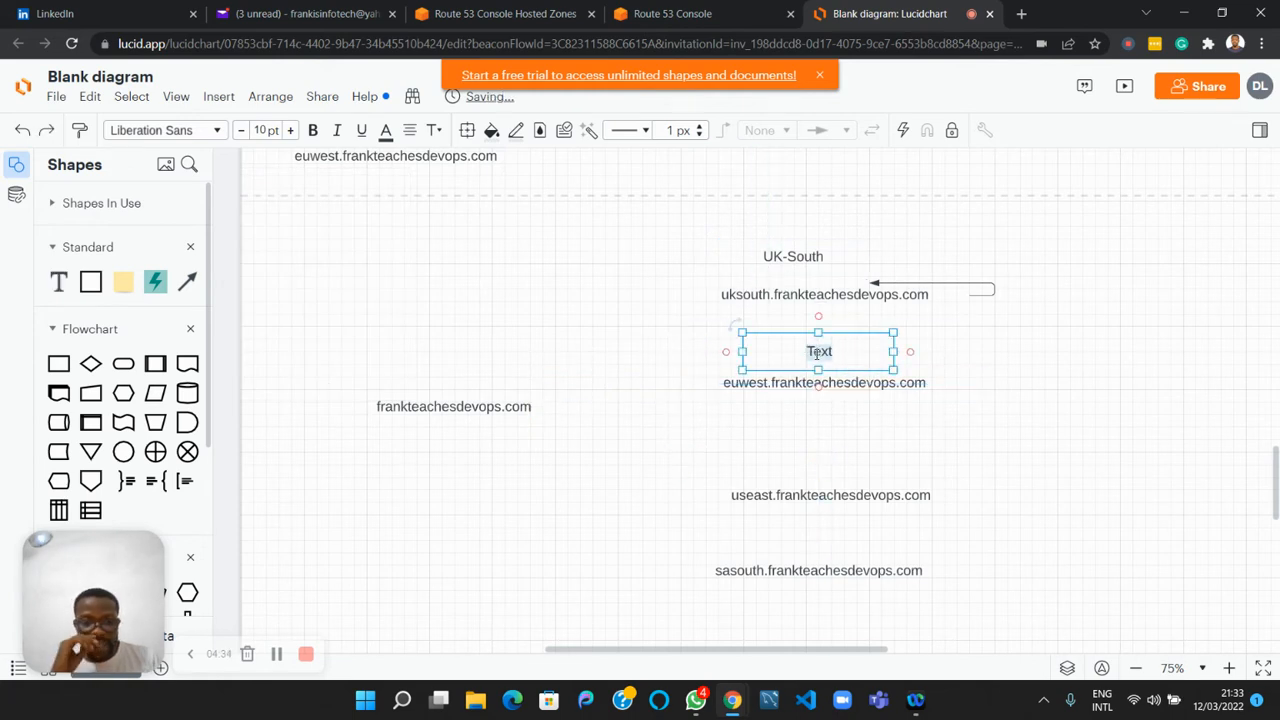
pyautogui.write('EU')
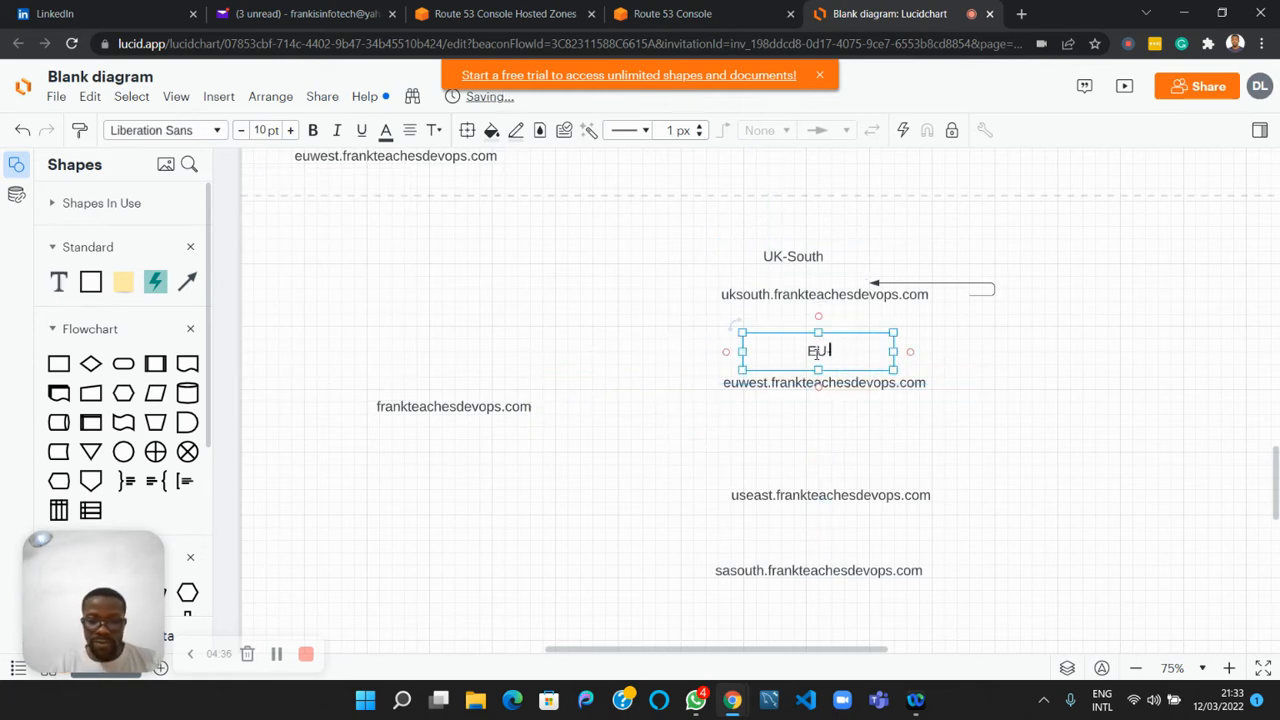
pyautogui.write('-WEST')
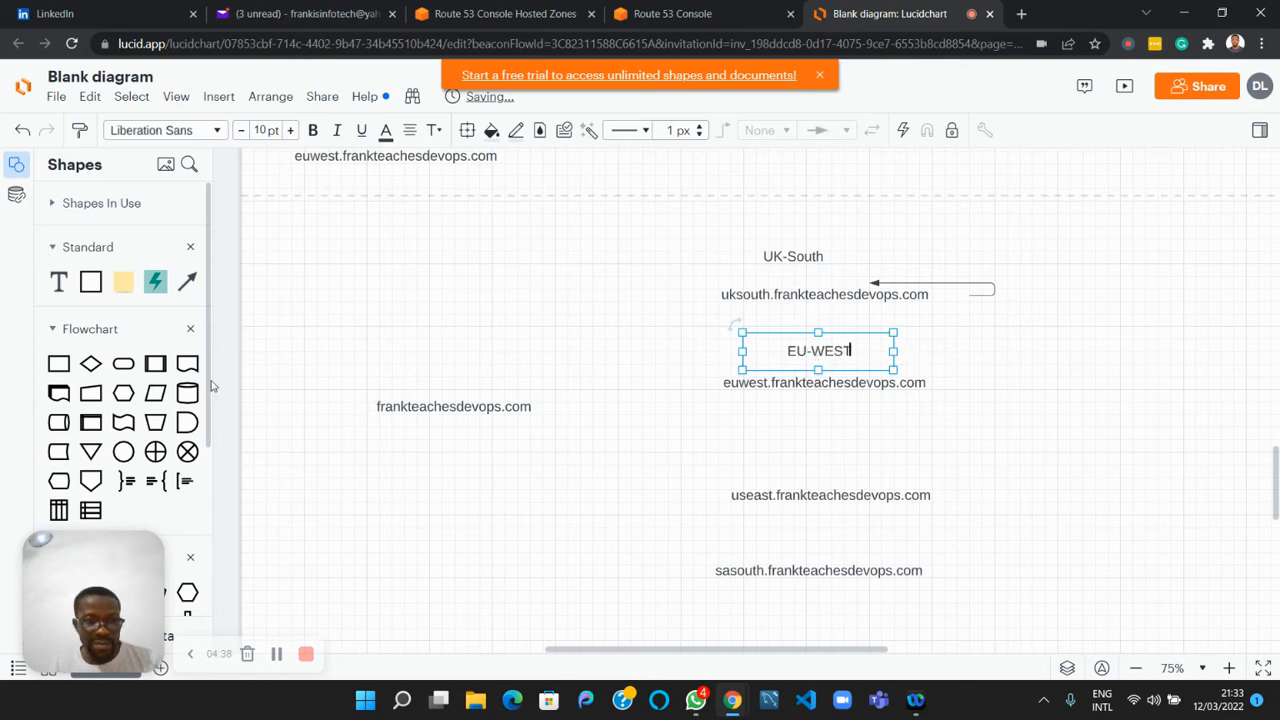
pyautogui.moveTo(60, 287); pyautogui.dragTo(818, 455)
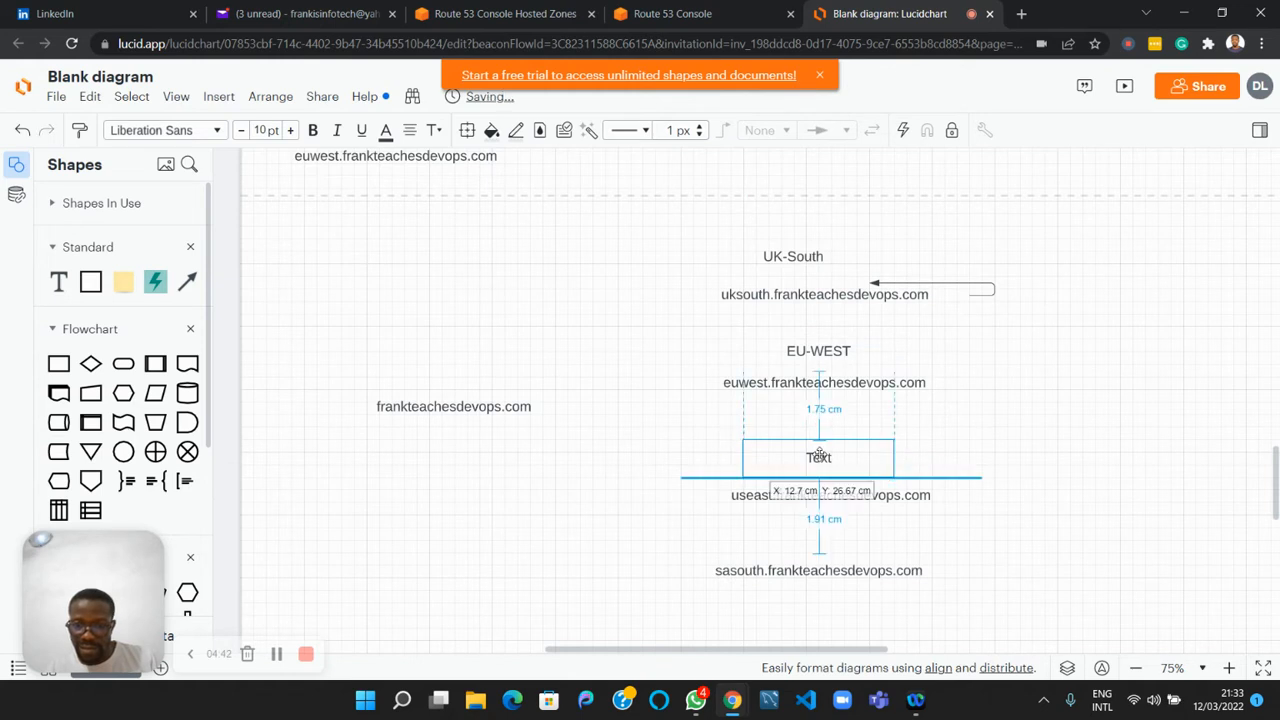
pyautogui.doubleClick(818, 455)
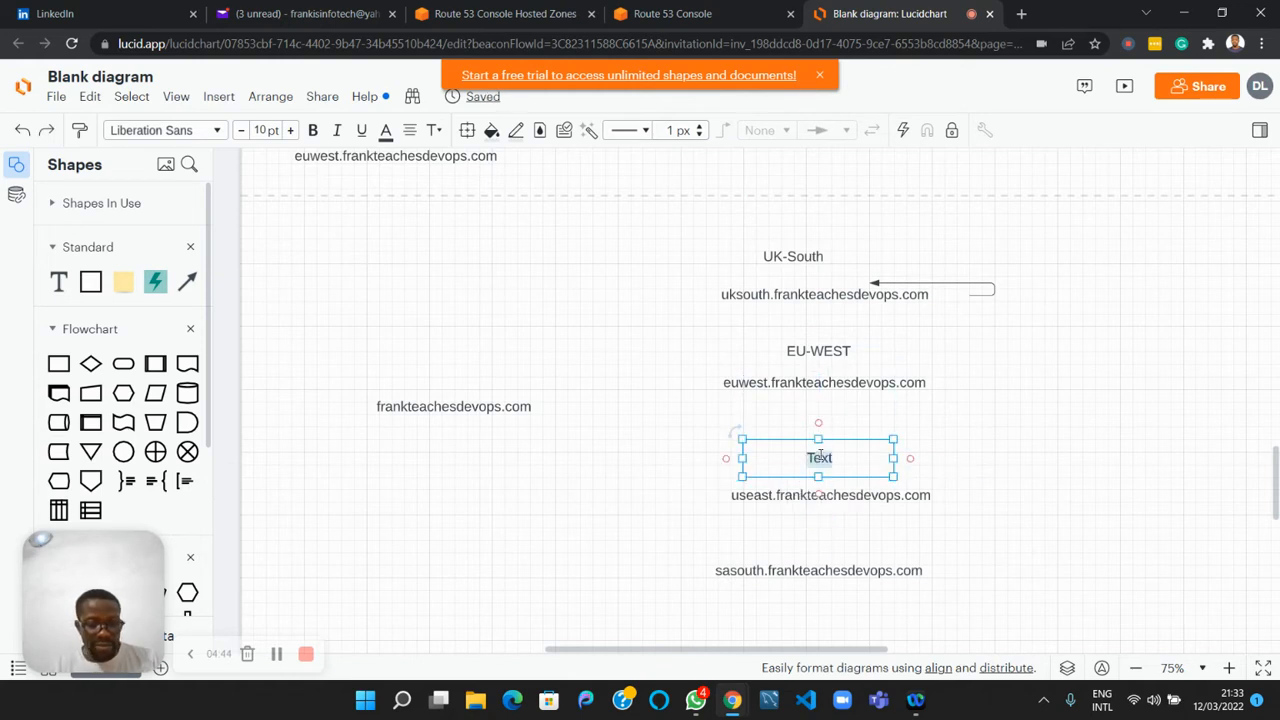
pyautogui.write('US-East')
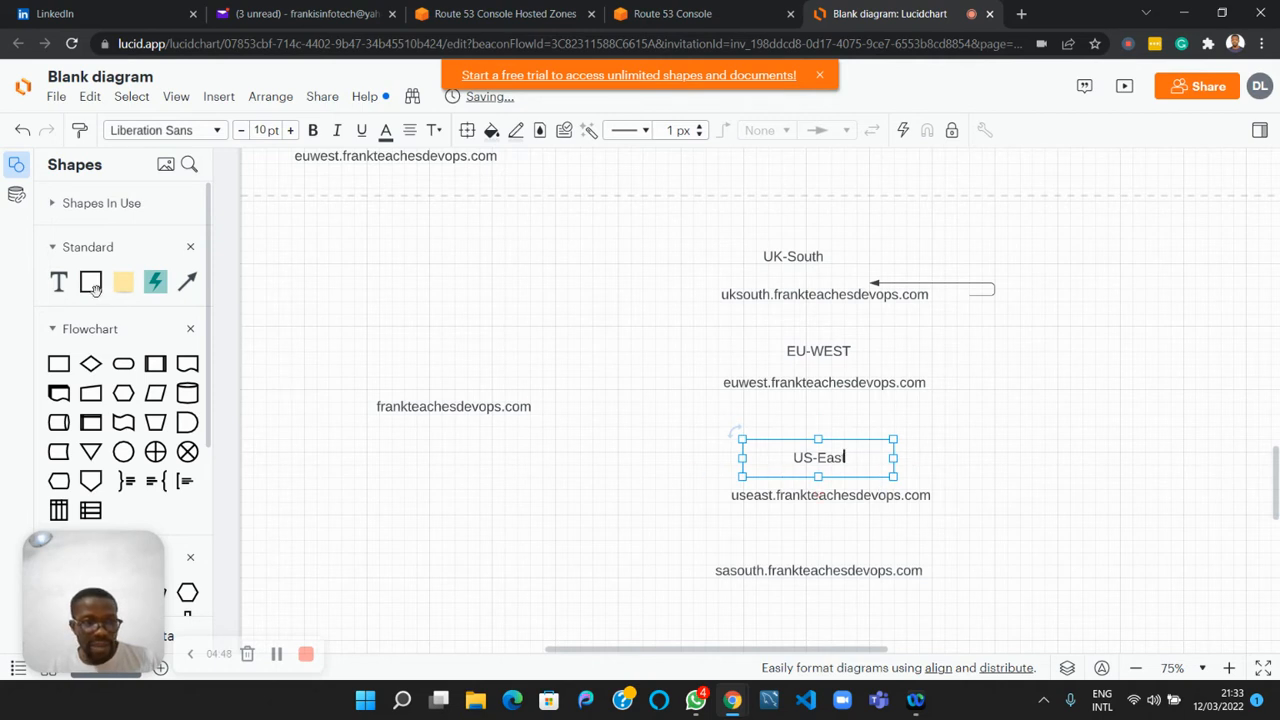
# Add a text label reading SA-South above the sasouth.frankteachesdevops.com address.
pyautogui.moveTo(59, 282); pyautogui.dragTo(825, 543)
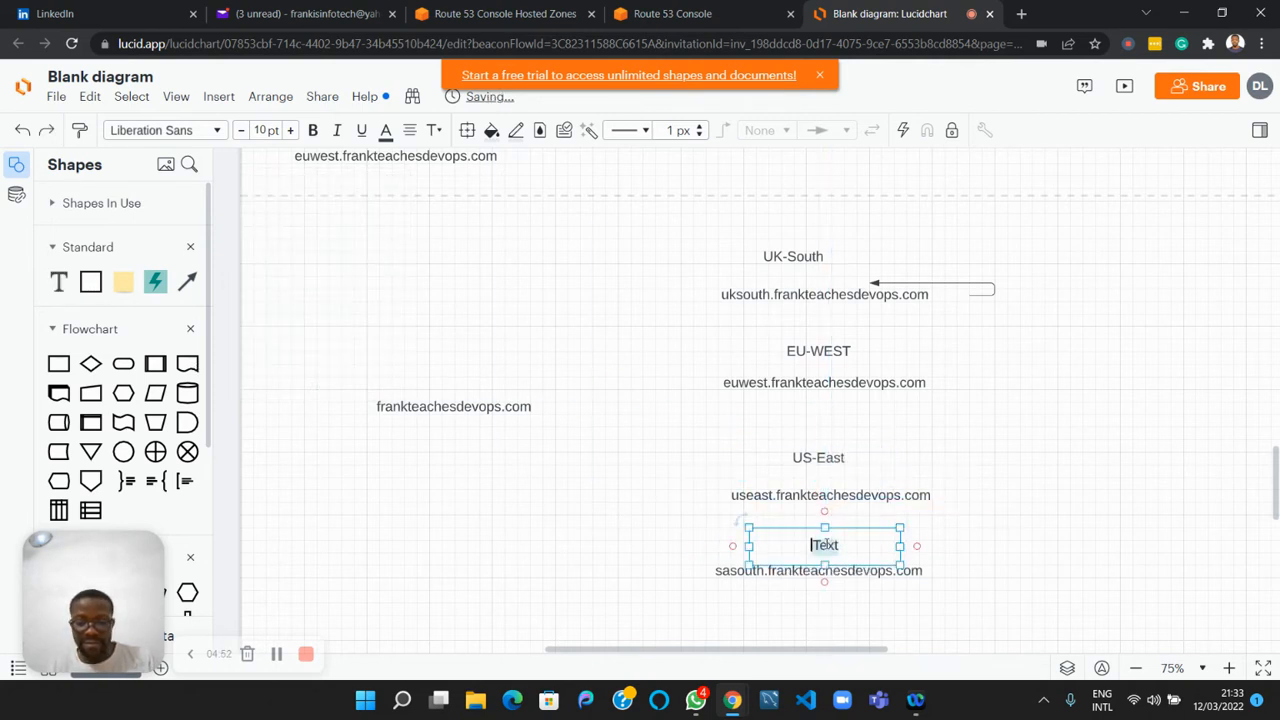
pyautogui.write('SA')
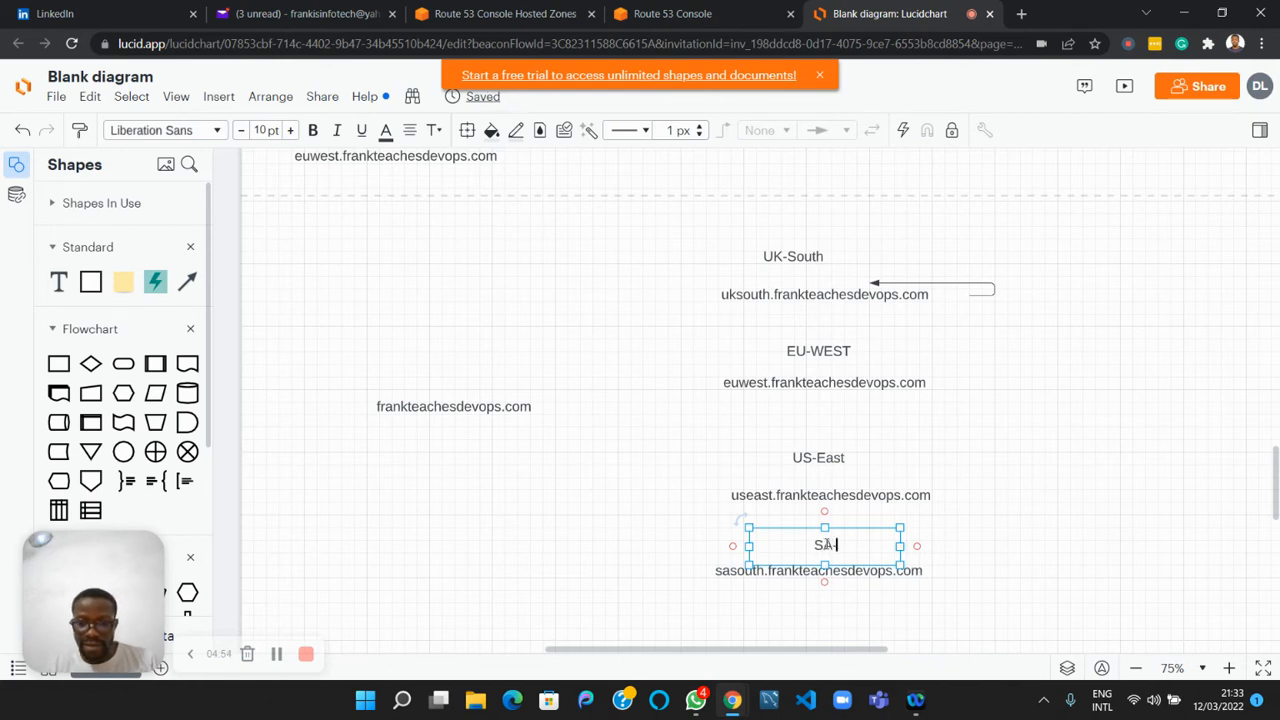
pyautogui.write('-South')
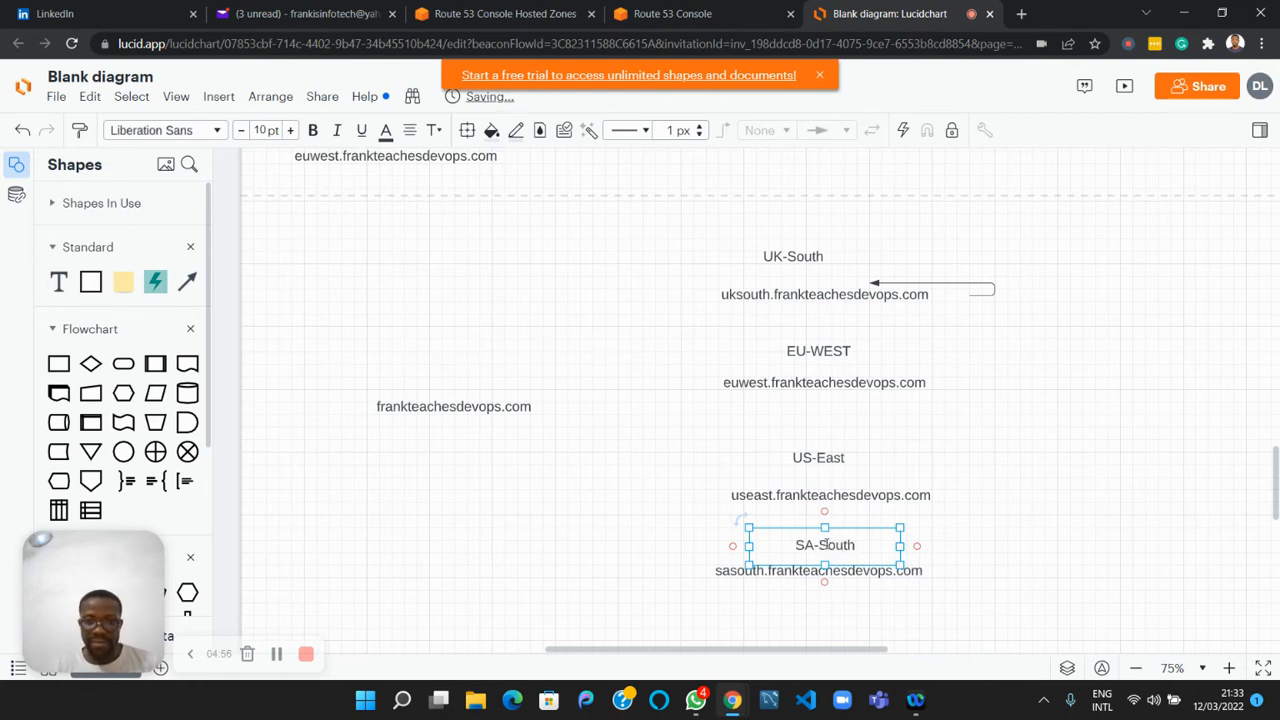
pyautogui.click(576, 454)
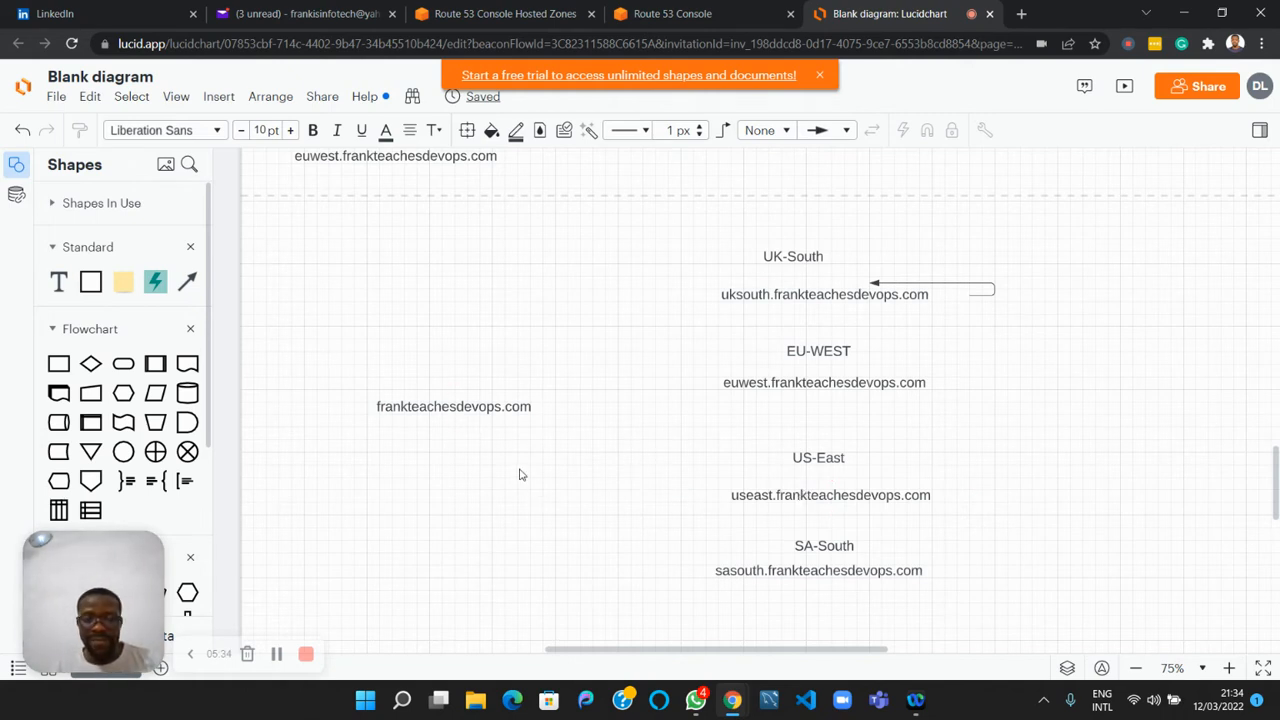
pyautogui.click(533, 14)
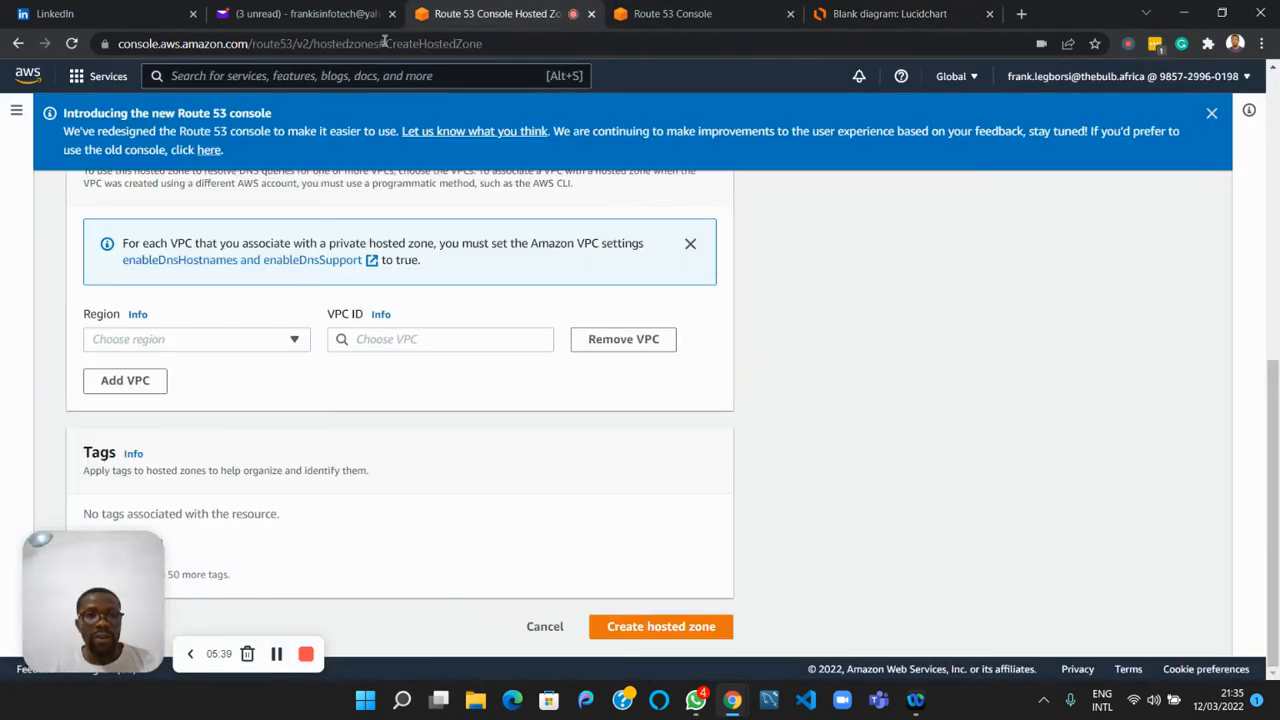
pyautogui.click(843, 14)
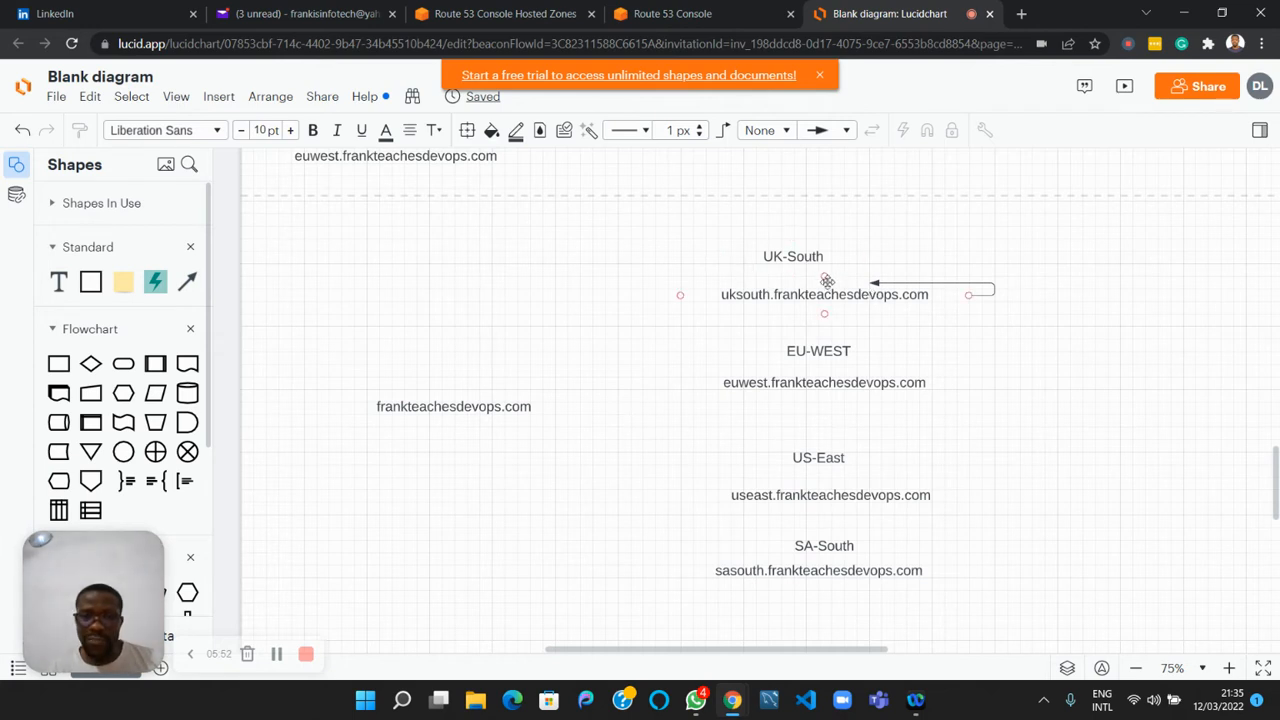
# Switch to the AWS console, search the services for ec2 and open the EC2 instances page, dismissing the welcome message.
pyautogui.click(662, 16)
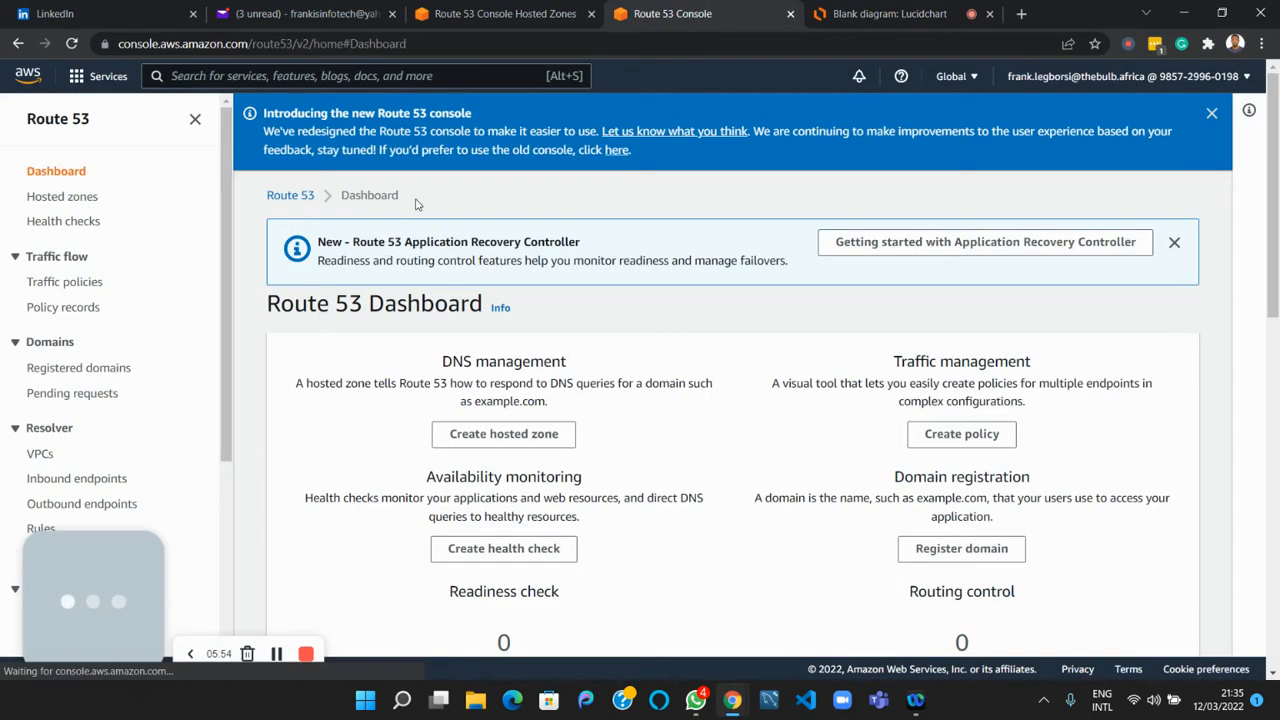
pyautogui.click(325, 78)
pyautogui.write('ec2')
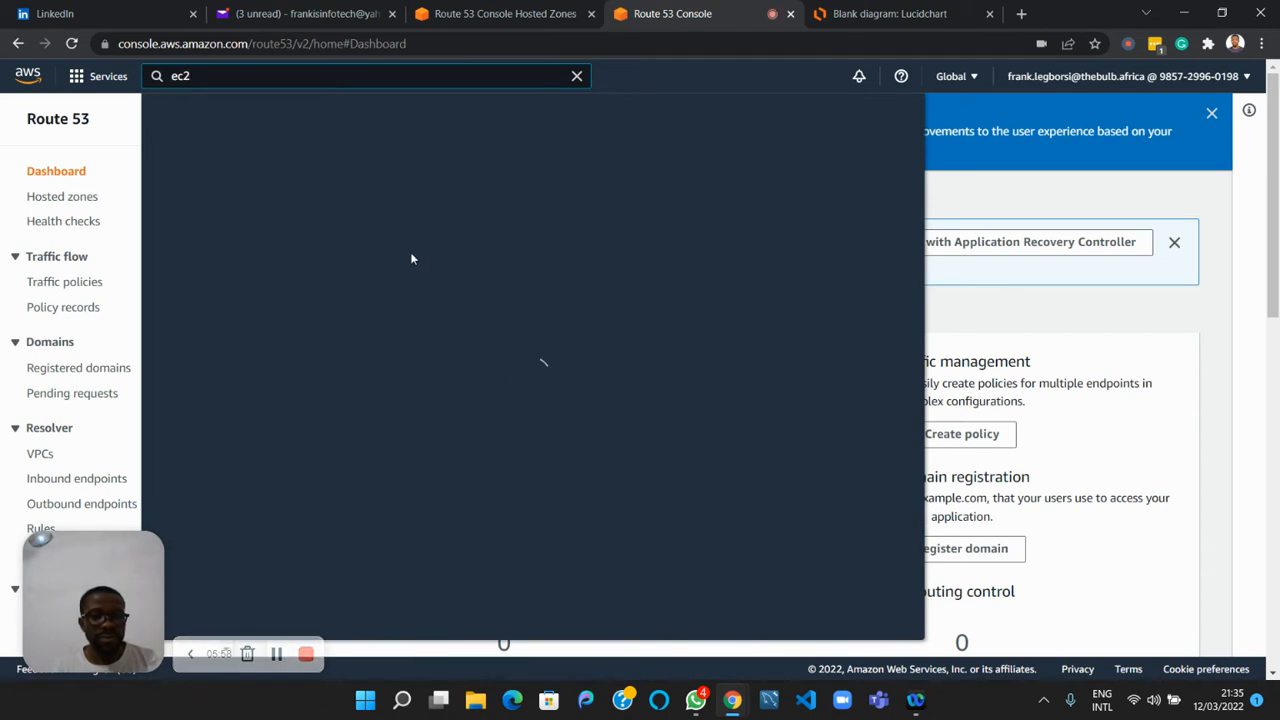
pyautogui.click(410, 205)
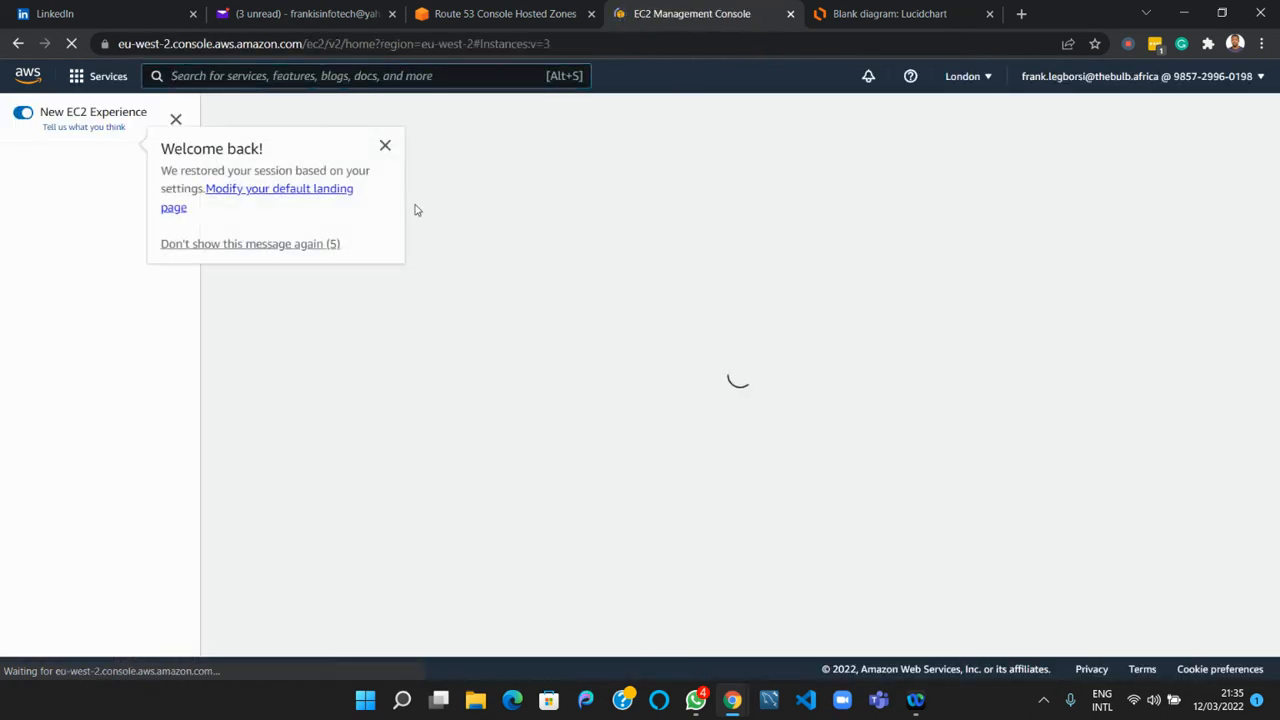
pyautogui.click(385, 146)
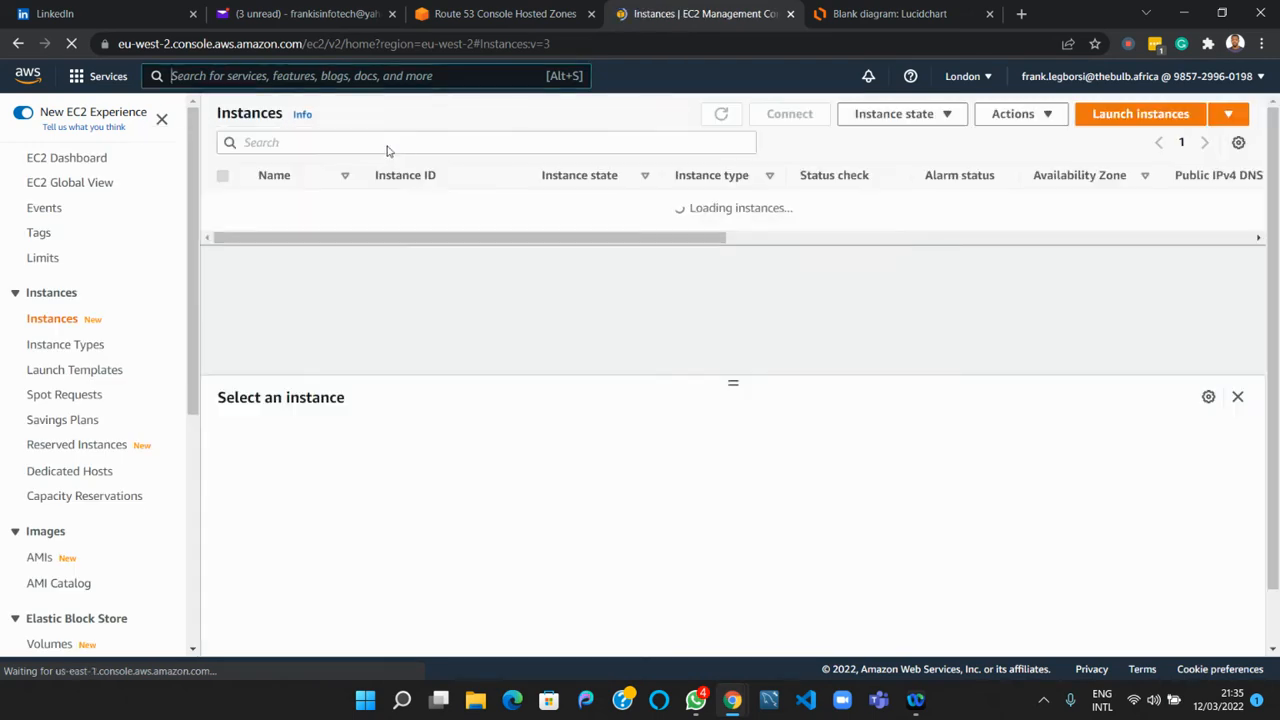
# Start launching an instance from the 64-bit (x86) Amazon Linux 2 AMI (HVM) - Kernel 5.10 with the t2.micro type.
pyautogui.click(1105, 117)
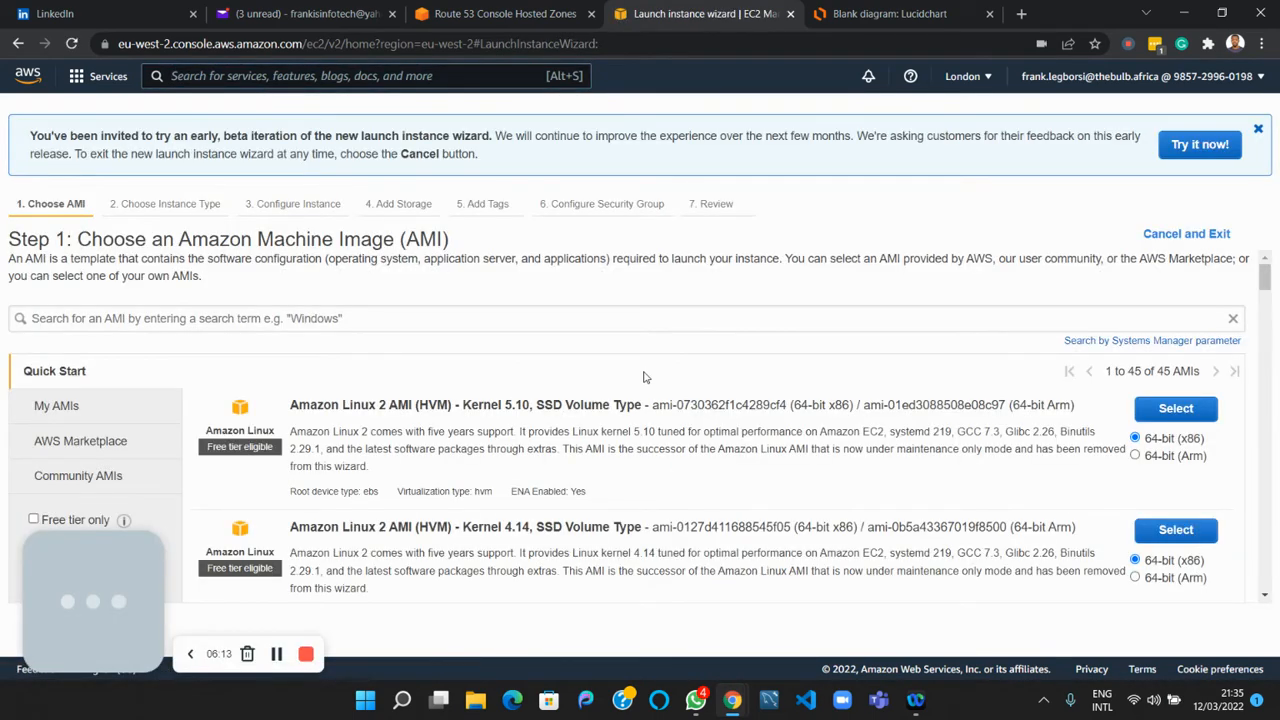
pyautogui.click(1168, 412)
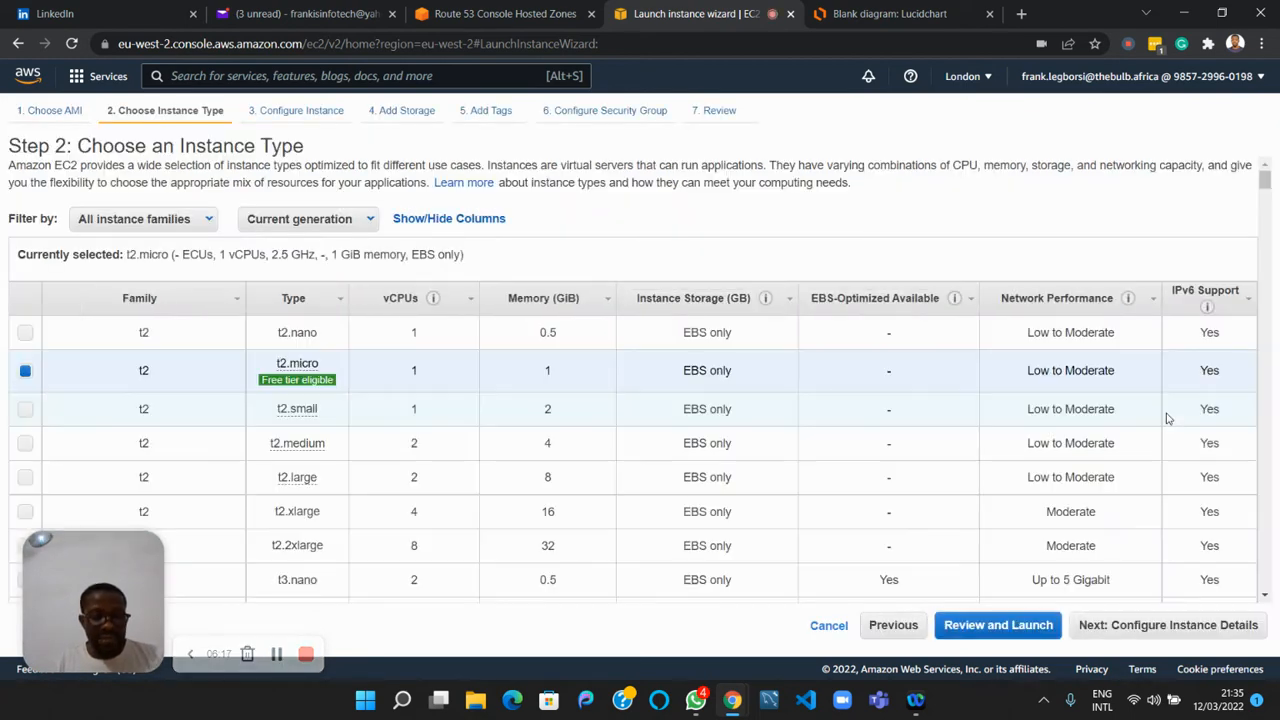
pyautogui.click(1190, 625)
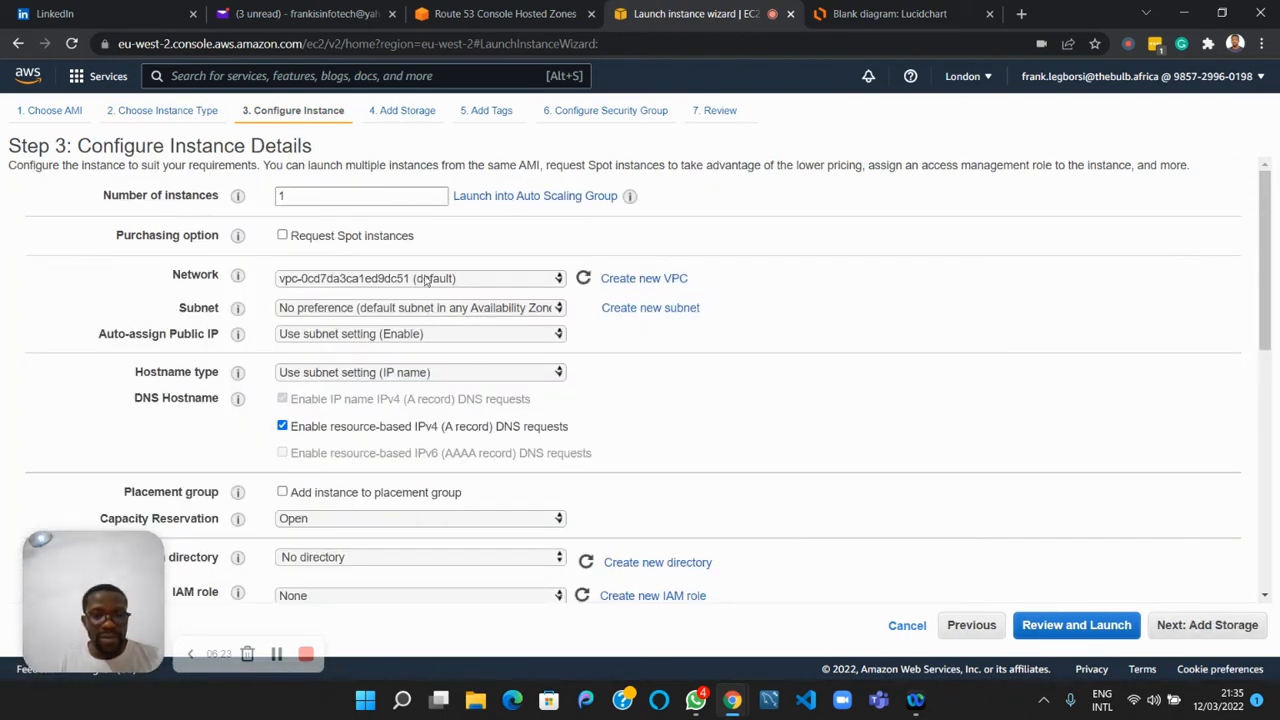
# Set the instance's network to frankVPC, accepting the default storage and adding no tags.
pyautogui.click(420, 282)
pyautogui.click(385, 307)
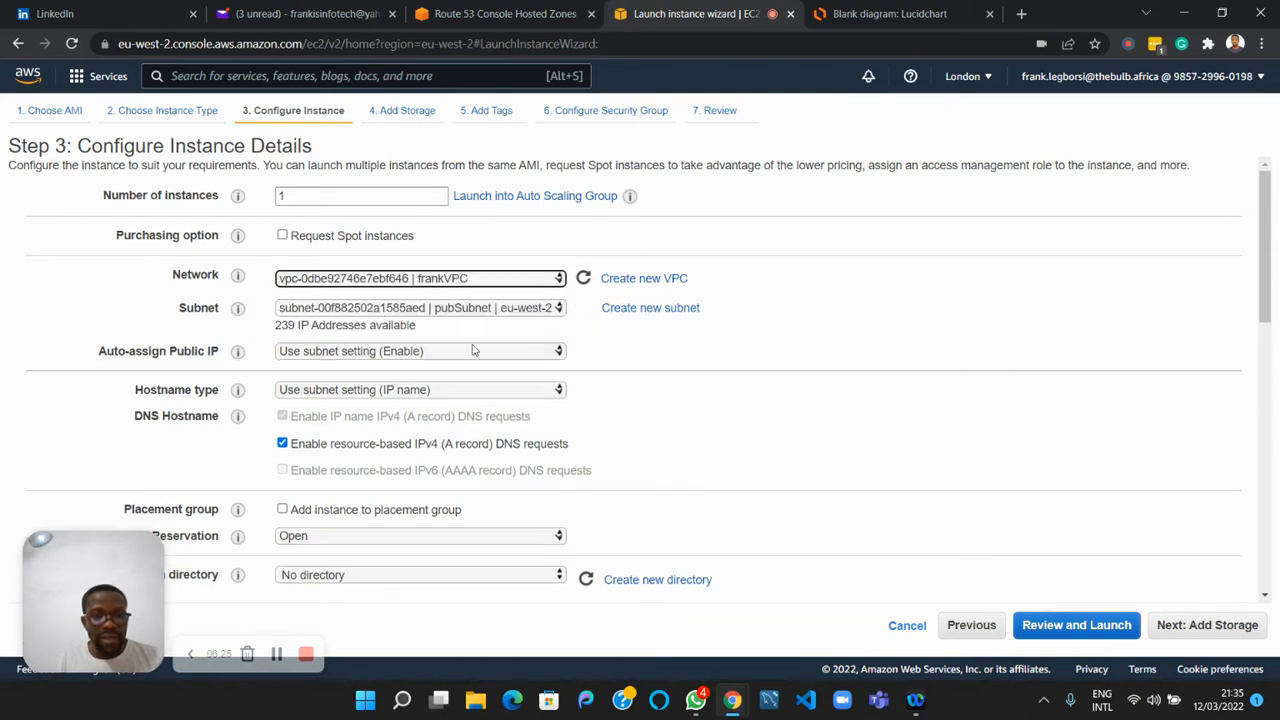
pyautogui.click(1206, 628)
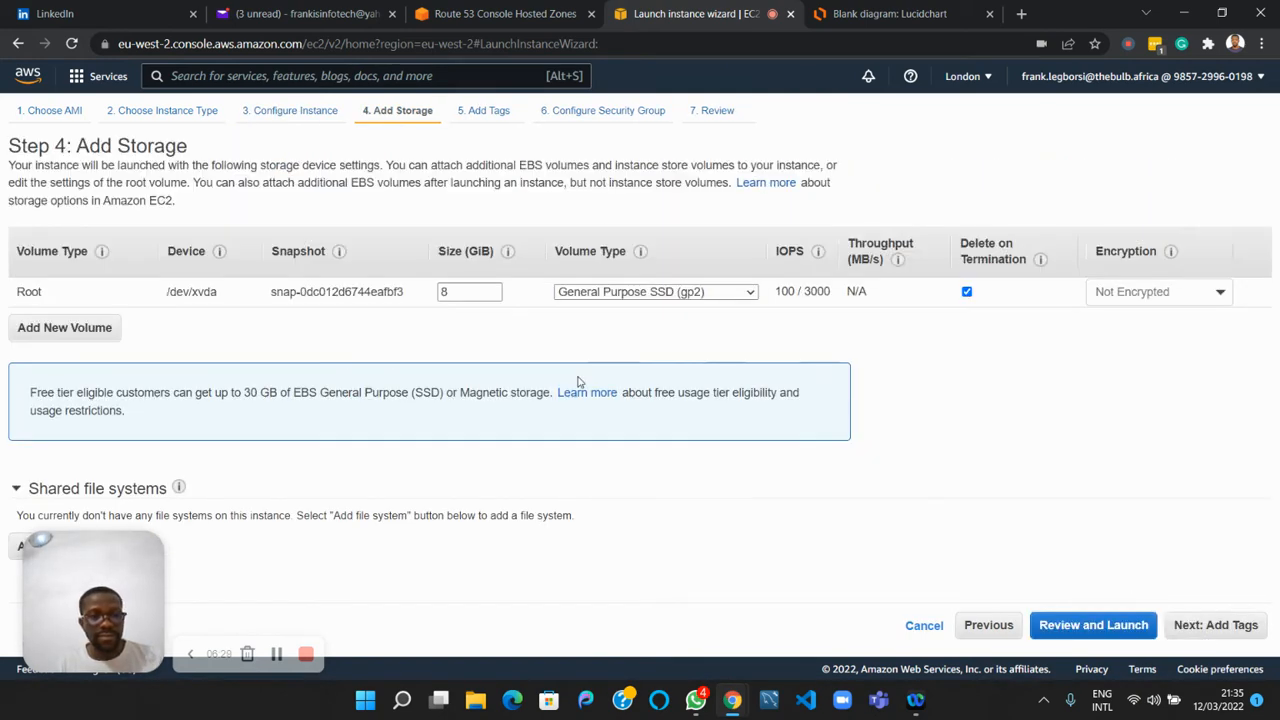
pyautogui.click(1220, 626)
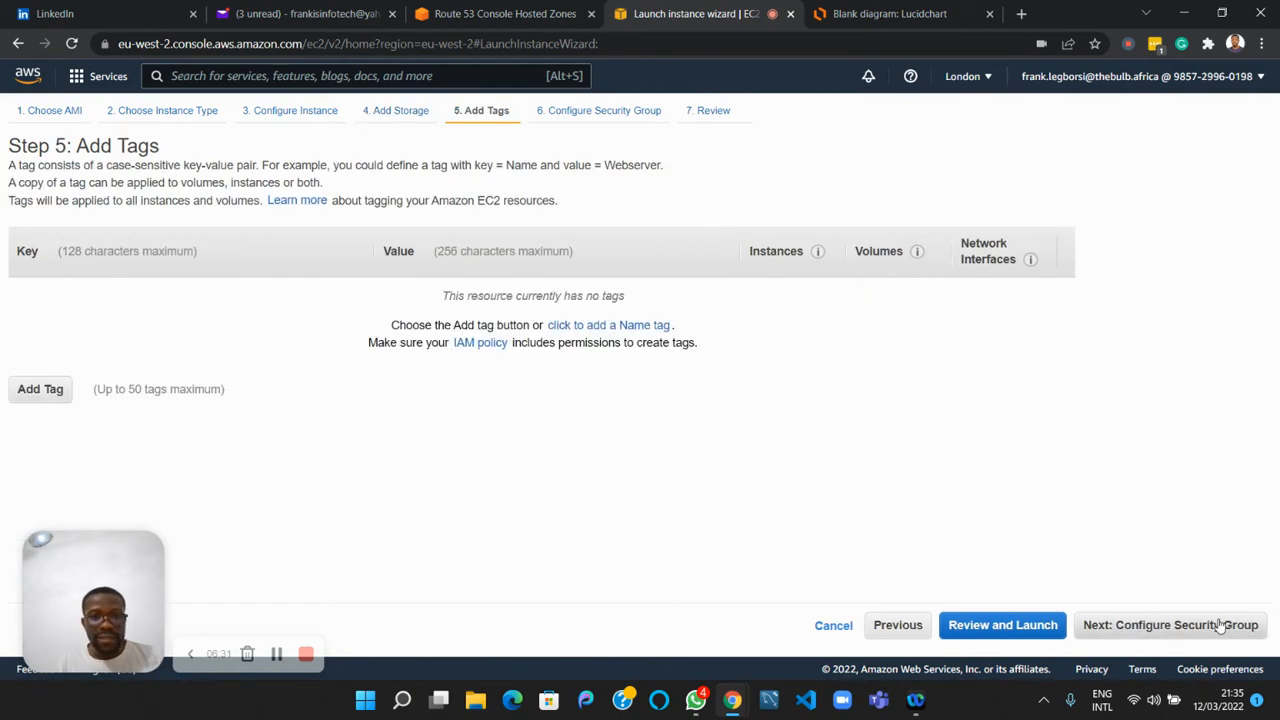
pyautogui.click(1220, 626)
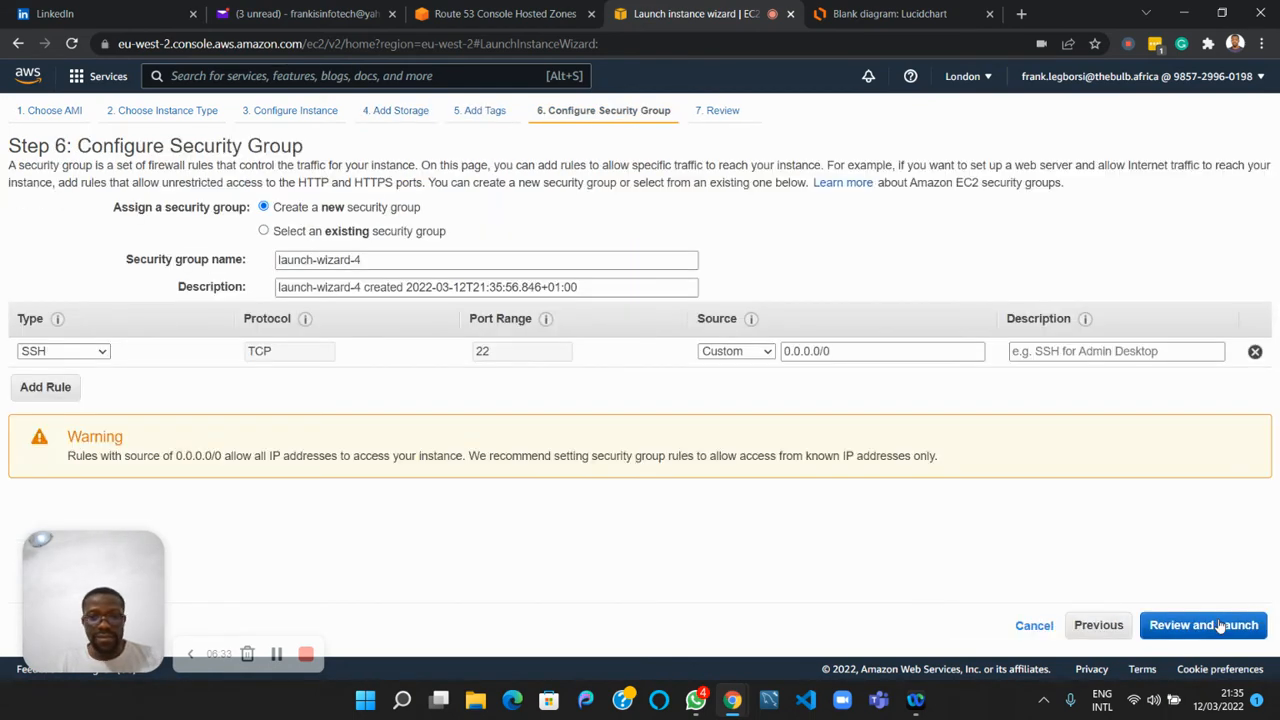
# Assign the existing security group frankSG to the instance and proceed to the launch review.
pyautogui.click(346, 236)
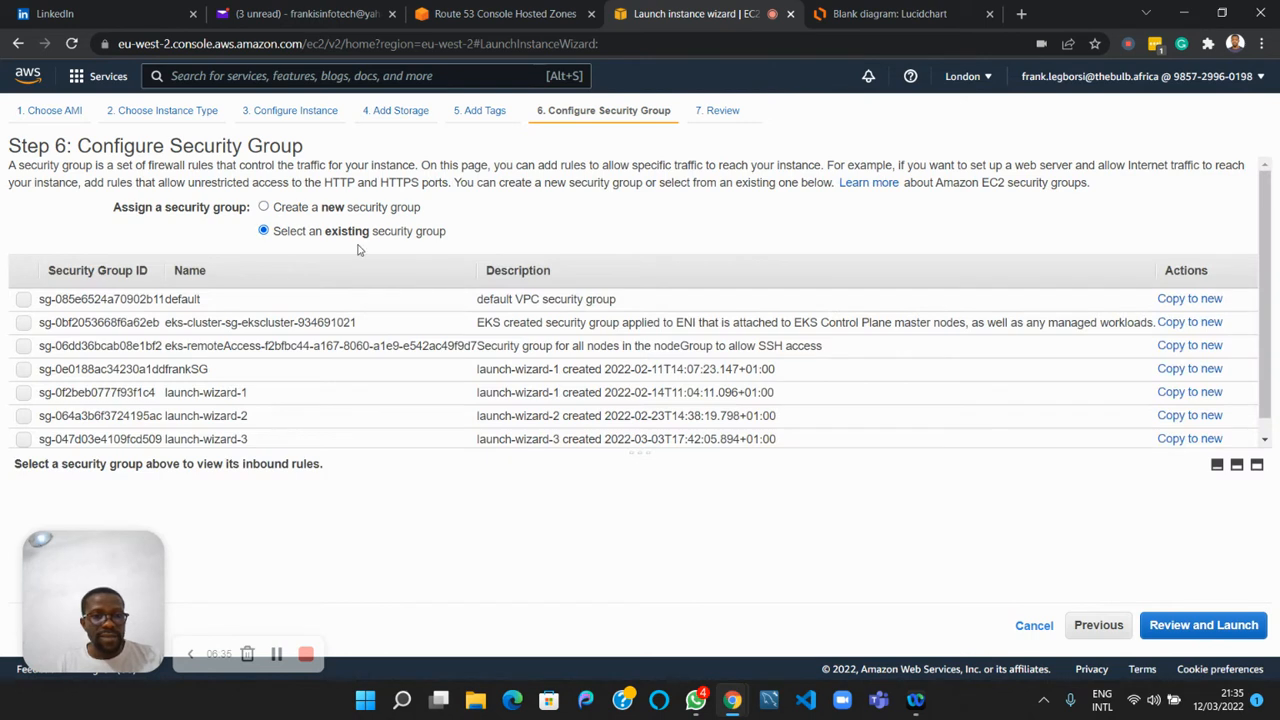
pyautogui.click(201, 368)
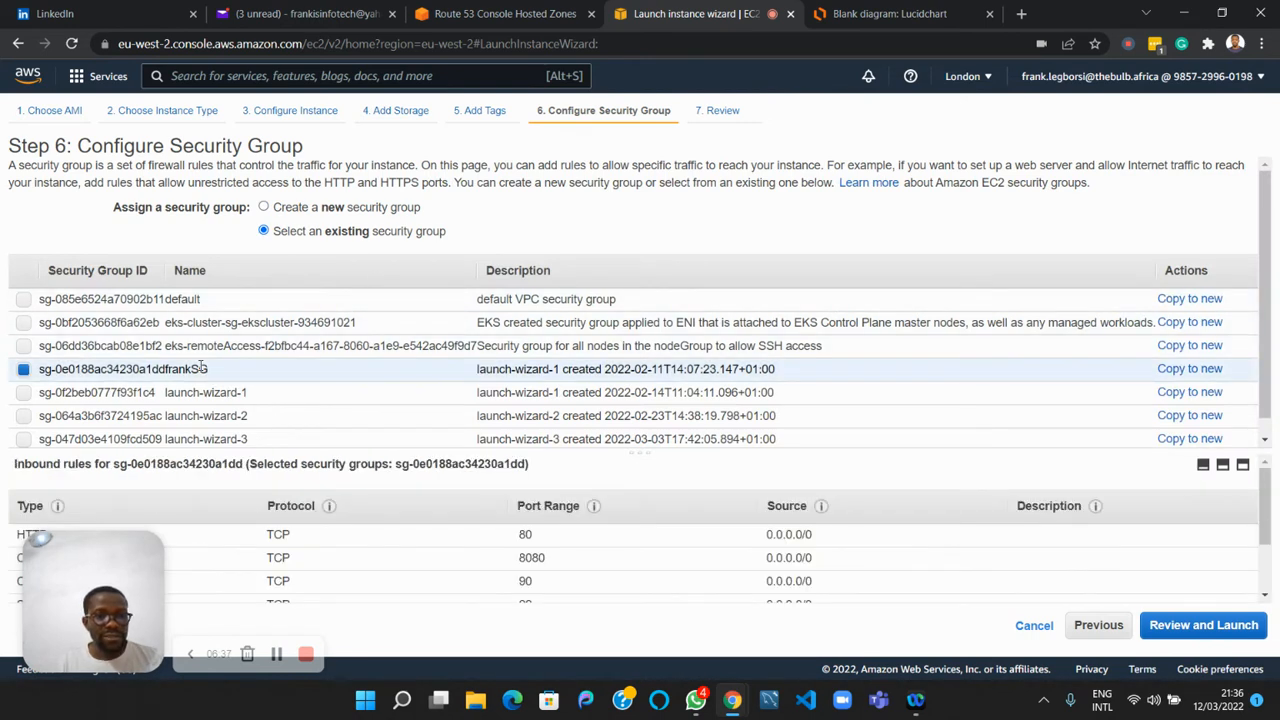
pyautogui.click(1146, 625)
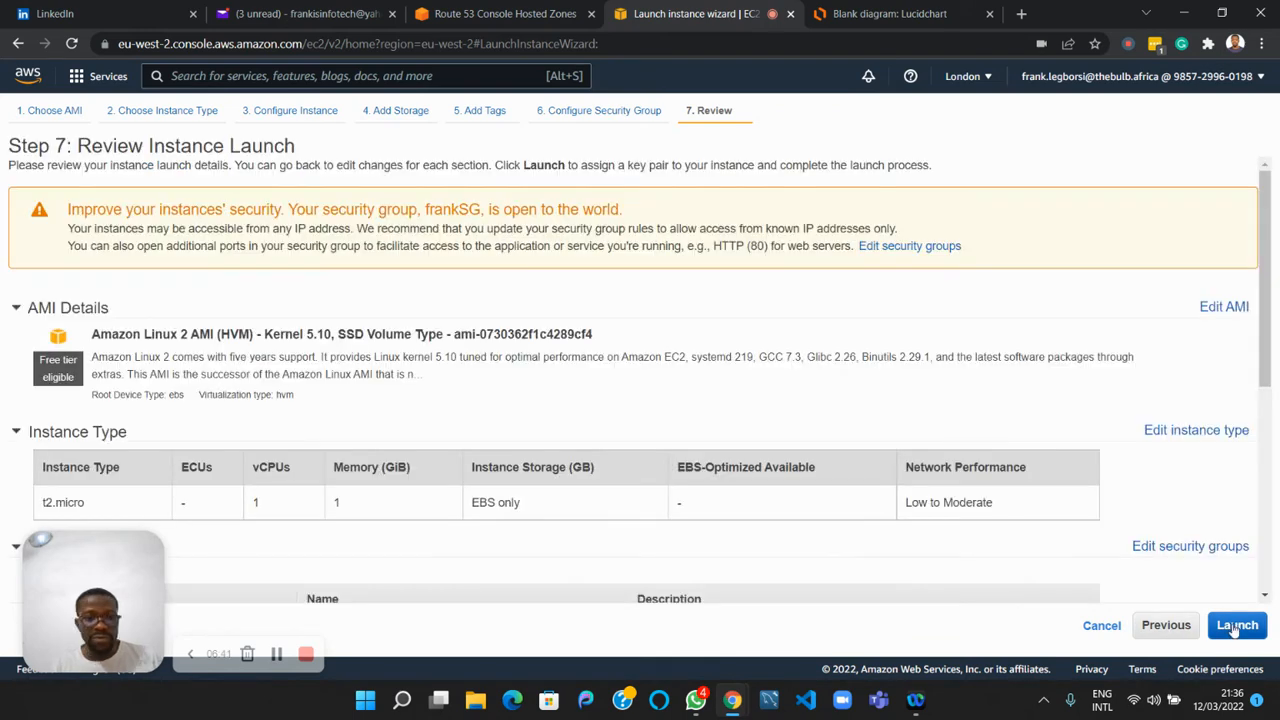
# Launch the instance with the existing key pair dnerokeys, acknowledging access to the private key file.
pyautogui.click(1237, 625)
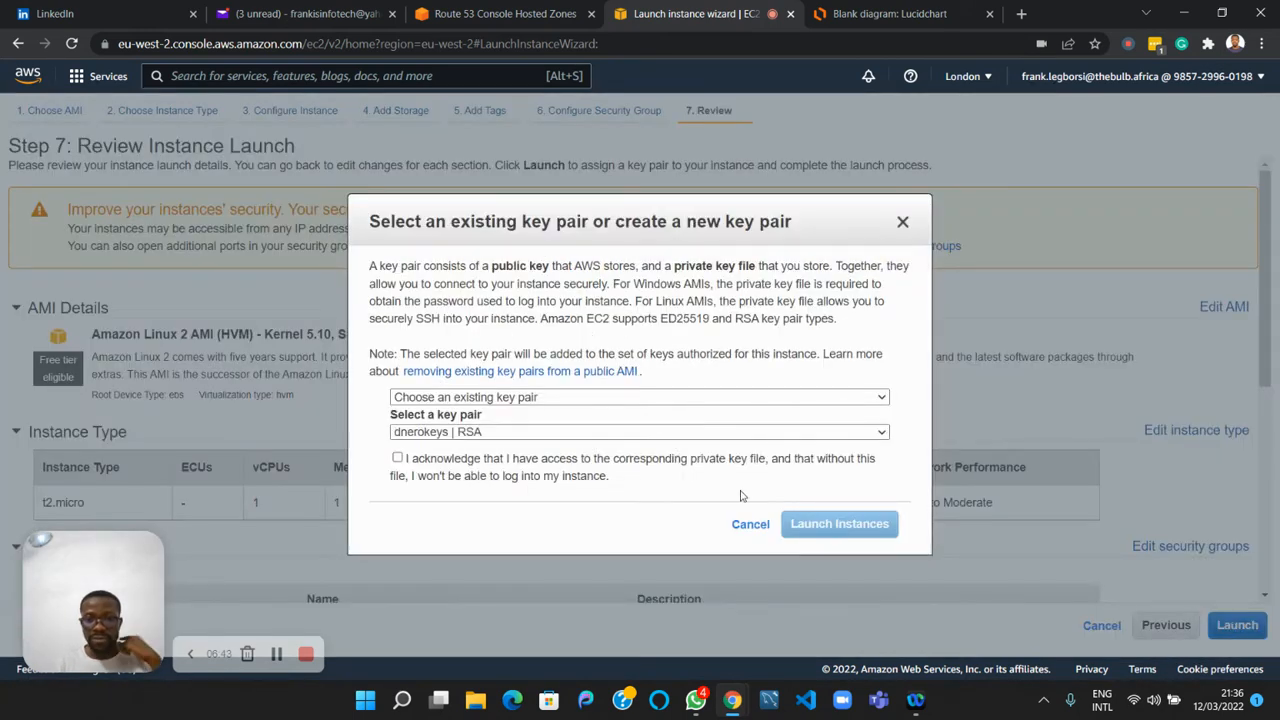
pyautogui.click(427, 462)
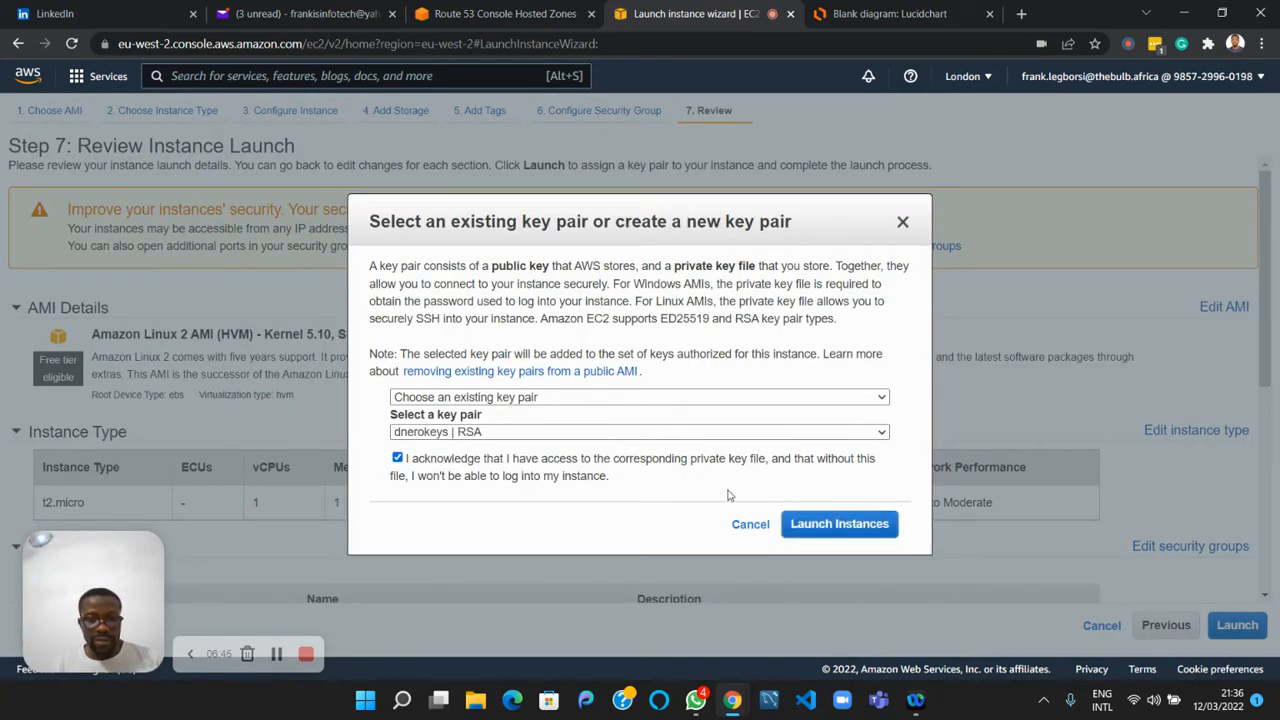
pyautogui.click(840, 524)
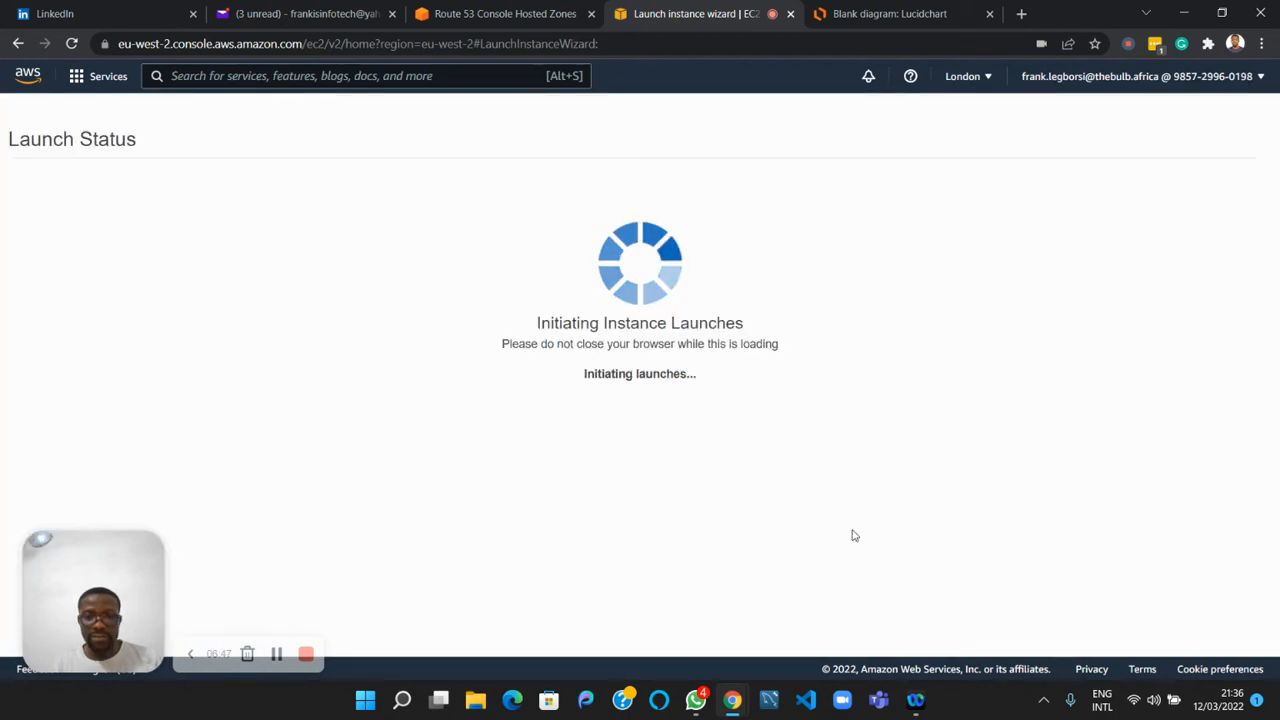
# Open the EC2 console for the Europe (London) region and dismiss the welcome message over the instances list.
pyautogui.click(979, 79)
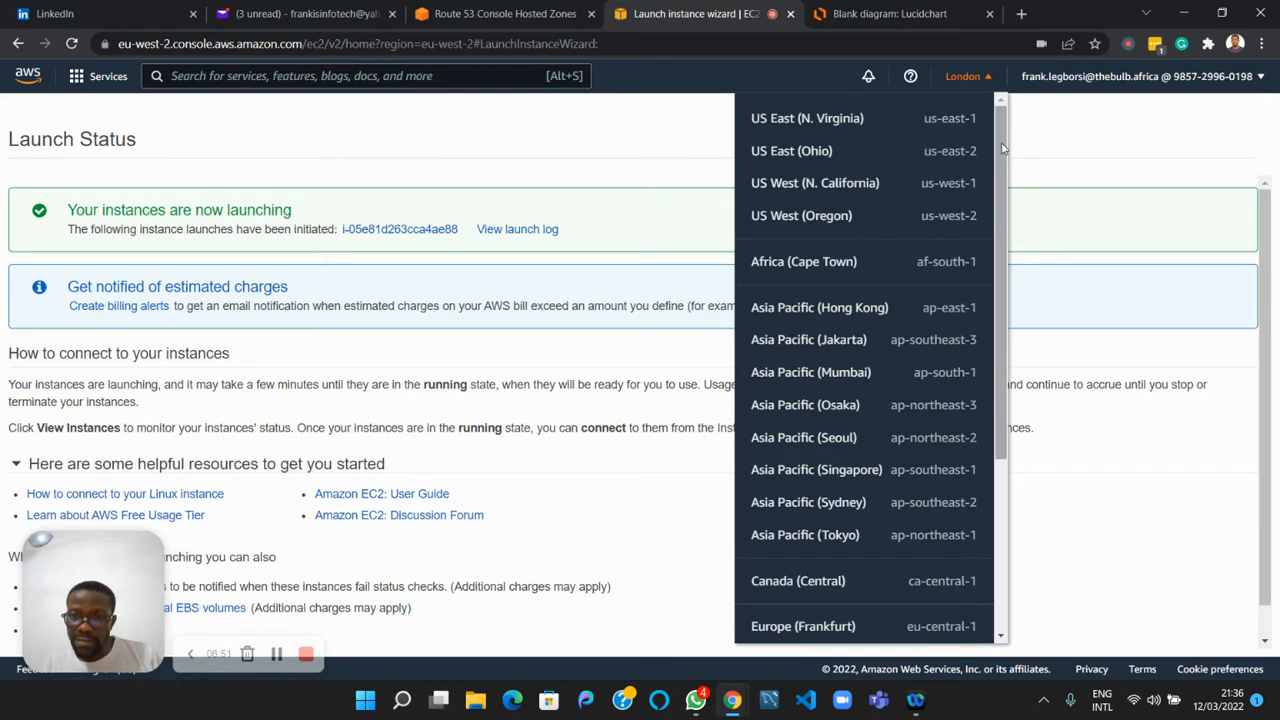
pyautogui.moveTo(1003, 148); pyautogui.dragTo(997, 257)
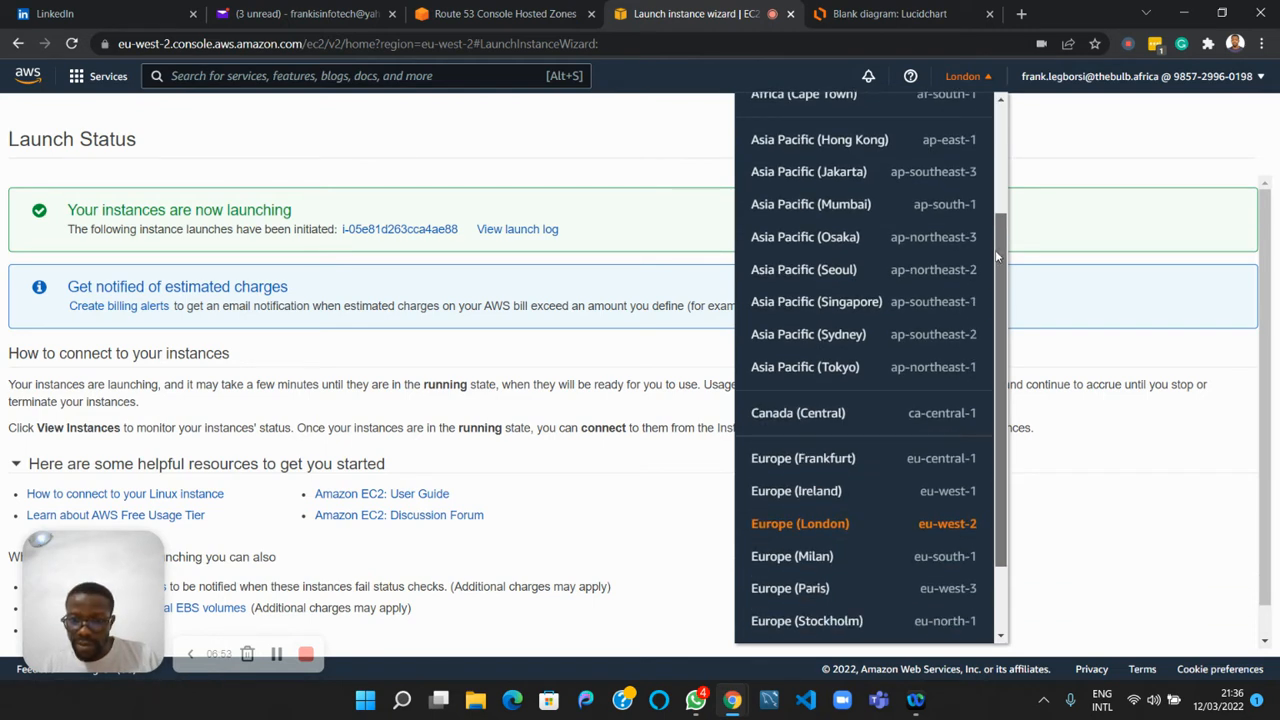
pyautogui.click(825, 532)
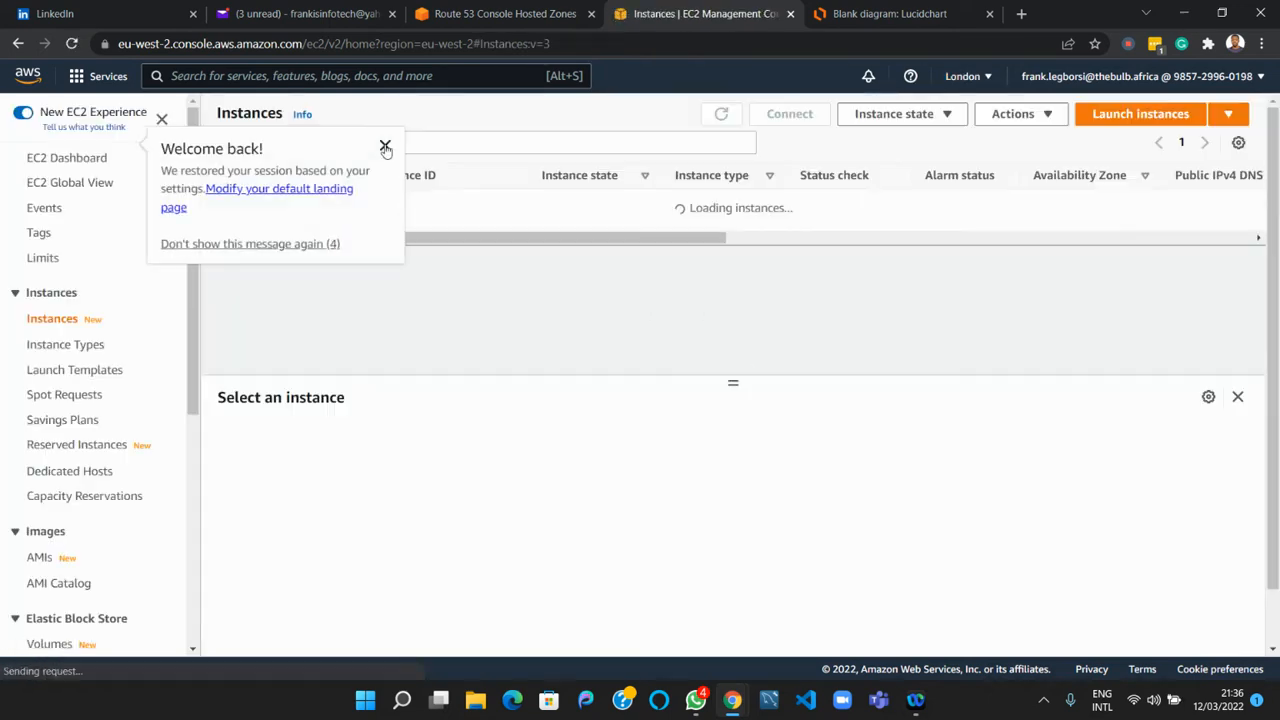
pyautogui.click(385, 148)
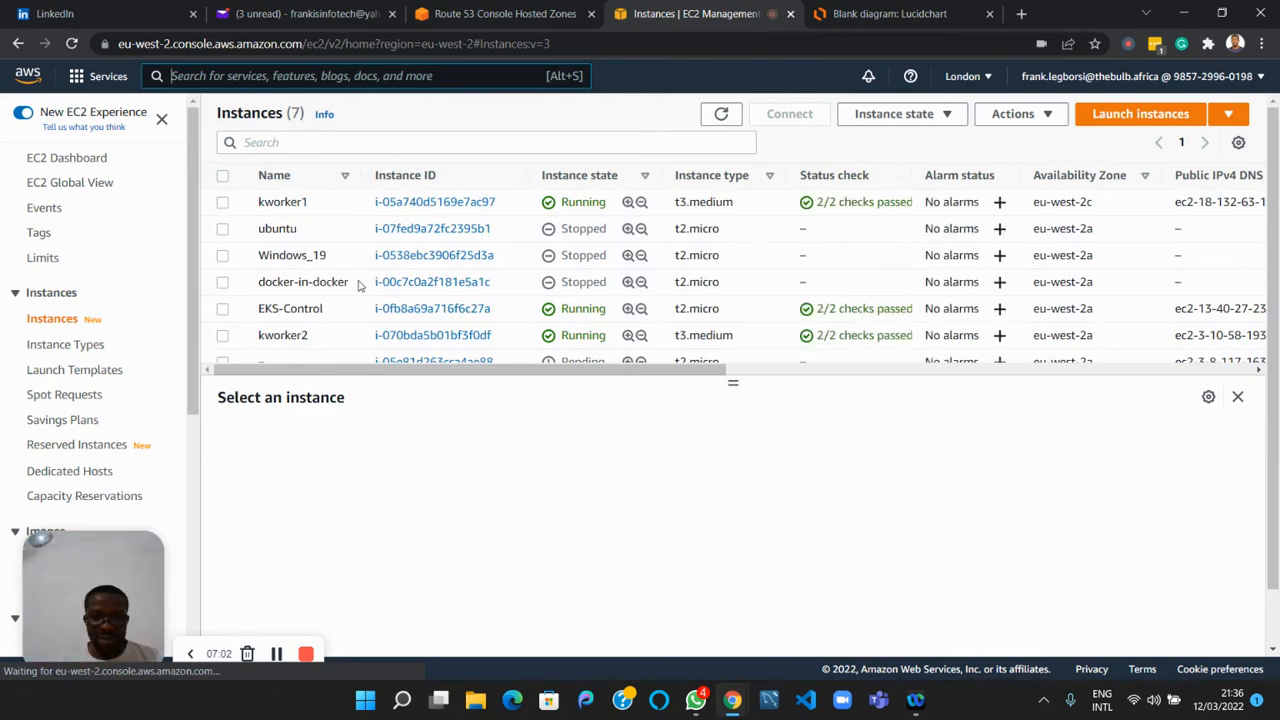
# Select the newly launched unnamed instance in the list and examine its security group, key name and launch time.
pyautogui.scroll(-1, 358, 285)
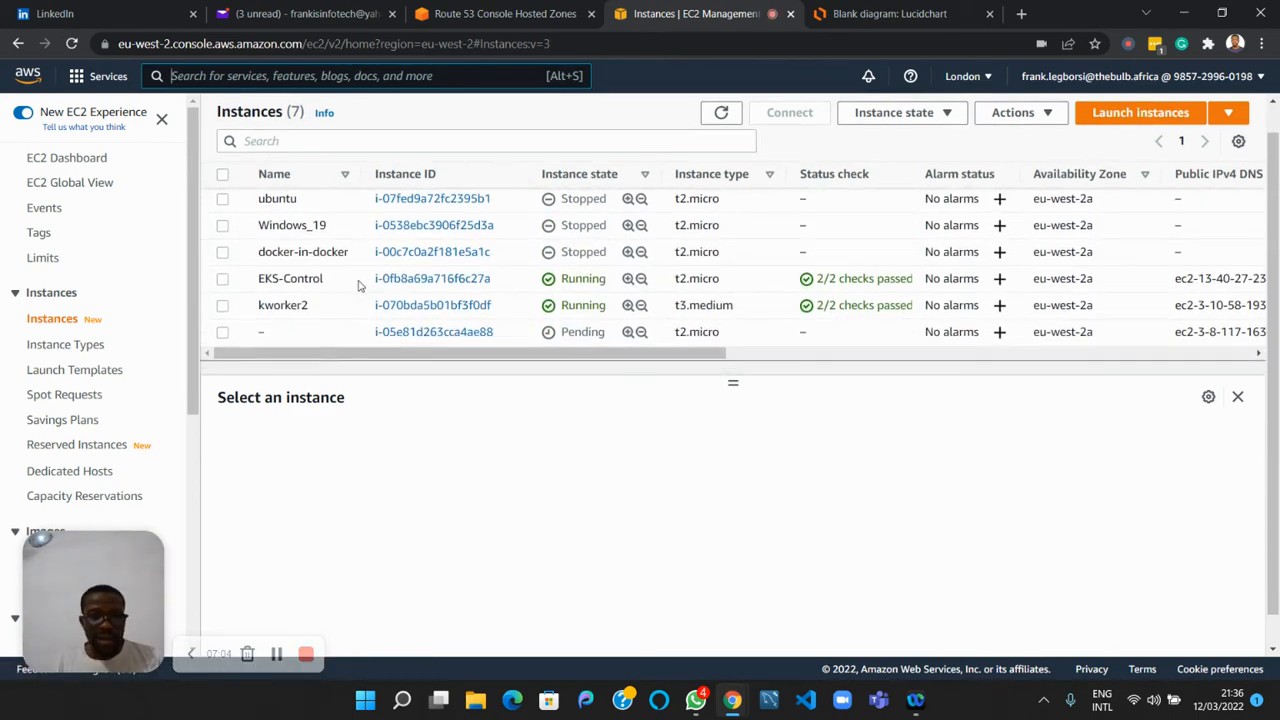
pyautogui.scroll(-1, 358, 285)
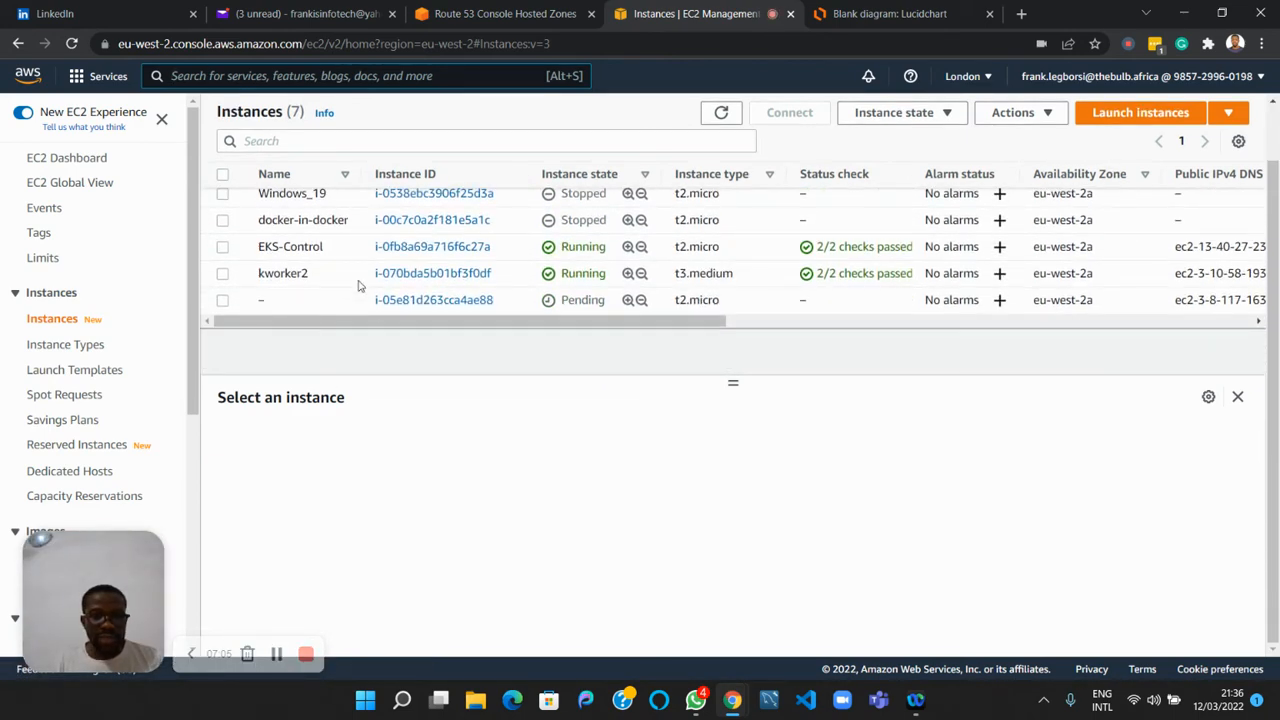
pyautogui.click(222, 301)
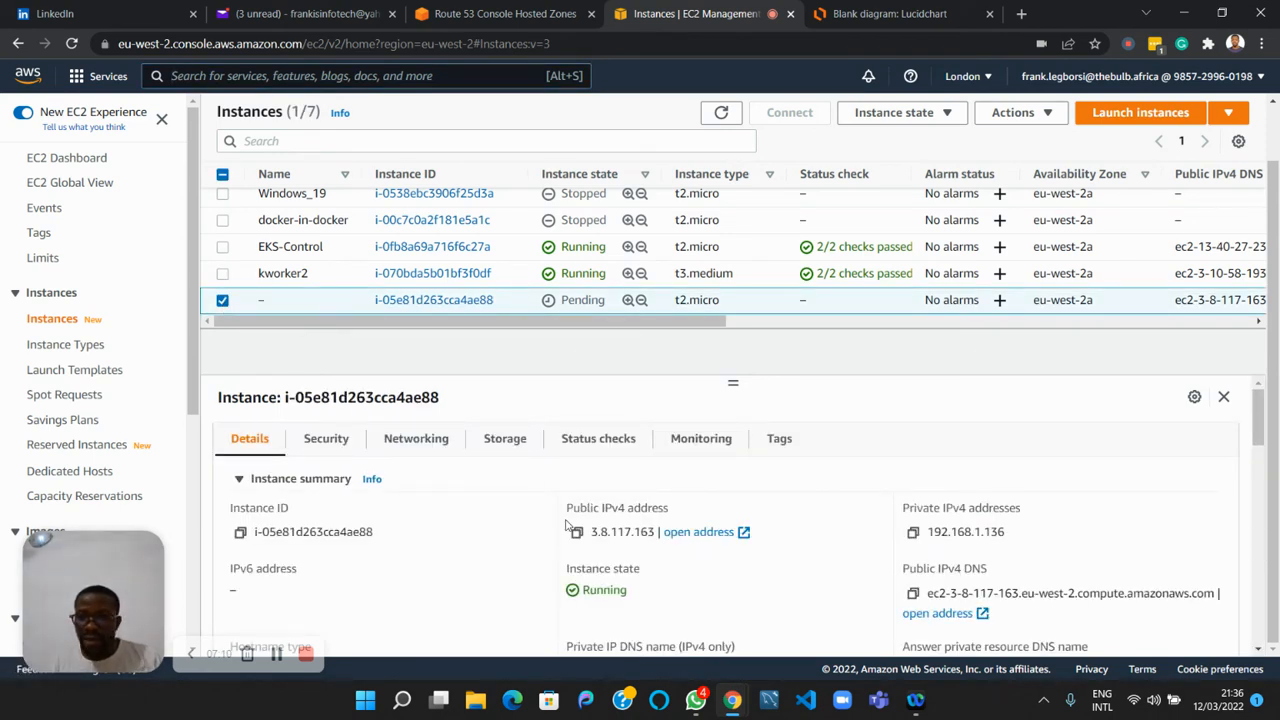
pyautogui.scroll(-1, 568, 526)
pyautogui.moveTo(698, 321); pyautogui.dragTo(1205, 336)
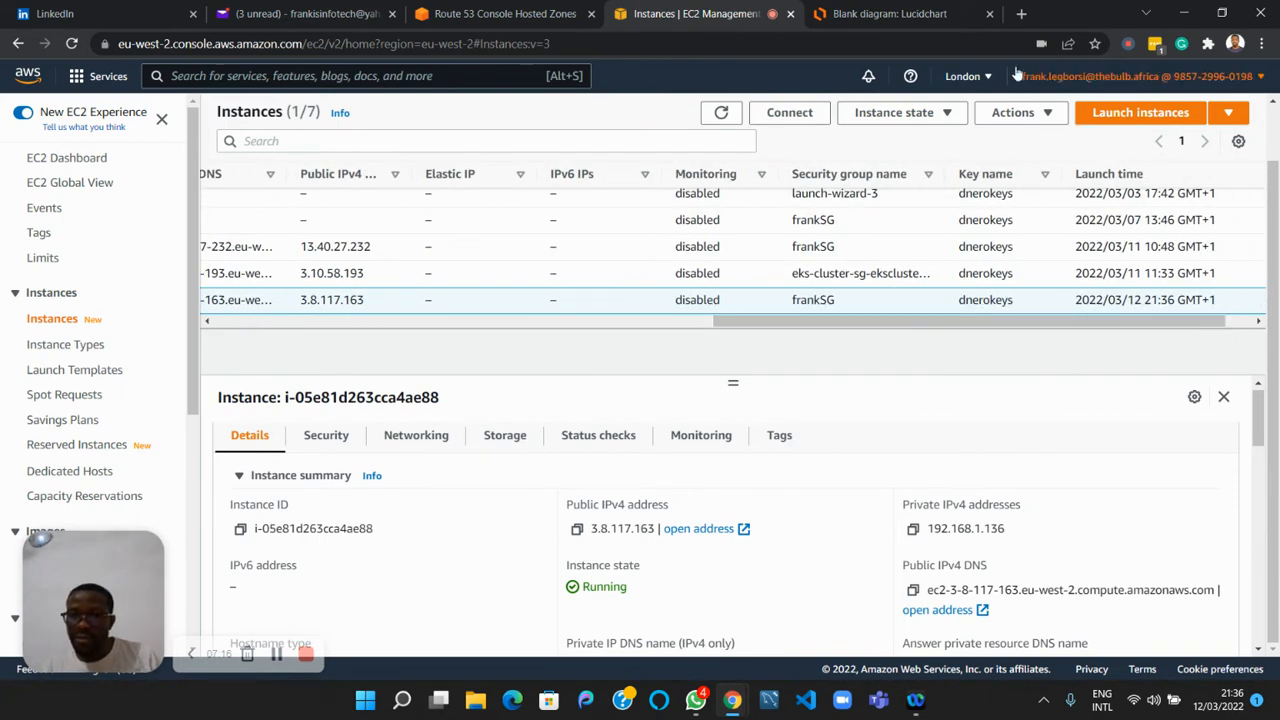
# Check the London entry among the available AWS regions and look through the selected instance's summary details.
pyautogui.click(965, 77)
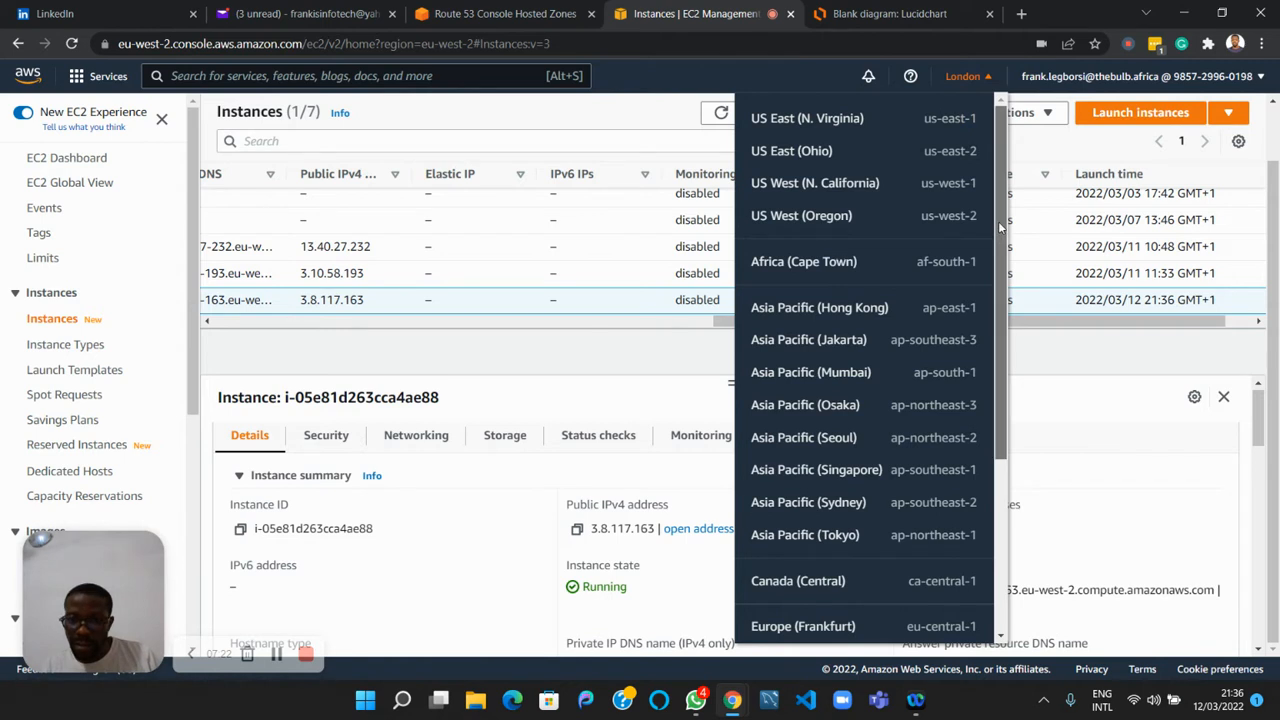
pyautogui.scroll(-3, 942, 440)
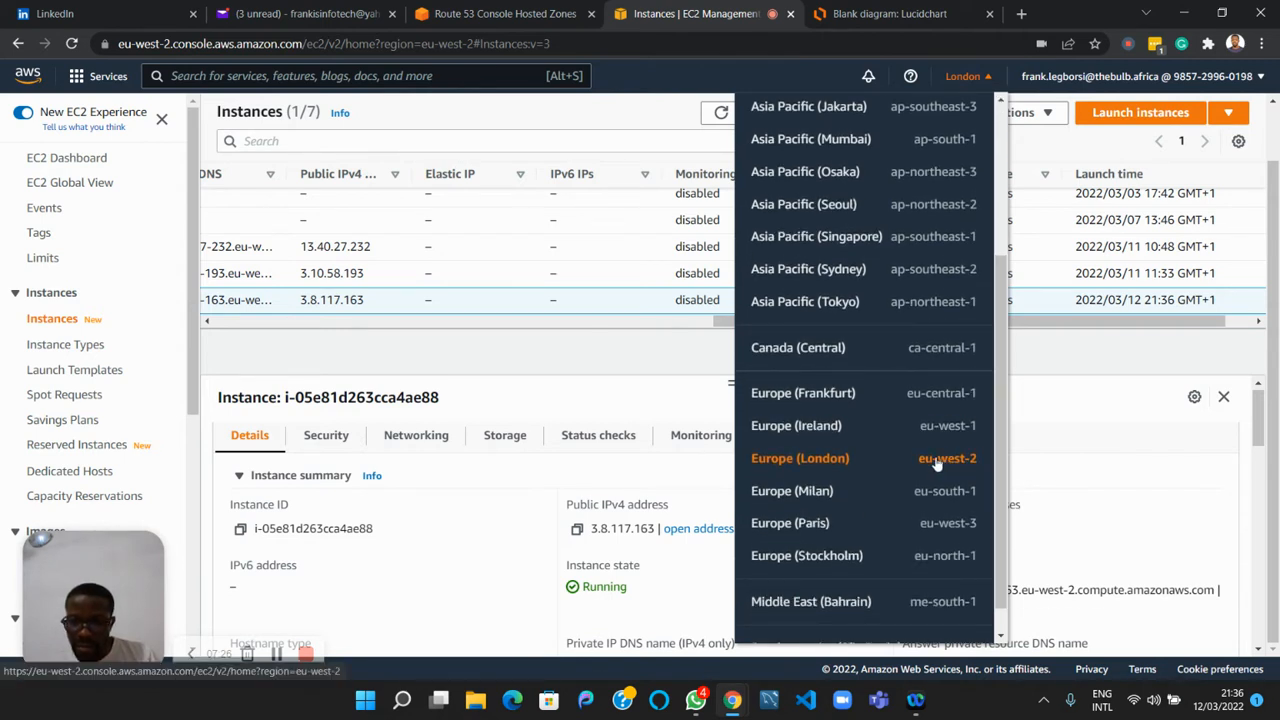
pyautogui.click(1045, 442)
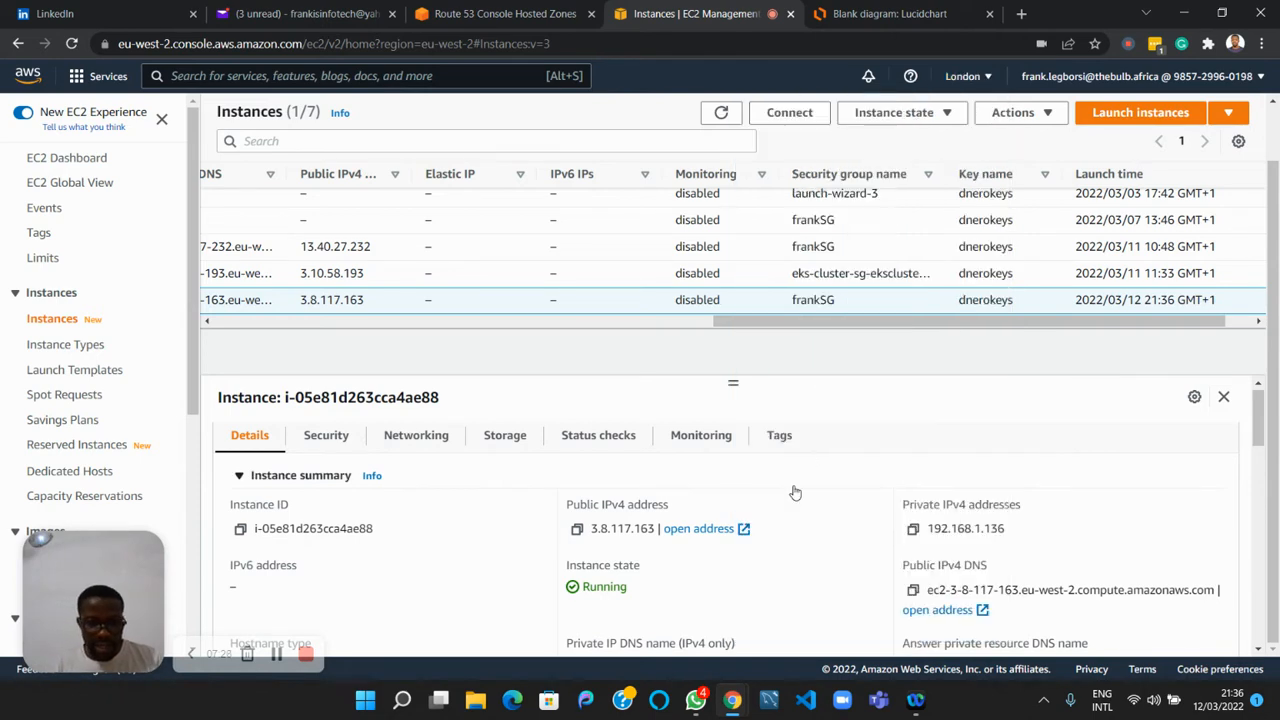
pyautogui.scroll(-1, 797, 491)
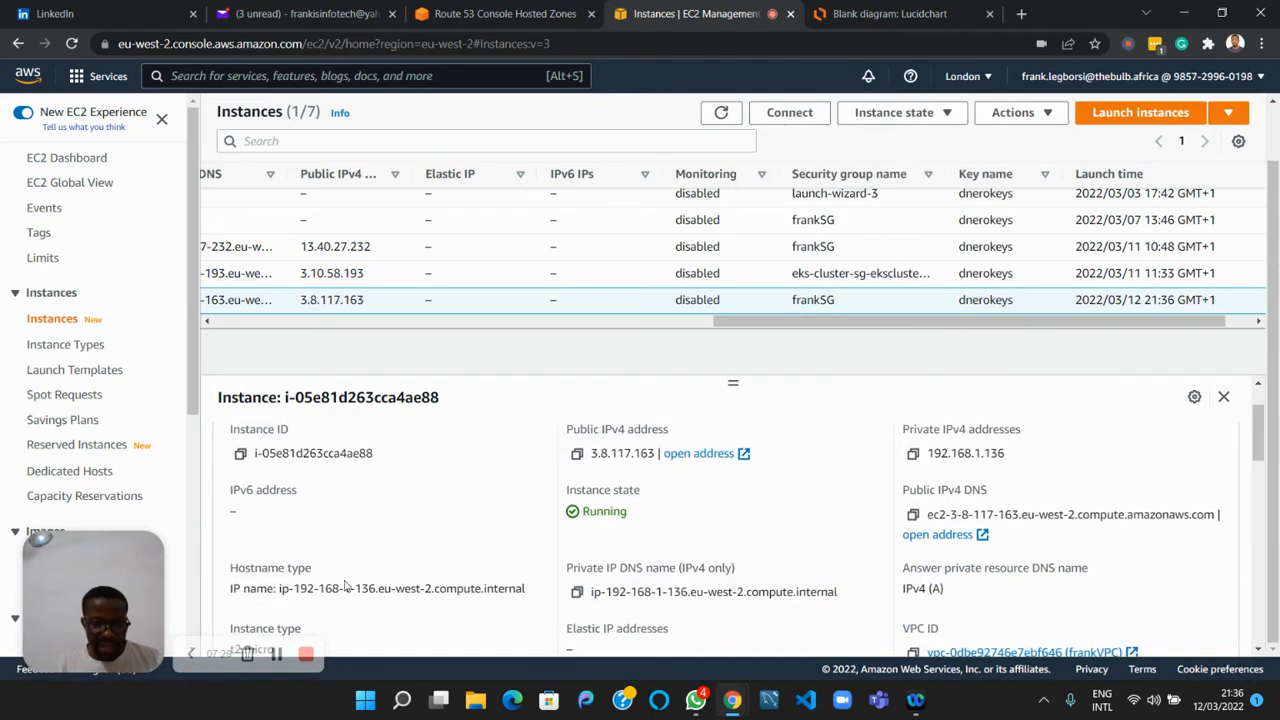
pyautogui.click(276, 653)
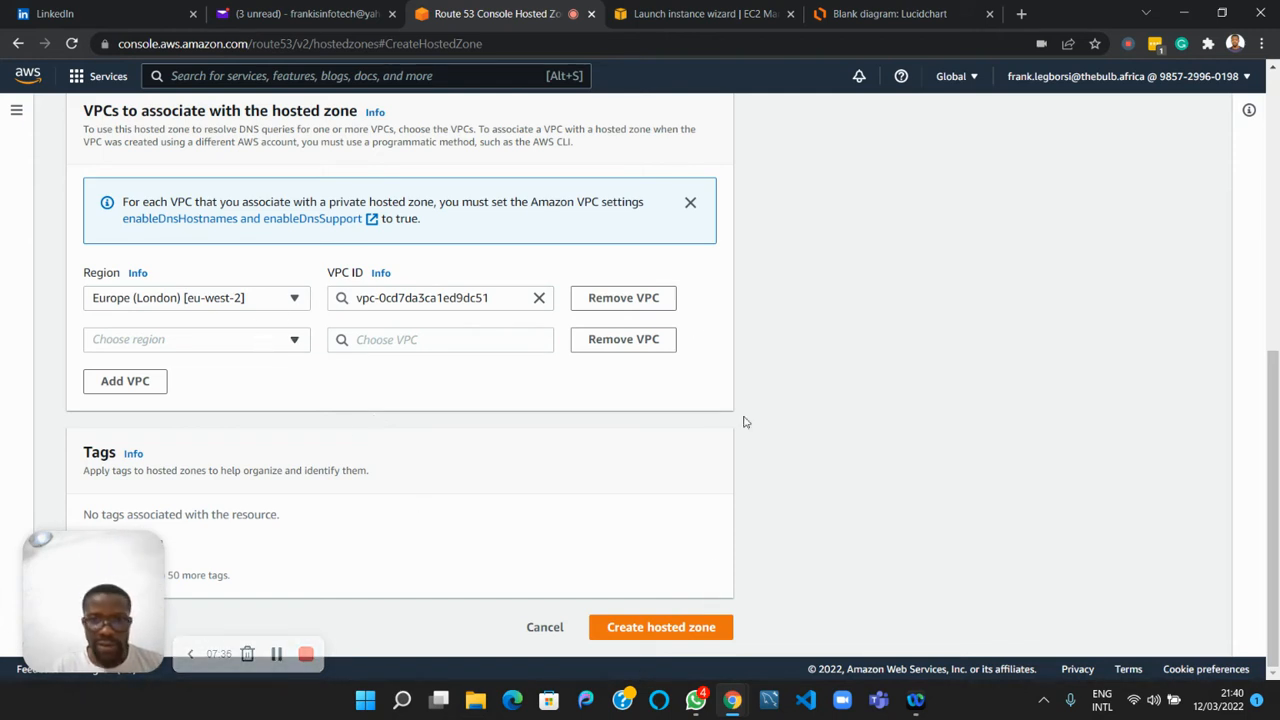
# Consult the regions in the Lucidchart diagram and set the hosted zone's second VPC region to Europe (Milan) [eu-south-1].
pyautogui.click(846, 14)
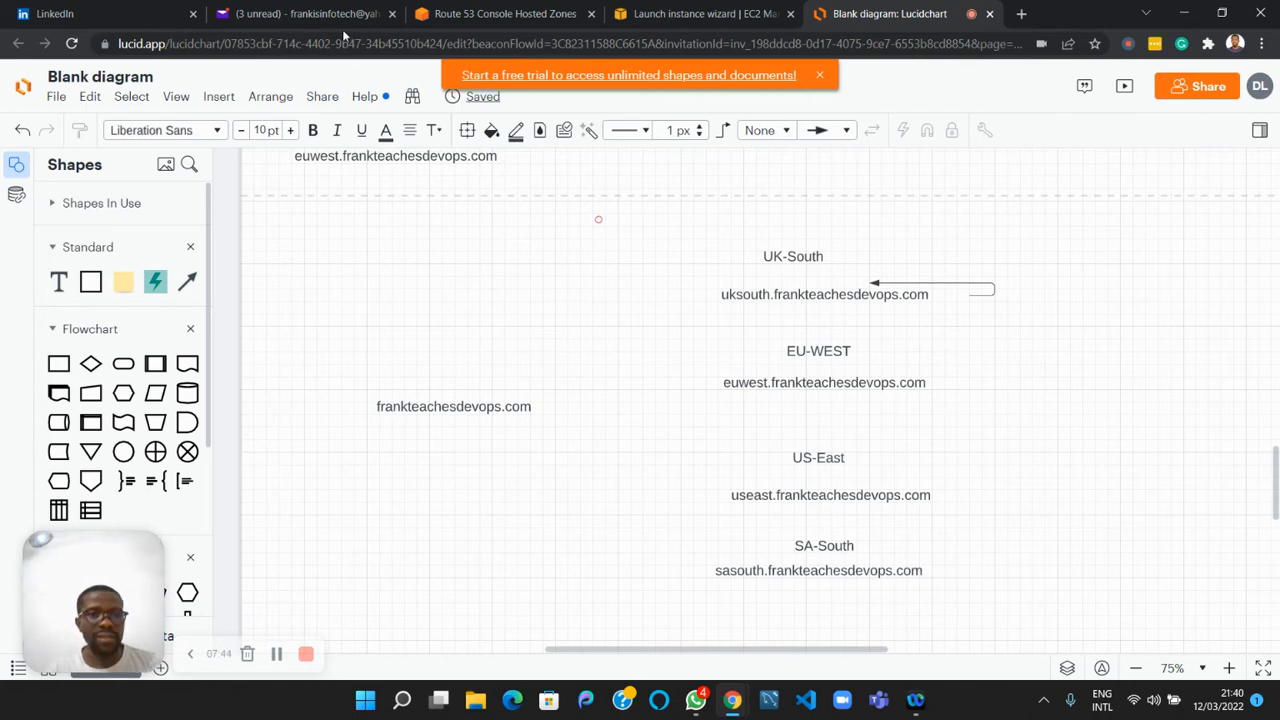
pyautogui.click(495, 14)
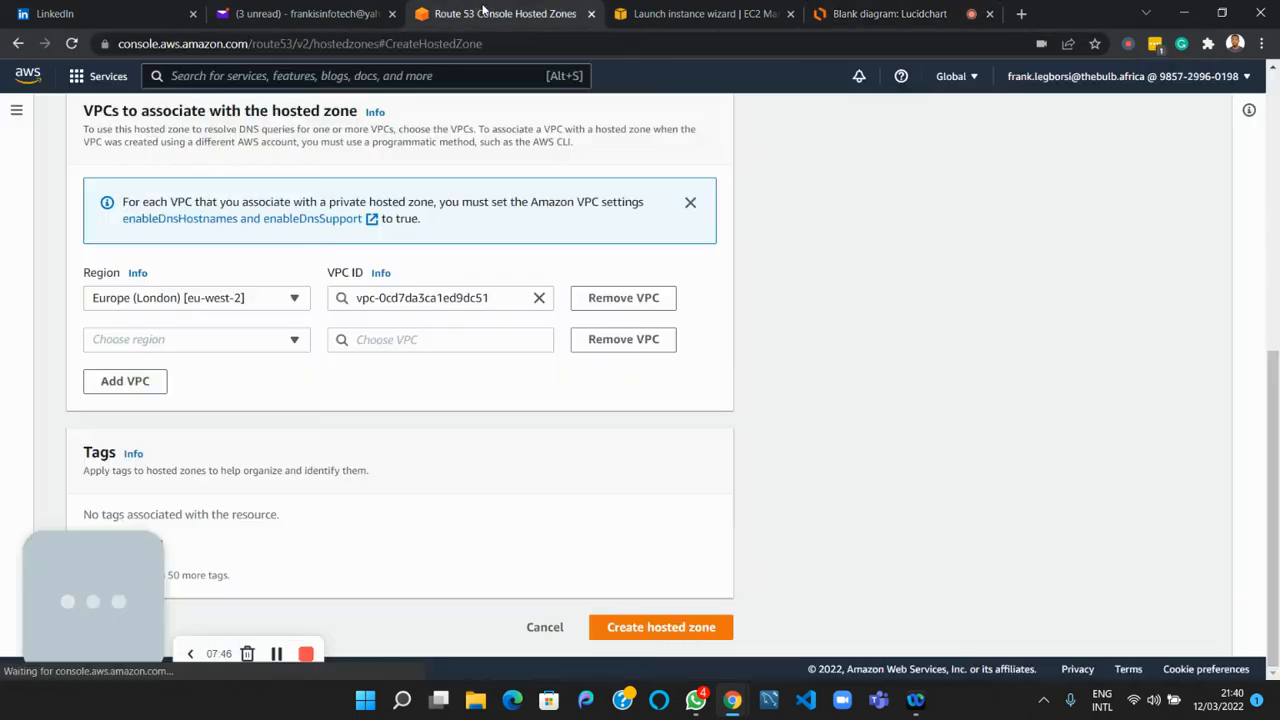
pyautogui.click(259, 342)
pyautogui.write('uk')
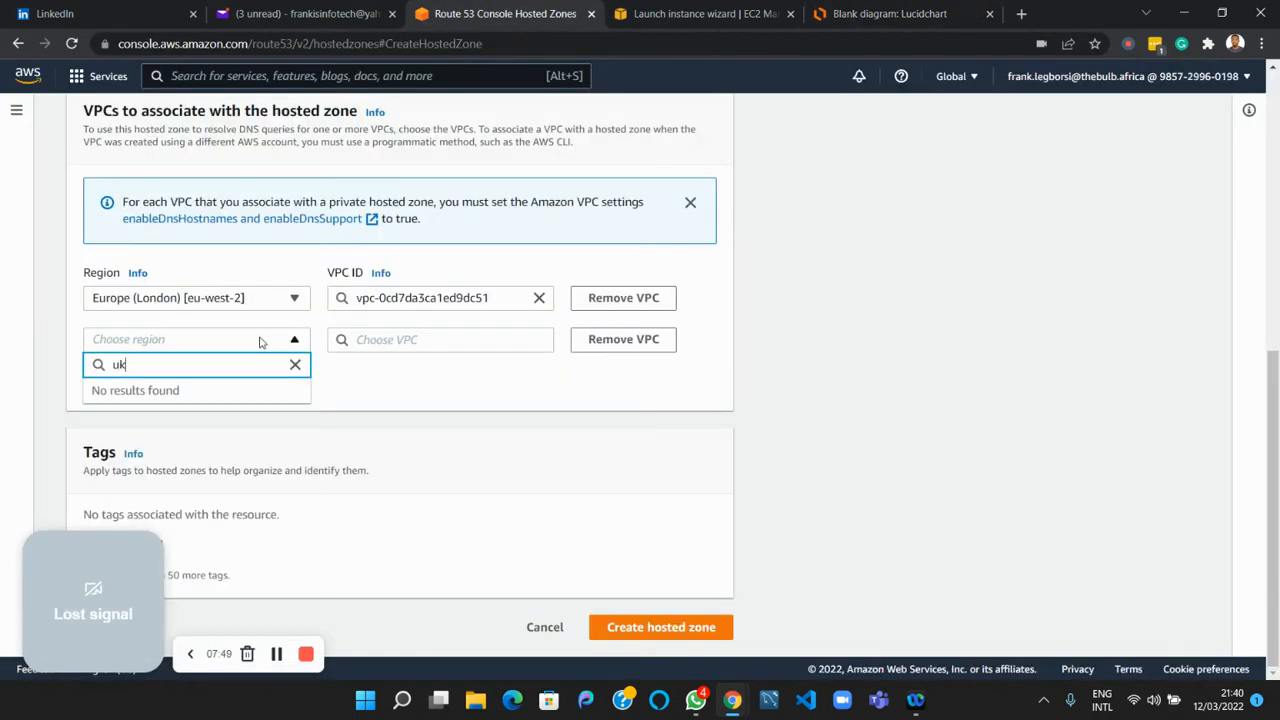
pyautogui.press('BackSpace')
pyautogui.press('BackSpace')
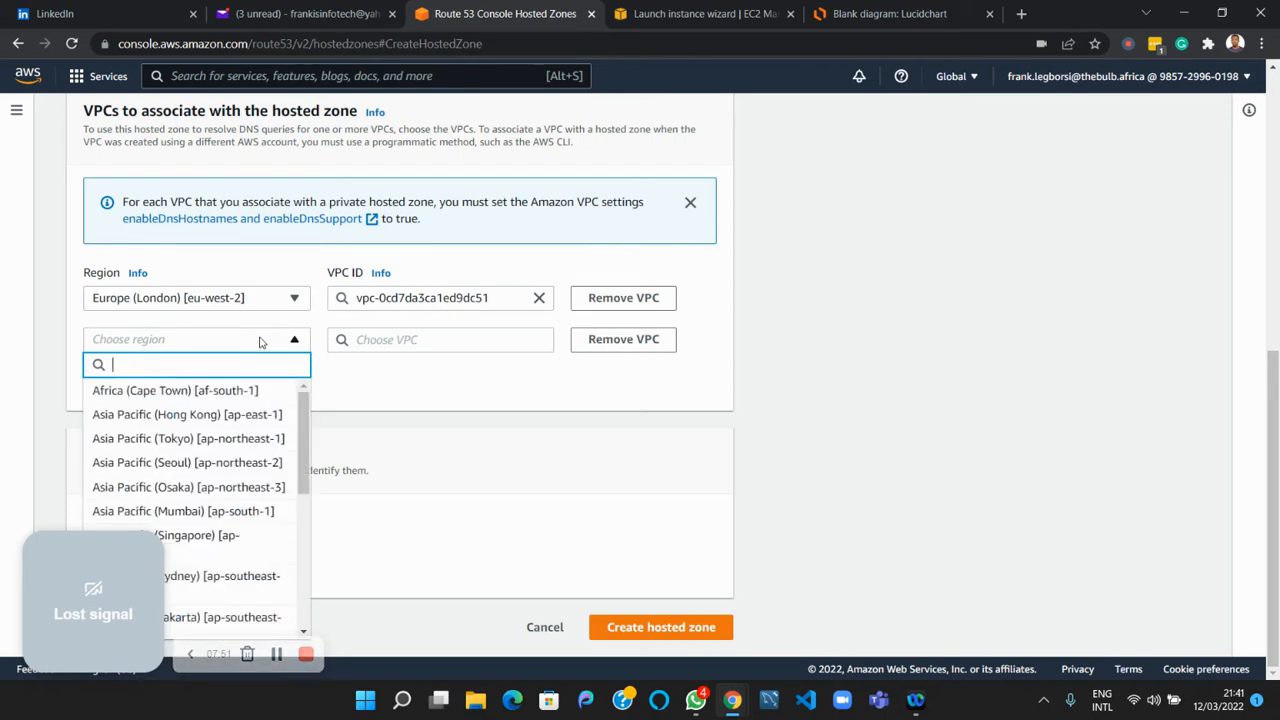
pyautogui.write('eu-s')
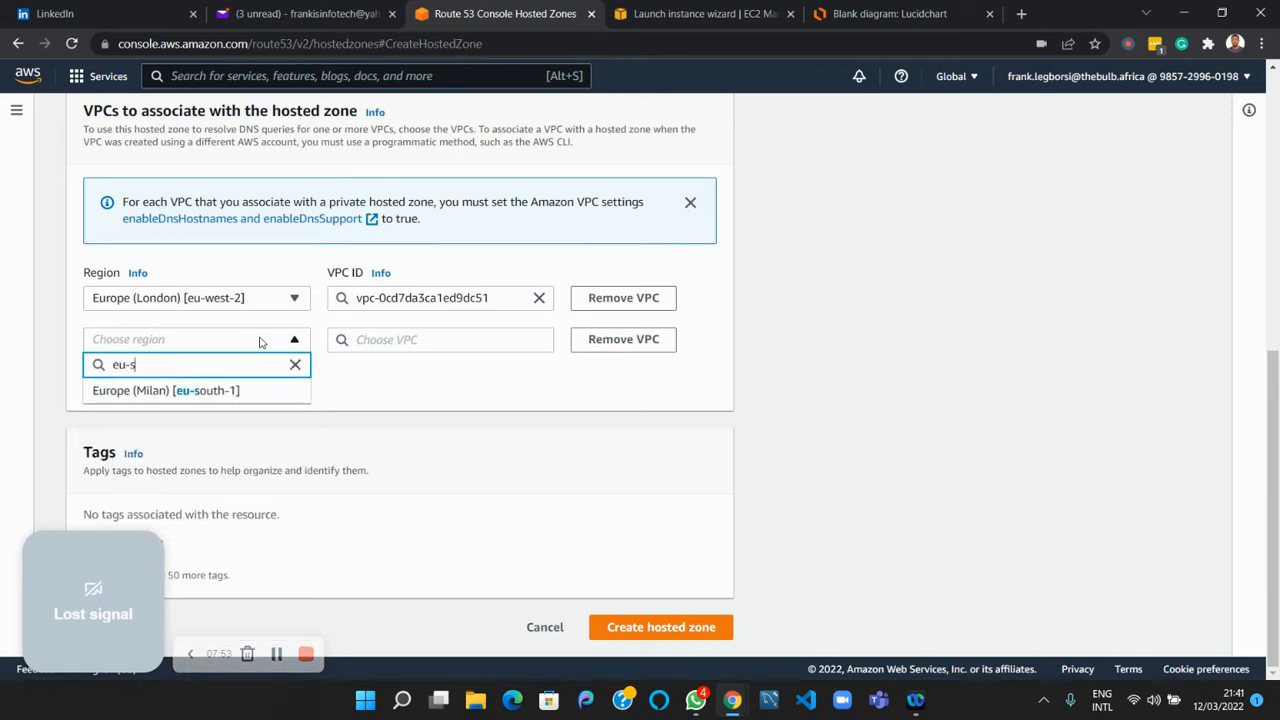
pyautogui.click(227, 399)
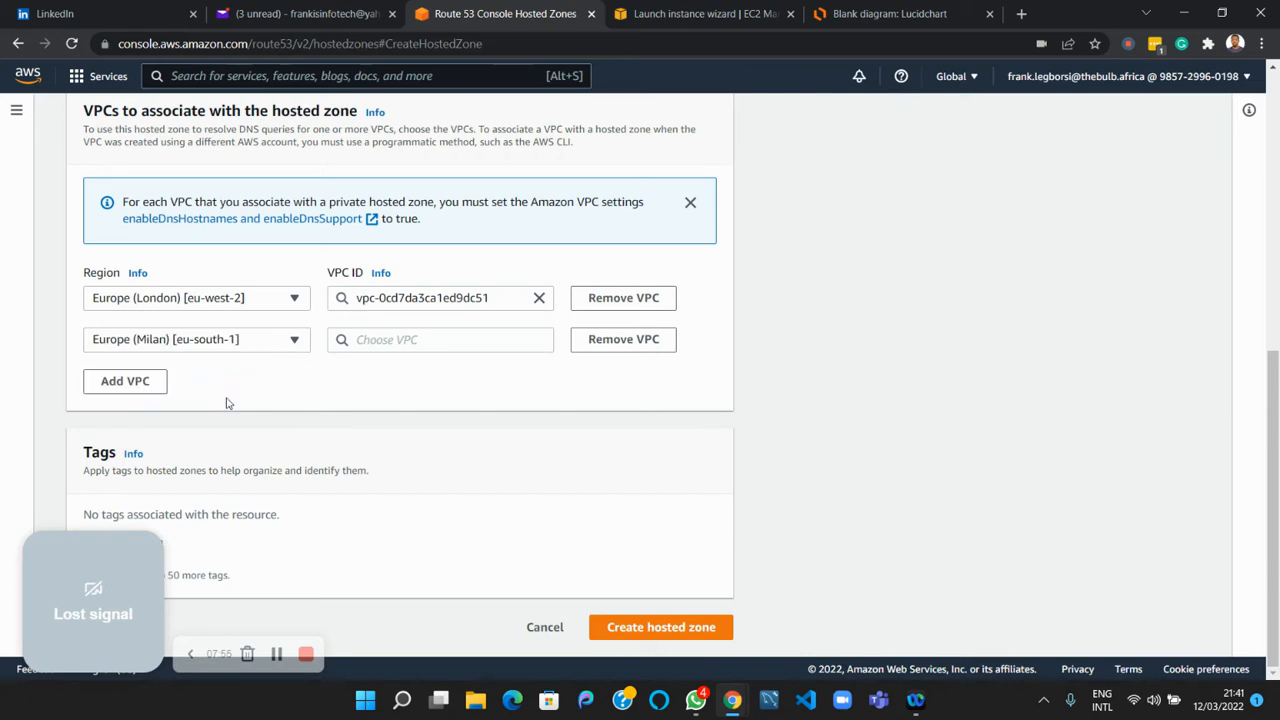
# Try to choose a VPC for the Europe (Milan) entry of the hosted zone.
pyautogui.click(404, 340)
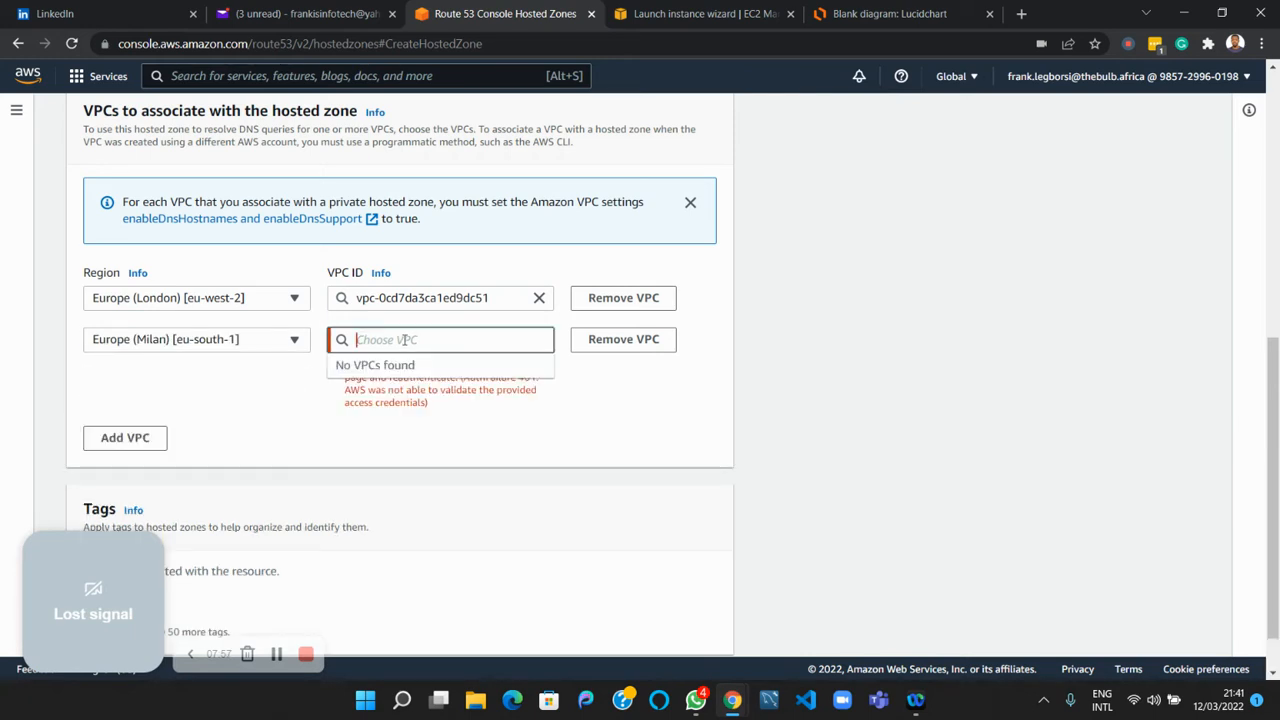
pyautogui.click(269, 340)
pyautogui.click(351, 340)
pyautogui.click(251, 340)
pyautogui.click(251, 340)
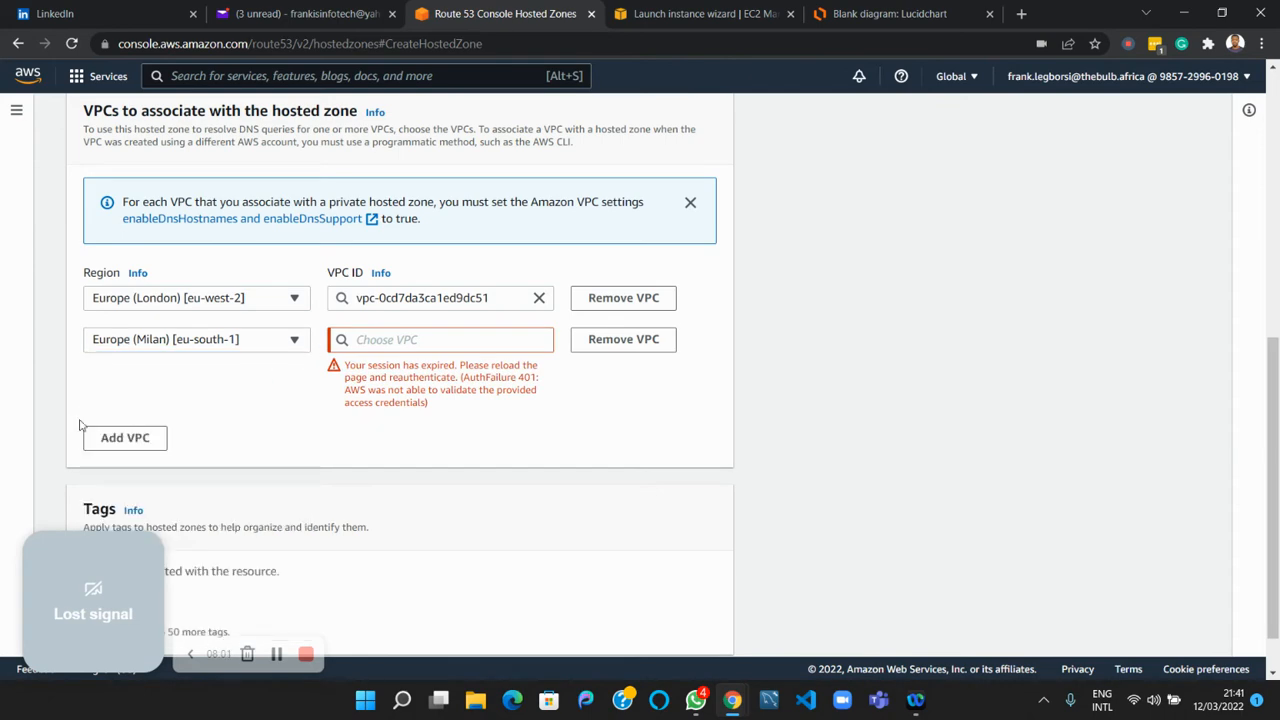
pyautogui.click(276, 653)
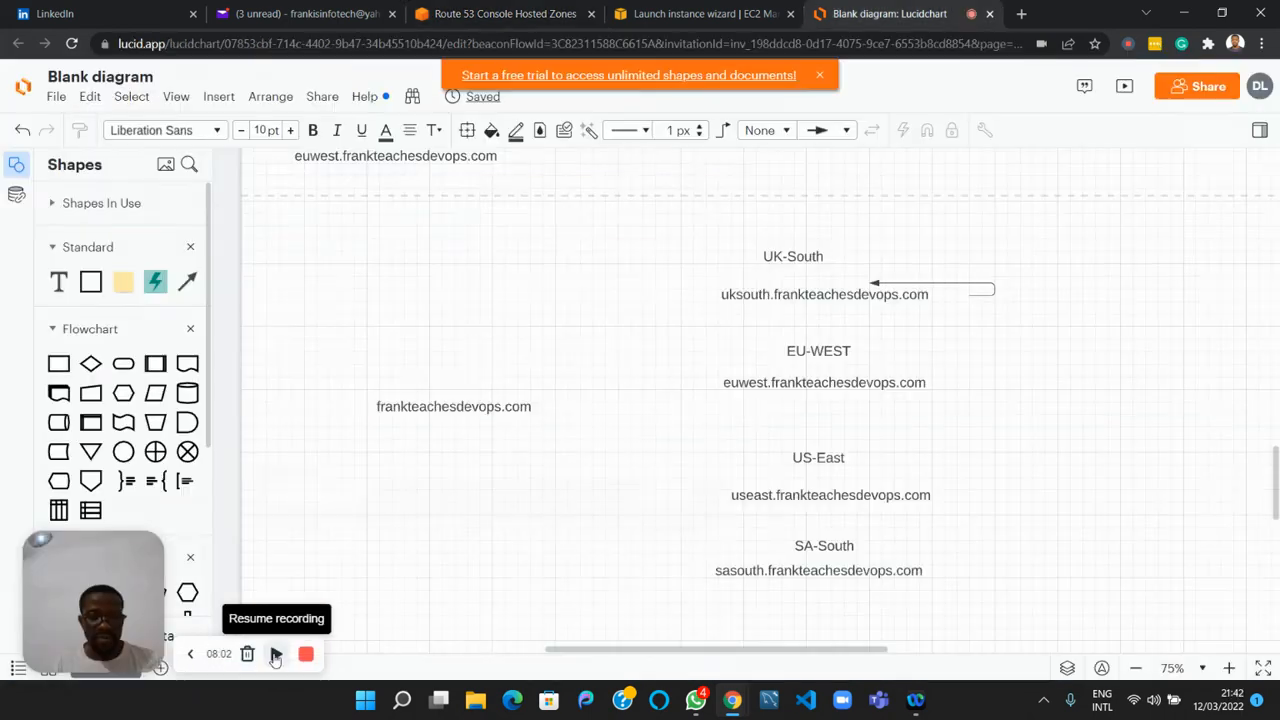
pyautogui.click(276, 653)
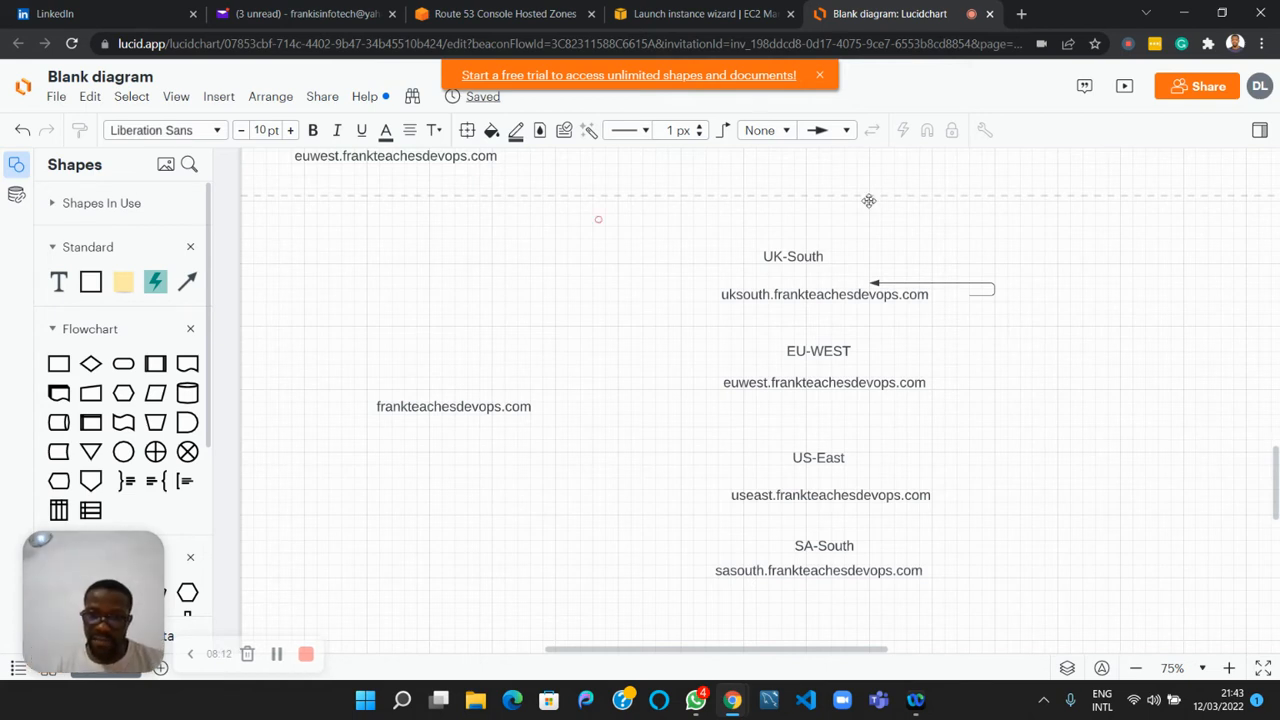
# Rename the UK-South region label in the Lucidchart diagram to EU-South.
pyautogui.click(781, 259)
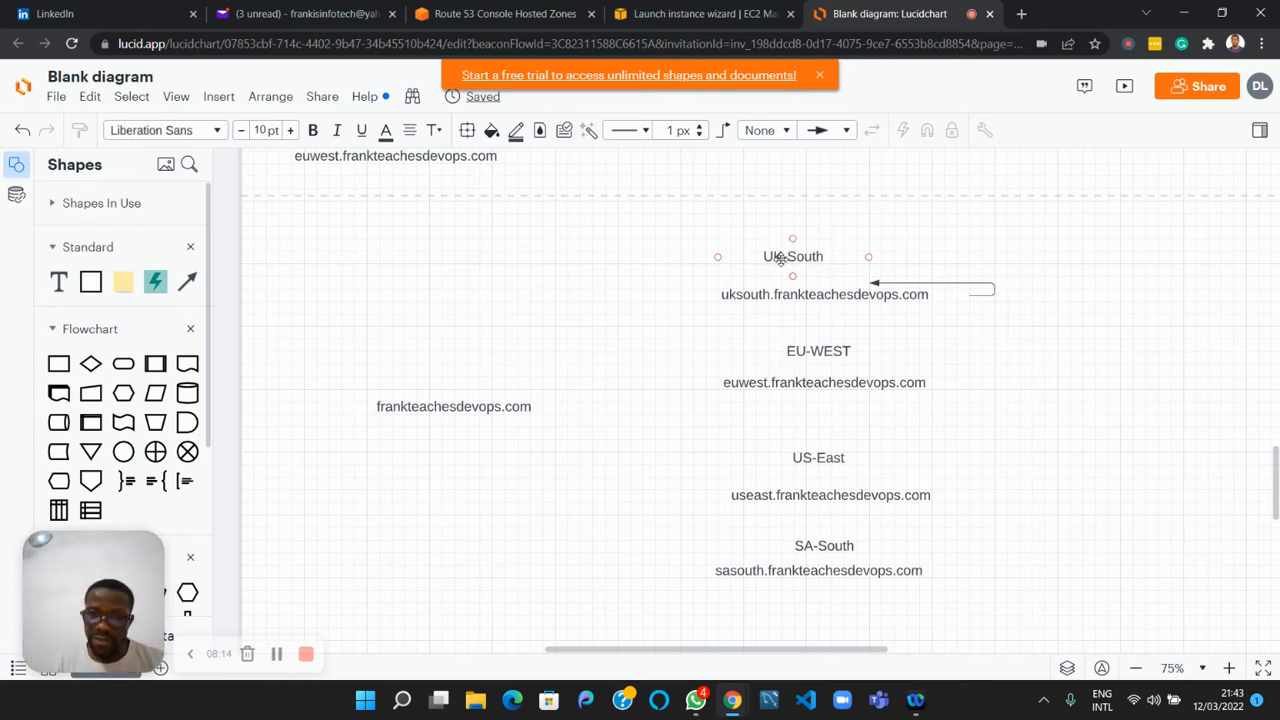
pyautogui.doubleClick(781, 259)
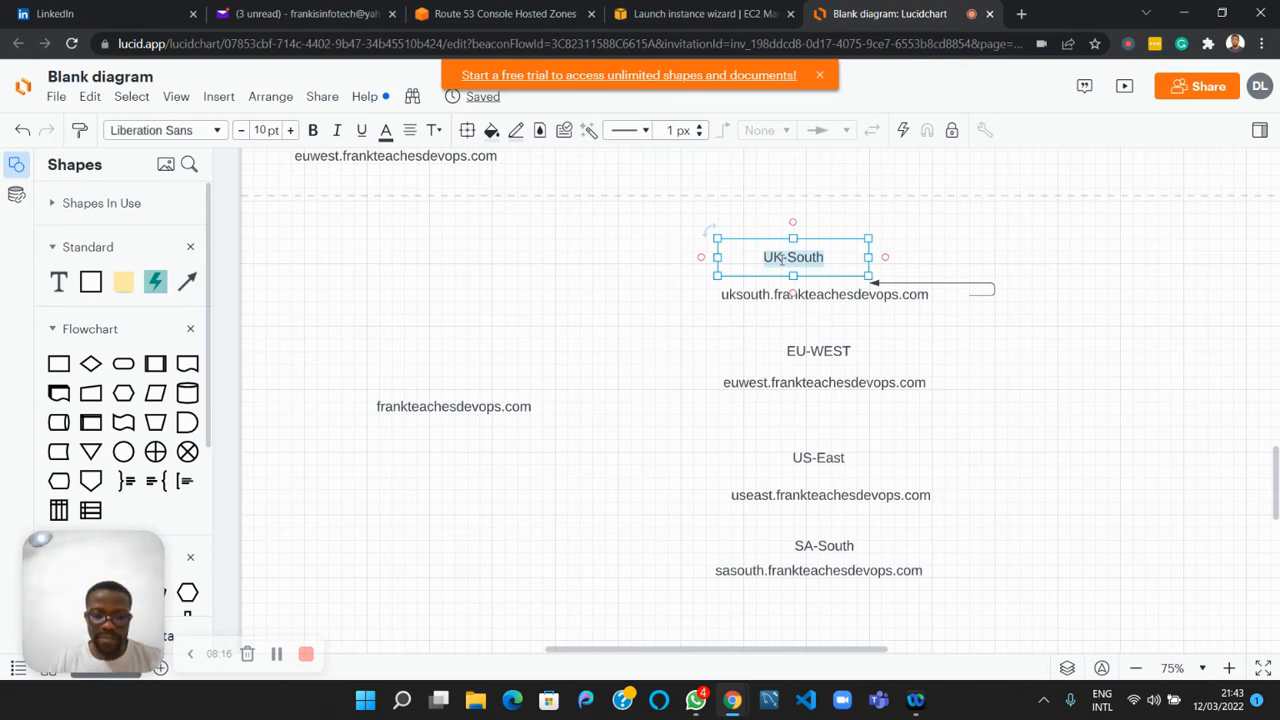
pyautogui.write('EU')
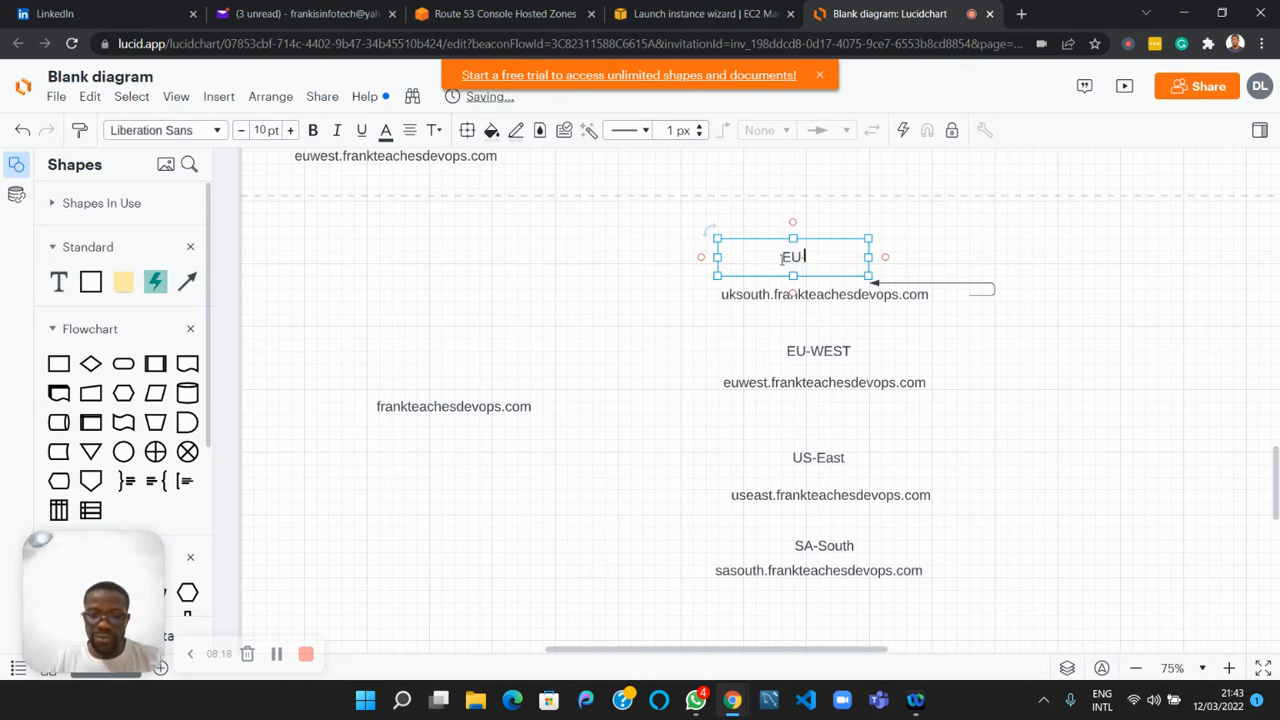
pyautogui.write('-South')
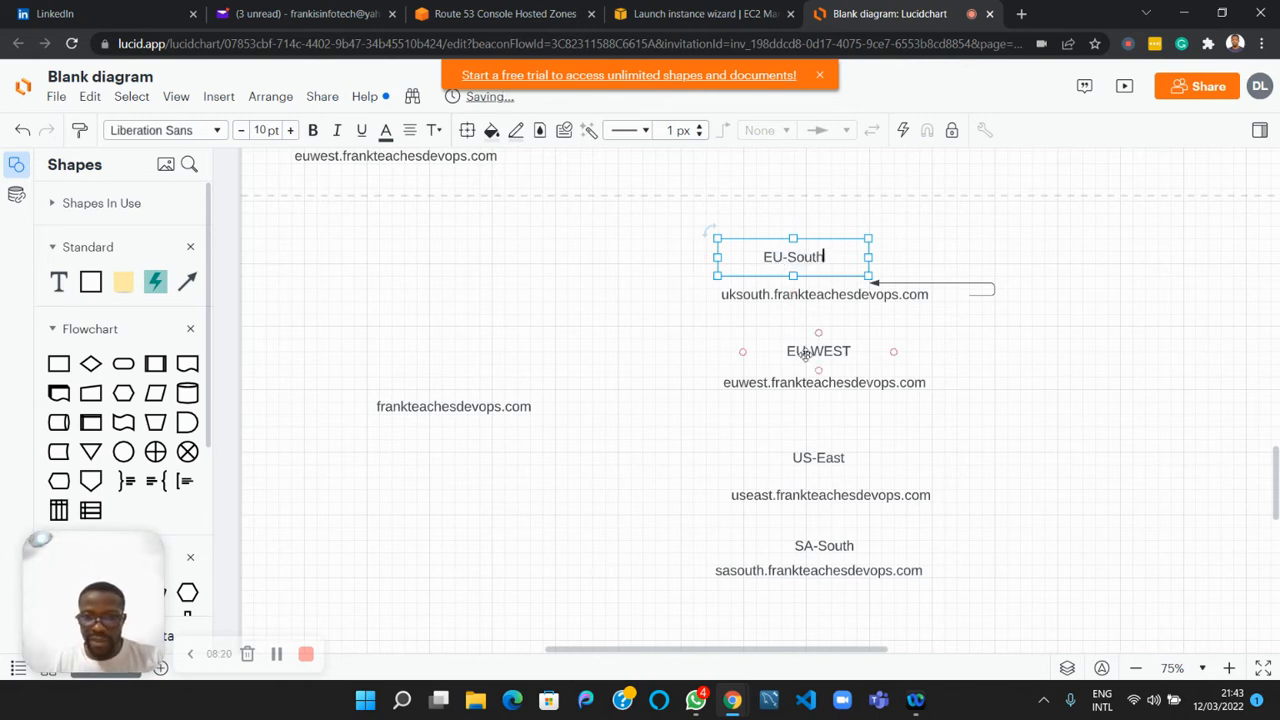
# Change the subdomain text under the EU-South label to eusouth.frankteachesdevops.com.
pyautogui.click(740, 296)
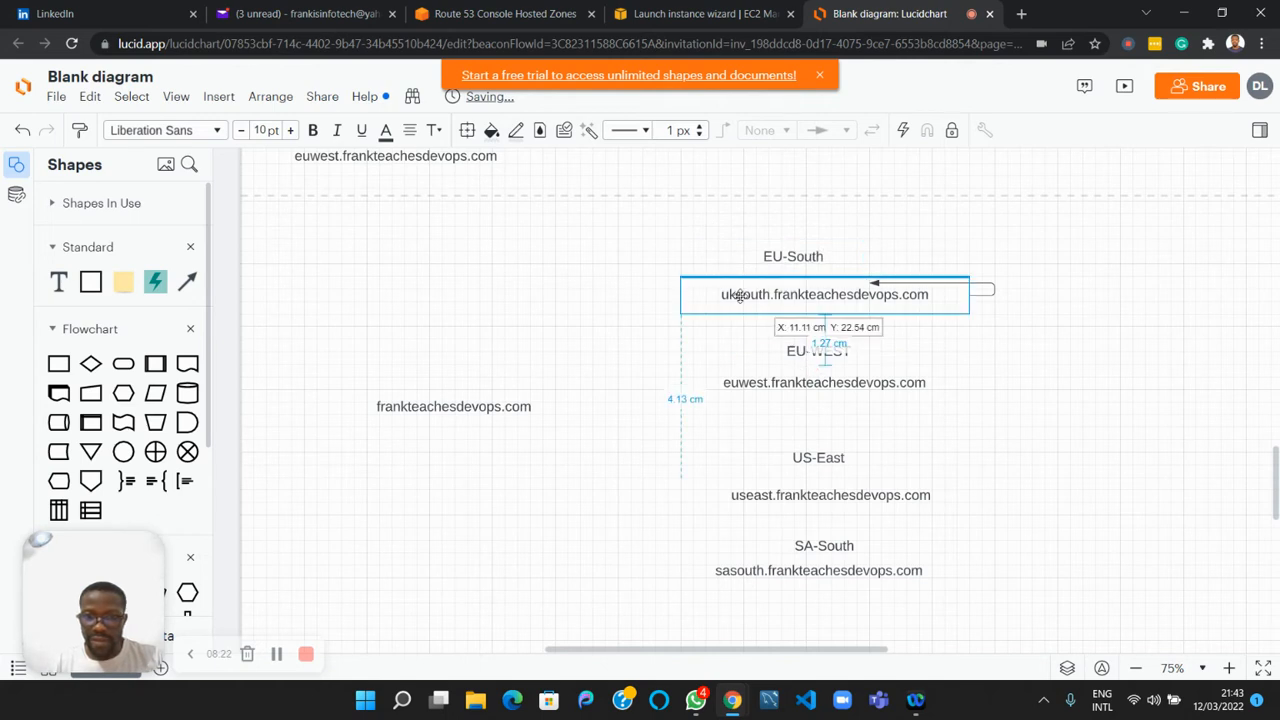
pyautogui.doubleClick(740, 296)
pyautogui.press('End')
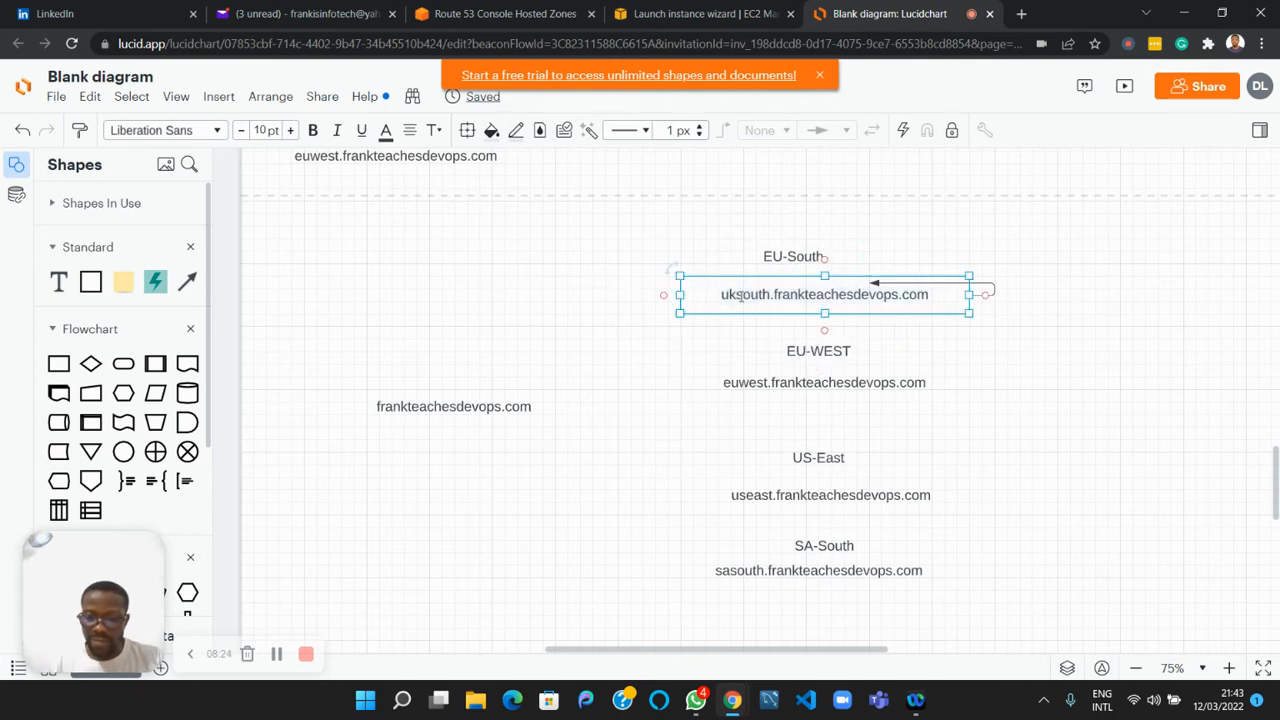
pyautogui.press('Home')
pyautogui.write('e')
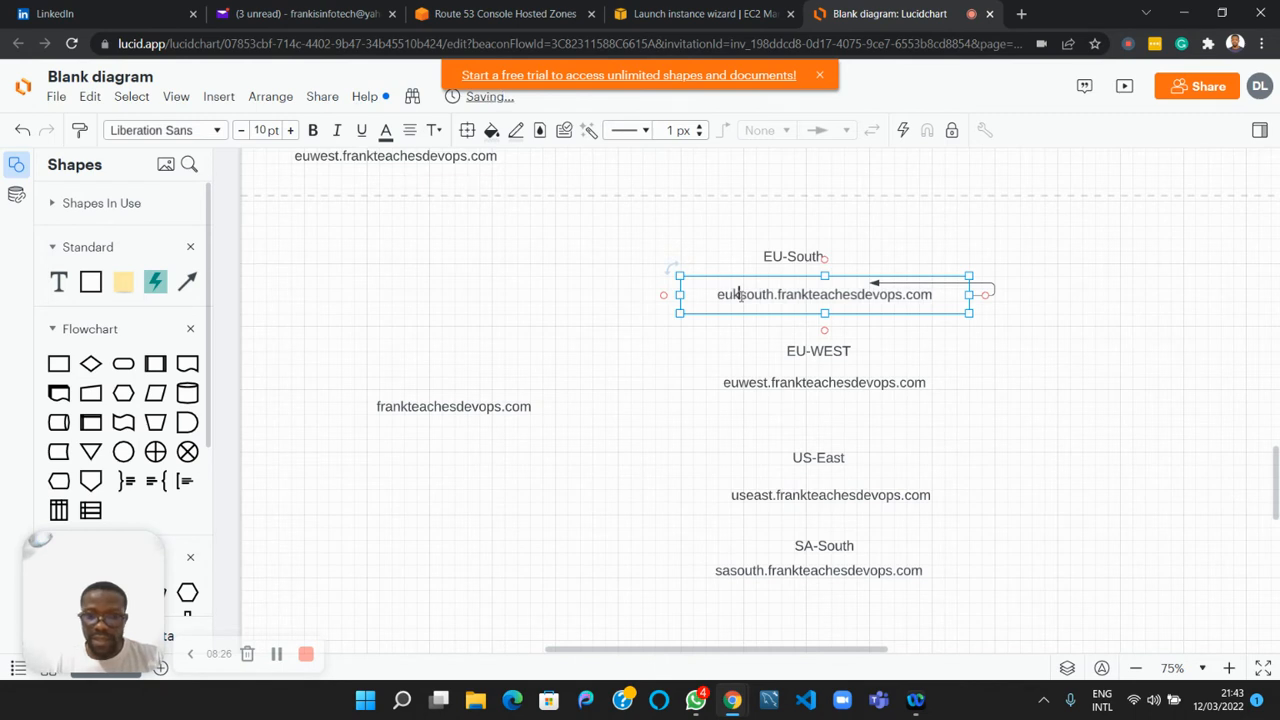
pyautogui.press('Right')
pyautogui.press('Delete')
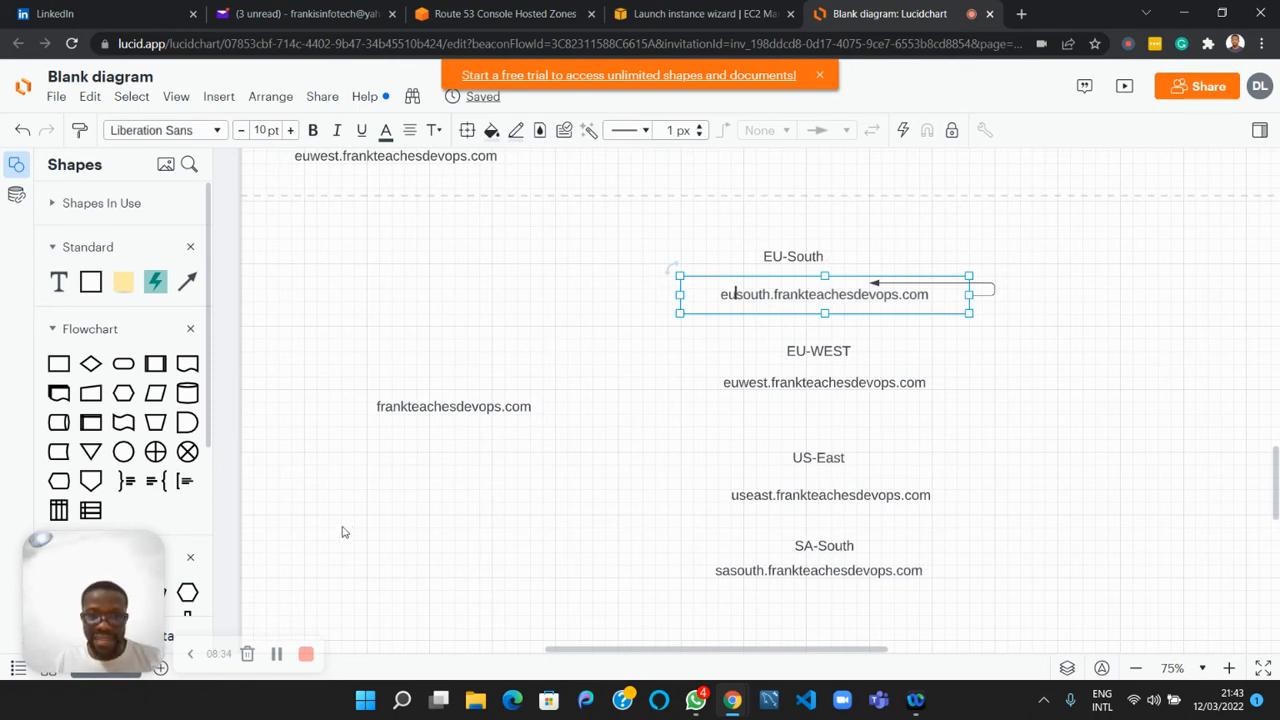
# Duplicate the EC2 launch instance wizard page and open the VPC service in the copy.
pyautogui.click(731, 16)
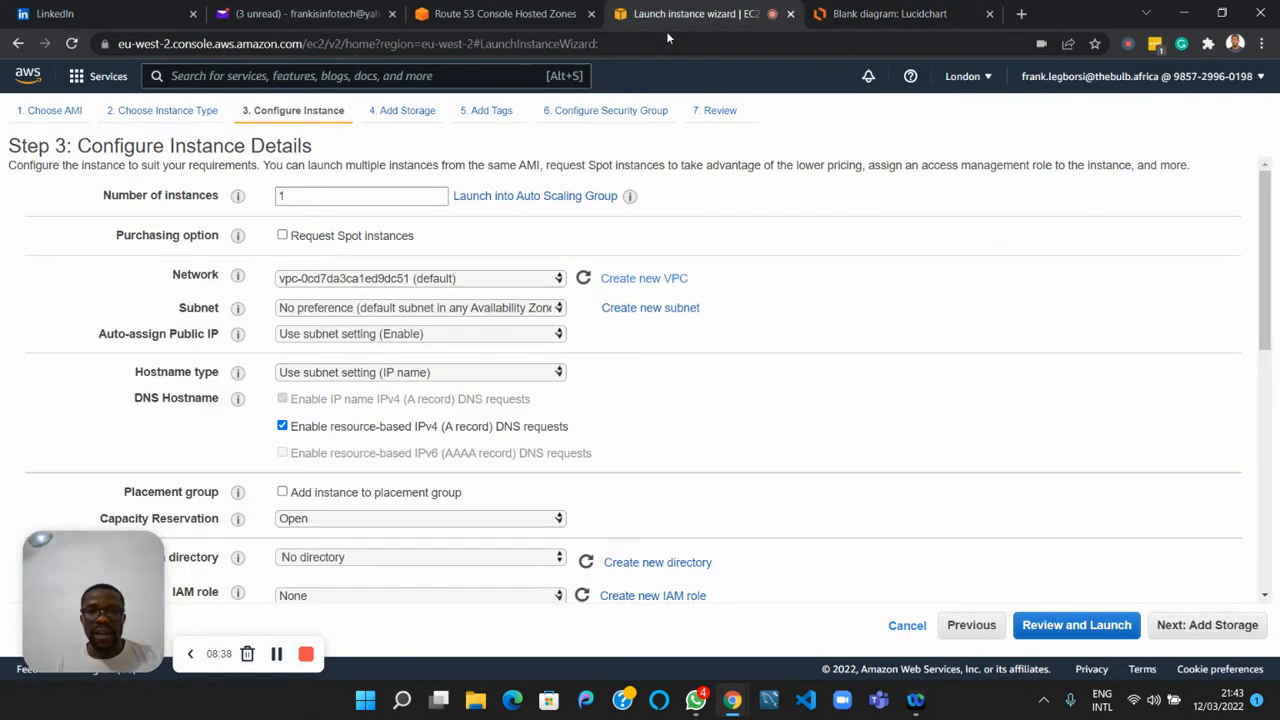
pyautogui.rightClick(645, 17)
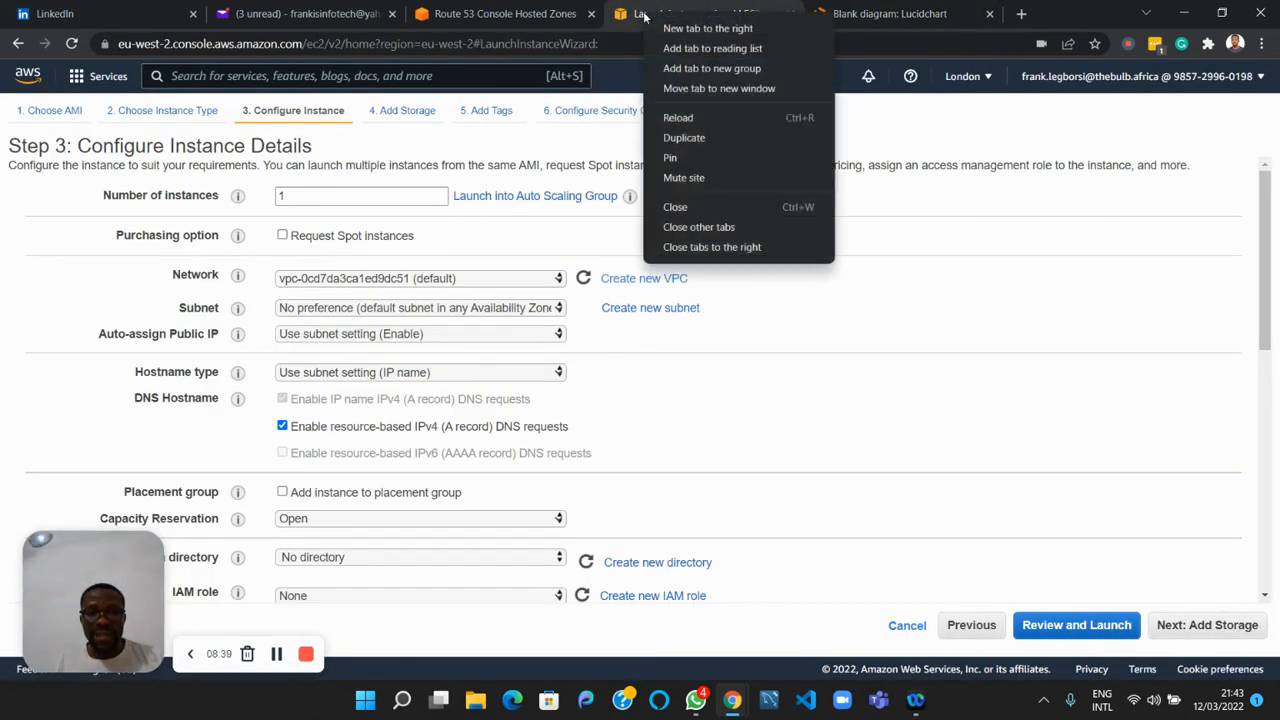
pyautogui.click(672, 136)
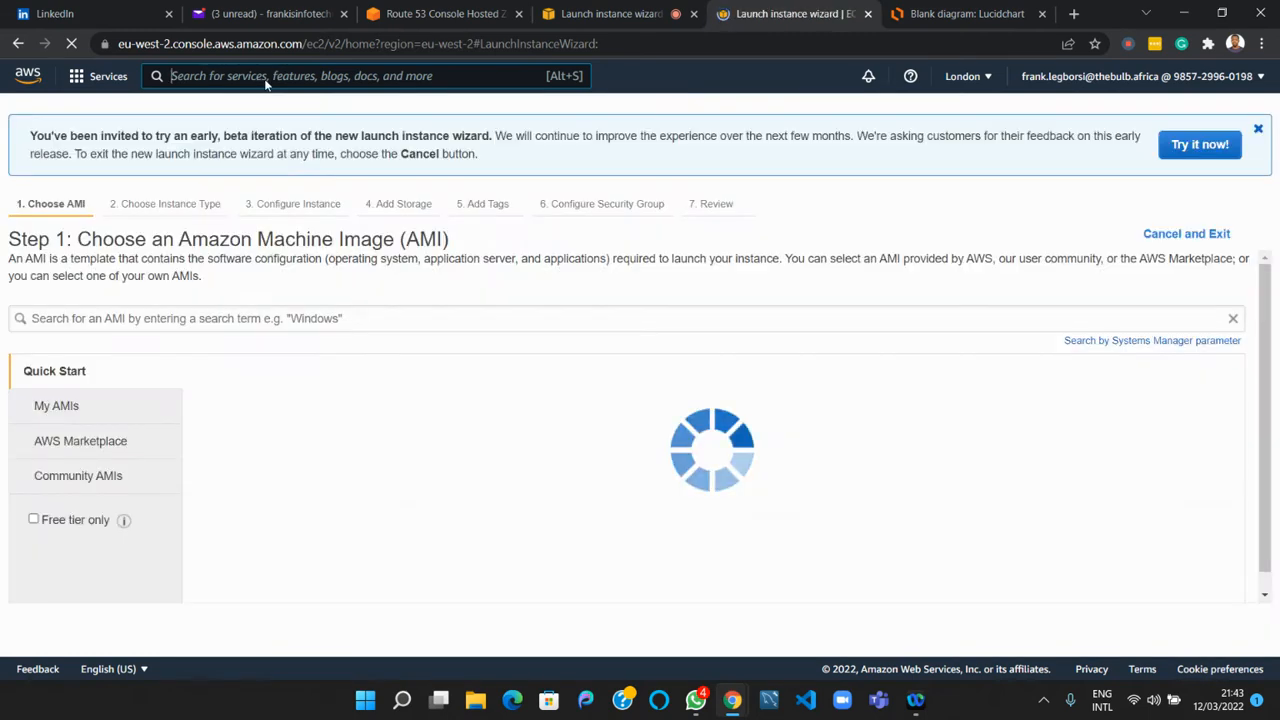
pyautogui.click(267, 78)
pyautogui.write('vpc')
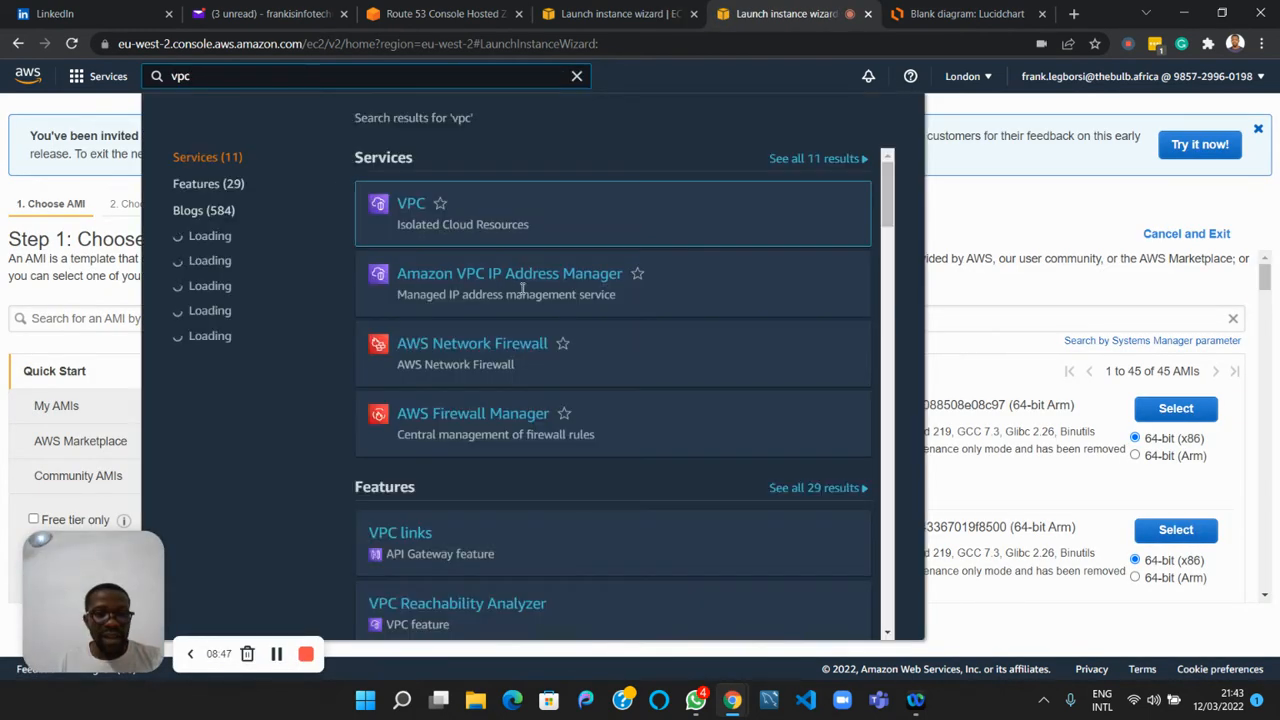
pyautogui.click(410, 206)
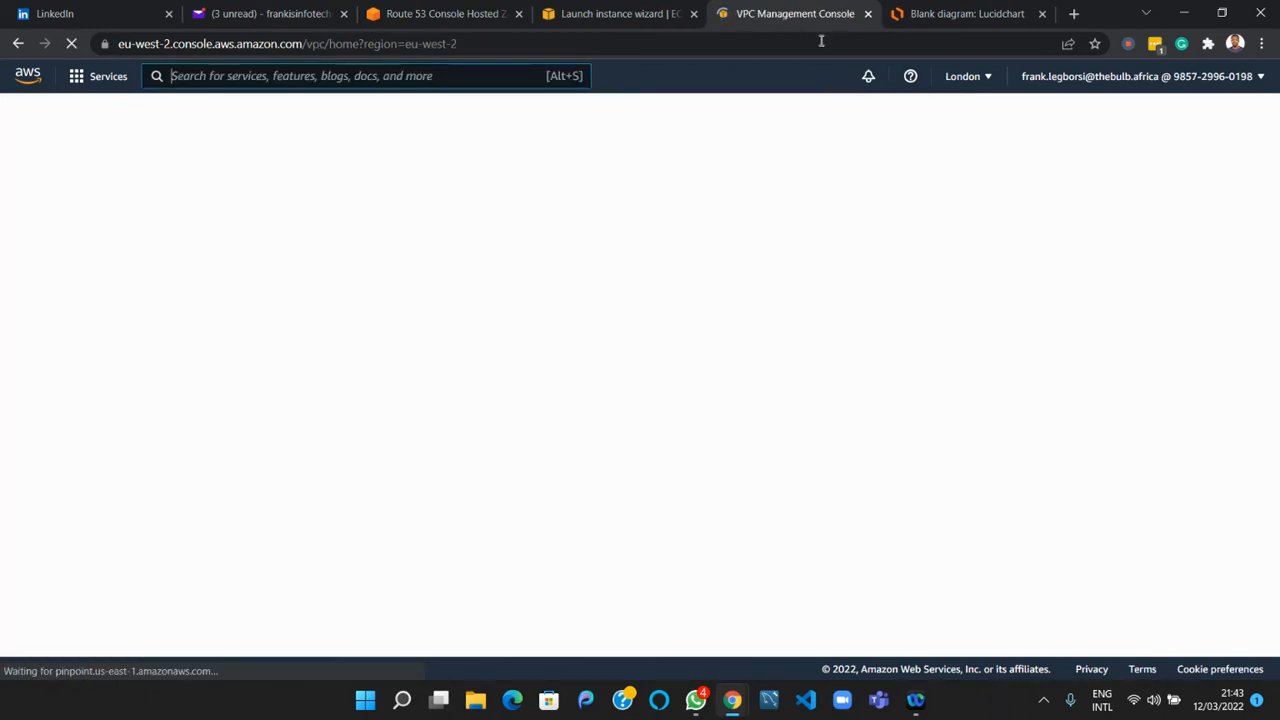
# Check the regions in the Lucidchart diagram and try to switch the VPC console to Europe (Milan) by enabling that region.
pyautogui.click(931, 23)
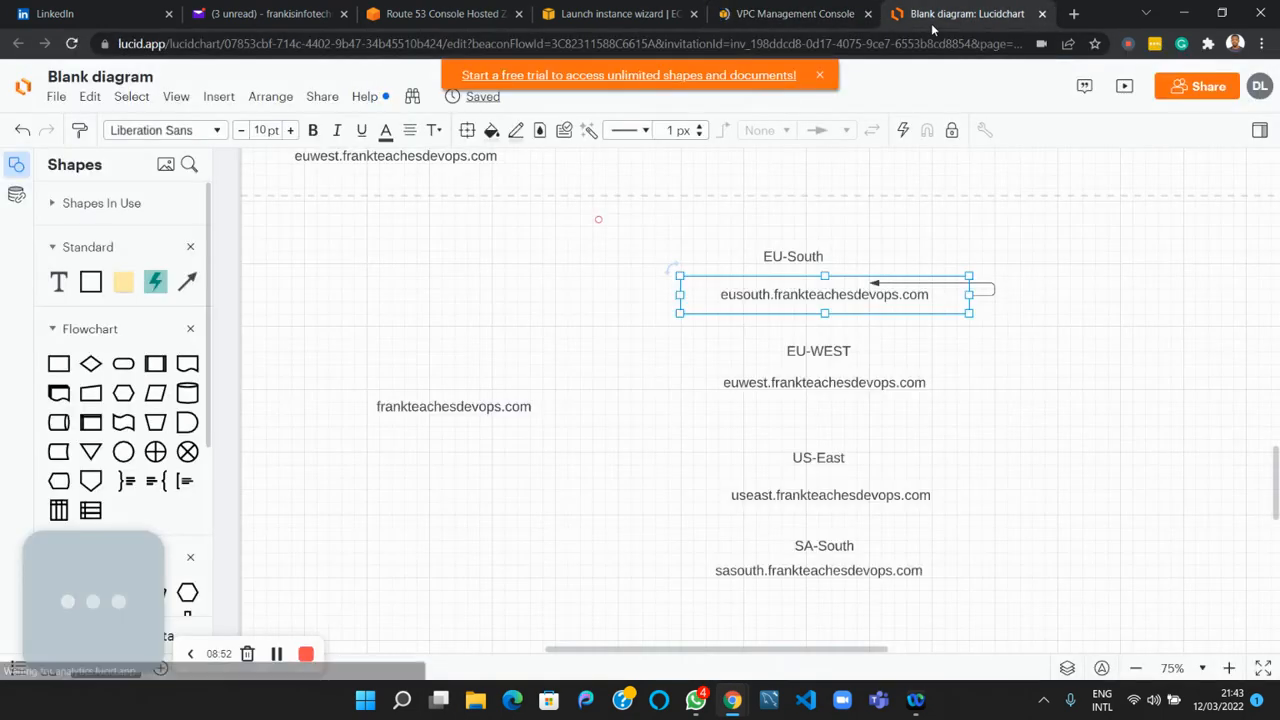
pyautogui.click(735, 13)
pyautogui.click(968, 78)
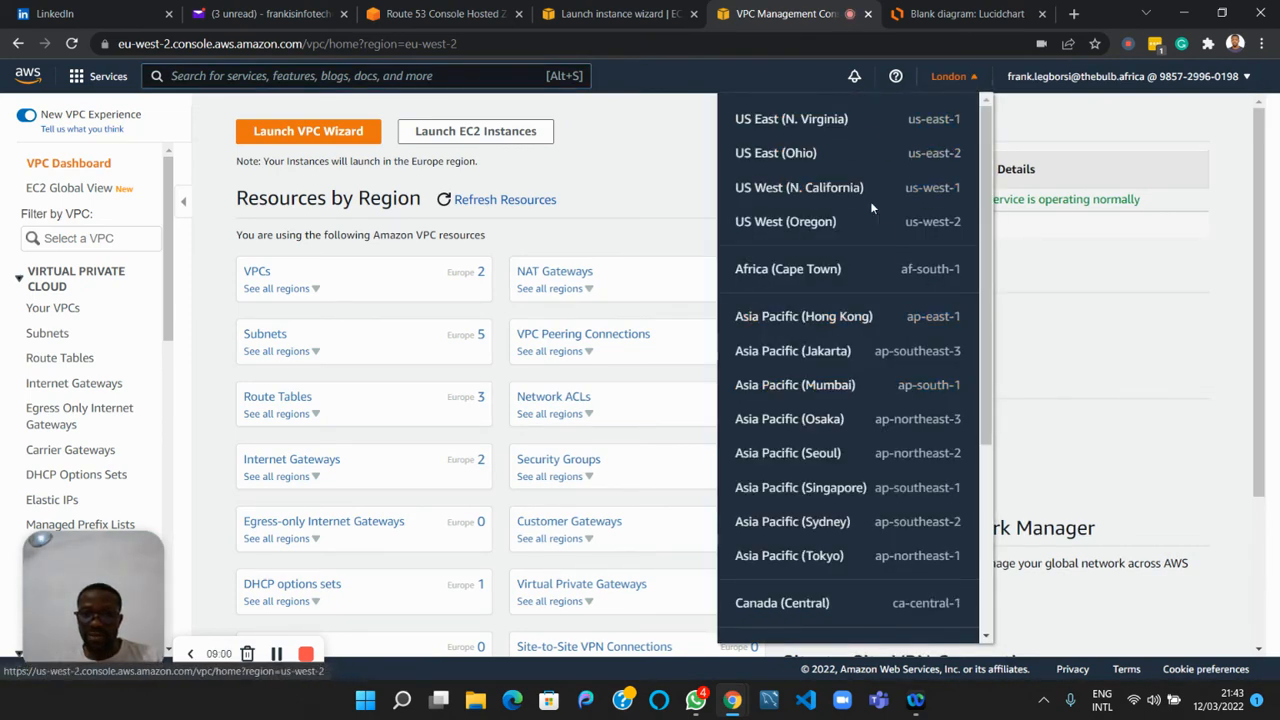
pyautogui.scroll(-3, 829, 380)
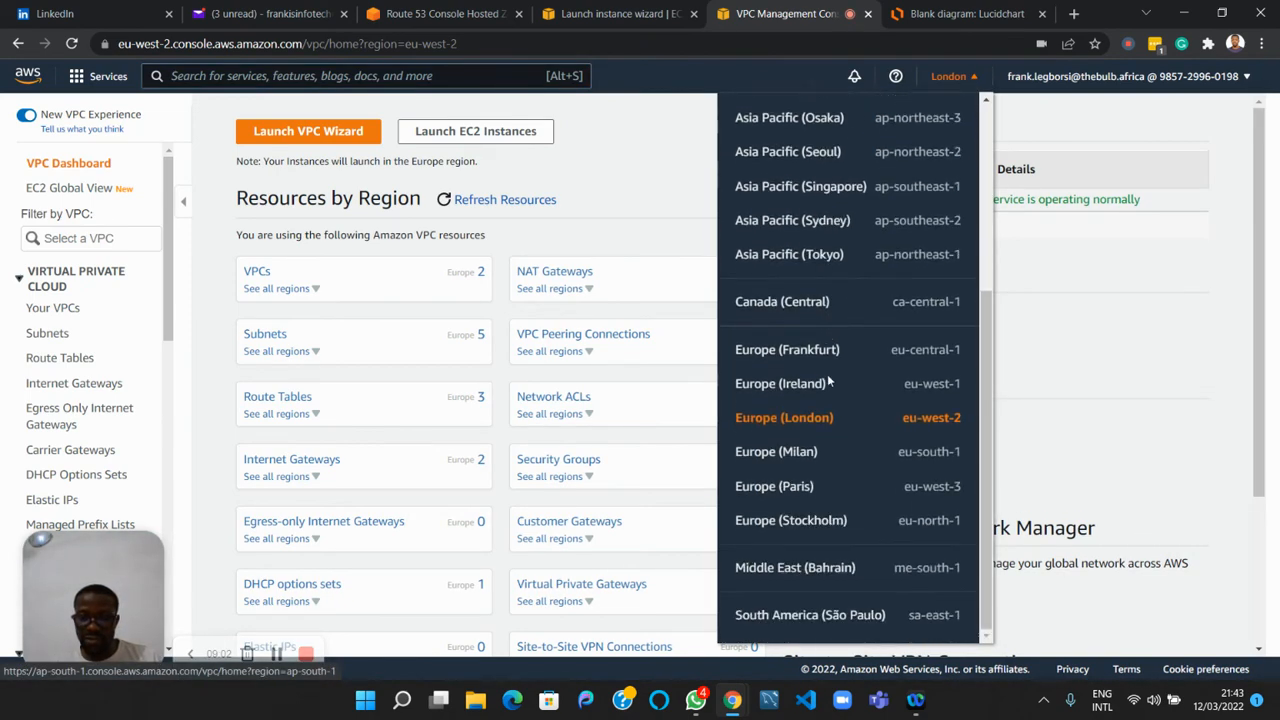
pyautogui.click(941, 456)
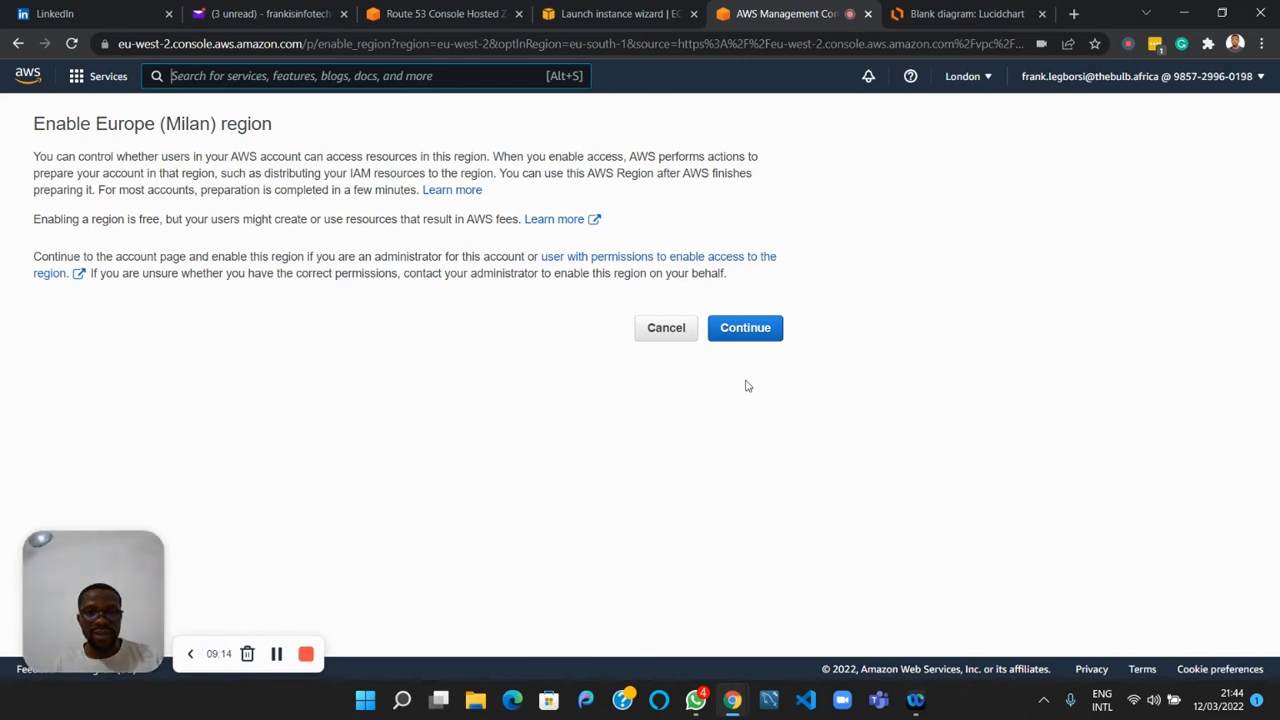
pyautogui.click(726, 331)
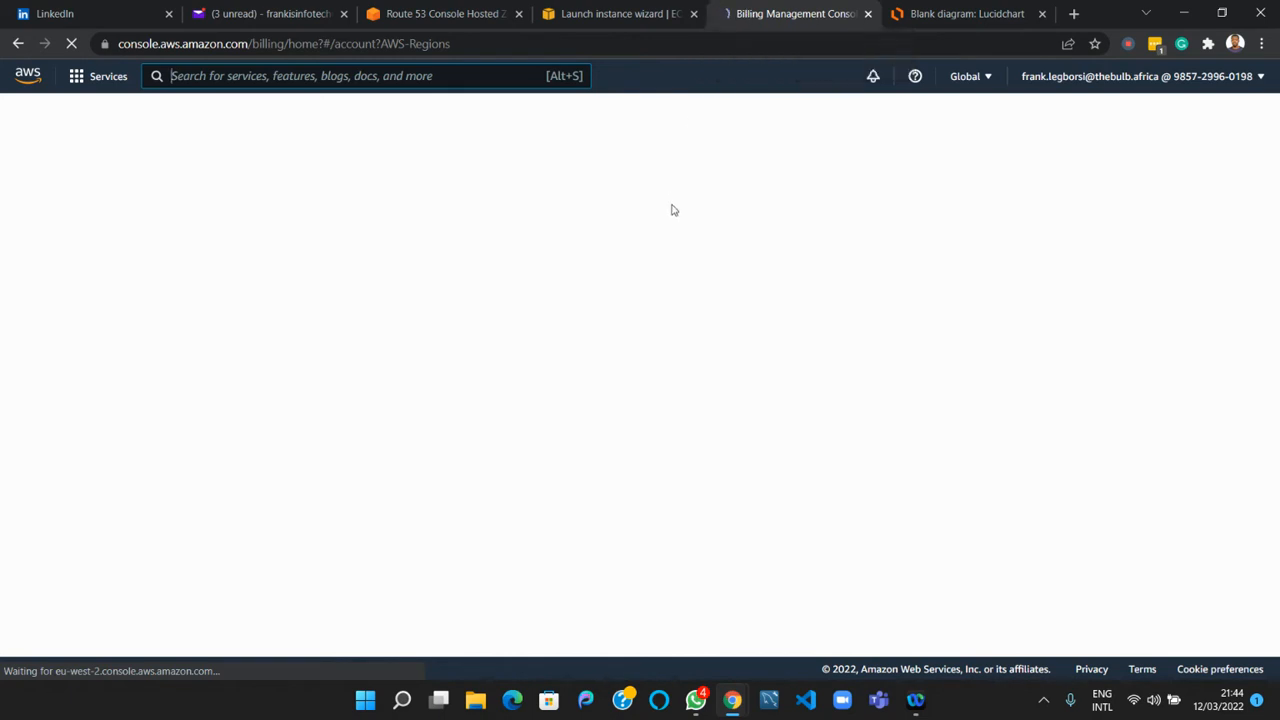
pyautogui.click(17, 44)
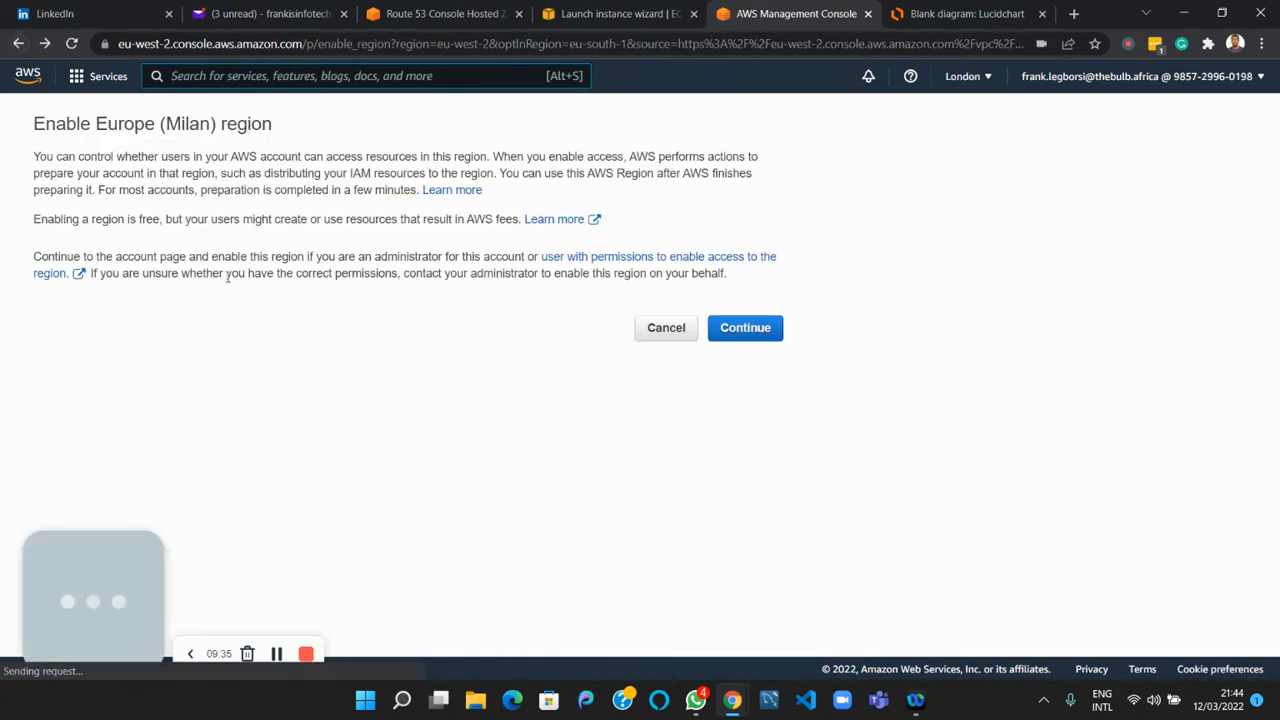
pyautogui.click(652, 328)
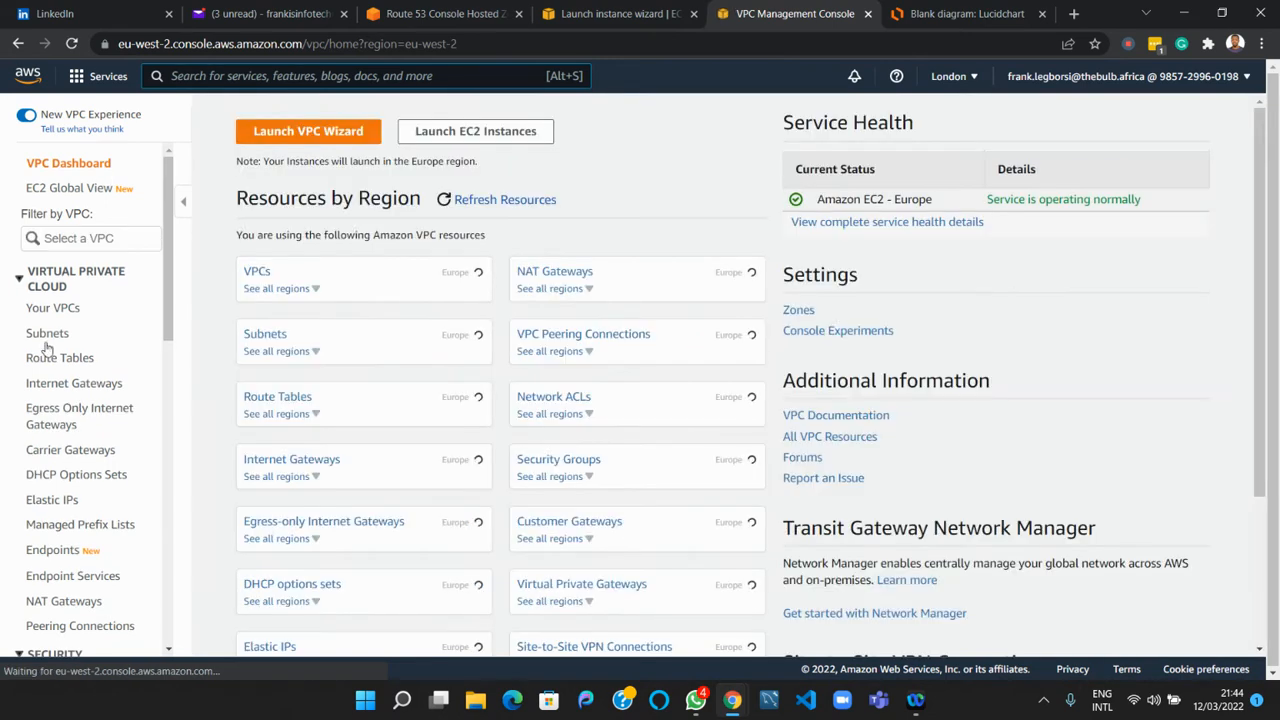
# Open the VPC list, and reduce the Lucidchart diagram's regions to EU-WEST and SA-South, with SA-South moved up beneath EU-WEST.
pyautogui.click(64, 308)
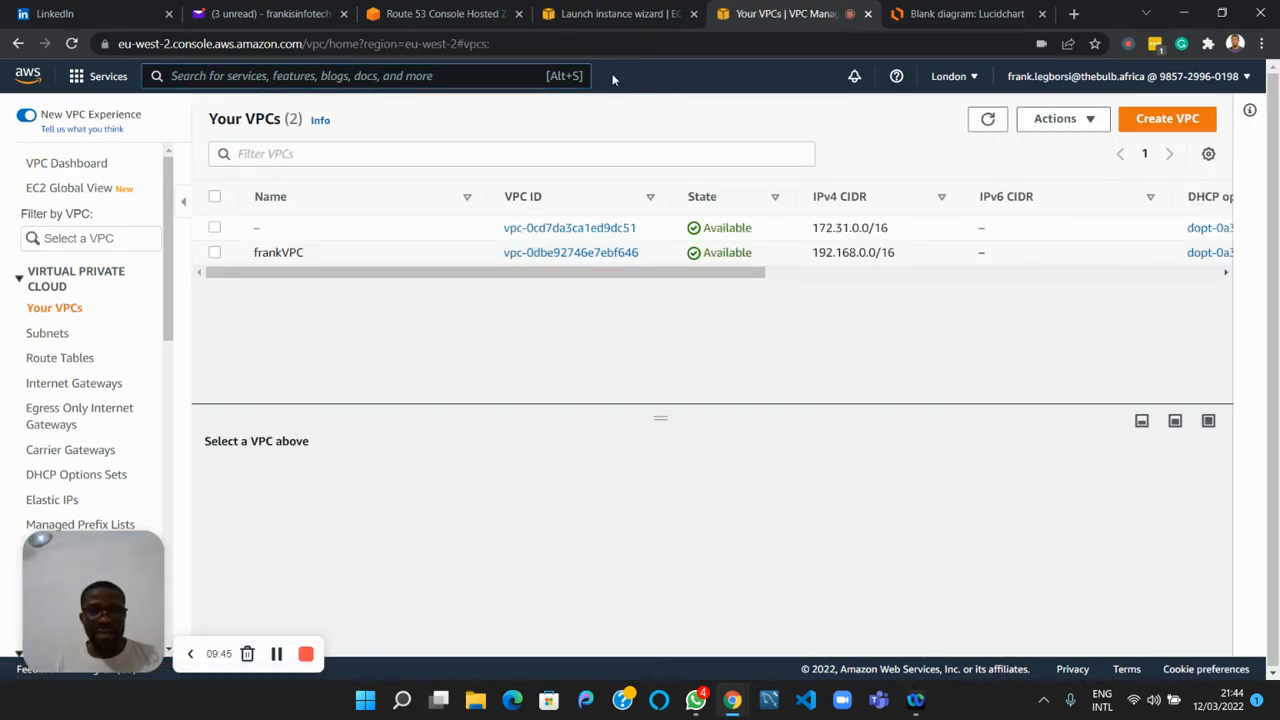
pyautogui.hotkey('ctrl', 'Tab')
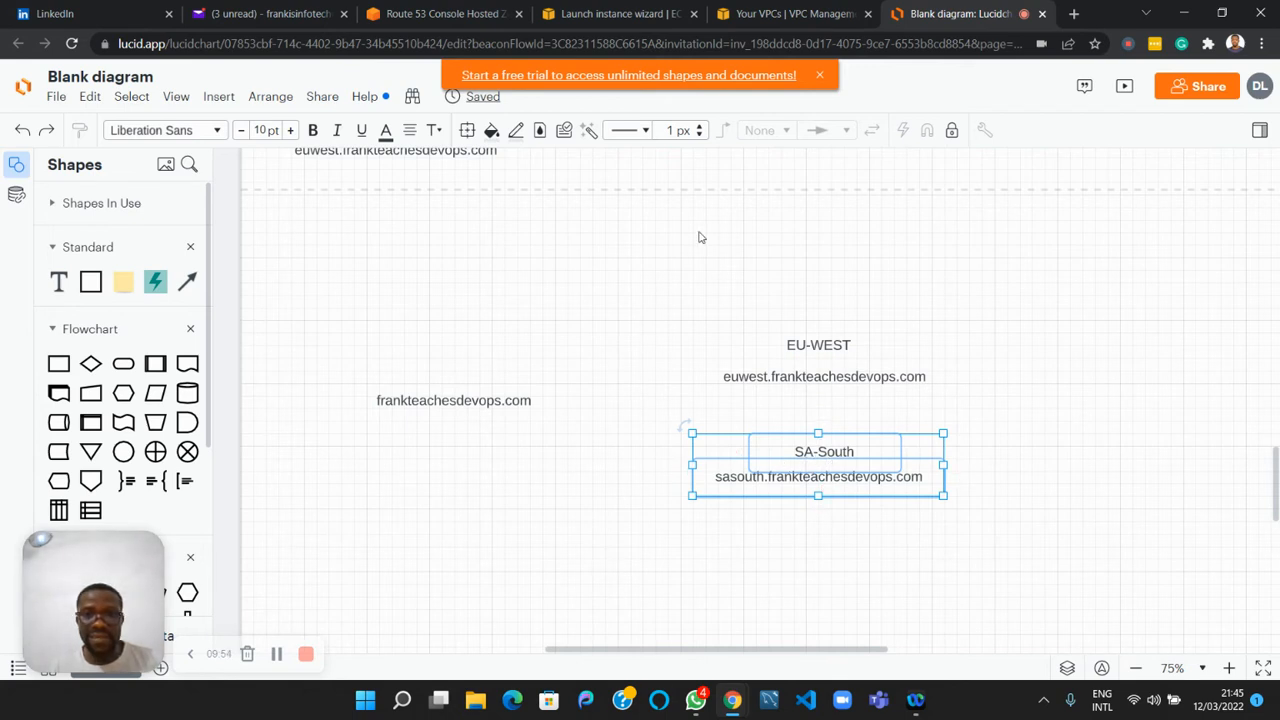
# Try to switch the VPC console to Africa (Cape Town) by enabling that region.
pyautogui.click(775, 14)
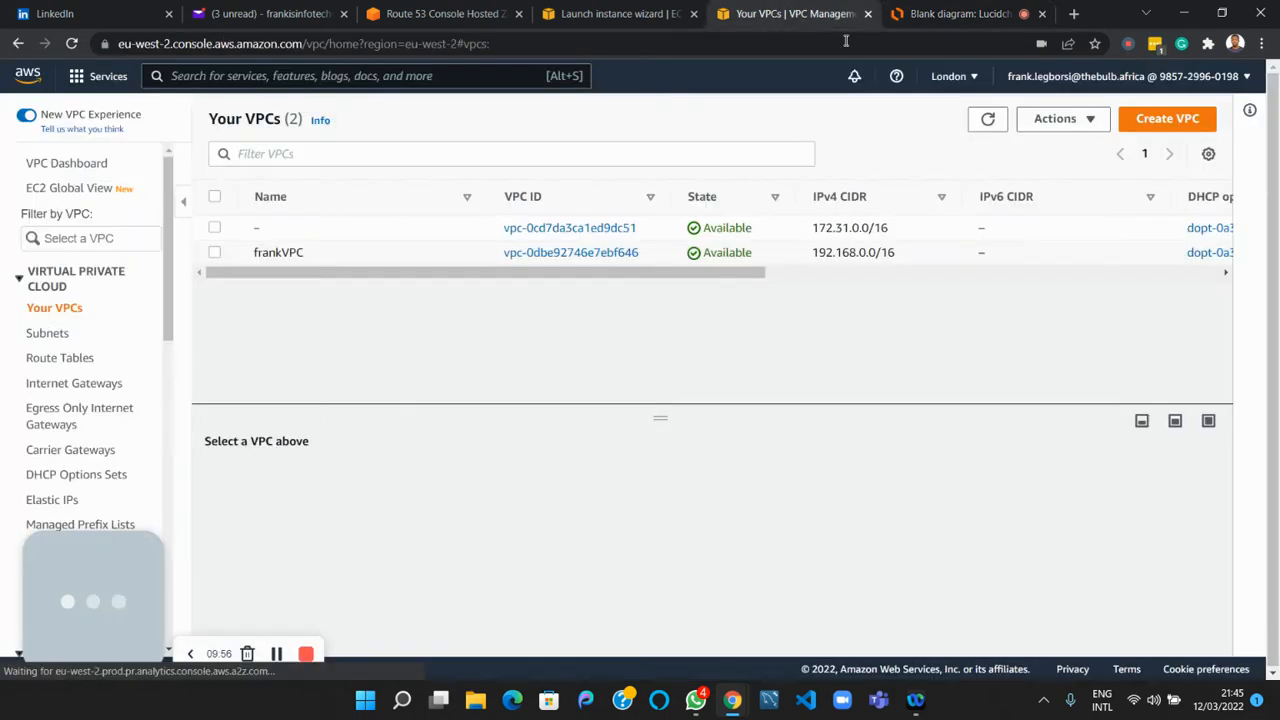
pyautogui.click(968, 80)
pyautogui.scroll(-3, 896, 400)
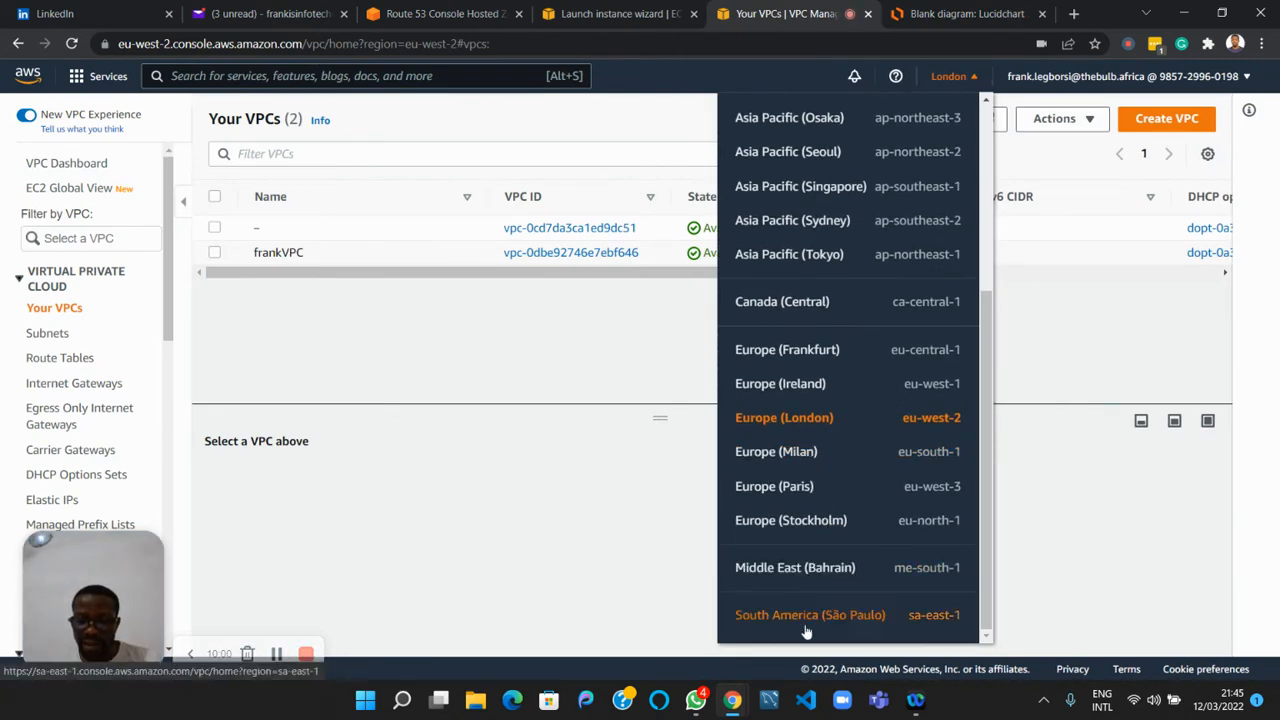
pyautogui.scroll(3, 847, 436)
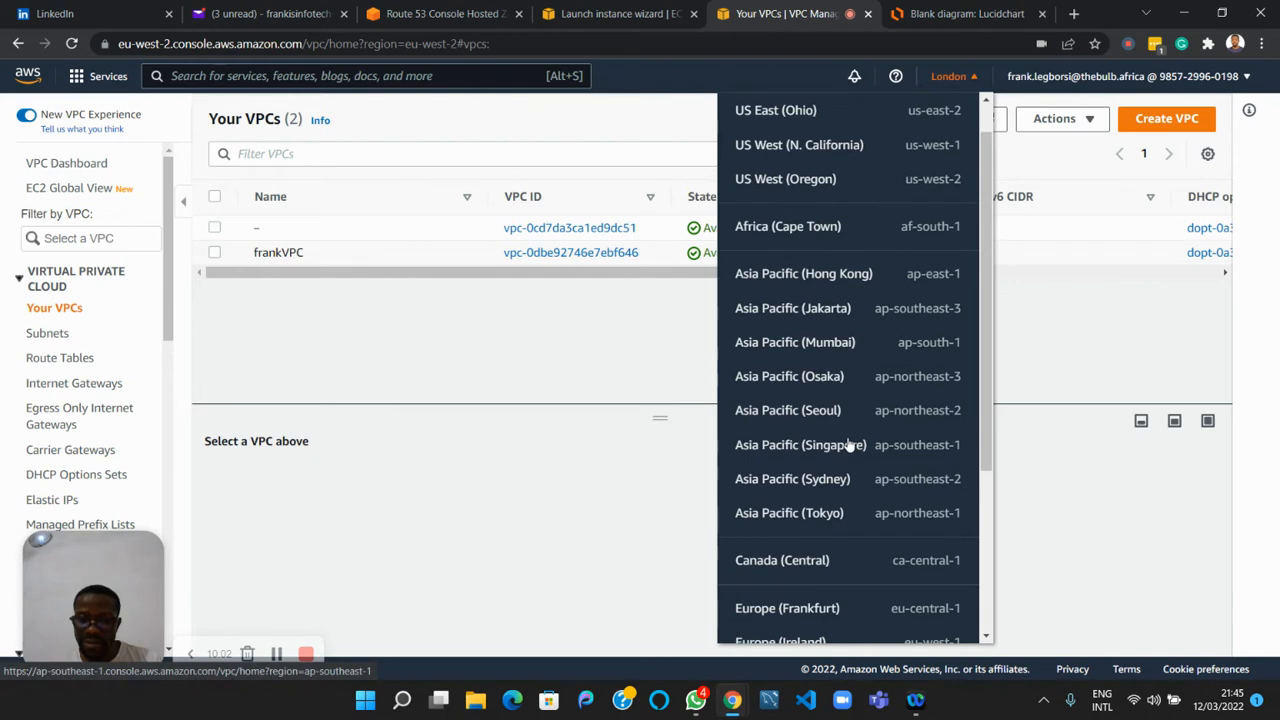
pyautogui.click(835, 228)
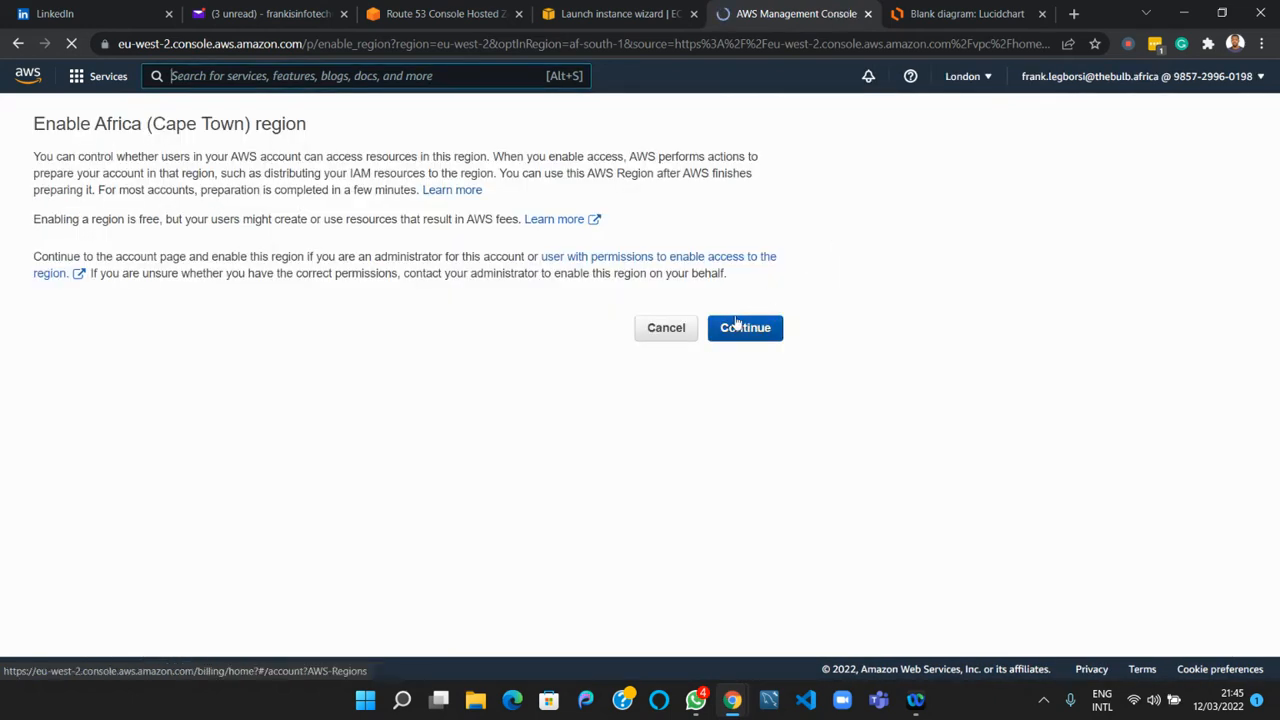
pyautogui.click(726, 331)
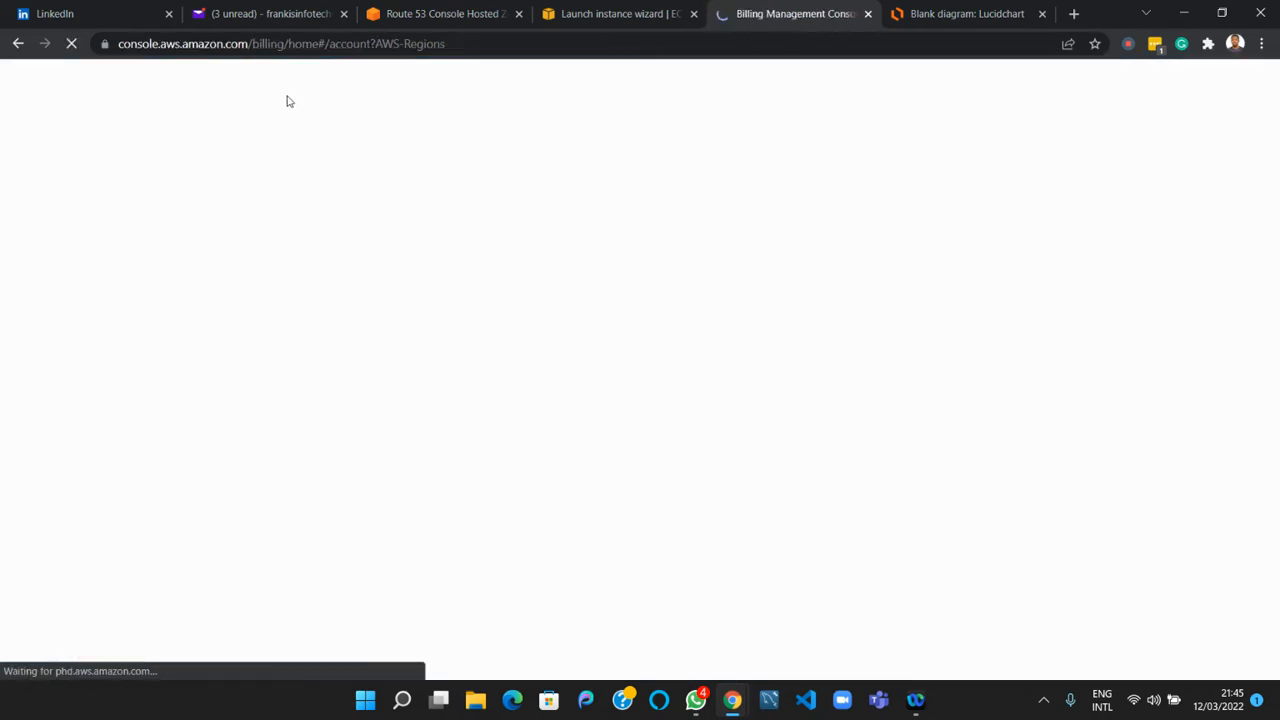
pyautogui.click(19, 43)
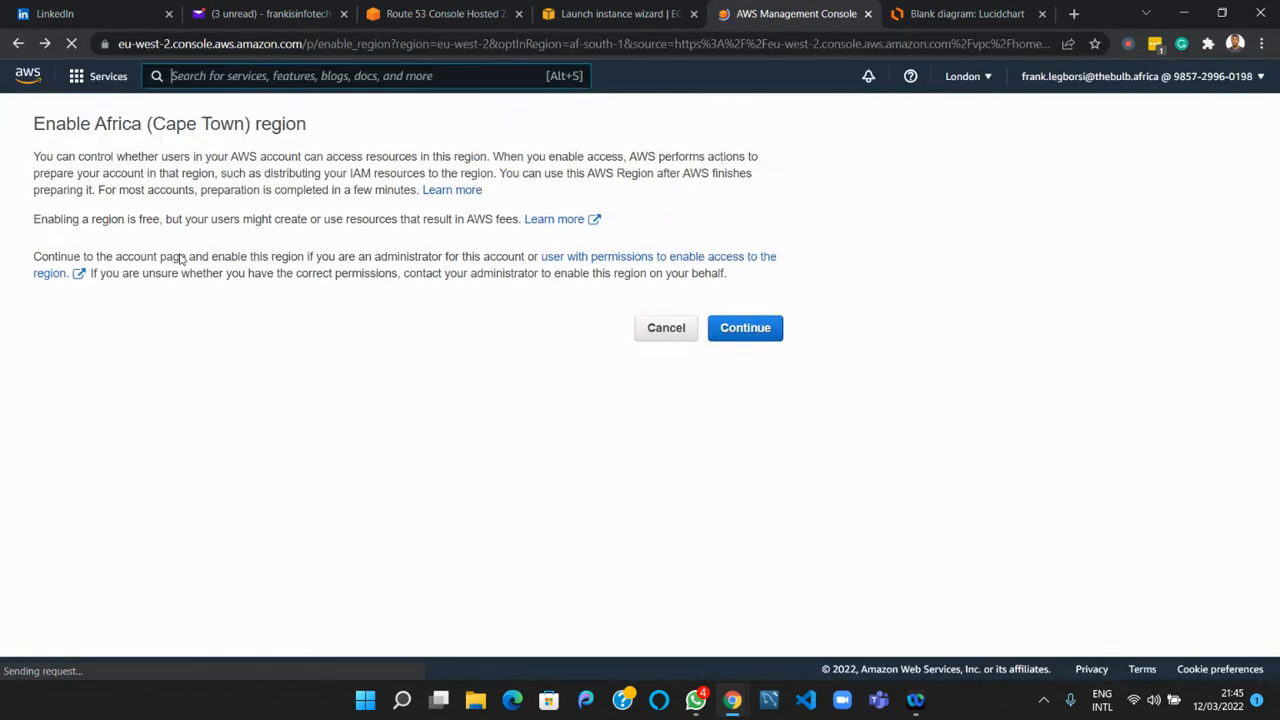
pyautogui.click(668, 334)
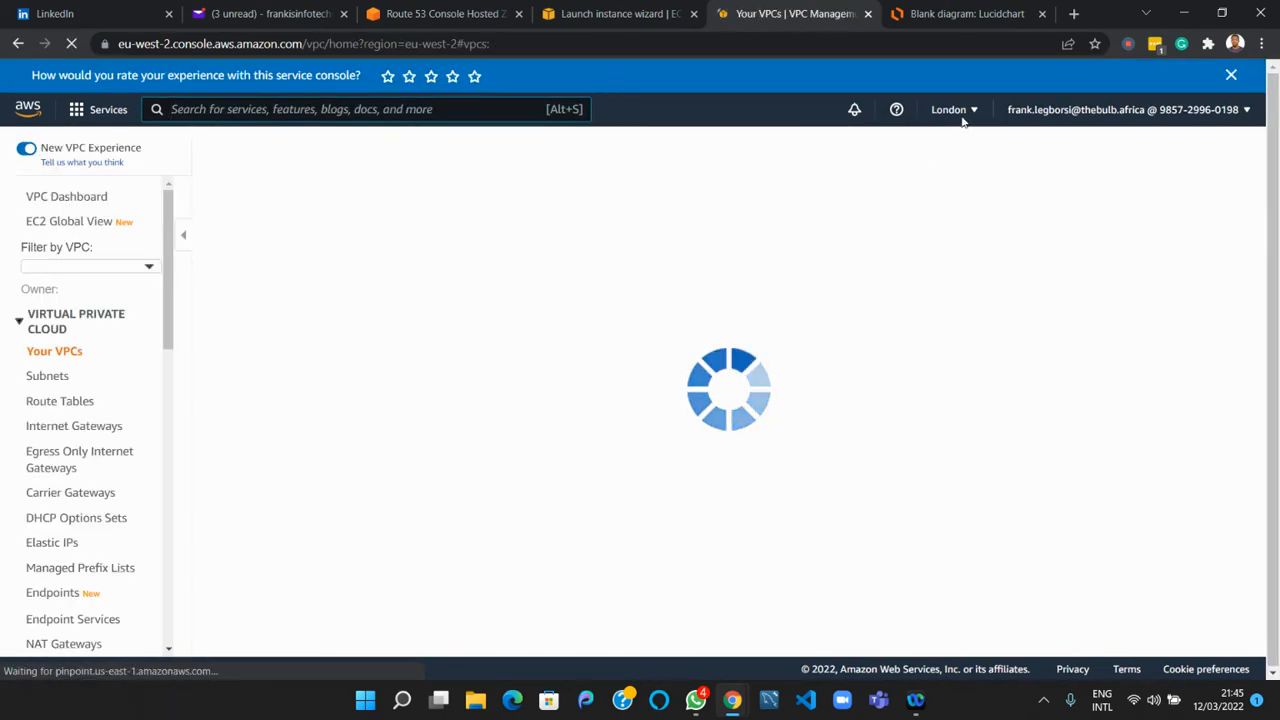
# Switch the VPC console to the US East (N. Virginia) region, us-east-1.
pyautogui.click(955, 110)
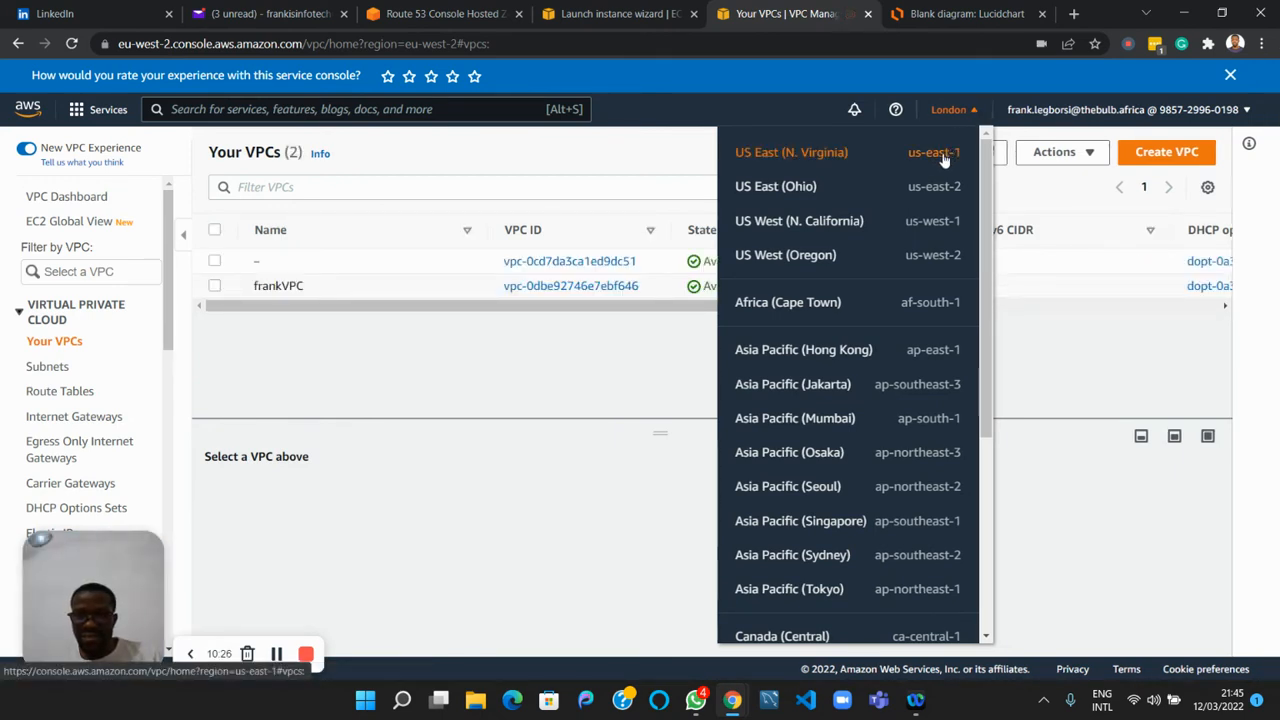
pyautogui.click(943, 155)
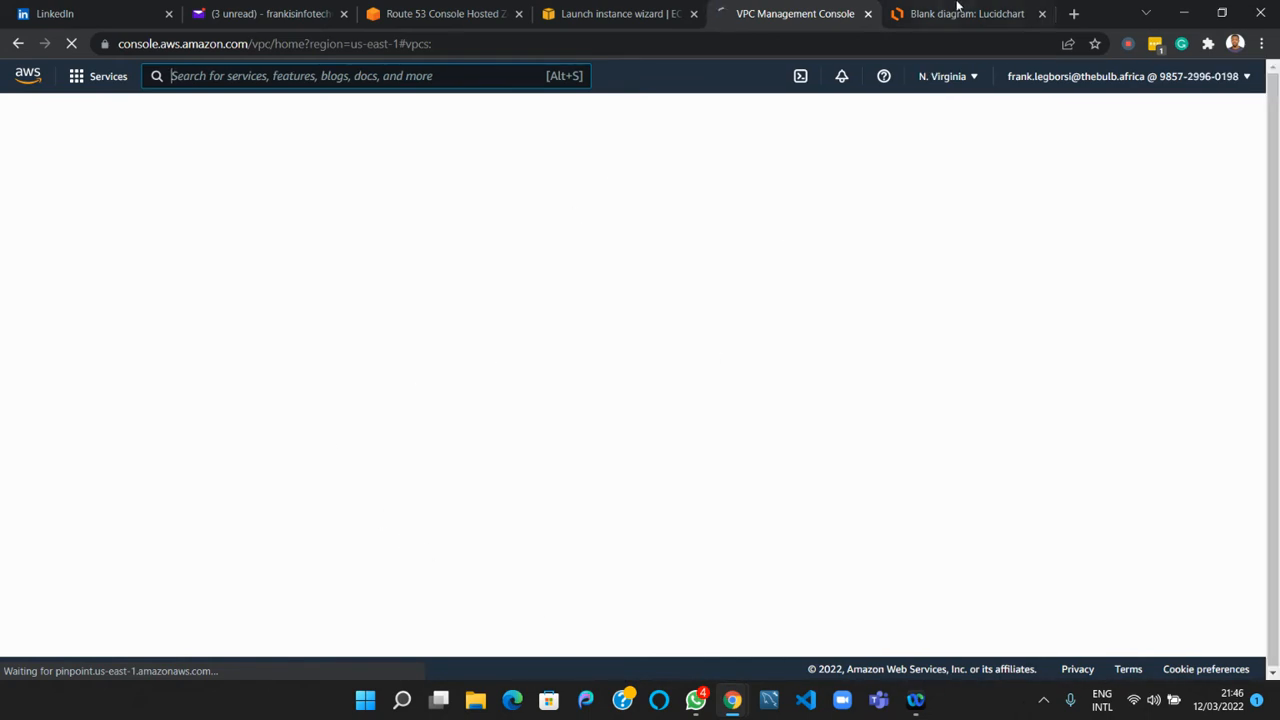
# Rename the SA-South region label in the Lucidchart diagram to US-EAST.
pyautogui.click(957, 12)
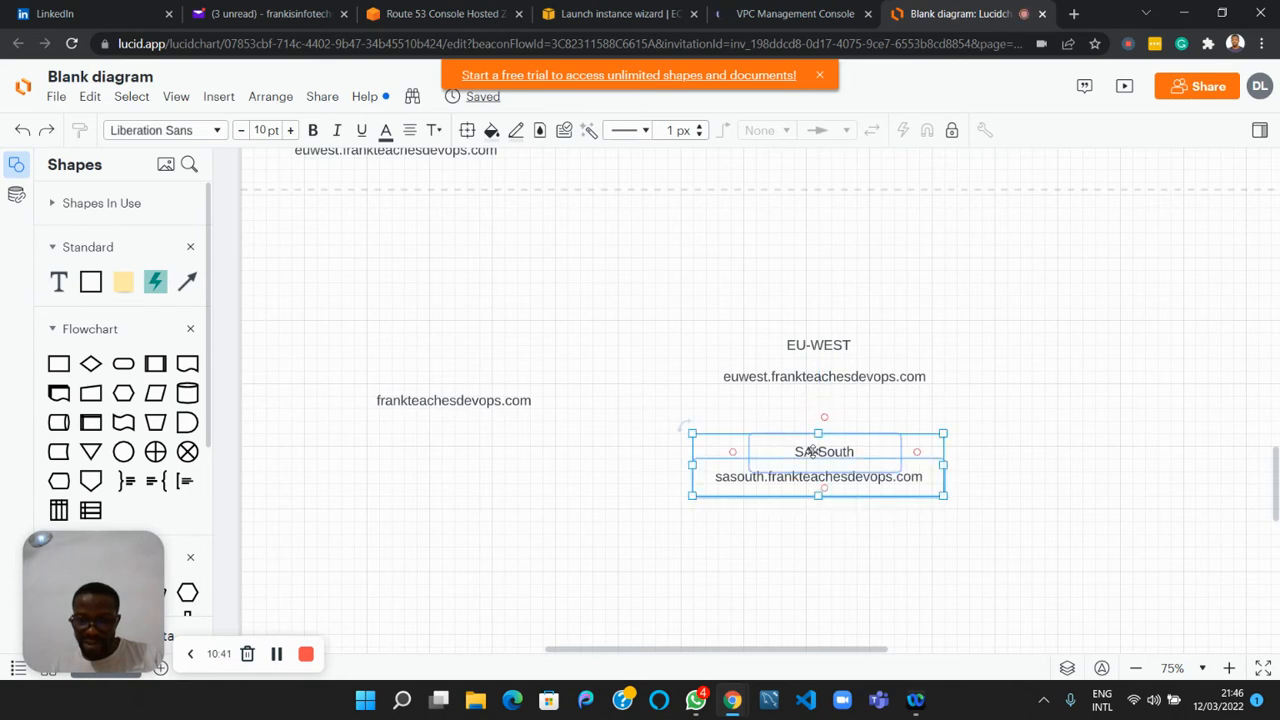
pyautogui.click(920, 425)
pyautogui.doubleClick(831, 452)
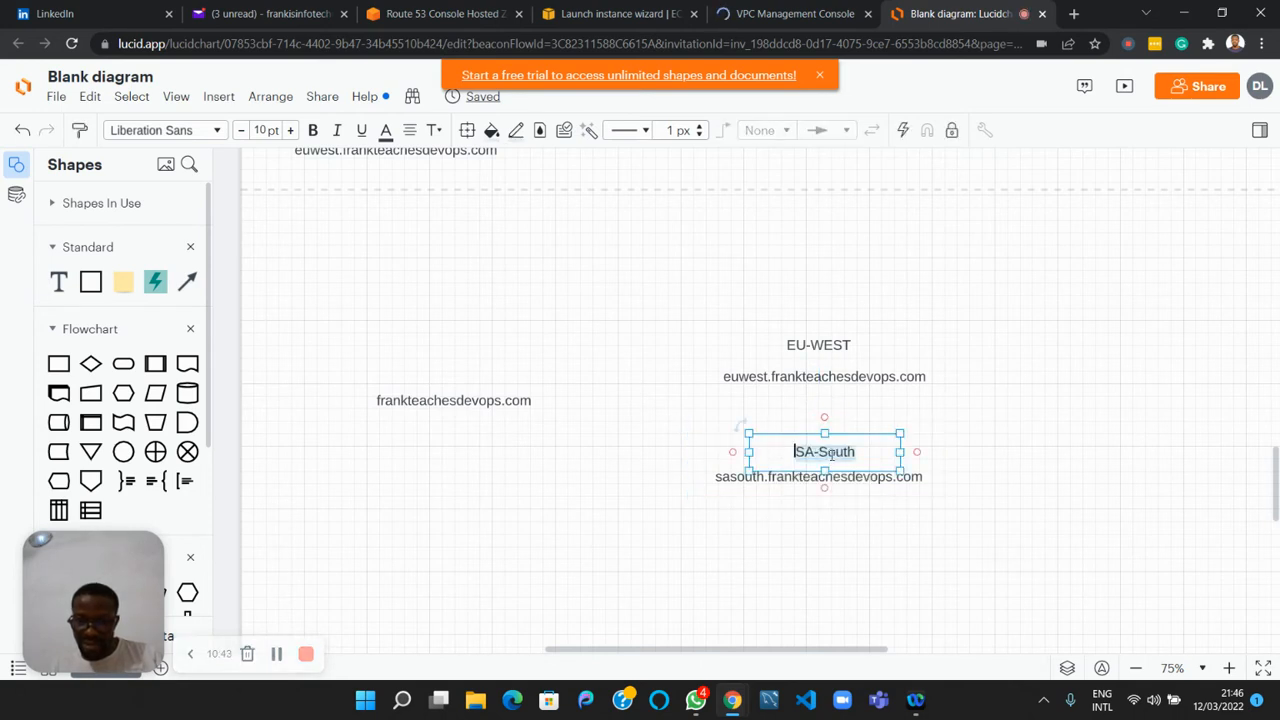
pyautogui.write('US')
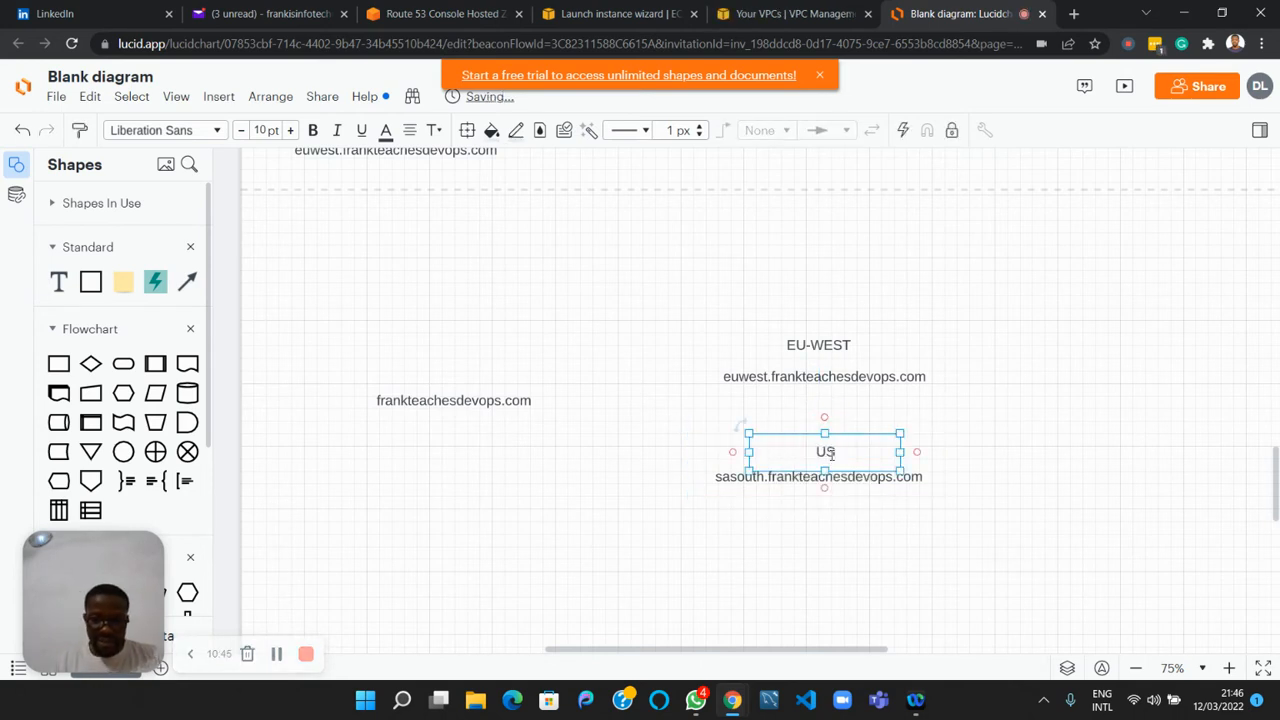
pyautogui.write('-EAST')
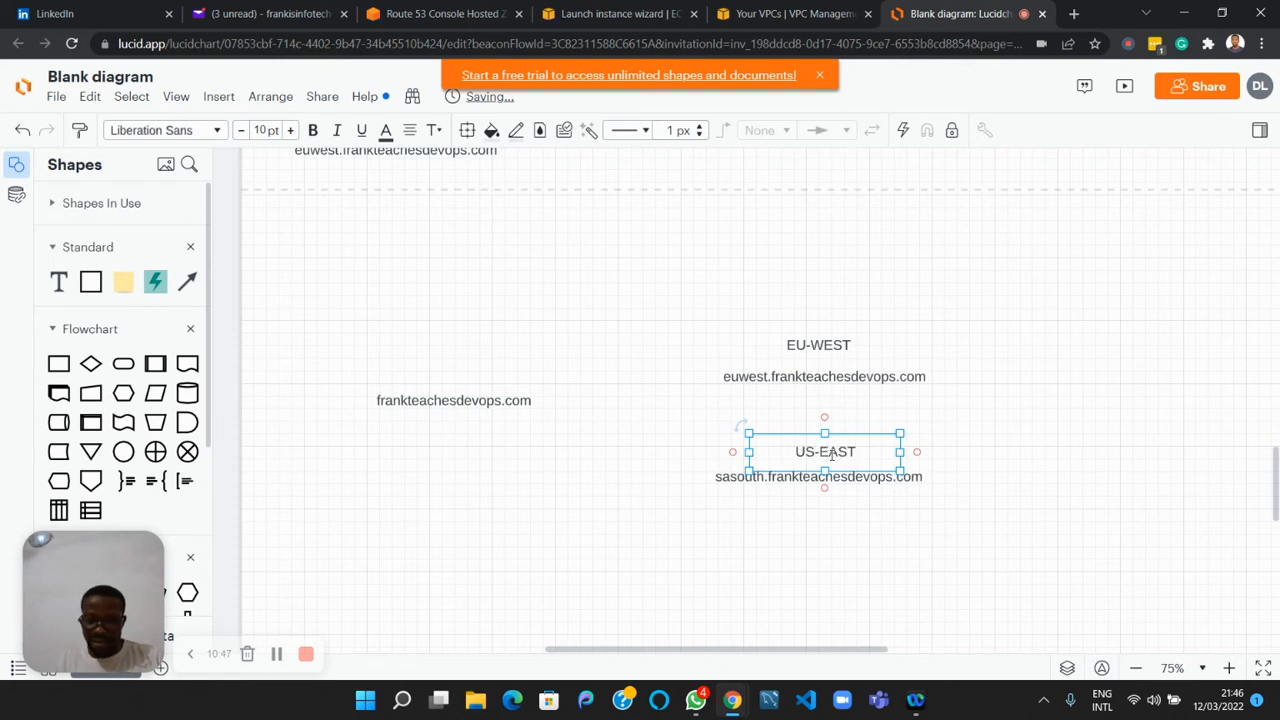
# Change the subdomain text under the US-EAST label to useast.frankteachesdevops.com.
pyautogui.moveTo(760, 478); pyautogui.dragTo(765, 484)
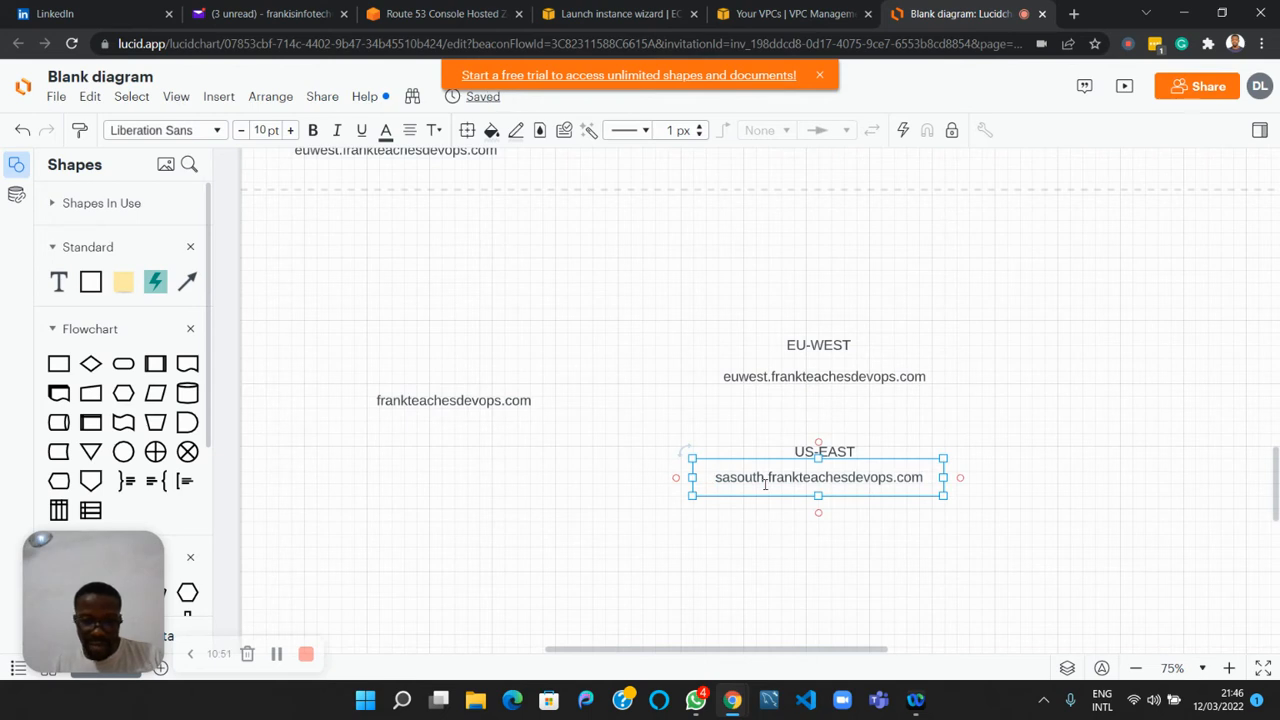
pyautogui.write('us')
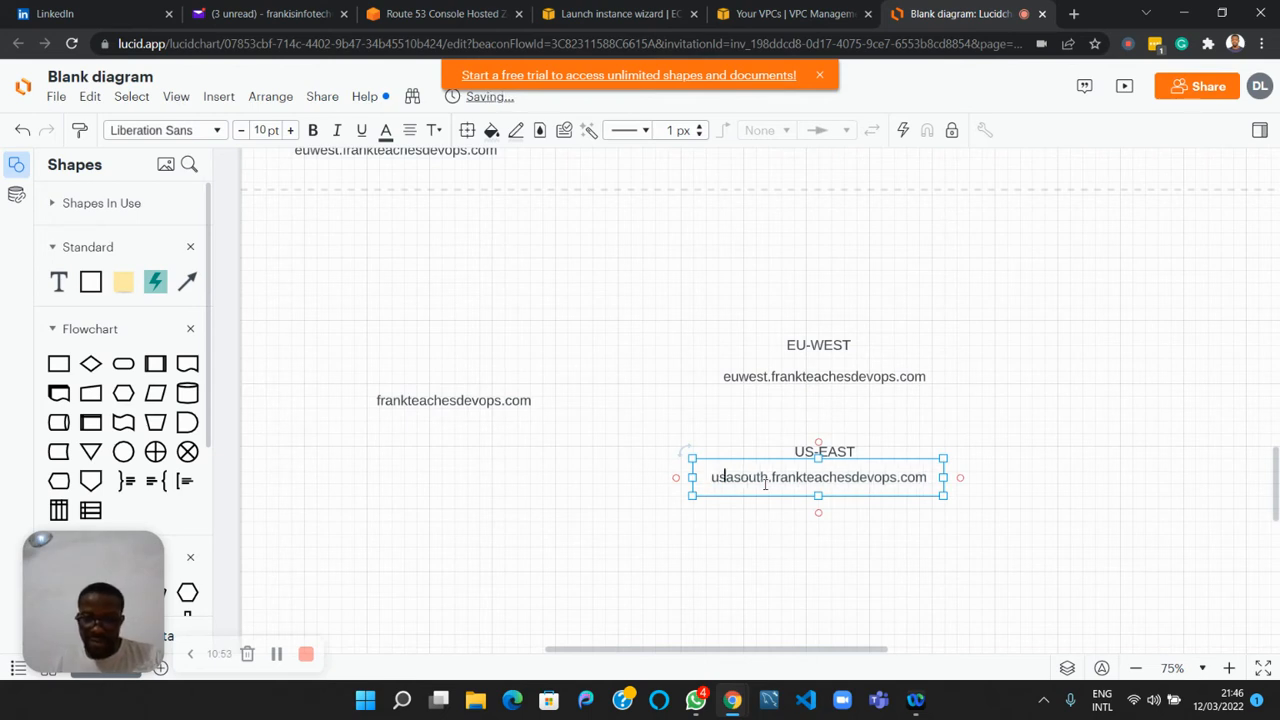
pyautogui.press('Right')
pyautogui.press('Right')
pyautogui.write('east')
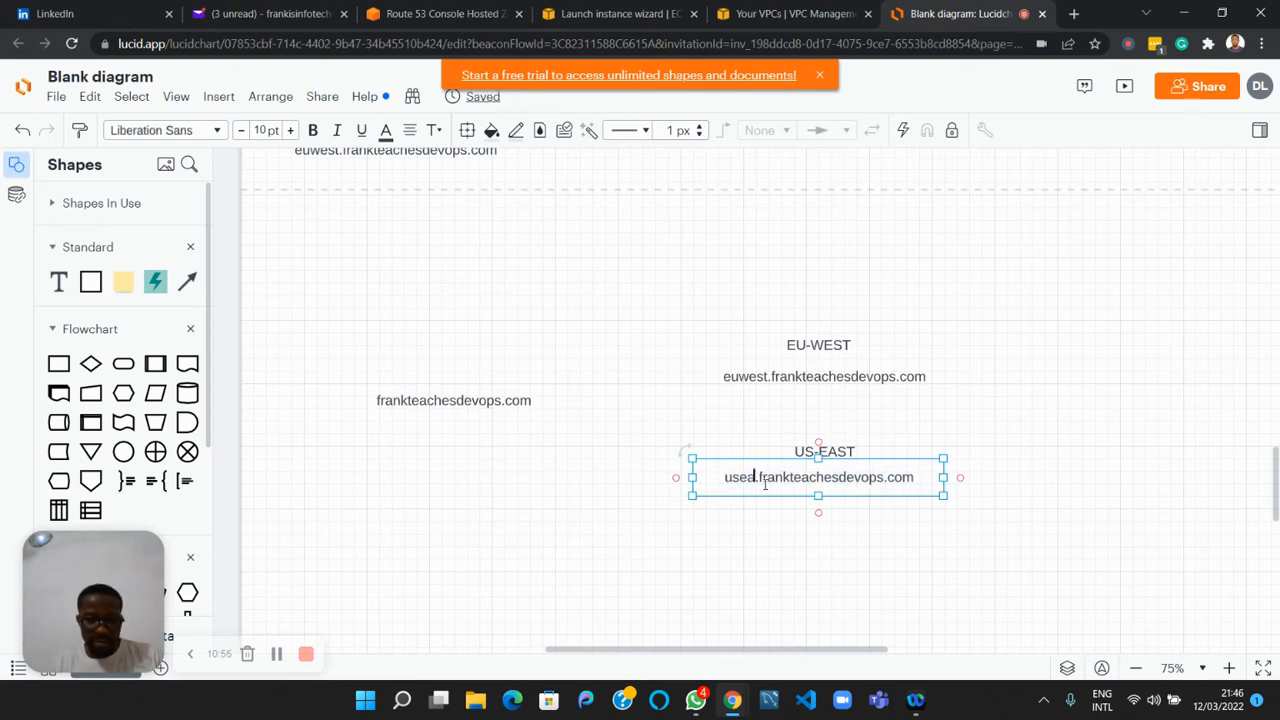
# Create a VPC-only VPC named myvpc with IPv4 CIDR 10.0.0.0/24 in N. Virginia, and select it in the VPC list.
pyautogui.click(788, 16)
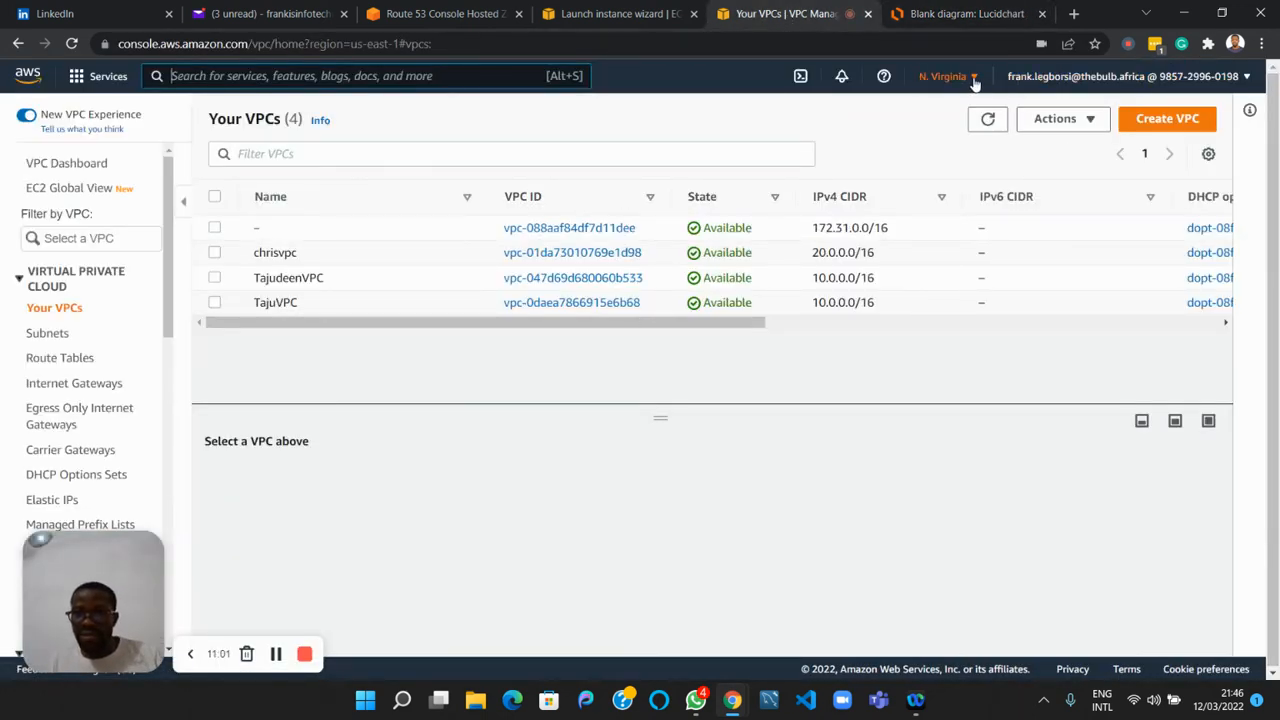
pyautogui.click(1157, 119)
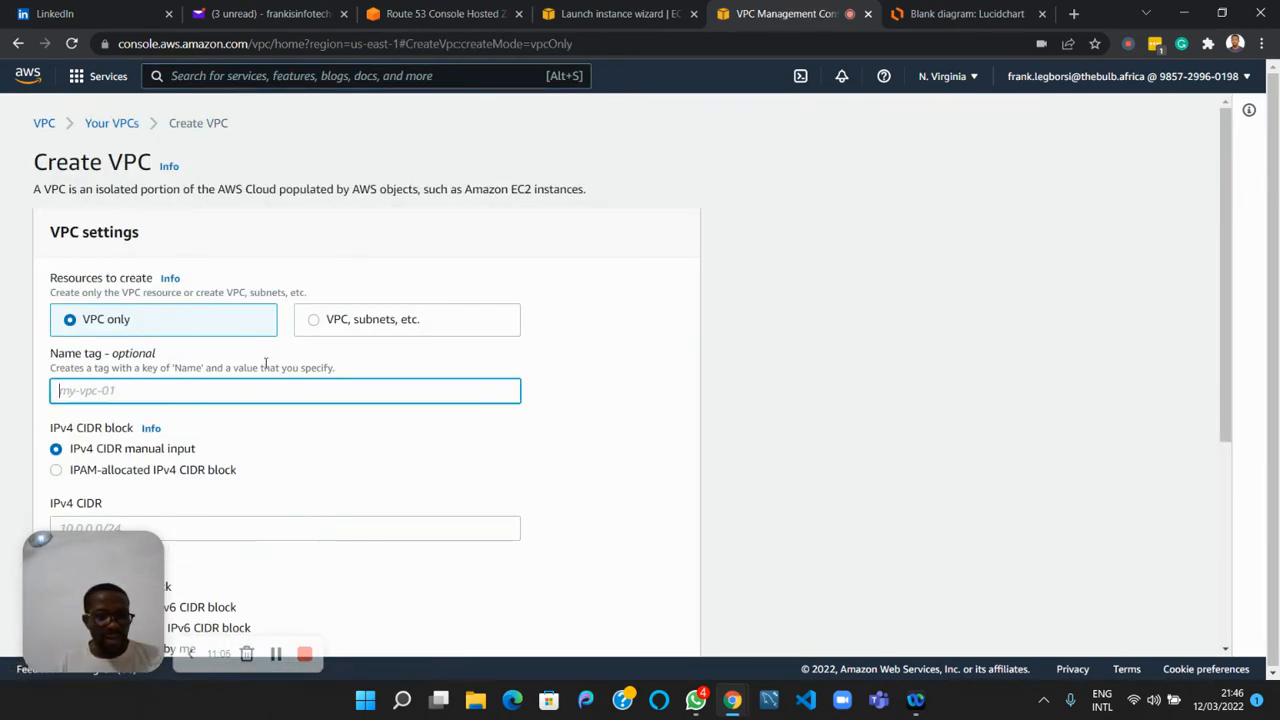
pyautogui.write('my')
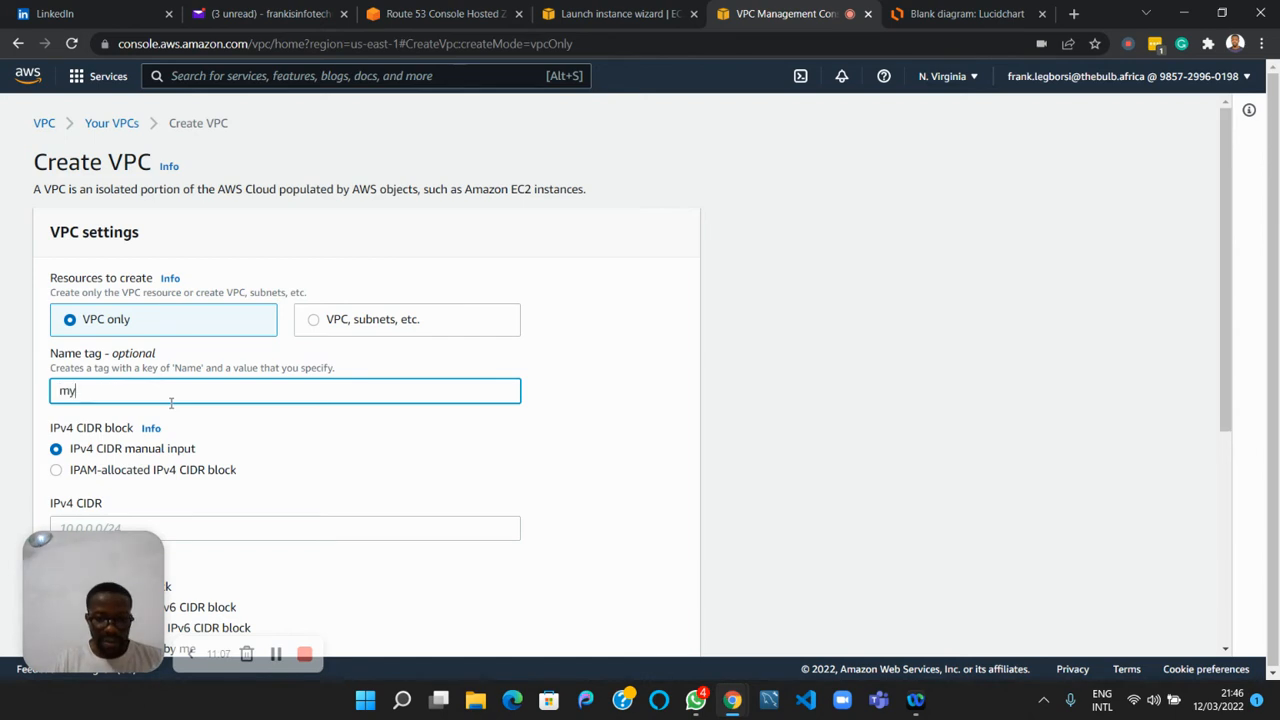
pyautogui.write('vpc')
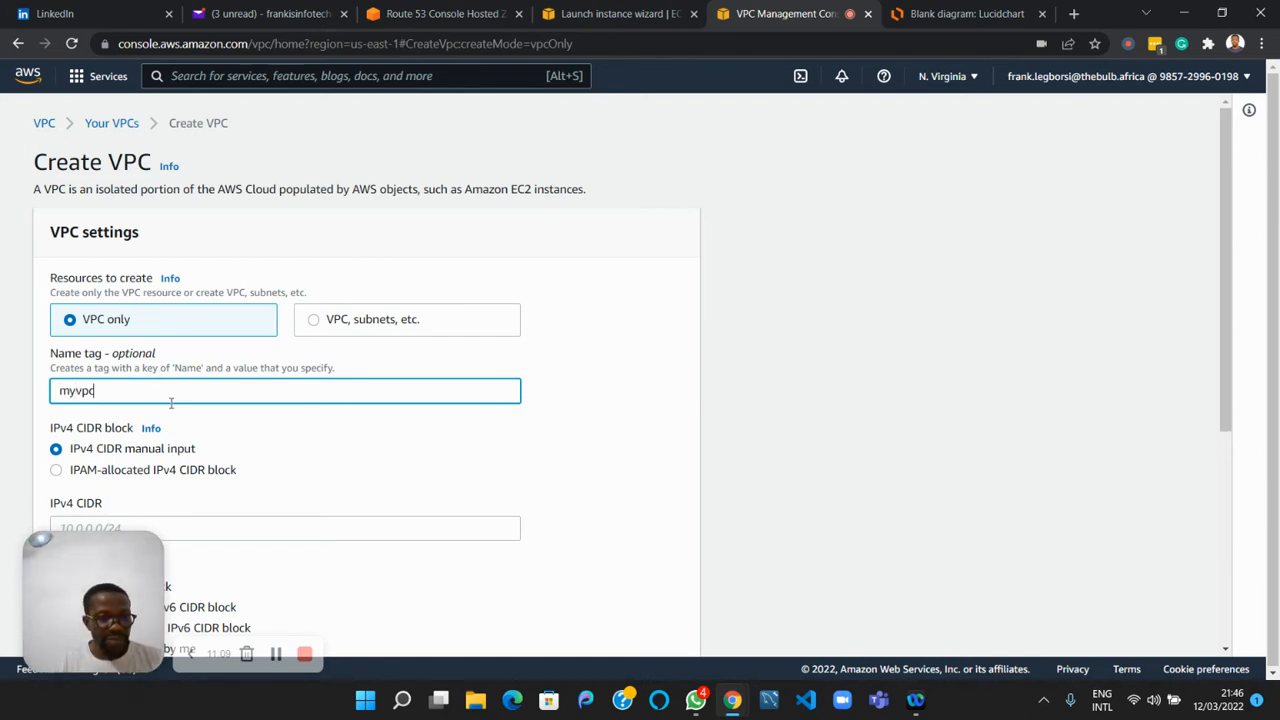
pyautogui.scroll(-2, 171, 402)
pyautogui.click(116, 346)
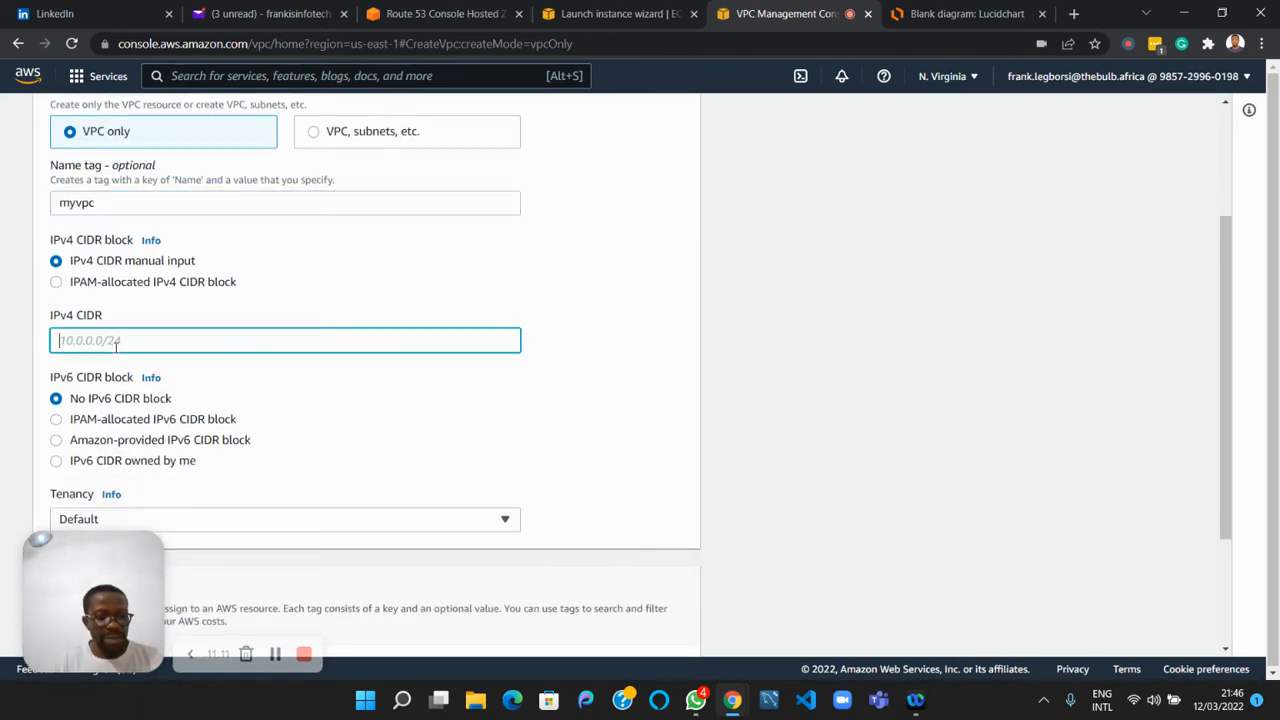
pyautogui.write('10.0.0.0/24')
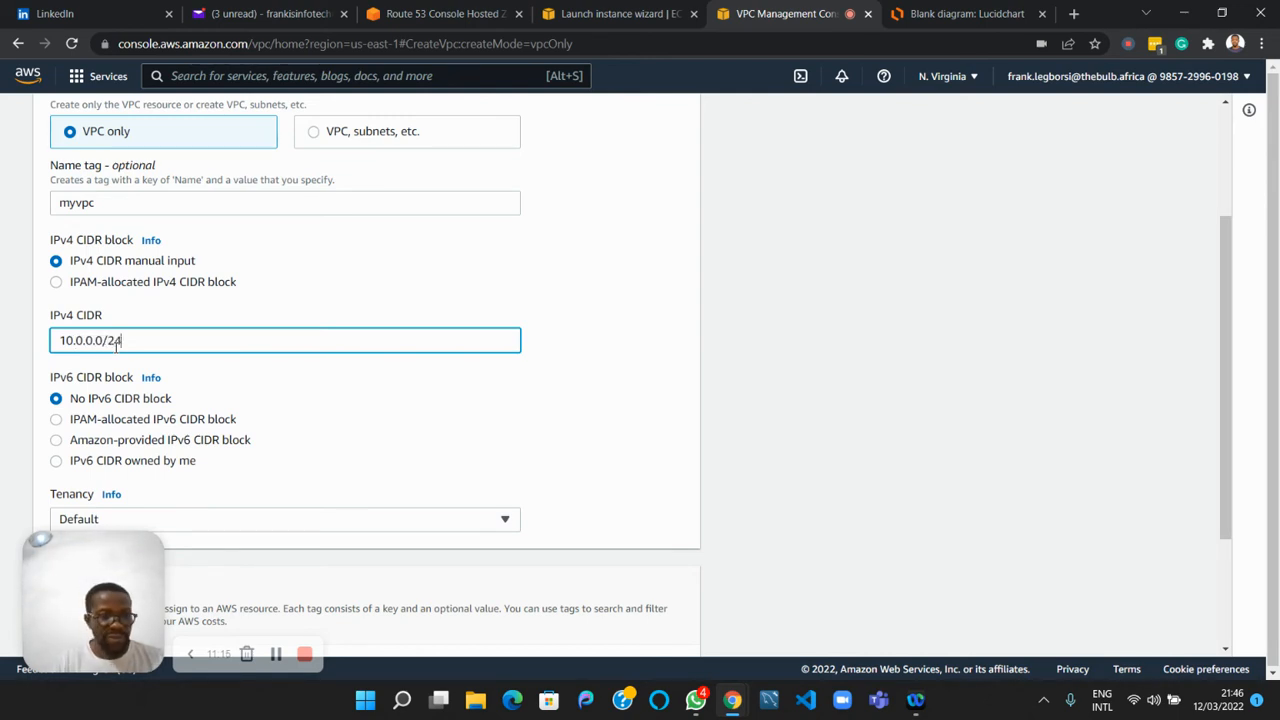
pyautogui.scroll(-1, 100, 335)
pyautogui.scroll(-1, 90, 320)
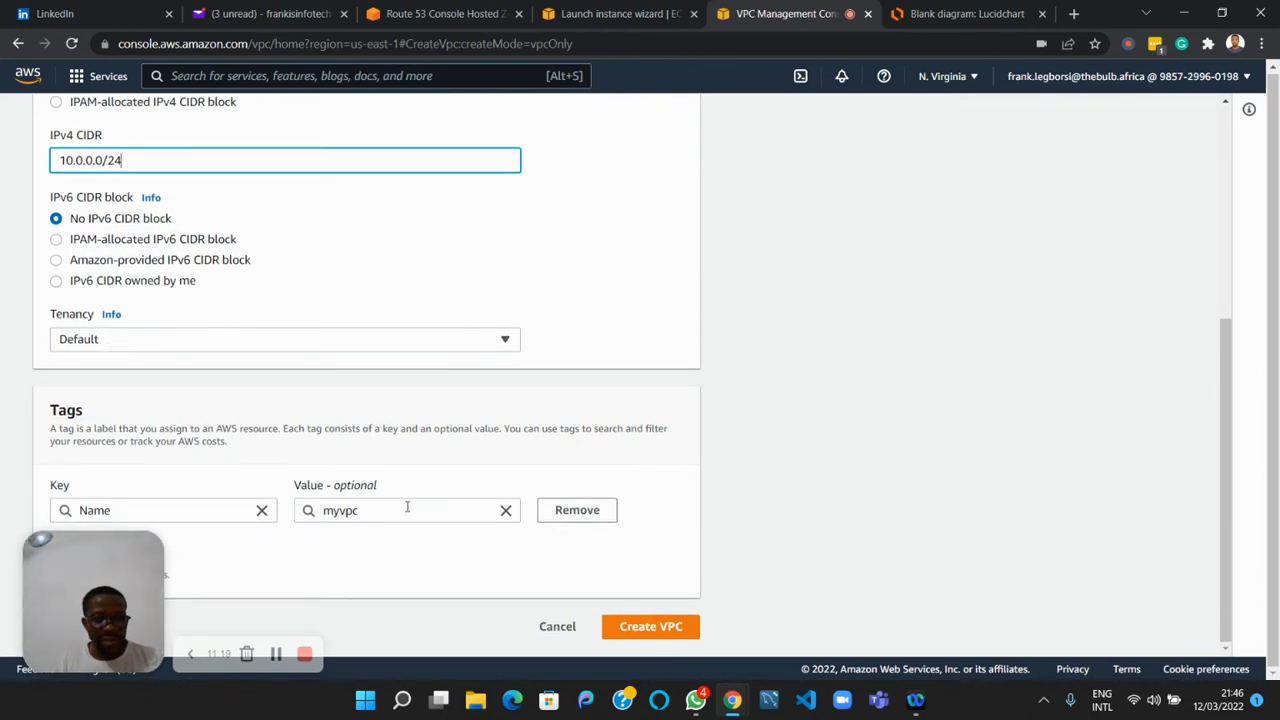
pyautogui.click(662, 634)
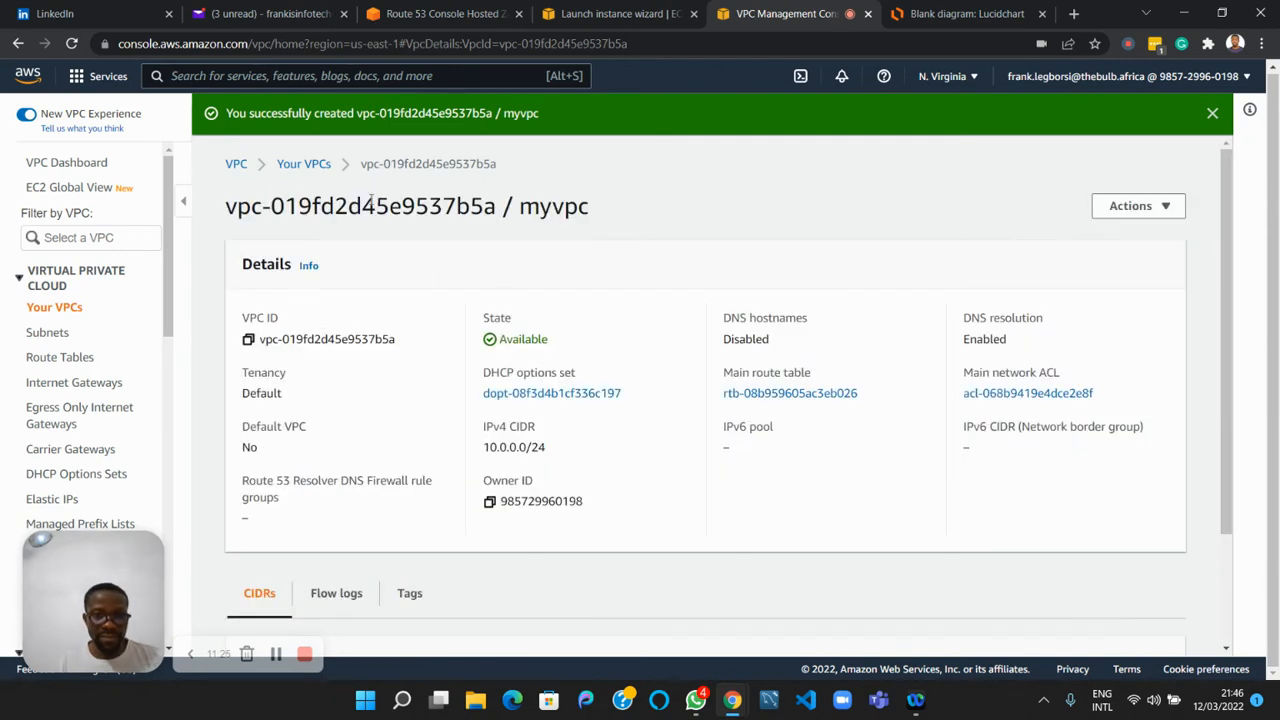
pyautogui.click(297, 164)
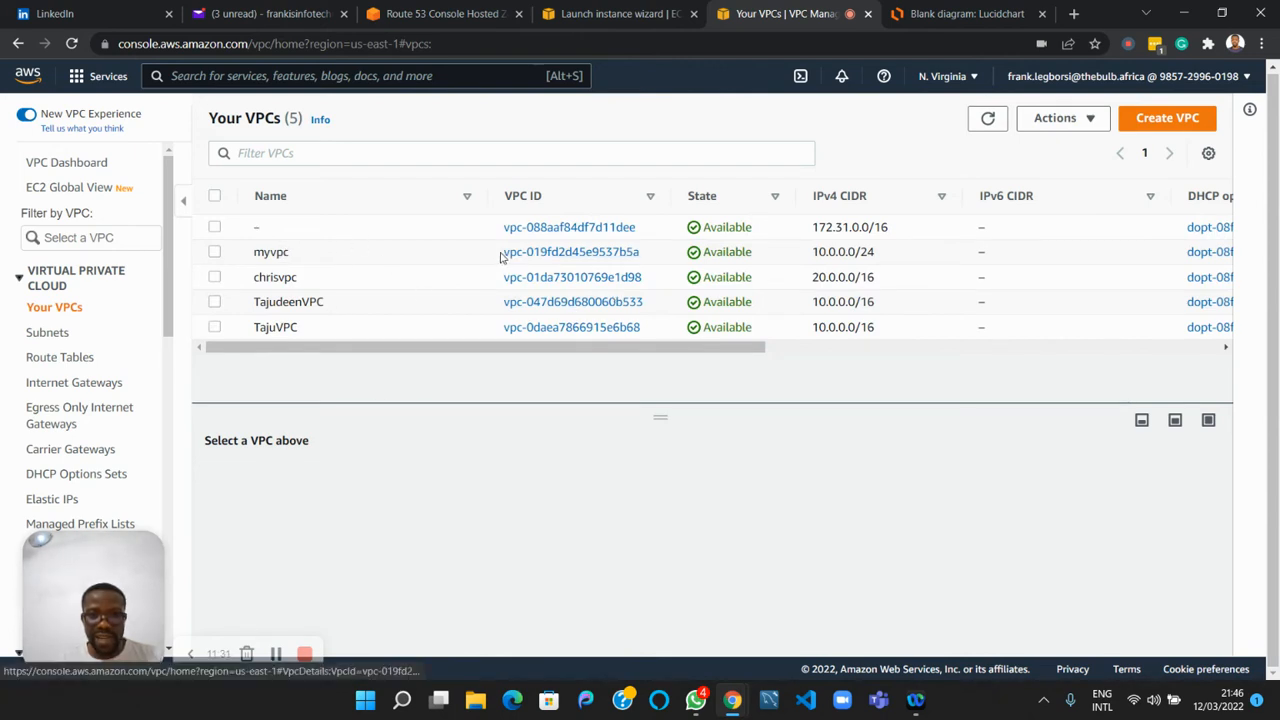
pyautogui.moveTo(501, 257); pyautogui.dragTo(640, 263)
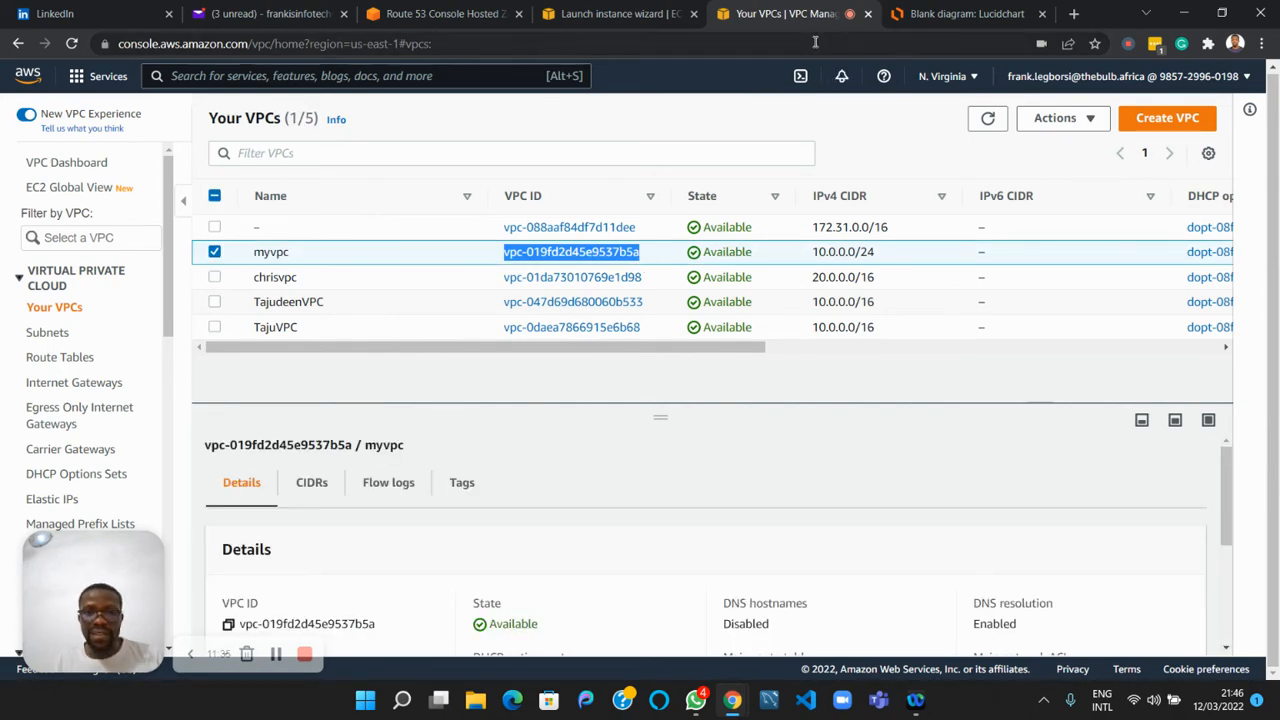
# Set the hosted zone's second VPC association to region US East (N. Virginia) [us-east-1] with the myvpc VPC in Route 53.
pyautogui.click(586, 20)
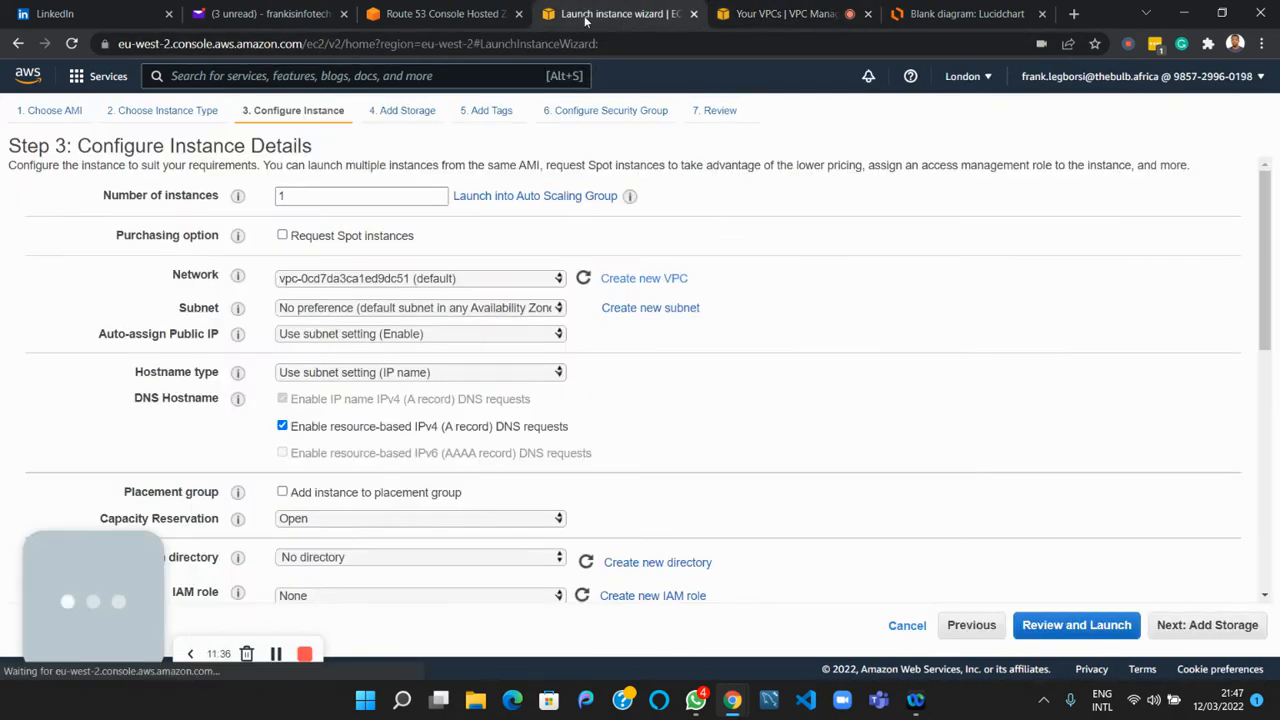
pyautogui.click(470, 14)
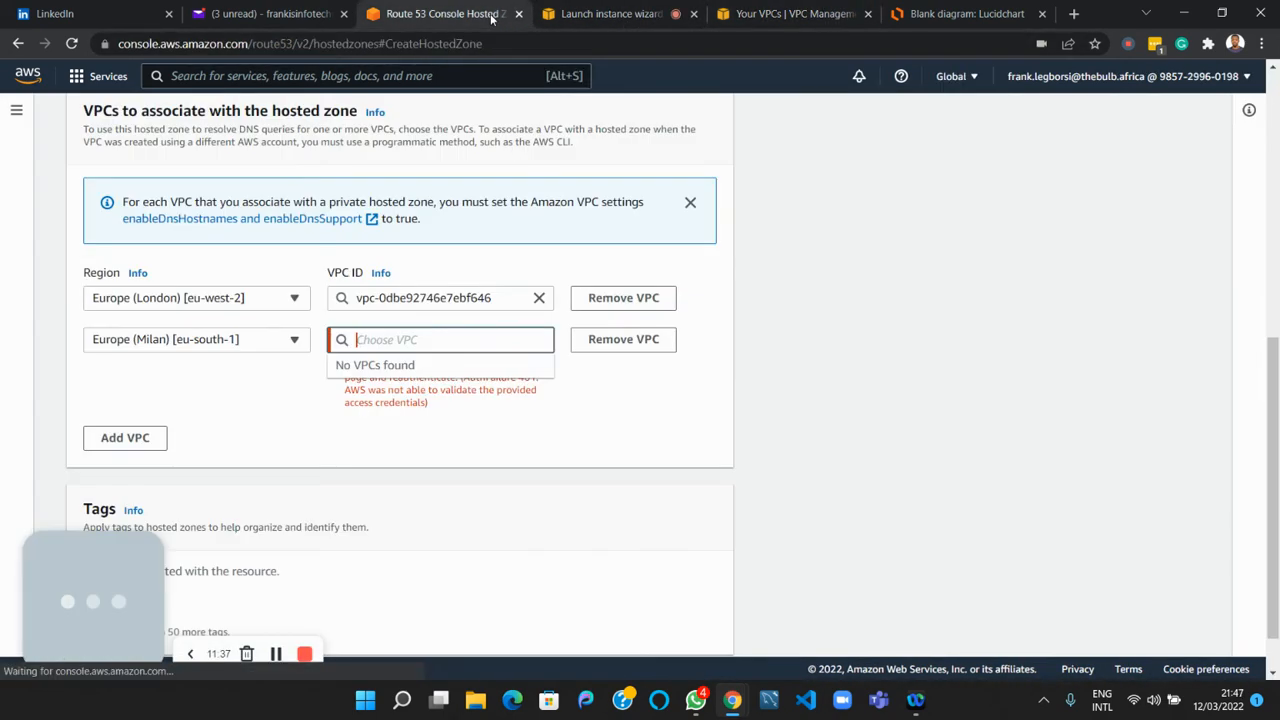
pyautogui.click(263, 340)
pyautogui.write('us')
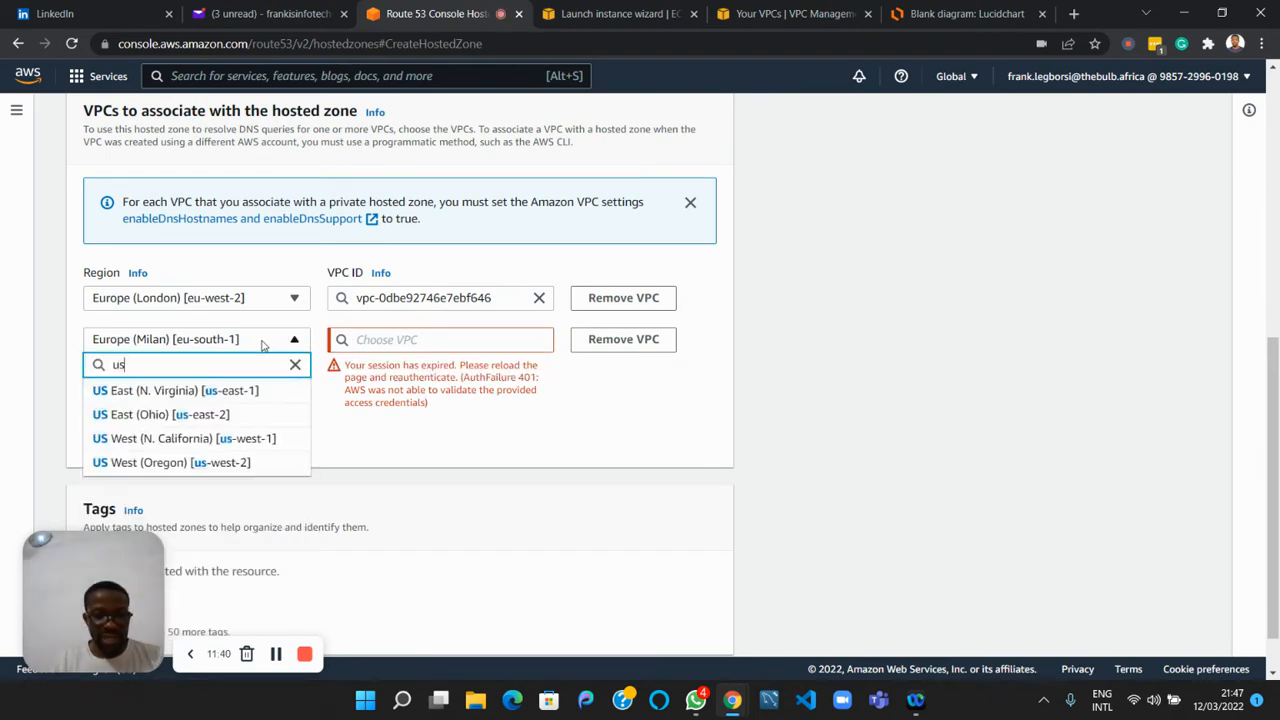
pyautogui.write('-e')
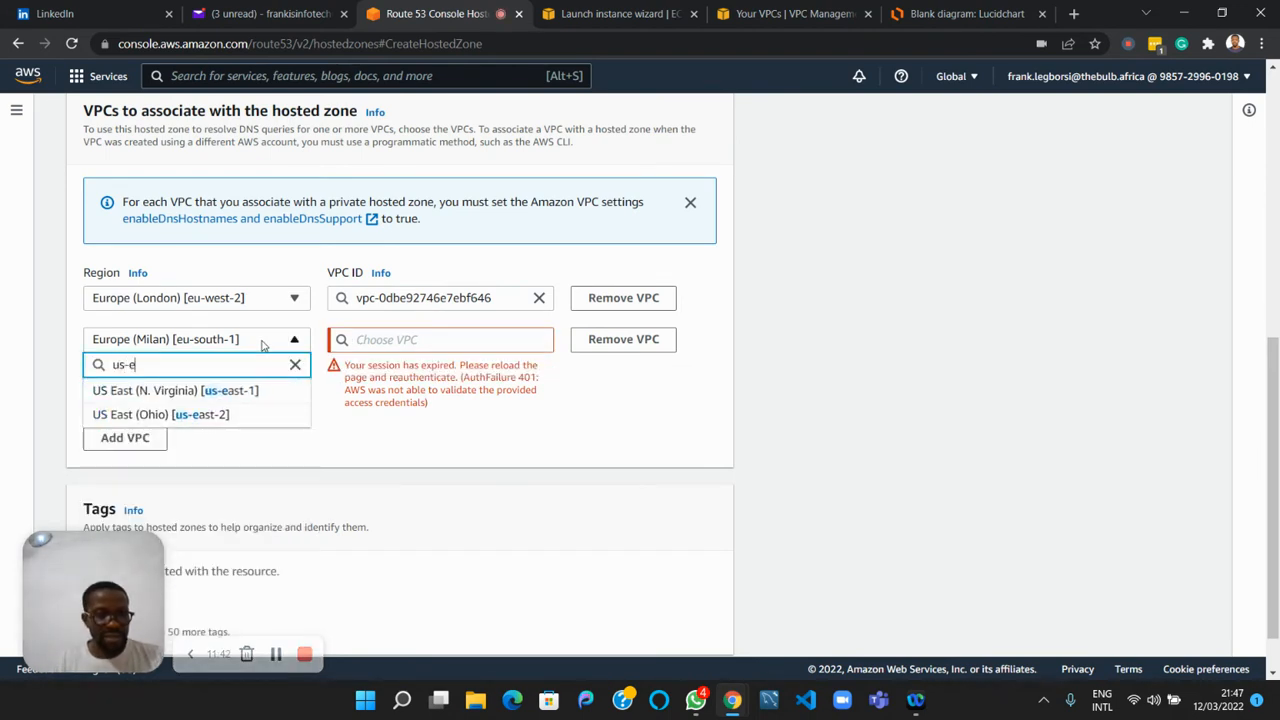
pyautogui.click(245, 394)
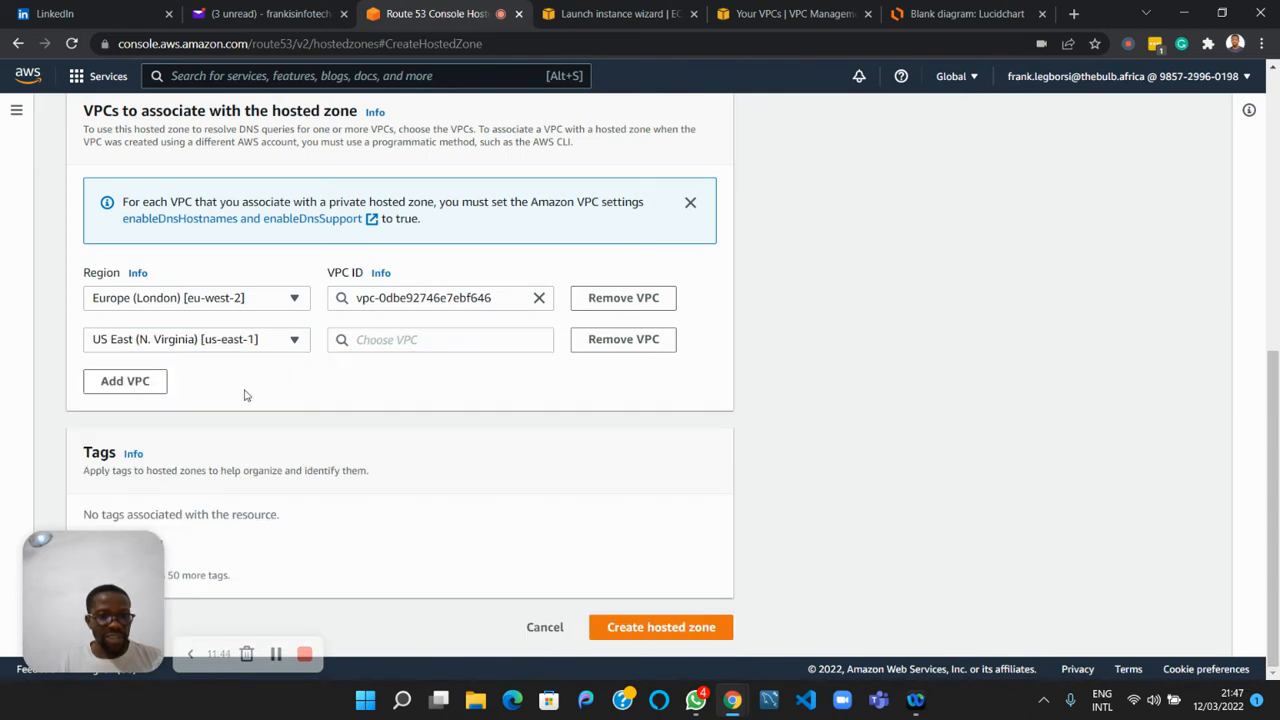
pyautogui.click(408, 340)
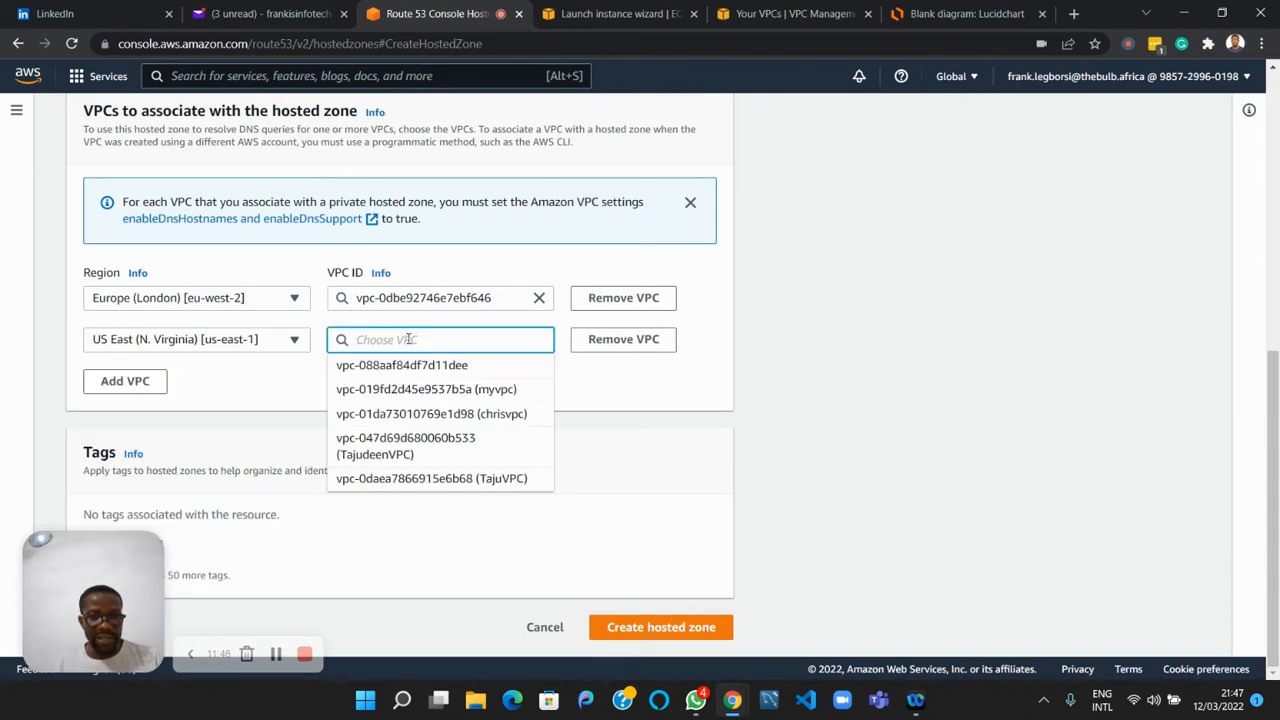
pyautogui.click(450, 391)
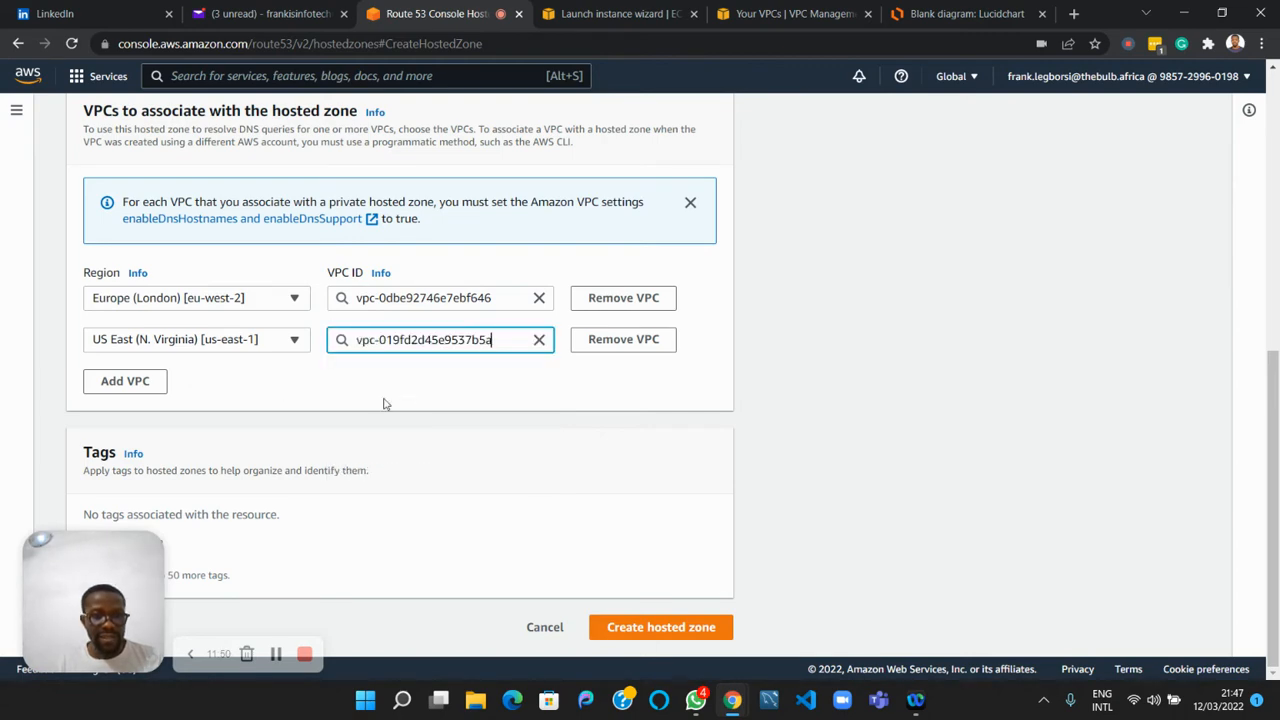
# Review the hosted zone type and associated VPCs, and create the private hosted zone for frankteachesdevops.com.
pyautogui.scroll(1, 398, 420)
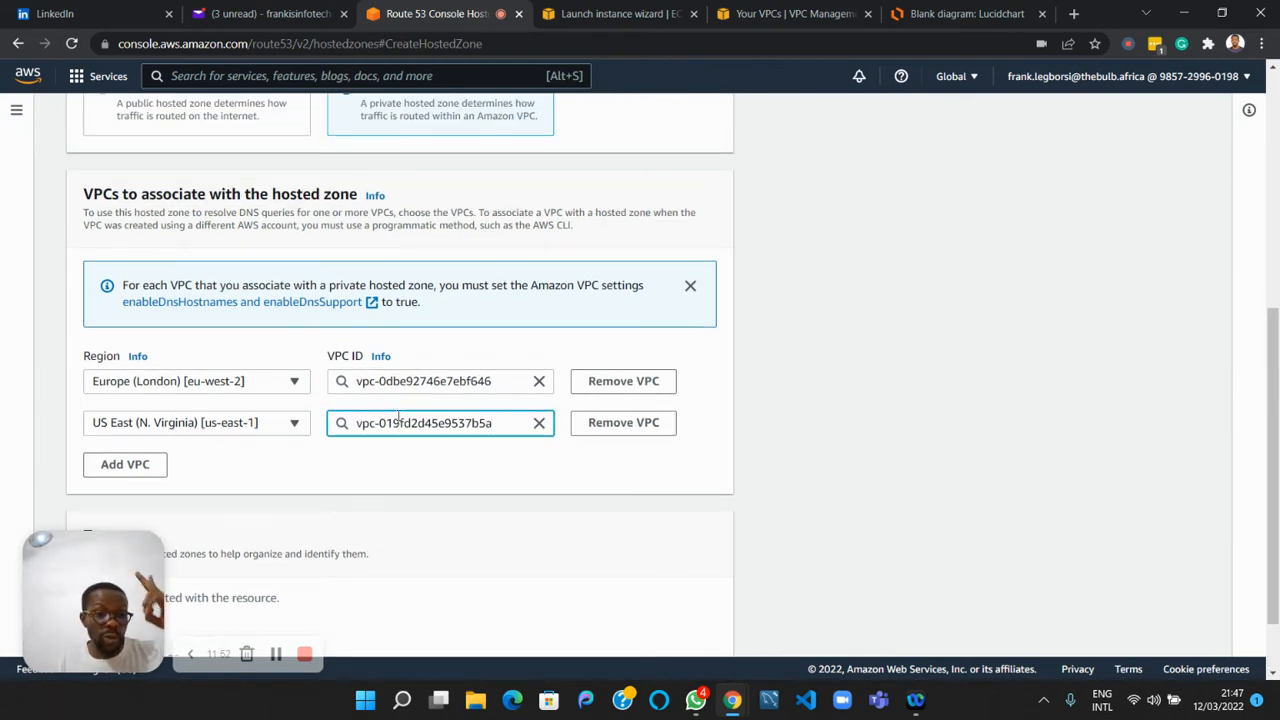
pyautogui.scroll(3, 398, 420)
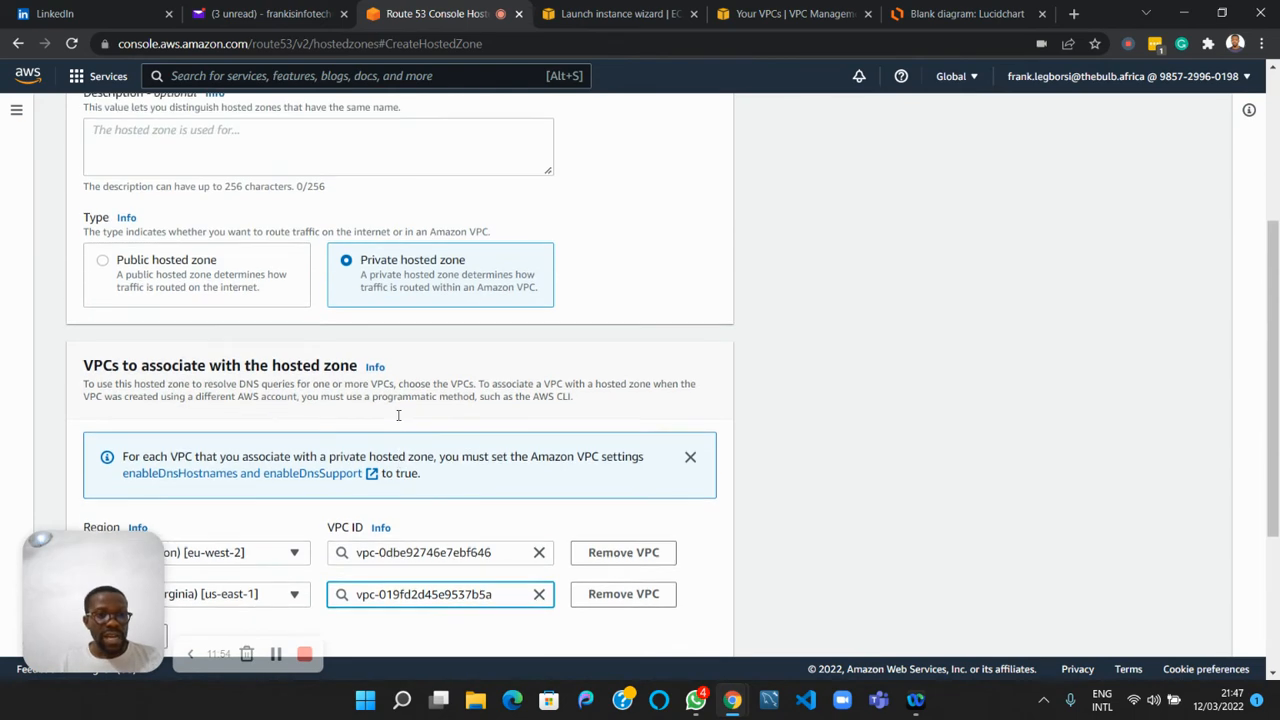
pyautogui.scroll(-4, 398, 420)
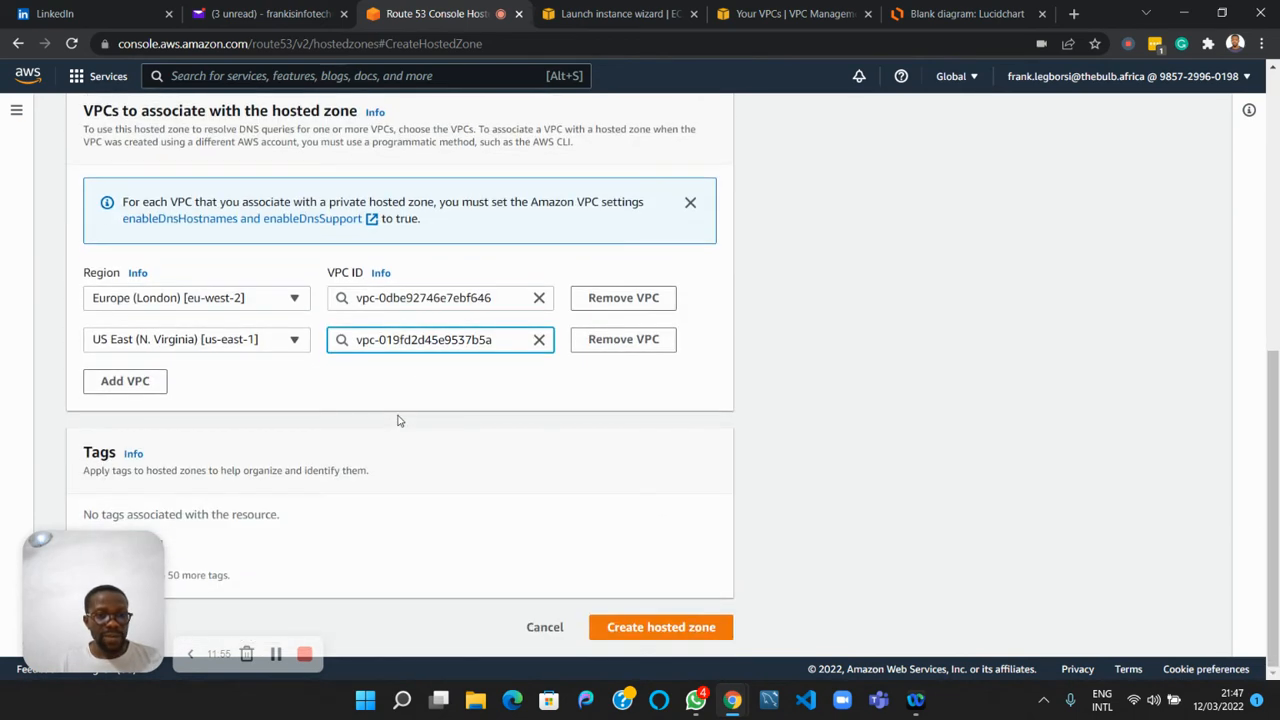
pyautogui.click(661, 627)
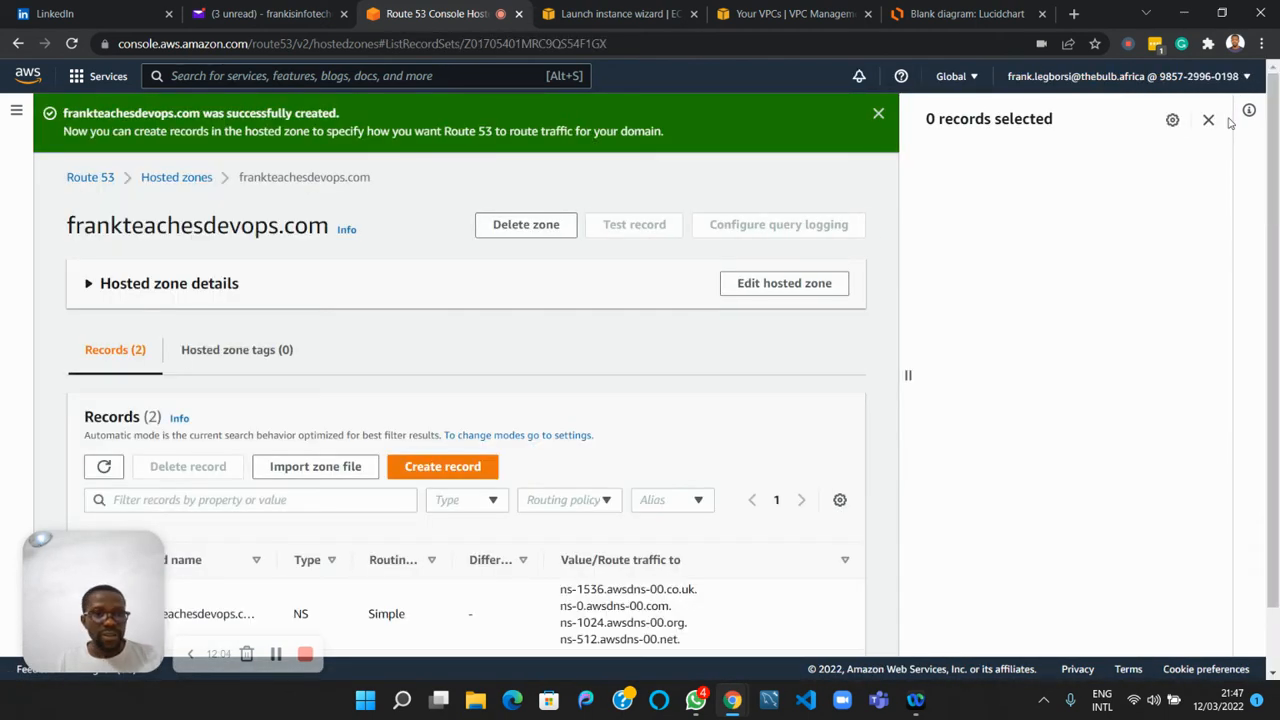
# Examine the frankteachesdevops.com hosted zone's records and compare its name with the subdomains in the Lucidchart diagram.
pyautogui.scroll(-1, 250, 400)
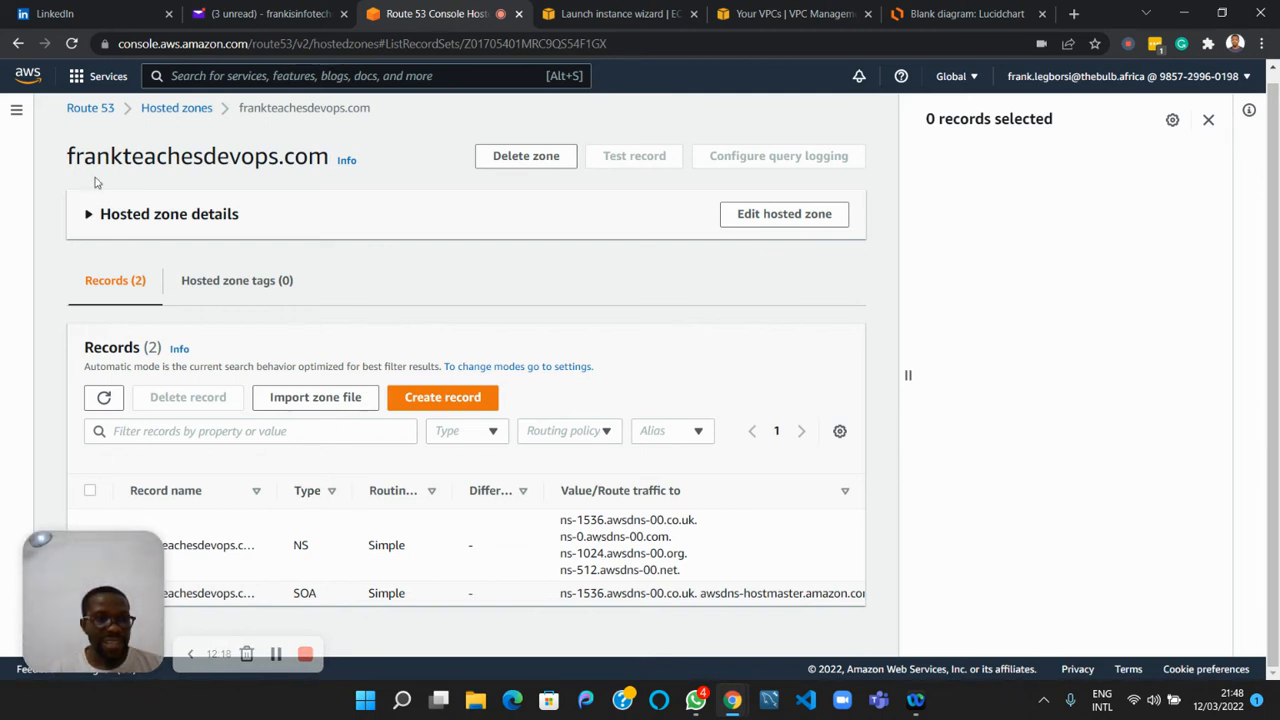
pyautogui.moveTo(67, 163); pyautogui.dragTo(310, 168)
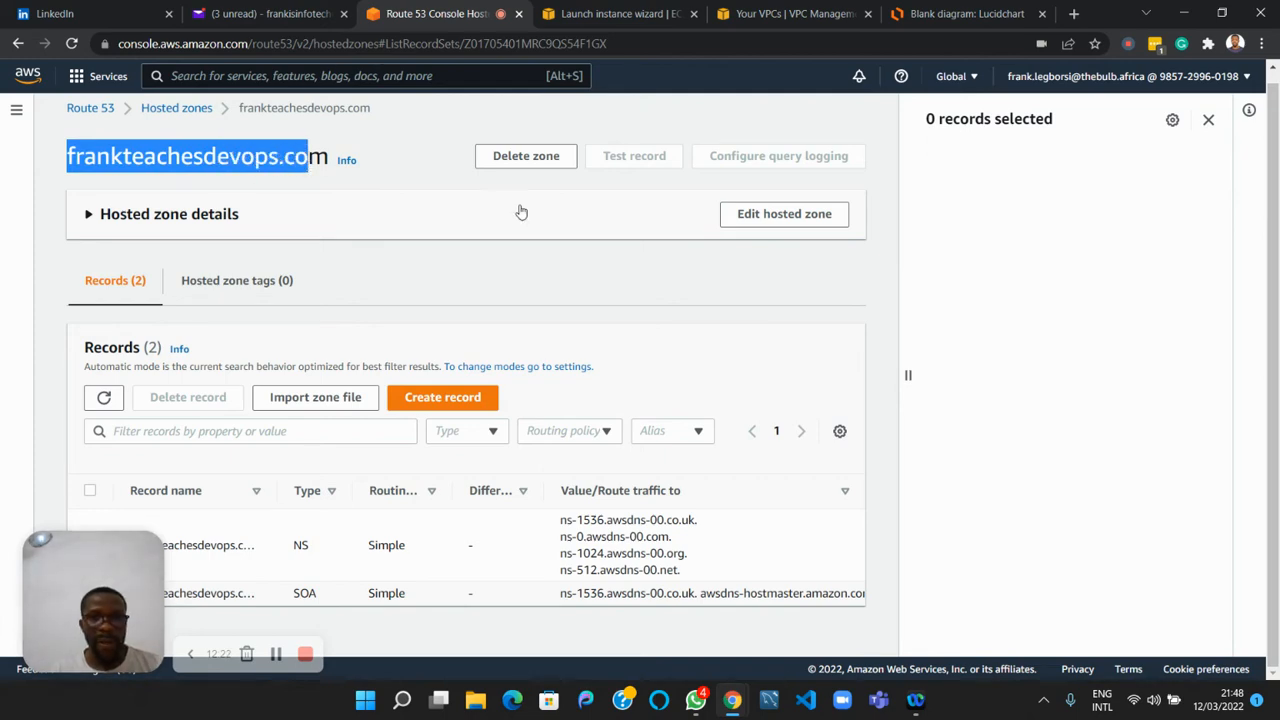
pyautogui.click(918, 14)
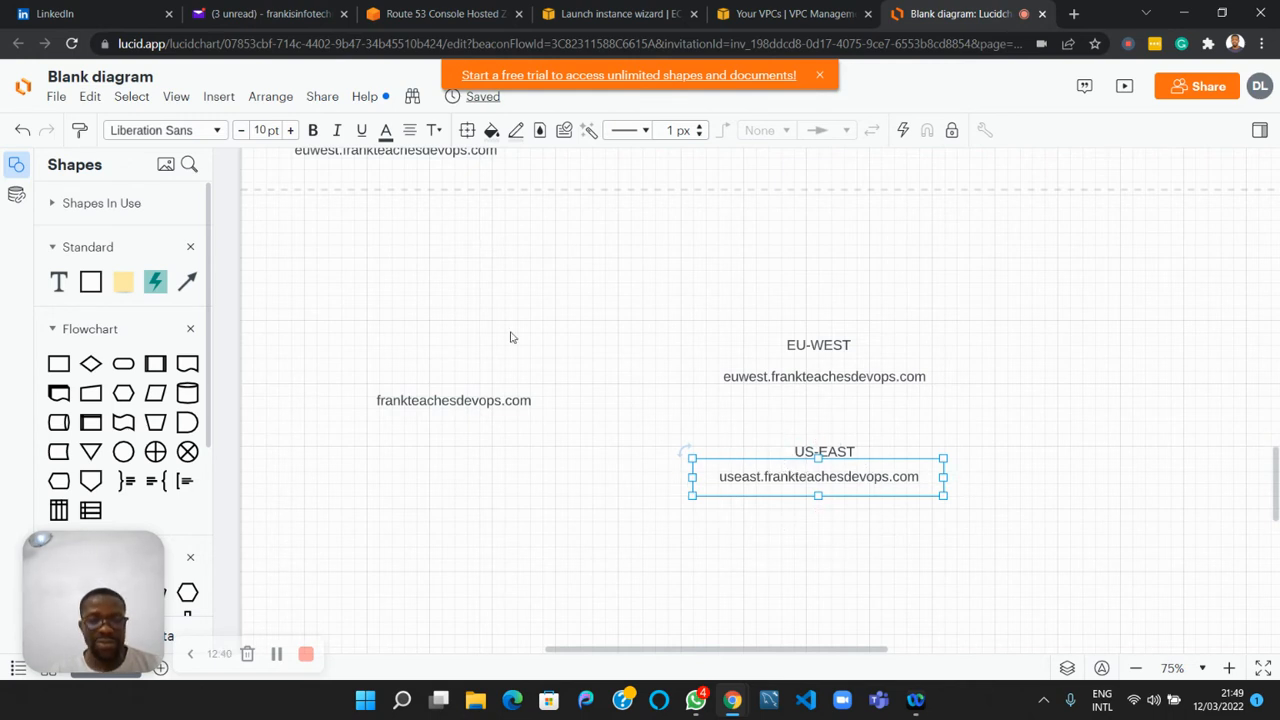
# Set the new London EC2 instance's network to frankVPC in the launch wizard and proceed to the storage step.
pyautogui.click(620, 13)
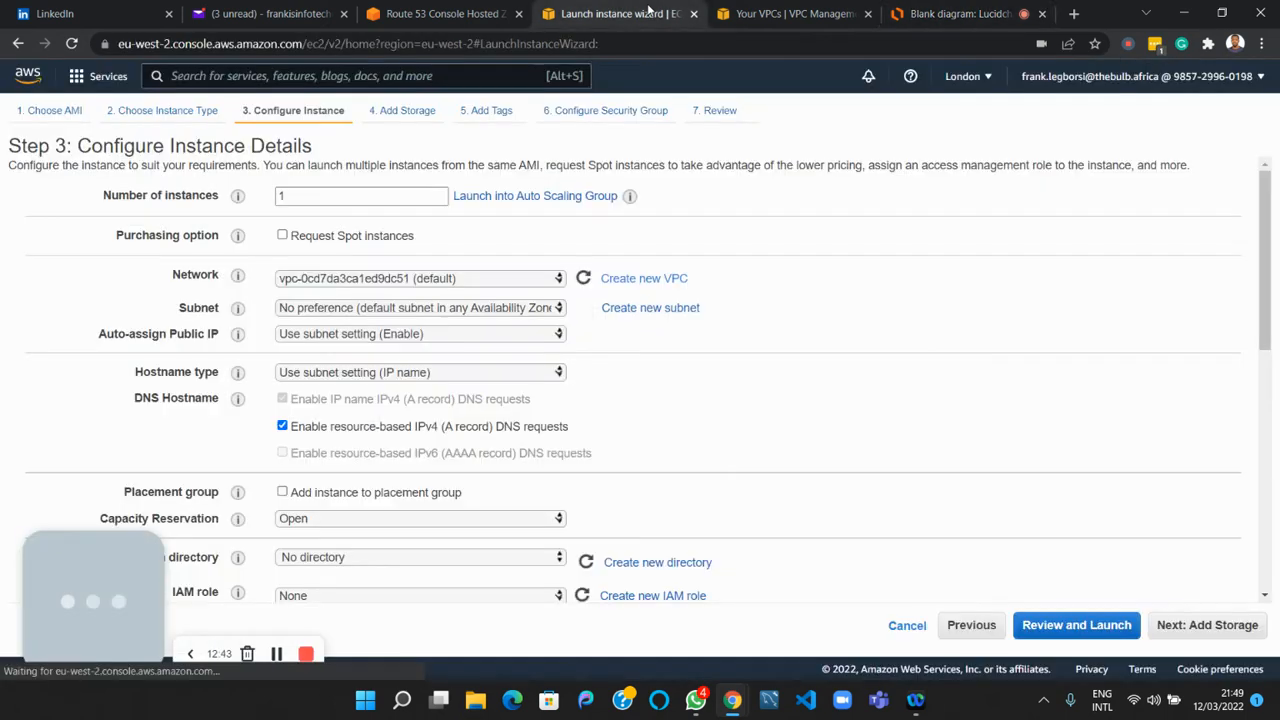
pyautogui.click(460, 279)
pyautogui.click(425, 310)
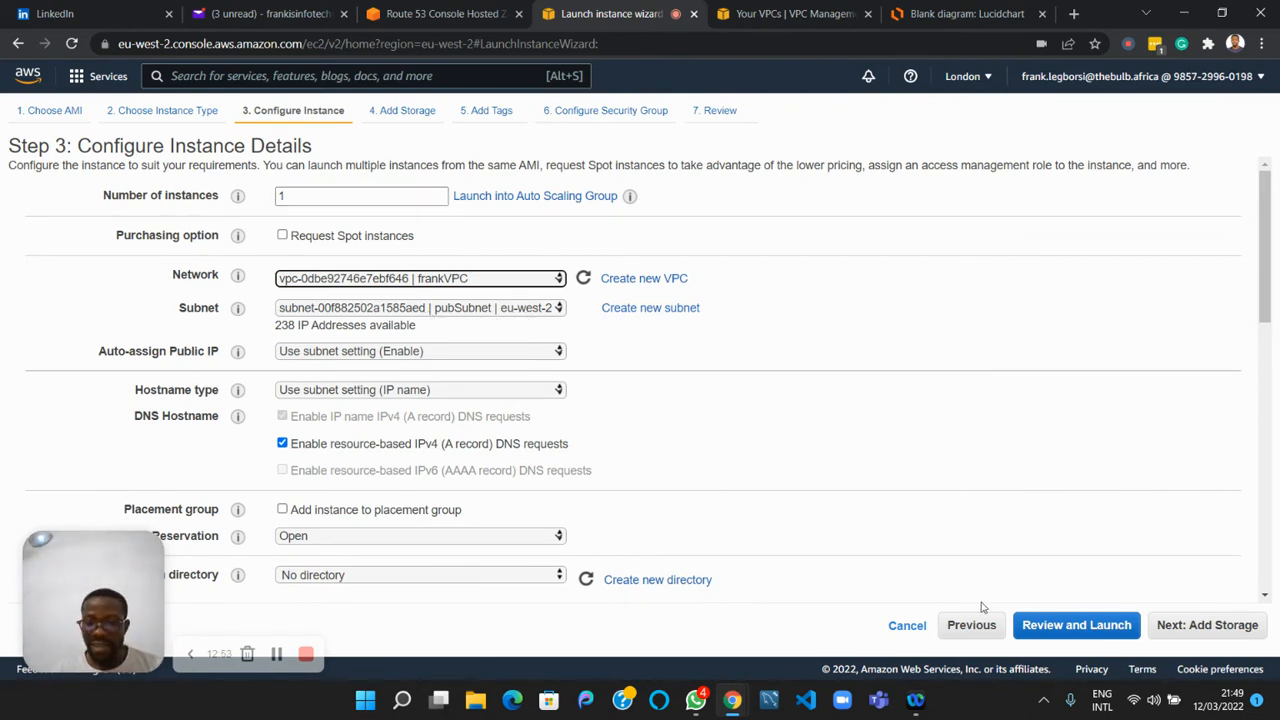
pyautogui.click(1178, 634)
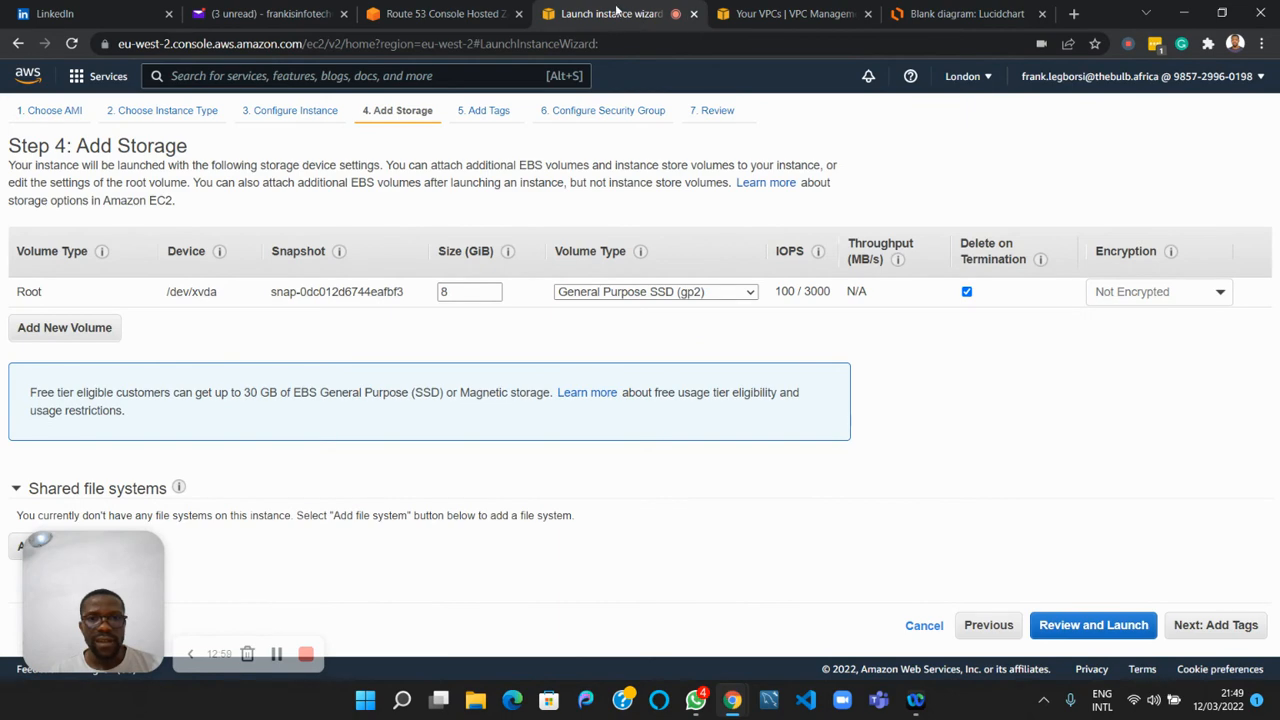
# Duplicate the launch wizard in a second browser tab and bring up the EC2 instances list there, enlarging the list area.
pyautogui.rightClick(602, 22)
pyautogui.press('Escape')
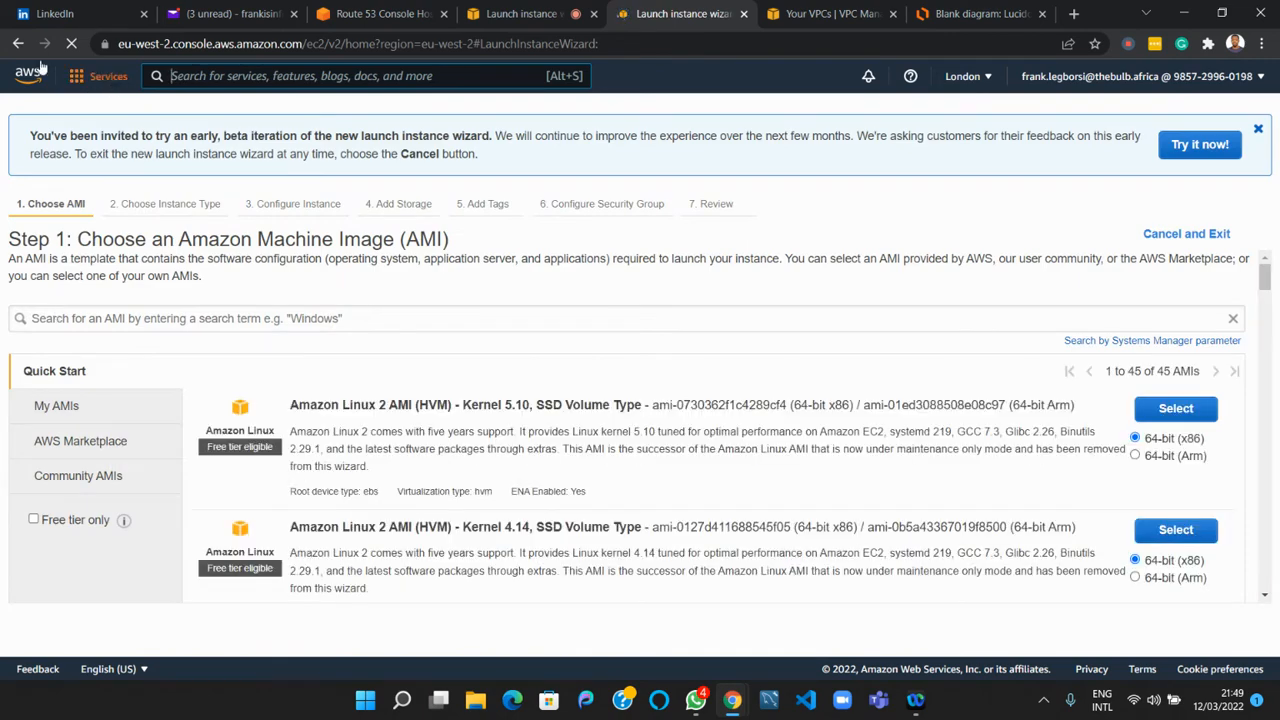
pyautogui.click(18, 44)
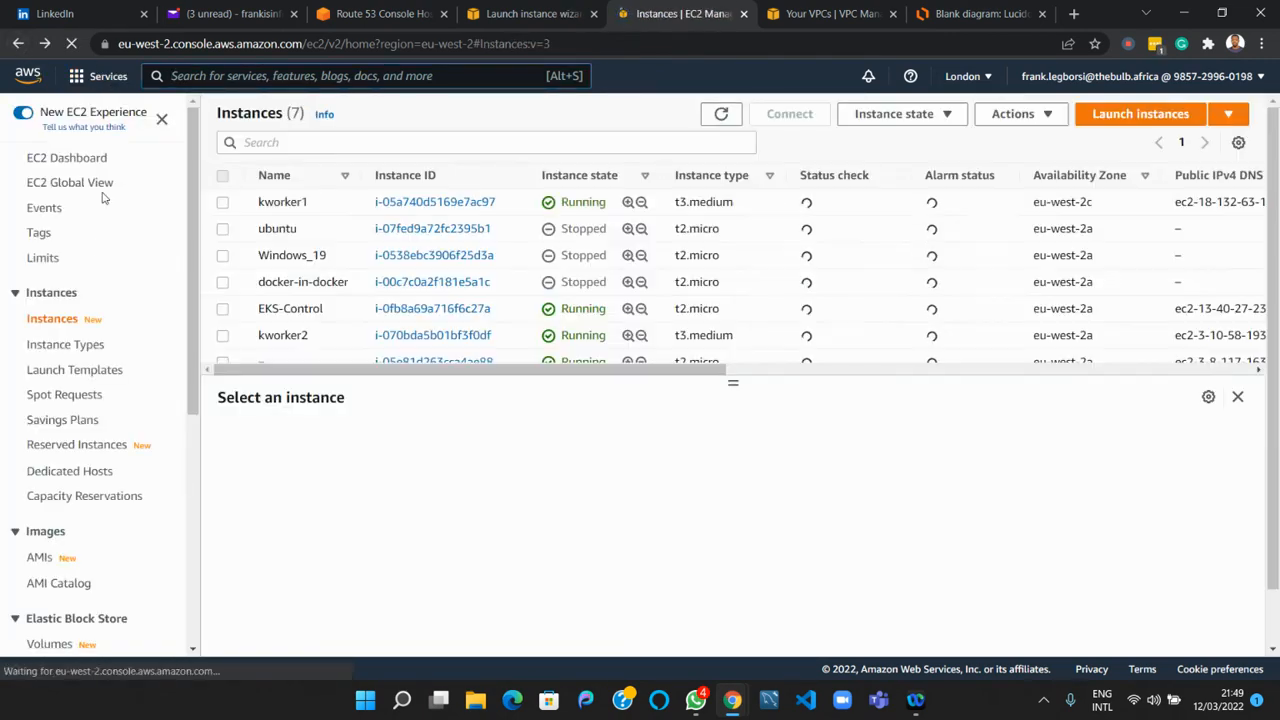
pyautogui.scroll(-2, 330, 334)
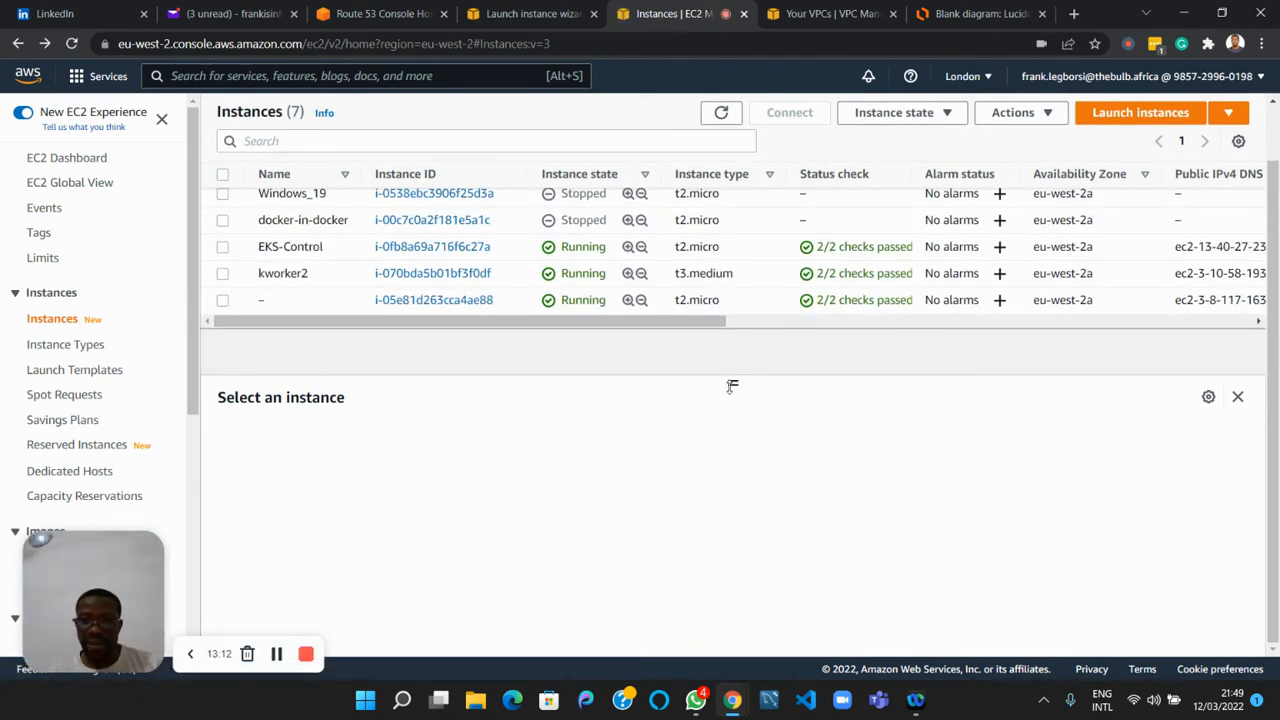
pyautogui.moveTo(733, 385); pyautogui.dragTo(733, 418)
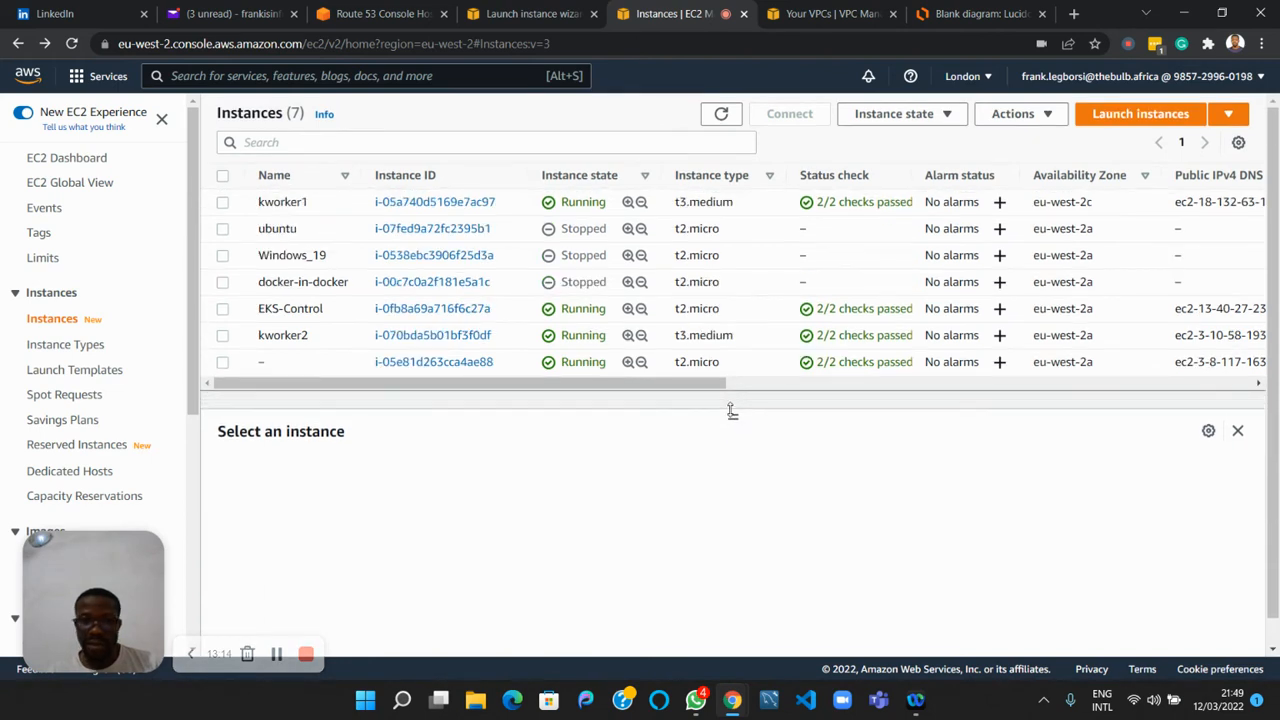
# Name the unnamed running t2.micro instance eu-west.
pyautogui.click(275, 363)
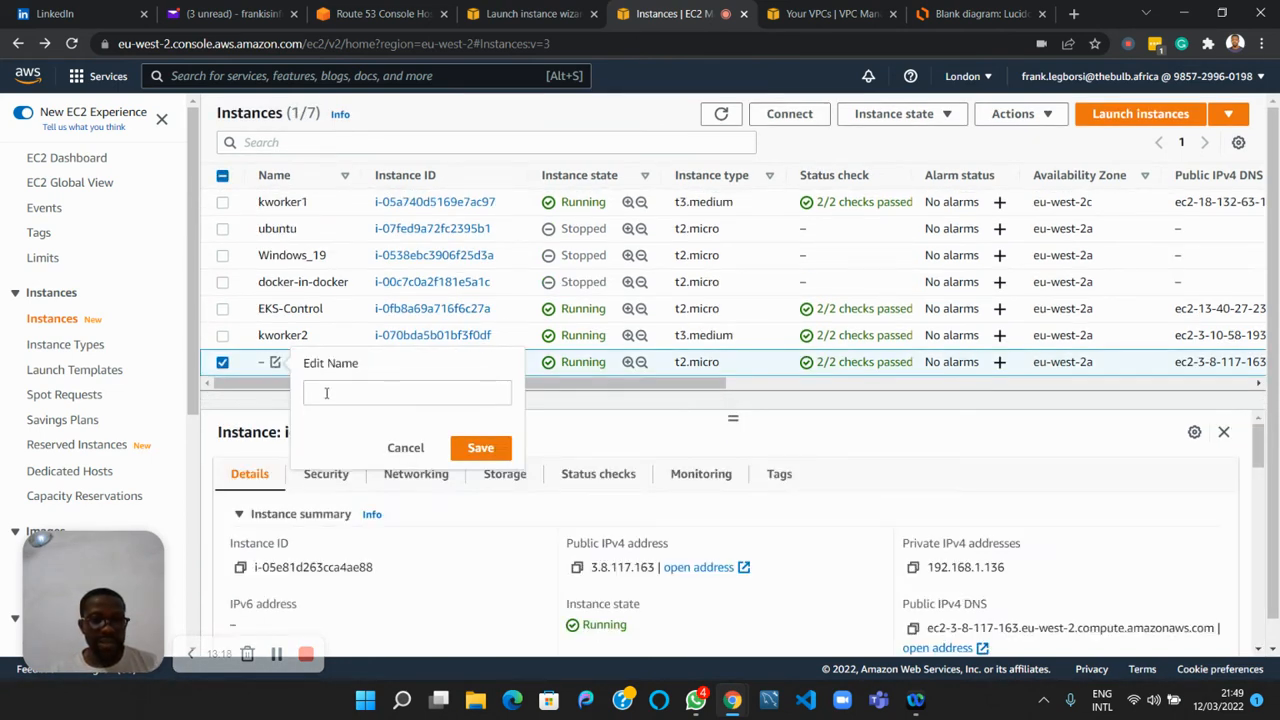
pyautogui.click(326, 393)
pyautogui.write('eu-west')
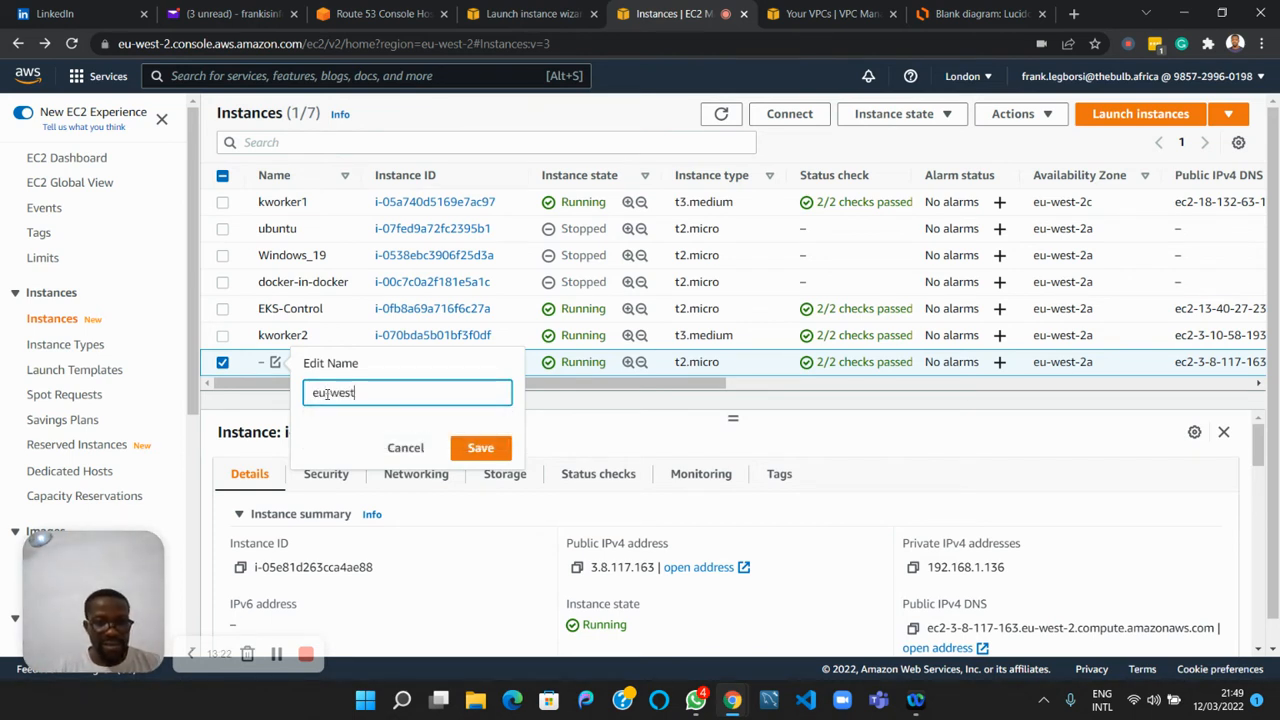
pyautogui.click(465, 447)
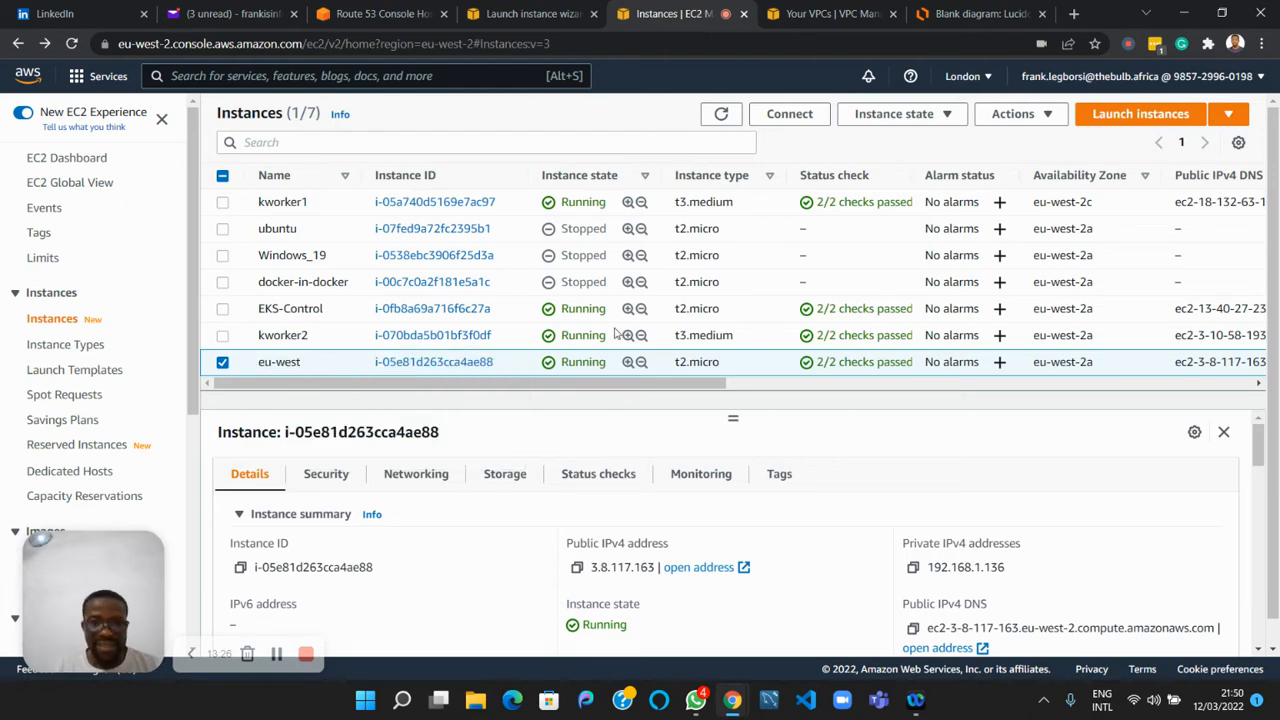
pyautogui.click(564, 24)
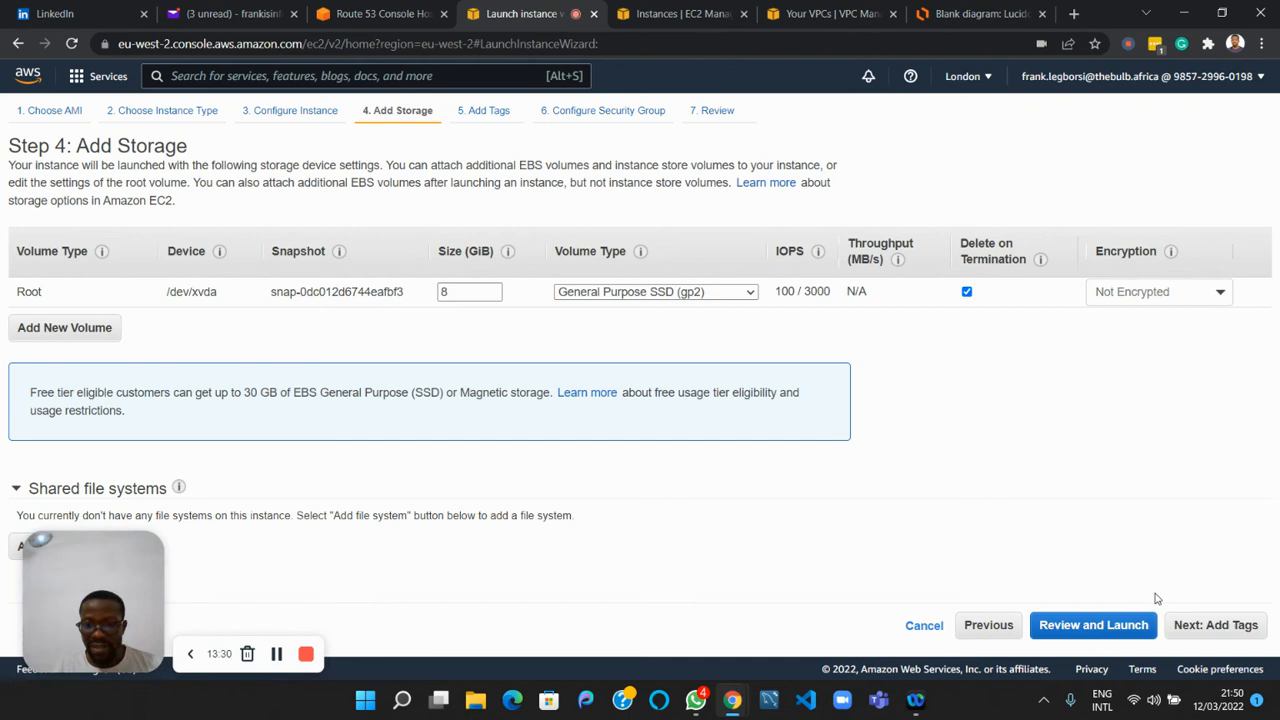
pyautogui.click(1202, 630)
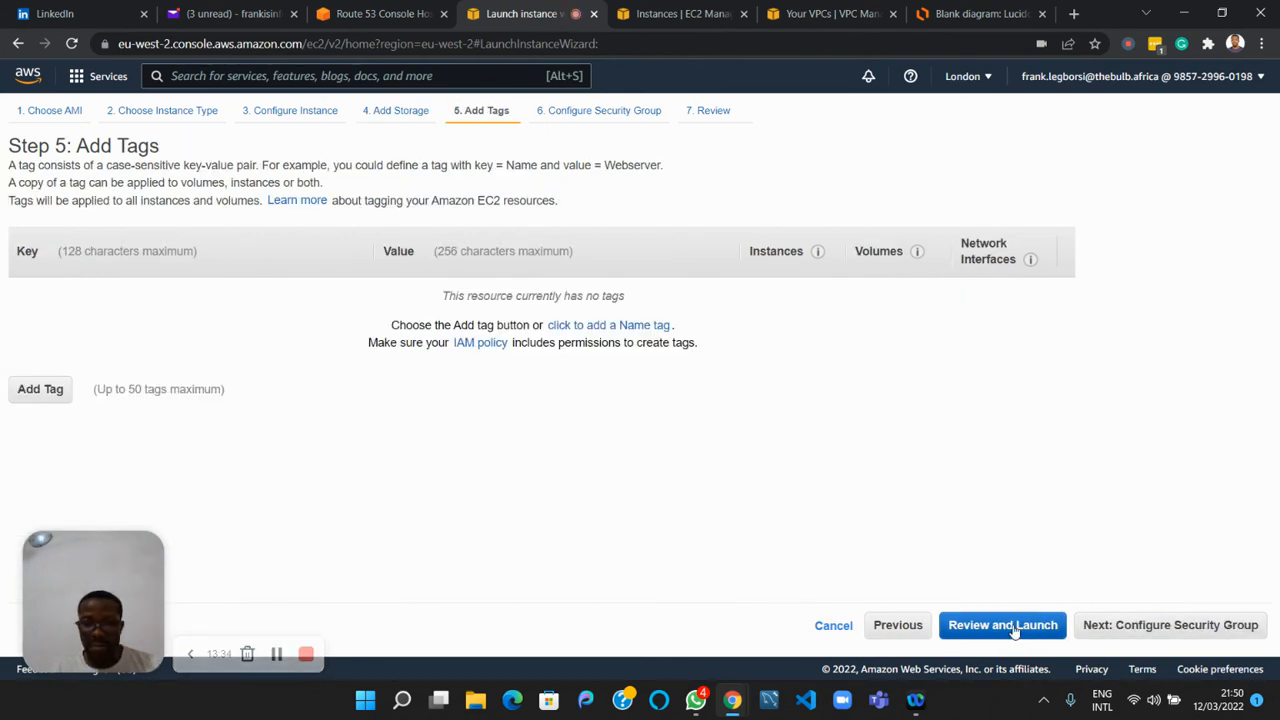
pyautogui.click(897, 625)
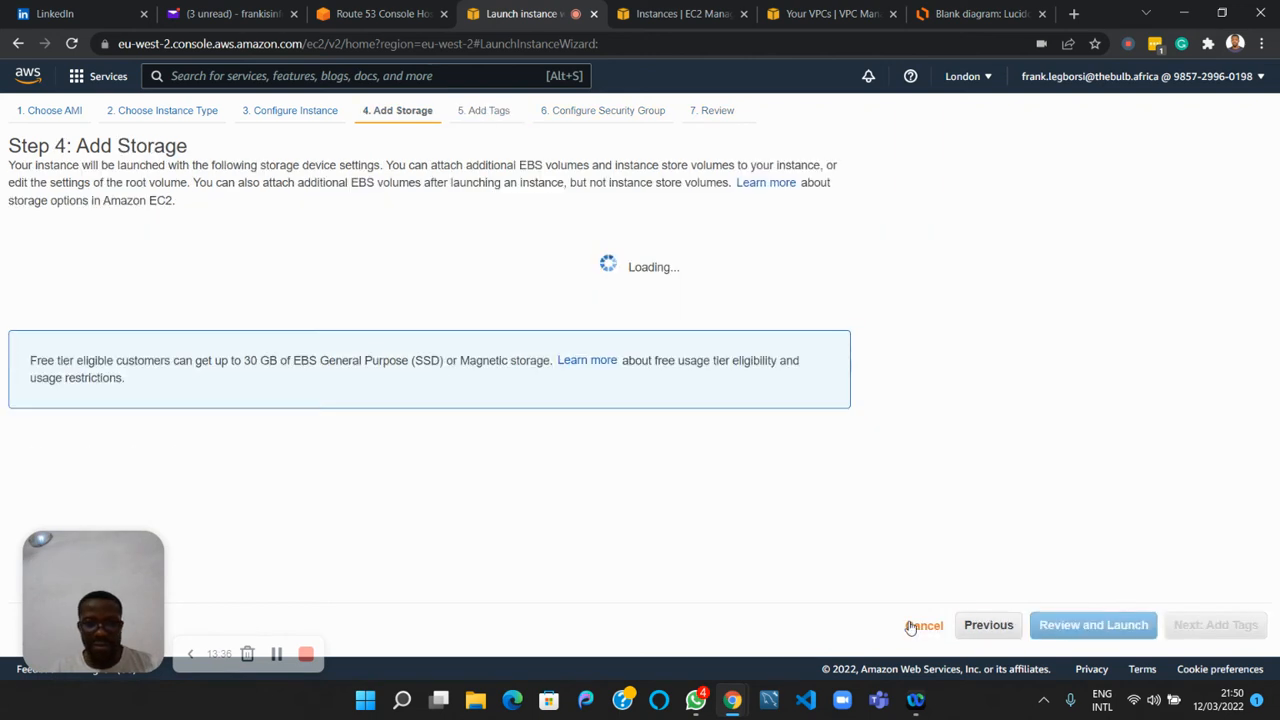
pyautogui.click(970, 625)
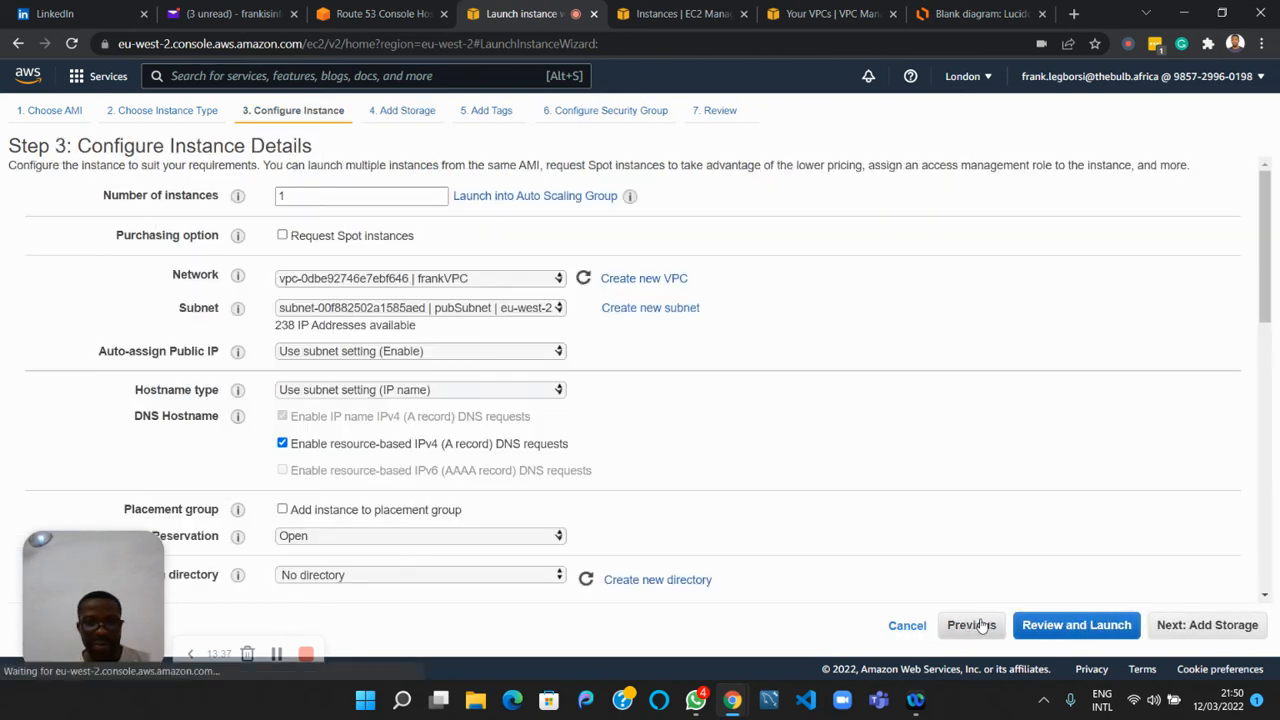
pyautogui.click(465, 310)
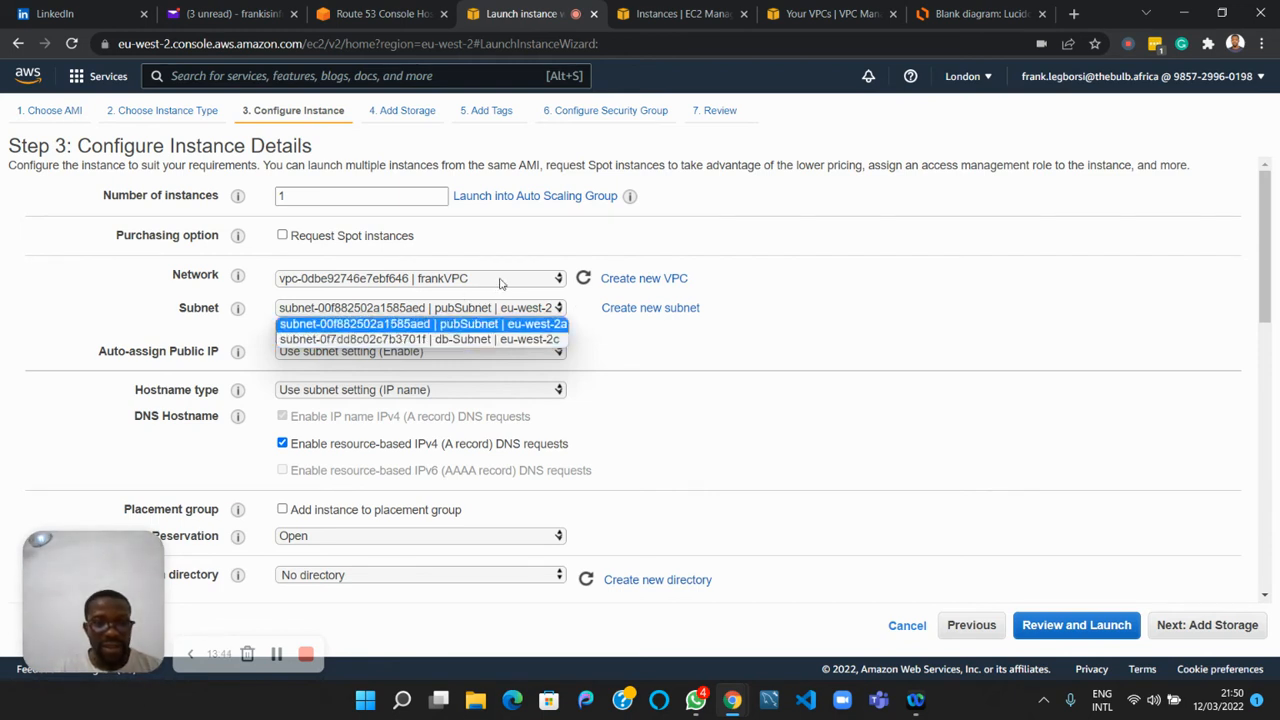
pyautogui.click(462, 281)
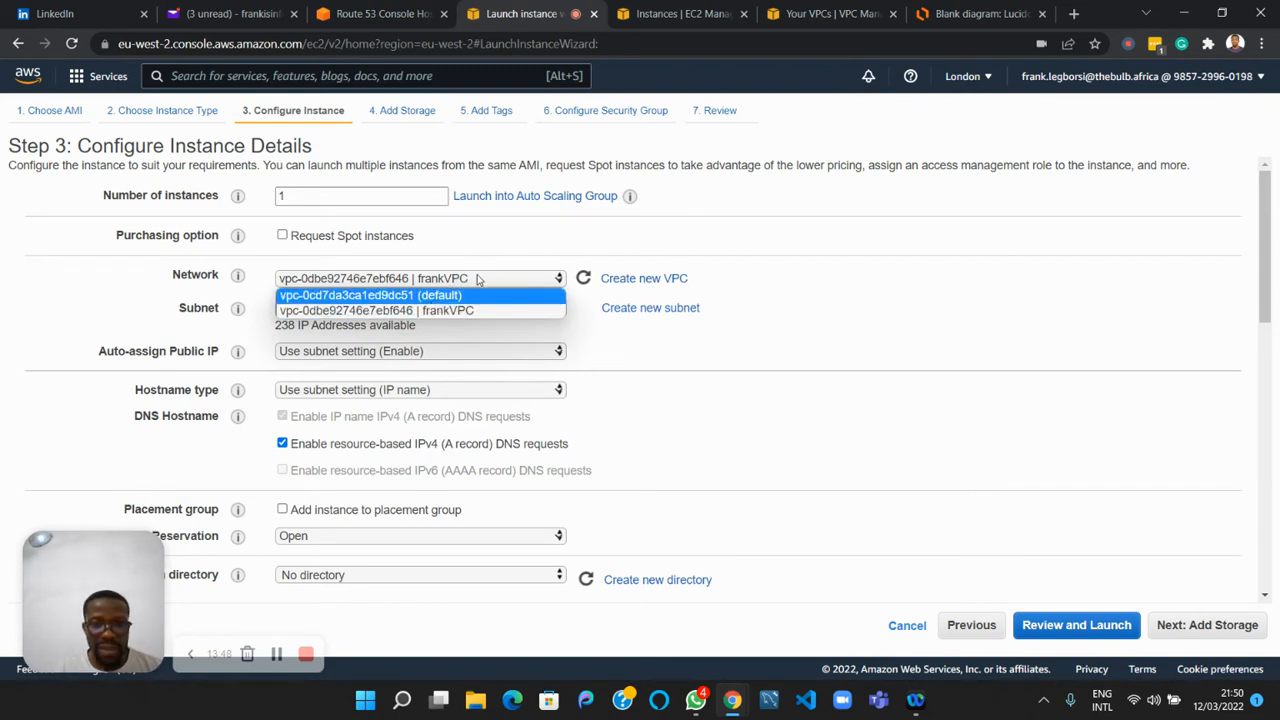
pyautogui.click(589, 237)
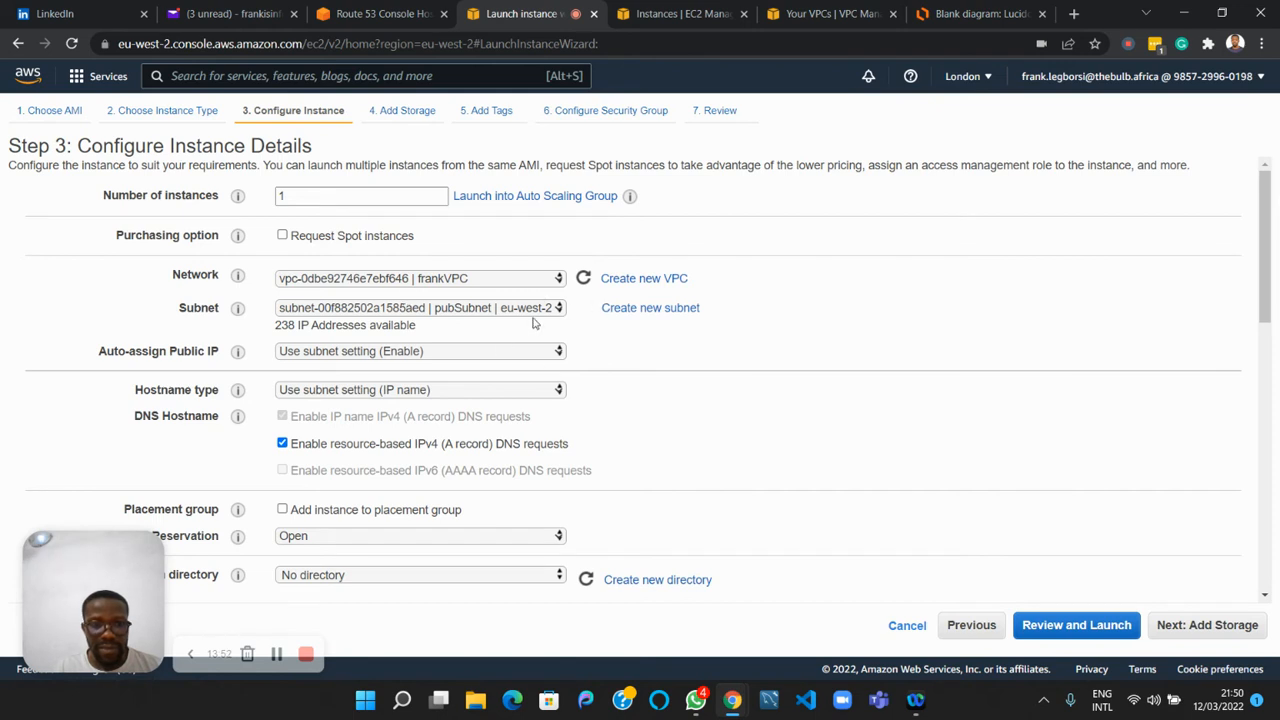
pyautogui.click(467, 284)
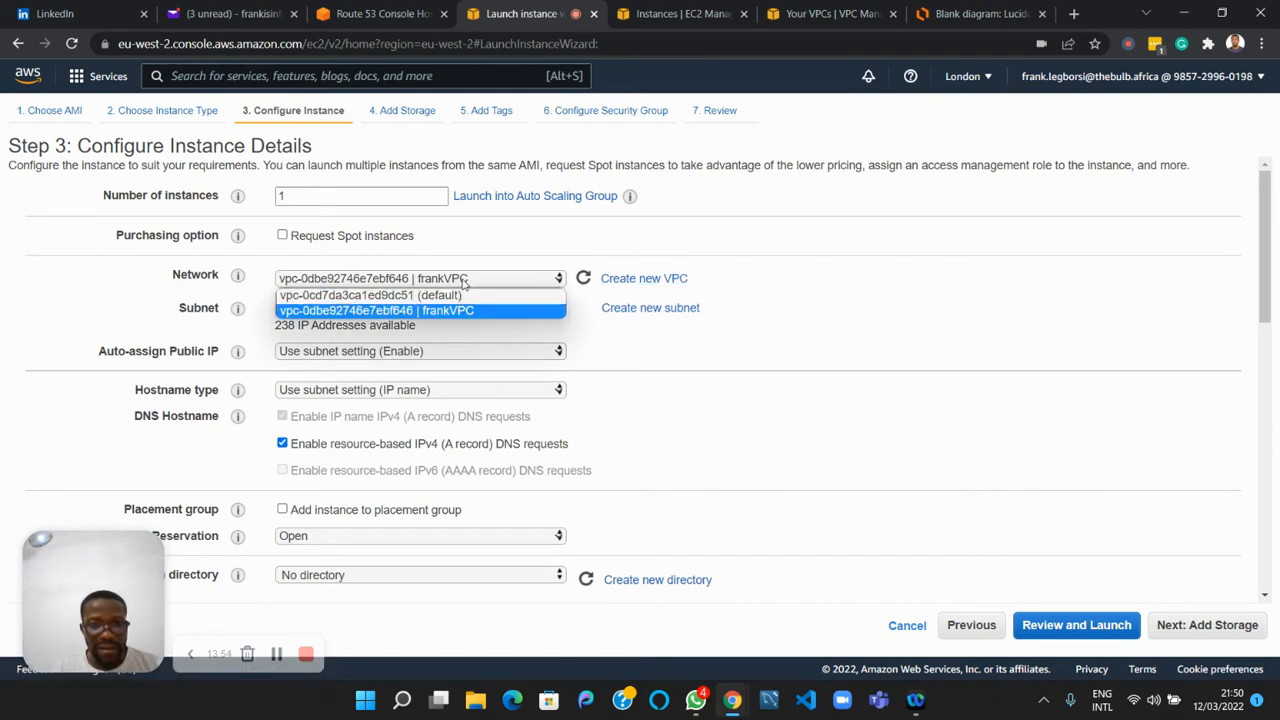
pyautogui.click(438, 294)
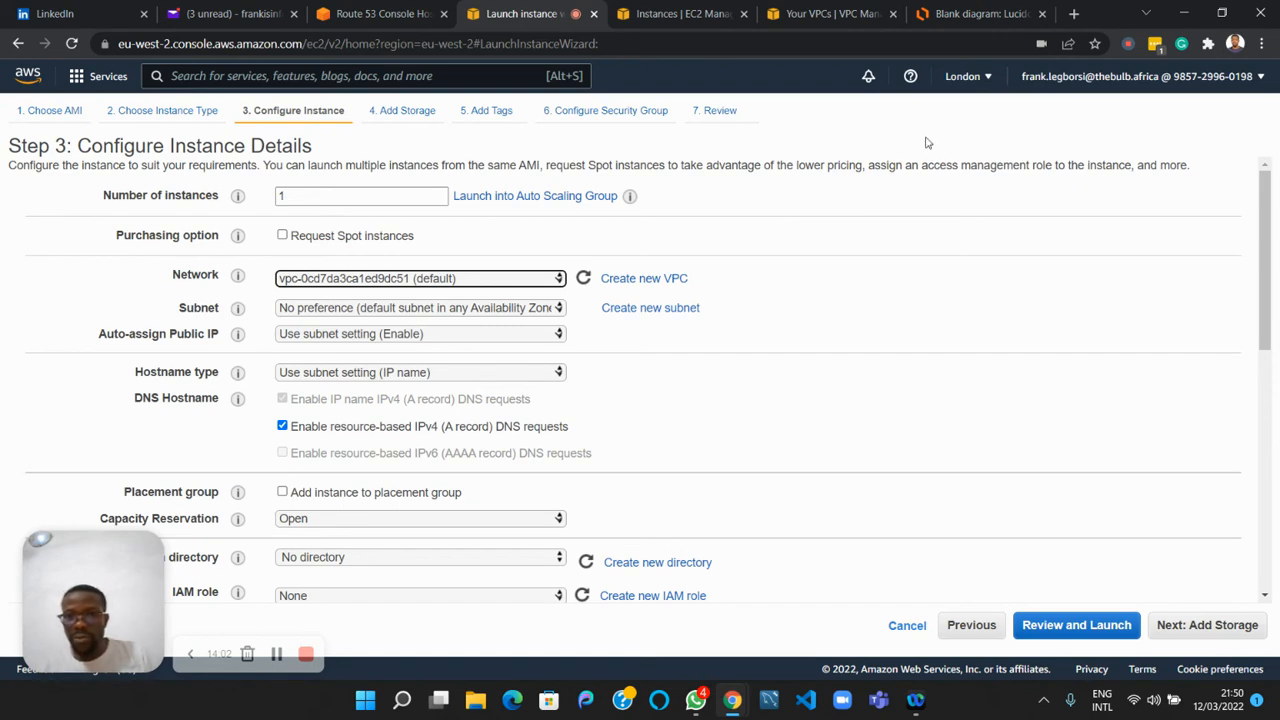
pyautogui.click(908, 625)
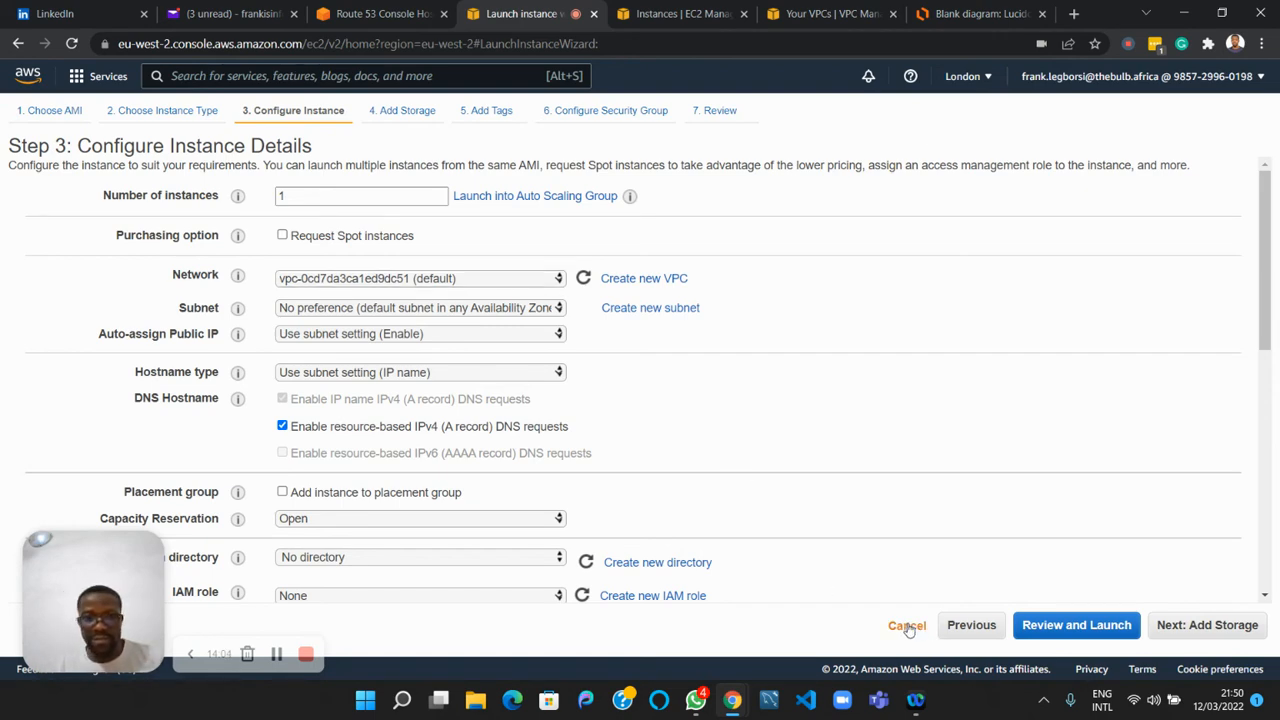
# Switch the EC2 console to the US East (N. Virginia) region and start launching a new instance from its instances list.
pyautogui.click(963, 76)
pyautogui.scroll(3, 893, 236)
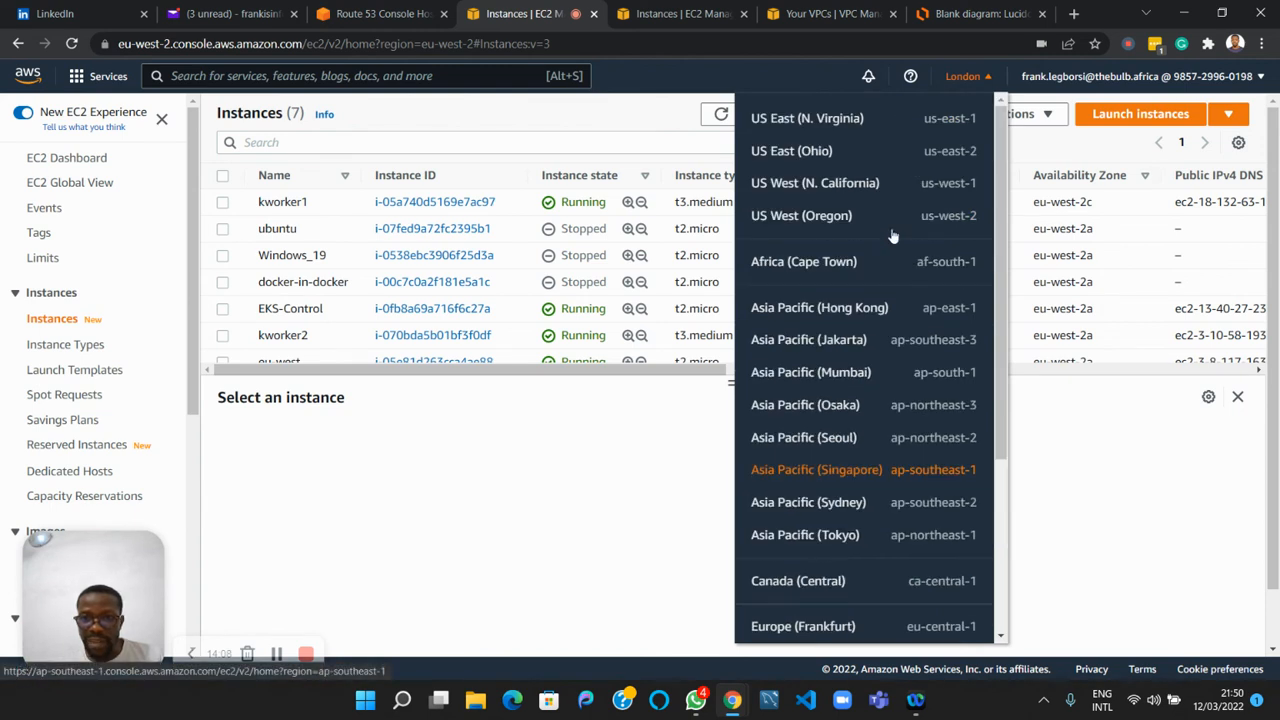
pyautogui.click(908, 125)
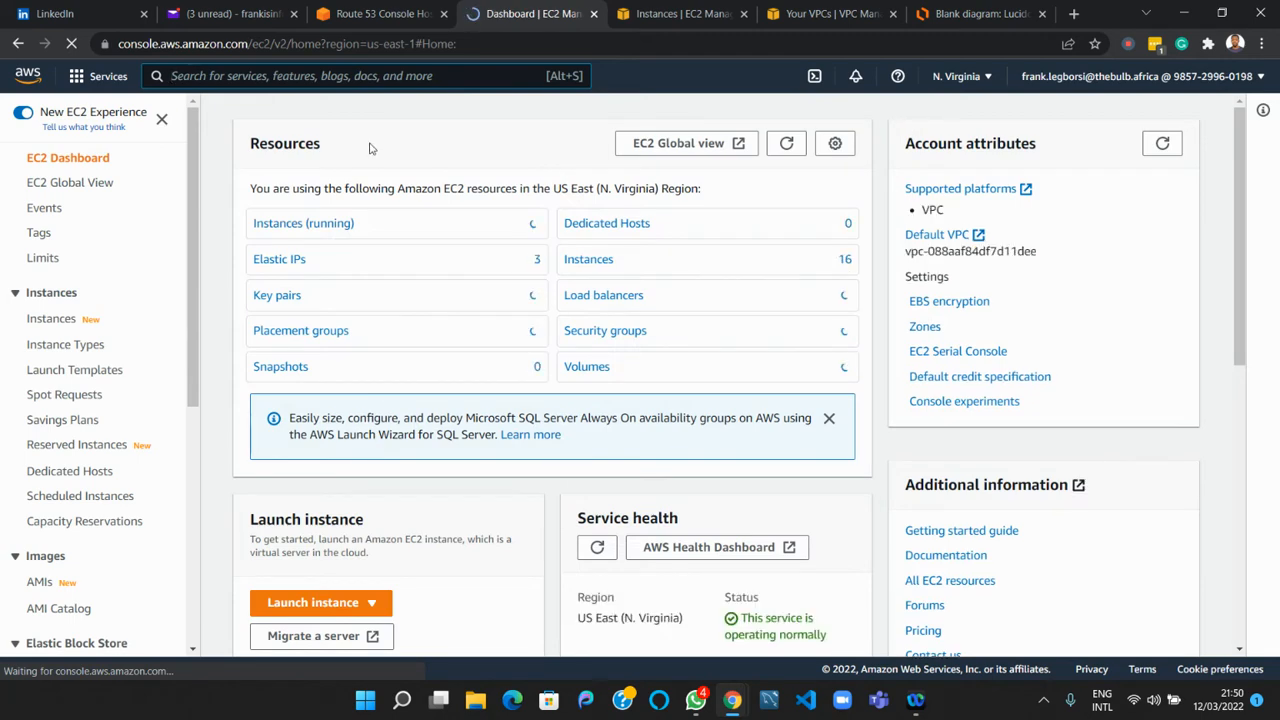
pyautogui.click(52, 319)
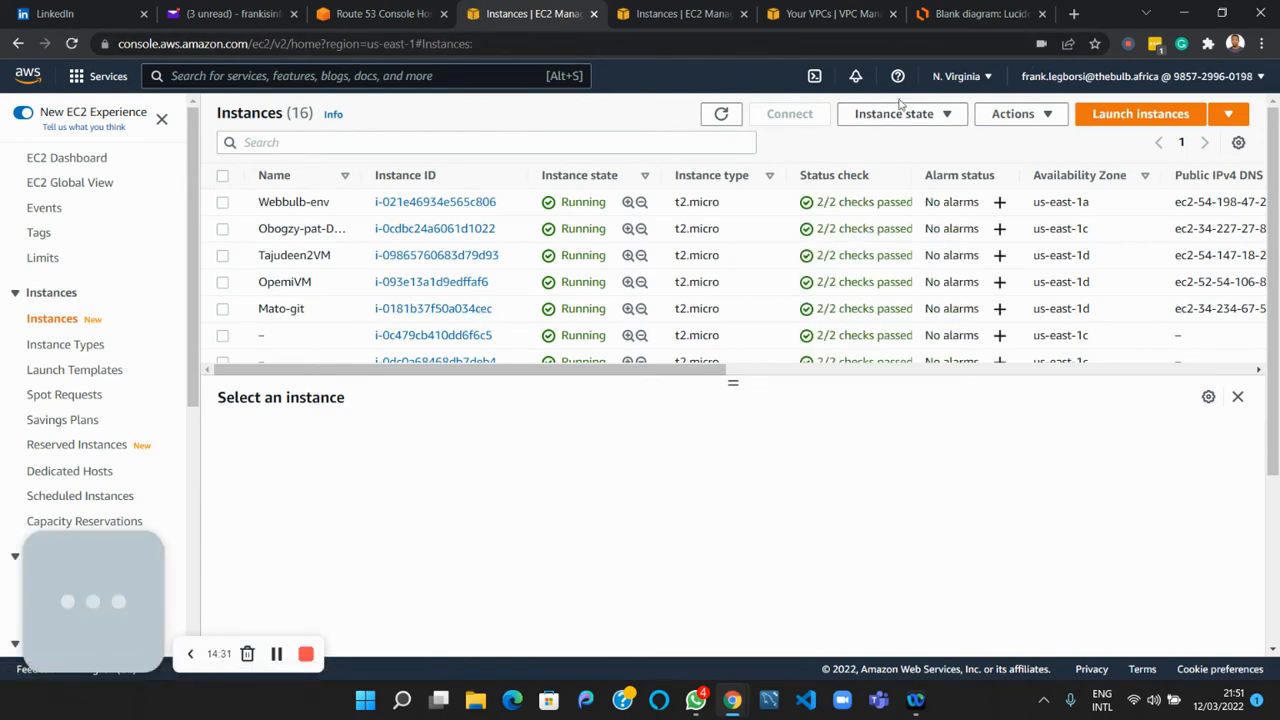
pyautogui.click(1103, 118)
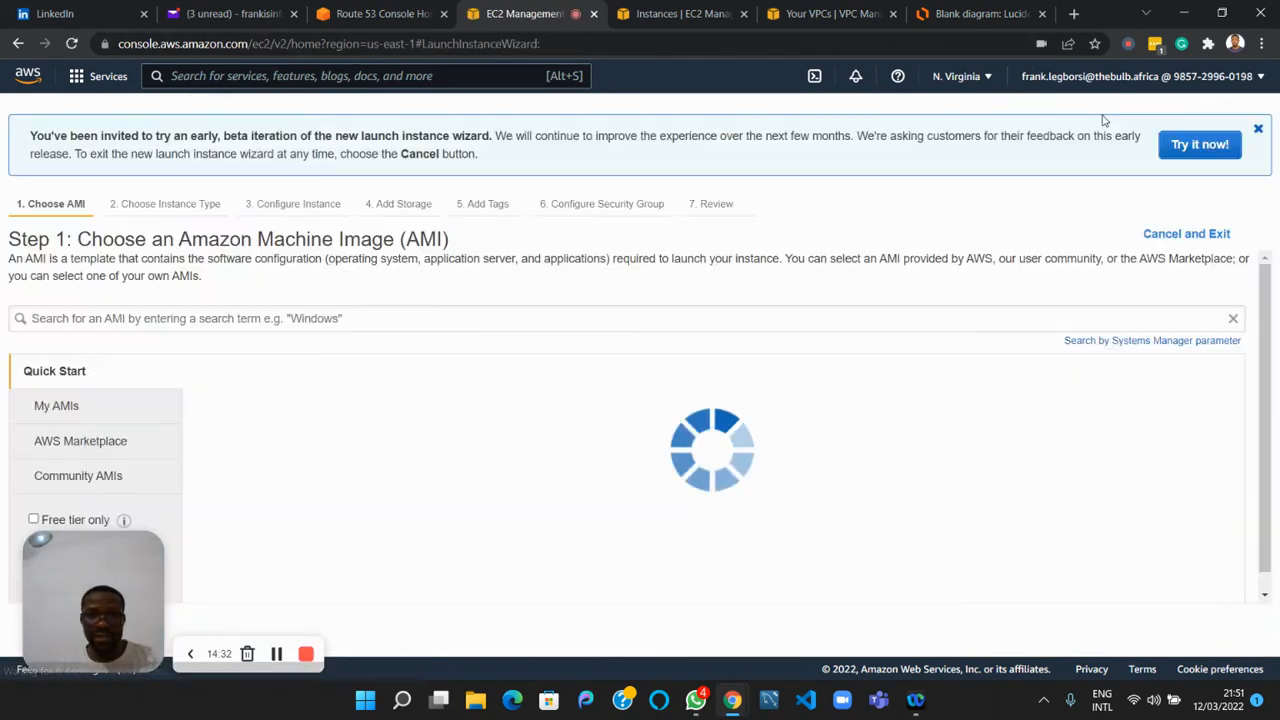
pyautogui.click(1205, 418)
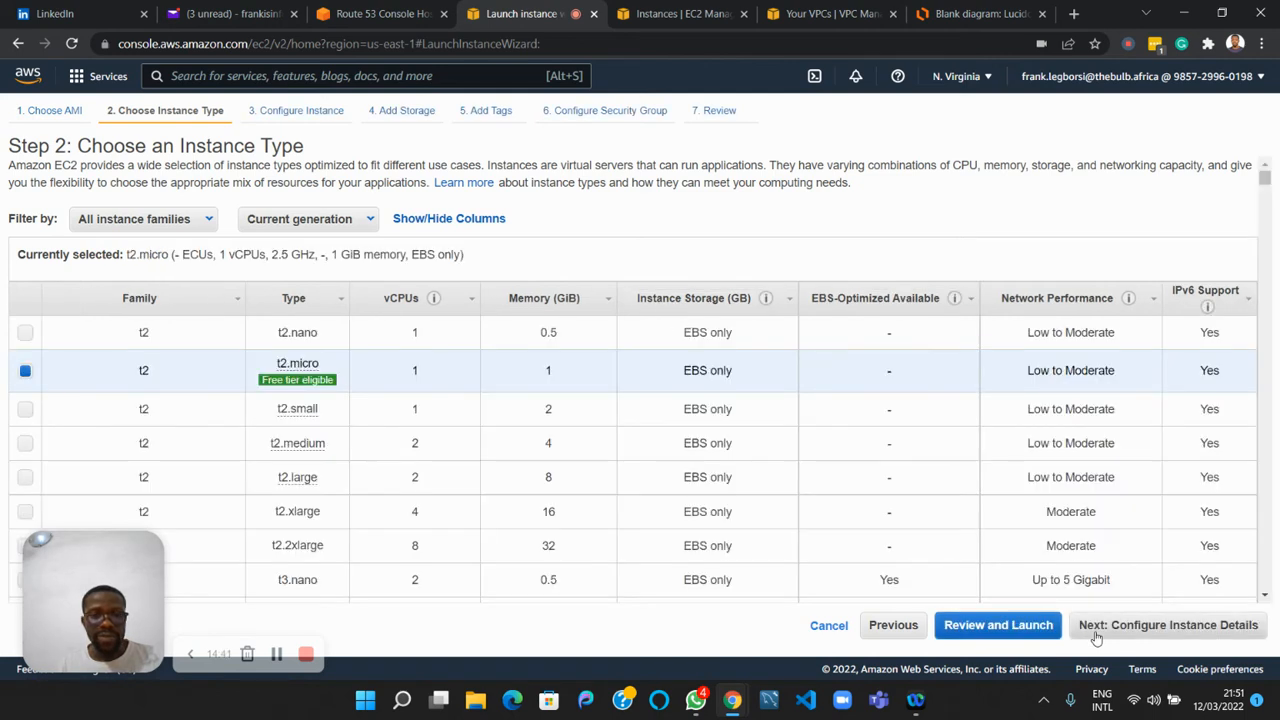
pyautogui.click(1096, 632)
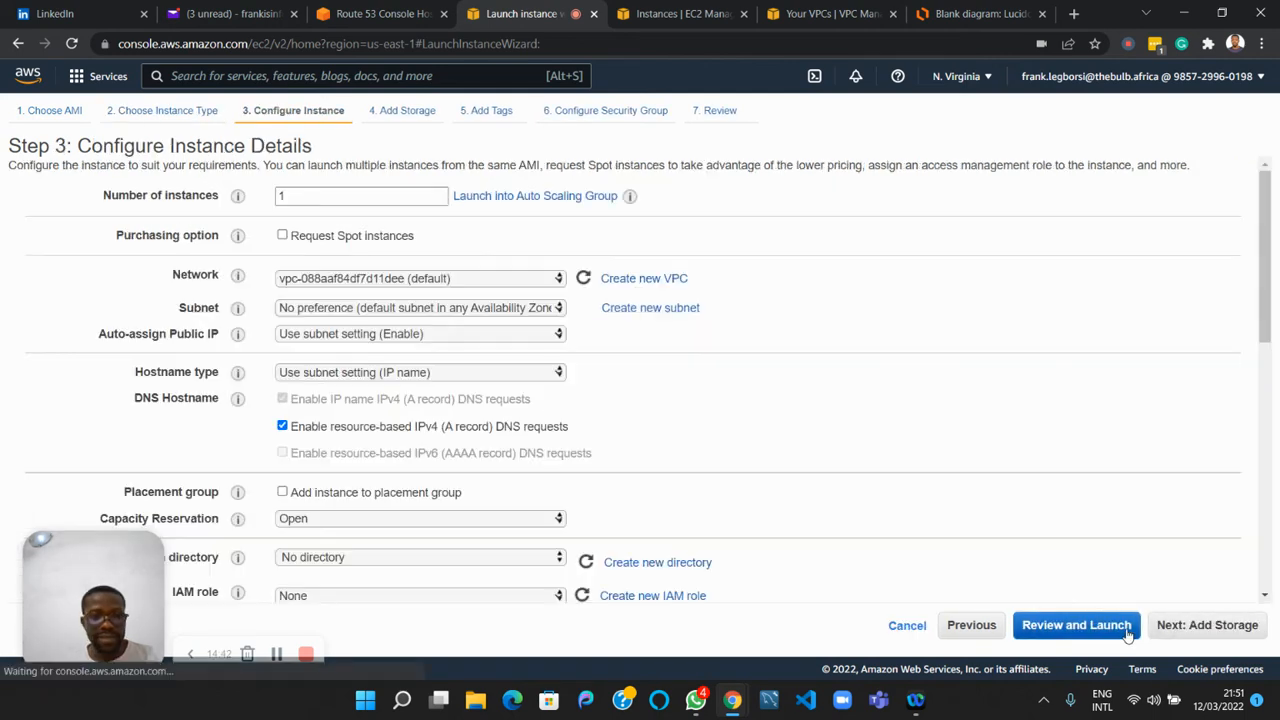
pyautogui.click(495, 285)
pyautogui.click(495, 285)
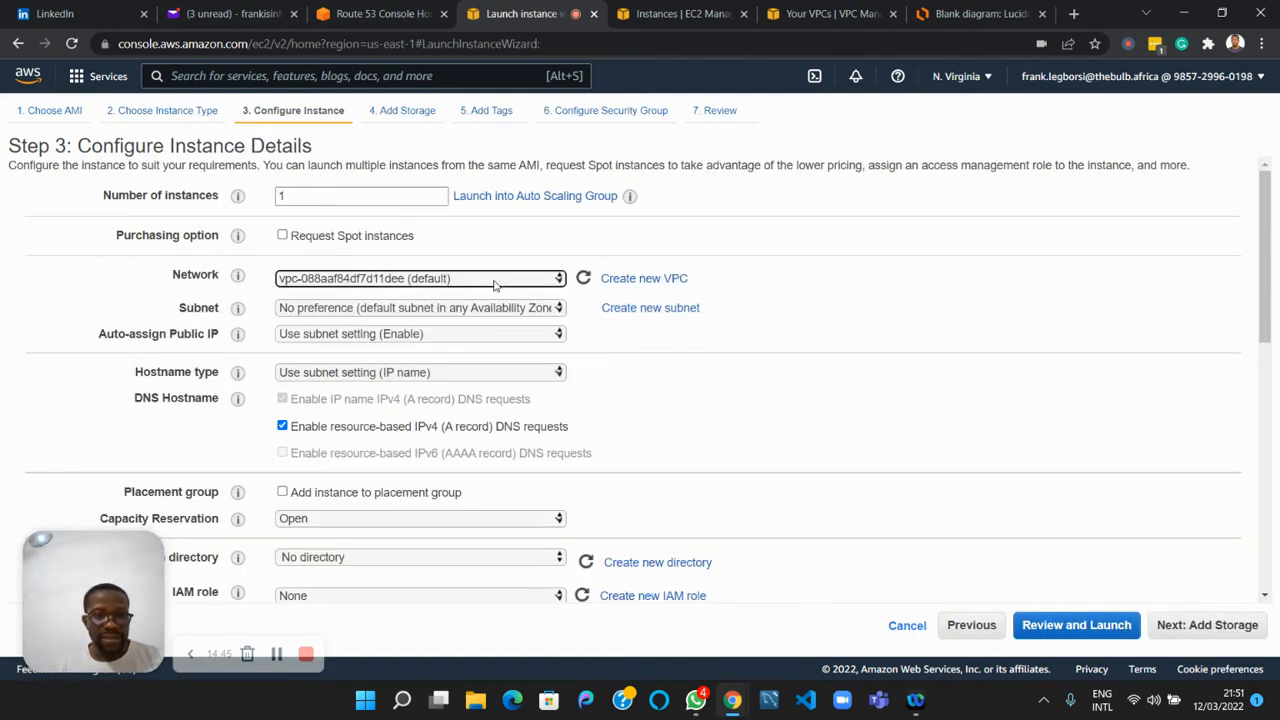
pyautogui.click(496, 286)
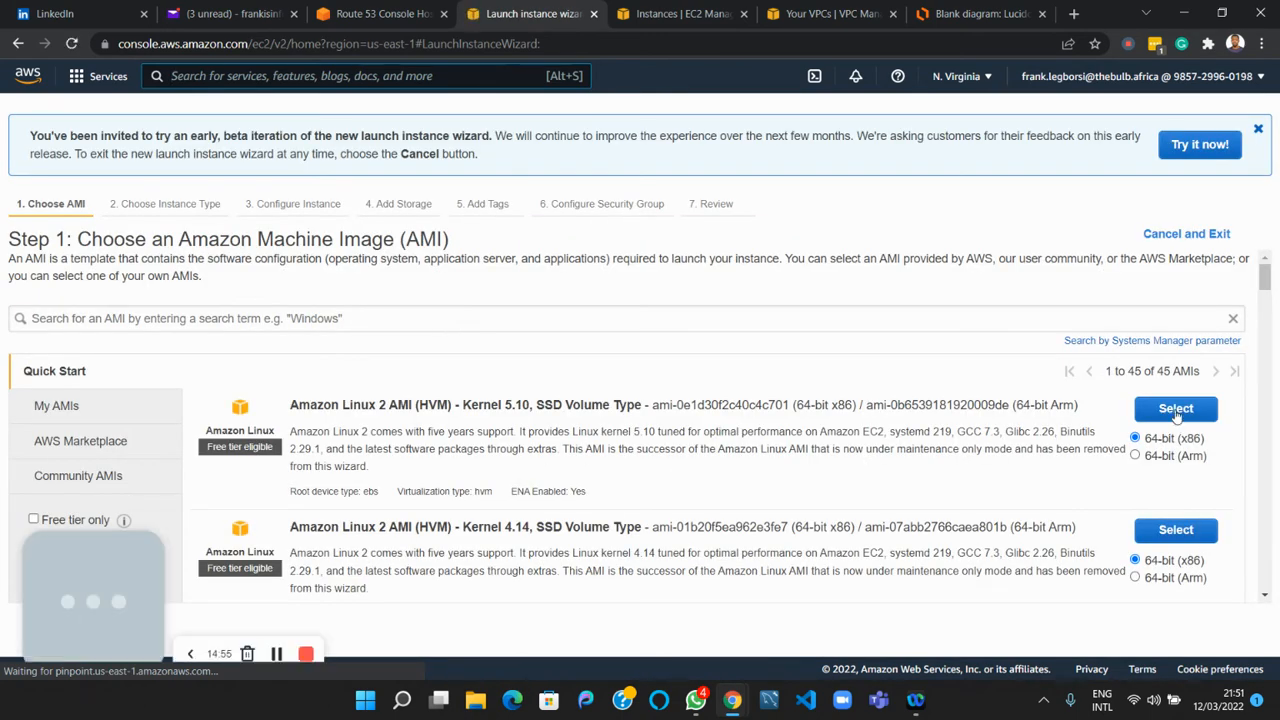
# Choose the 64-bit (x86) Amazon Linux 2 Kernel 5.10 AMI with type t2.micro, and set the network to myvpc.
pyautogui.click(1176, 410)
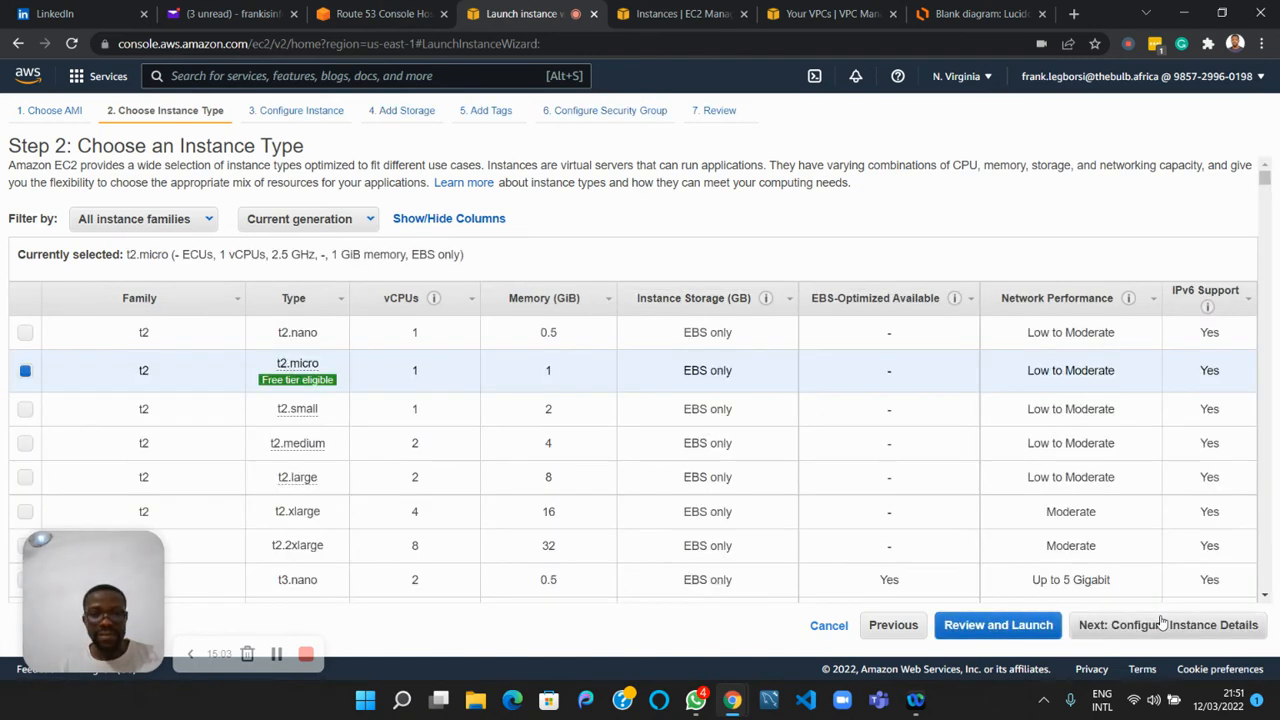
pyautogui.click(1162, 624)
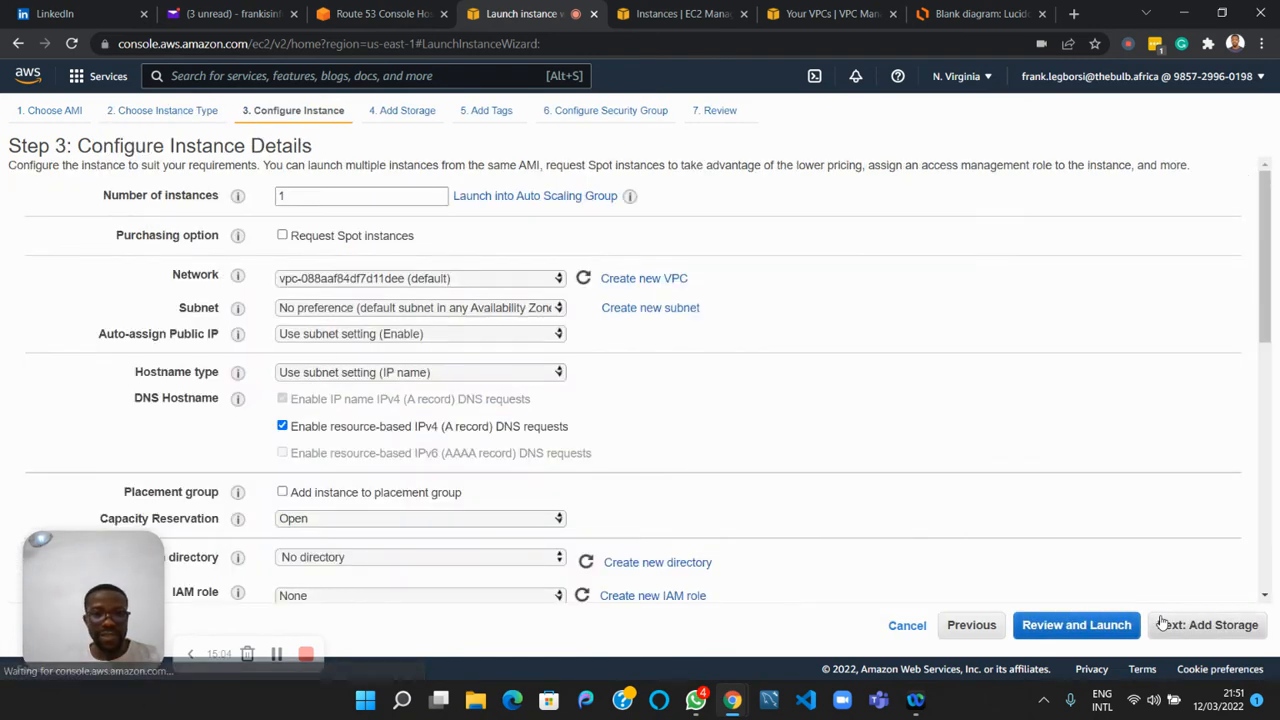
pyautogui.click(490, 278)
pyautogui.click(440, 310)
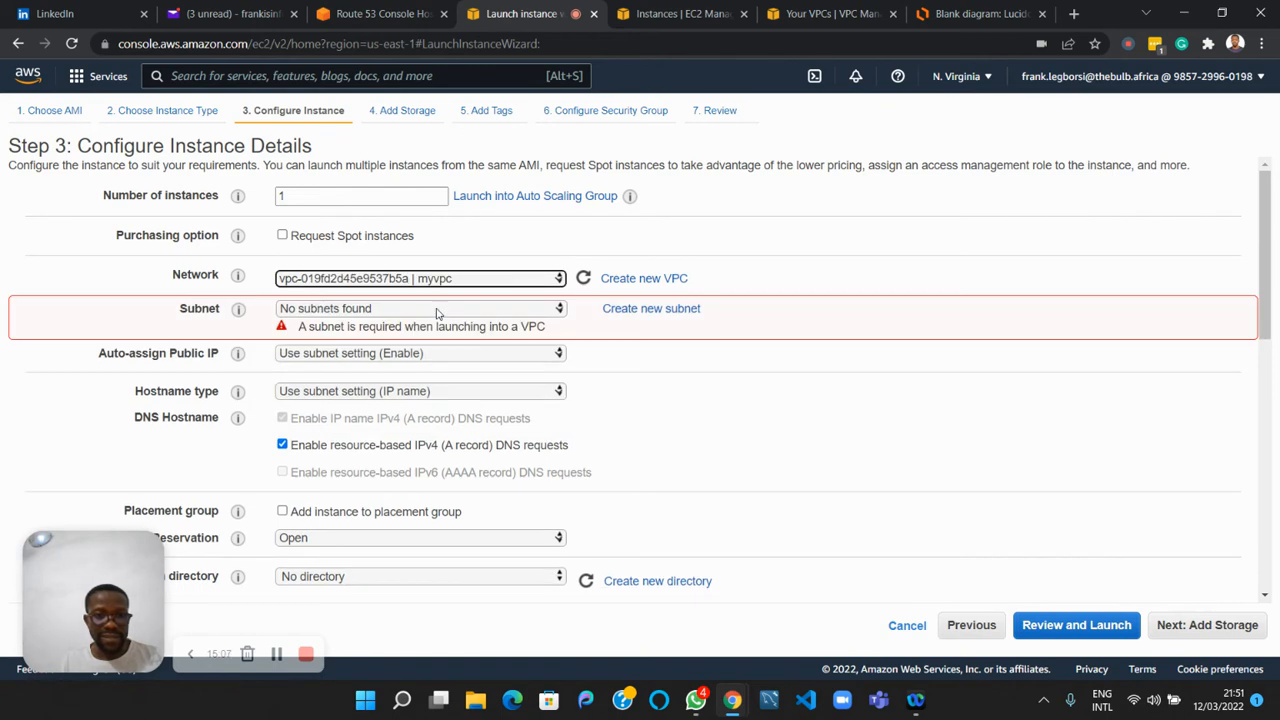
# Check which subnets the wizard offers for myvpc and open the N. Virginia subnets list in the VPC console.
pyautogui.click(352, 312)
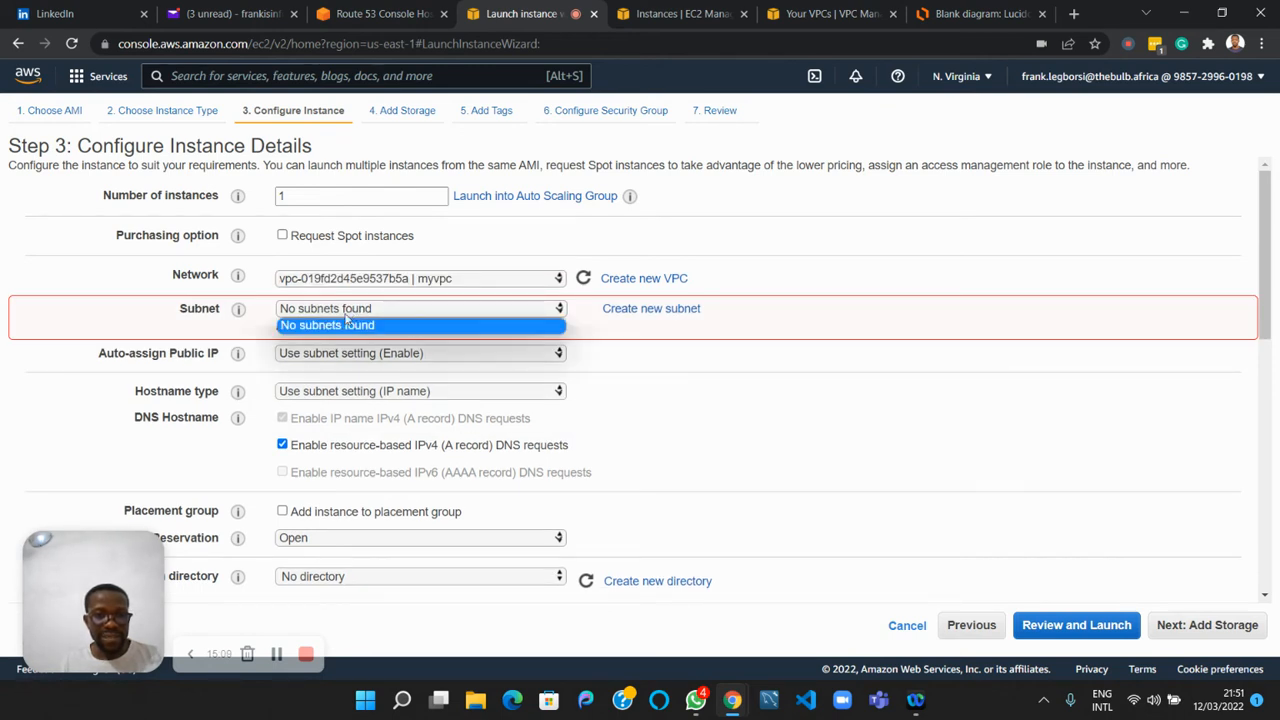
pyautogui.click(345, 325)
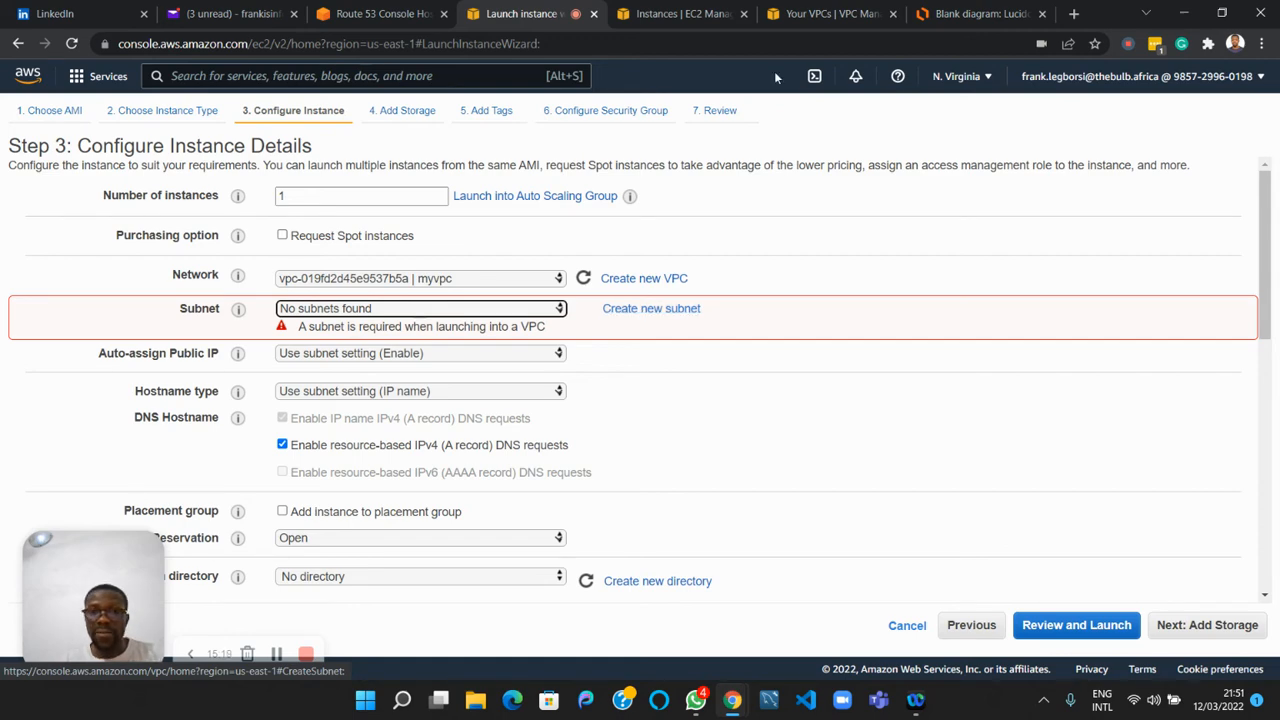
pyautogui.click(800, 16)
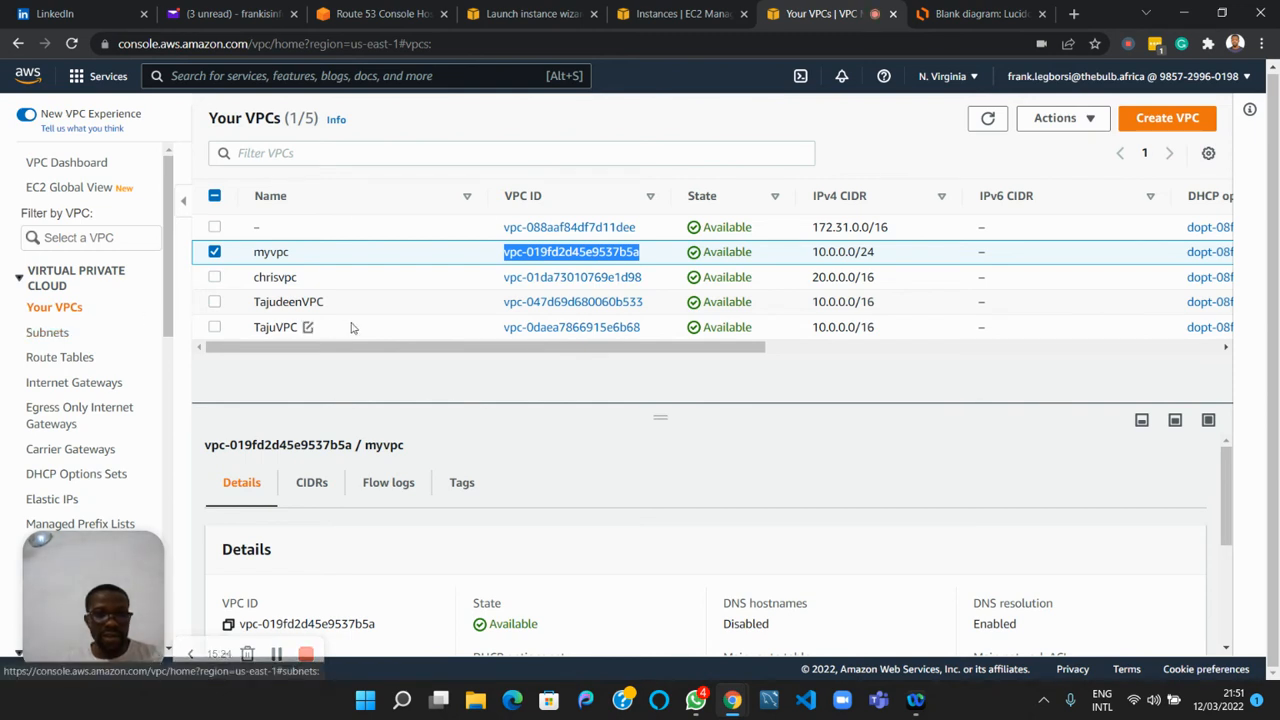
pyautogui.click(52, 333)
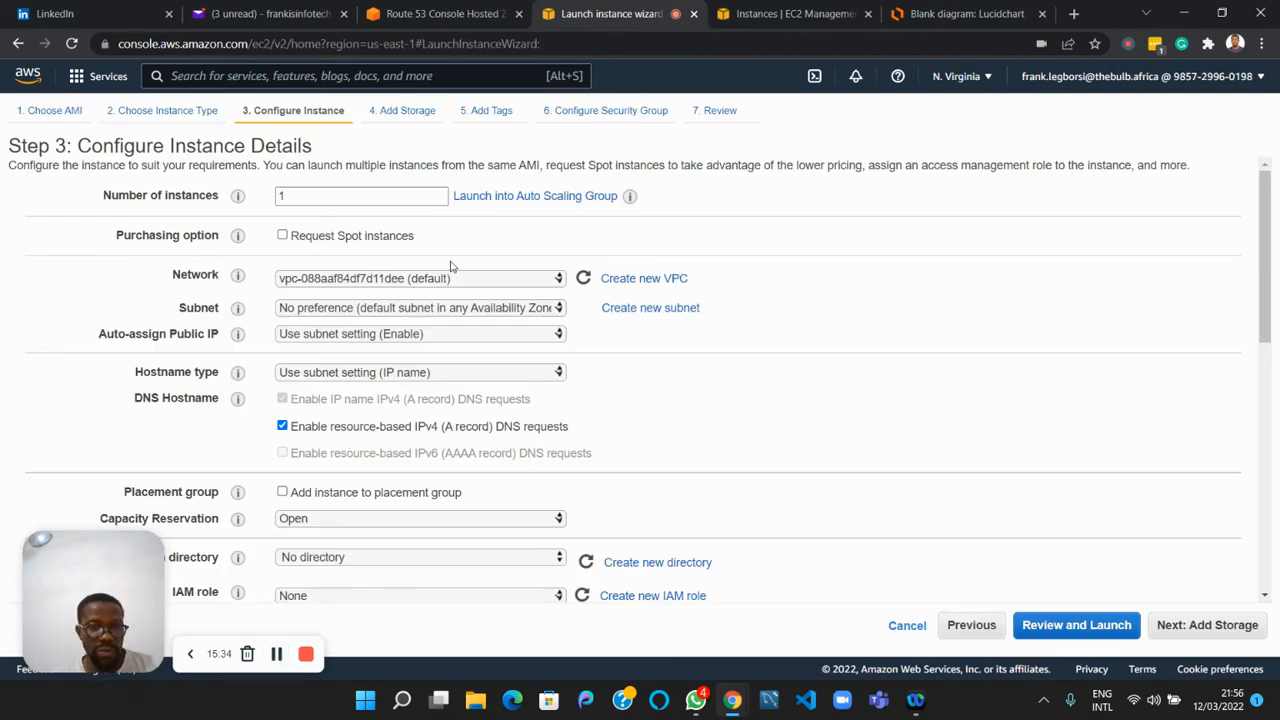
# Set the instance's network to myvpc with the mysub subnet and proceed to the security group step with default storage and no tags.
pyautogui.click(449, 280)
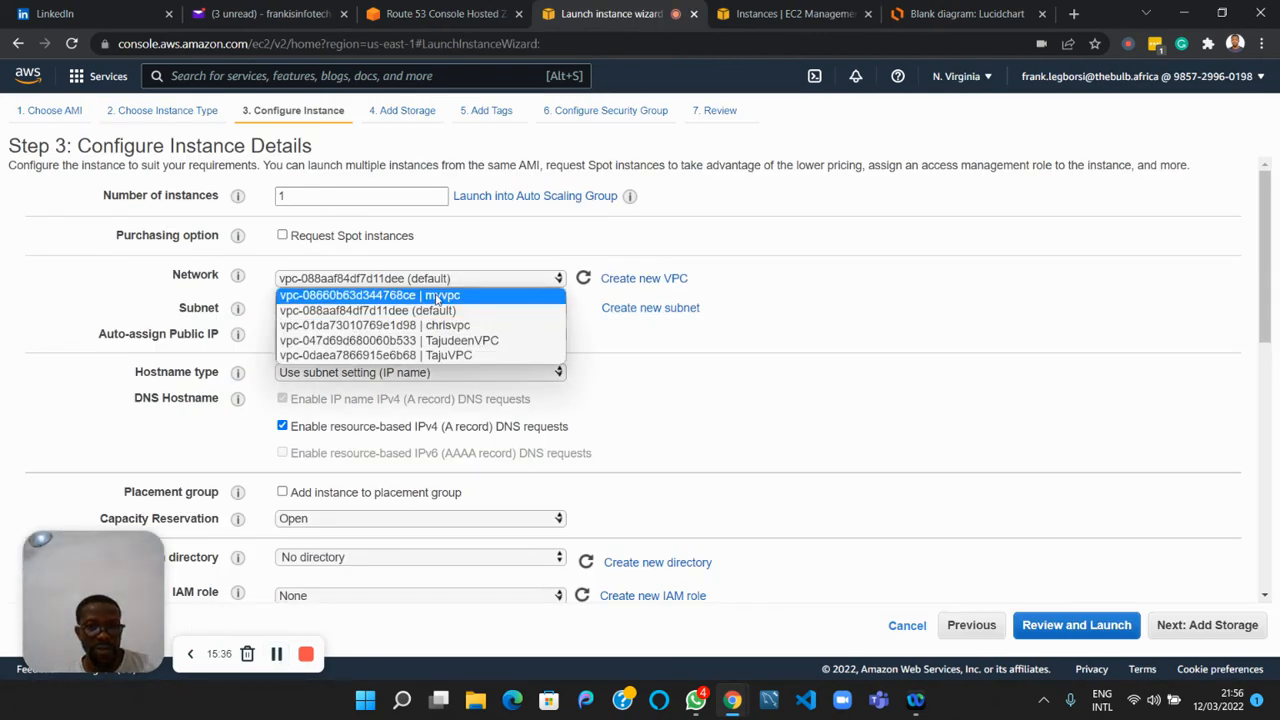
pyautogui.click(436, 296)
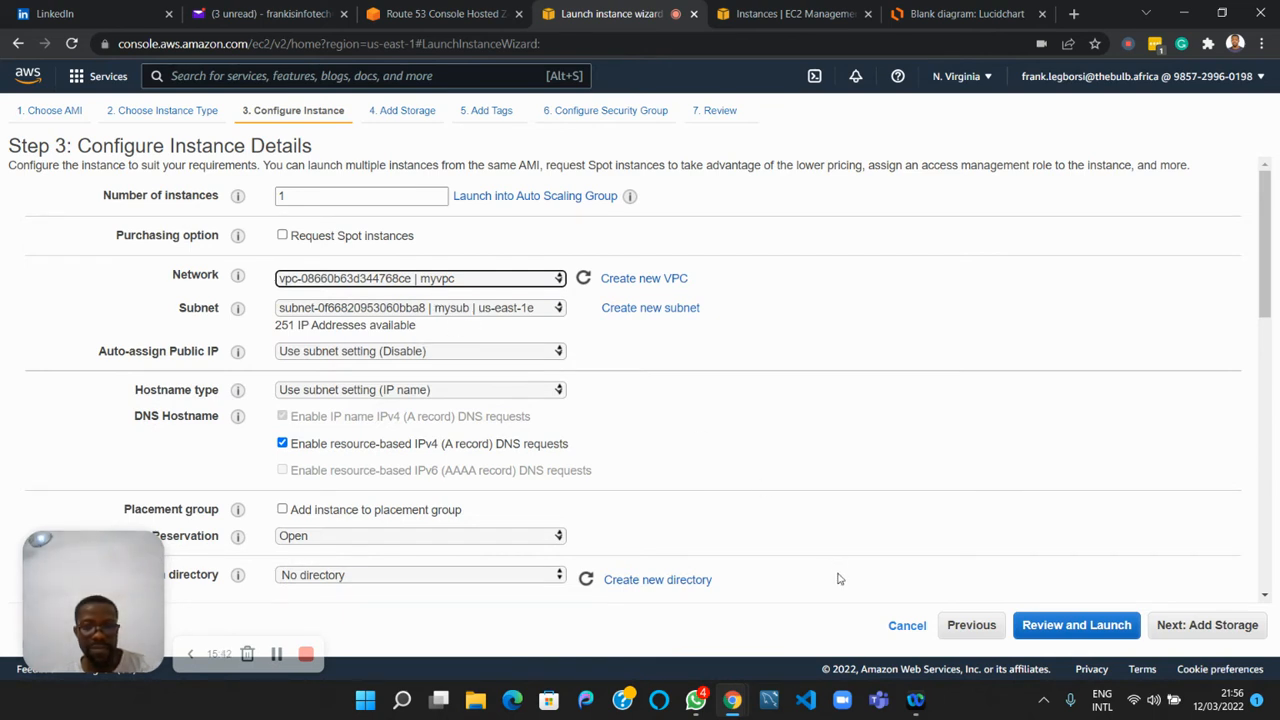
pyautogui.click(1168, 625)
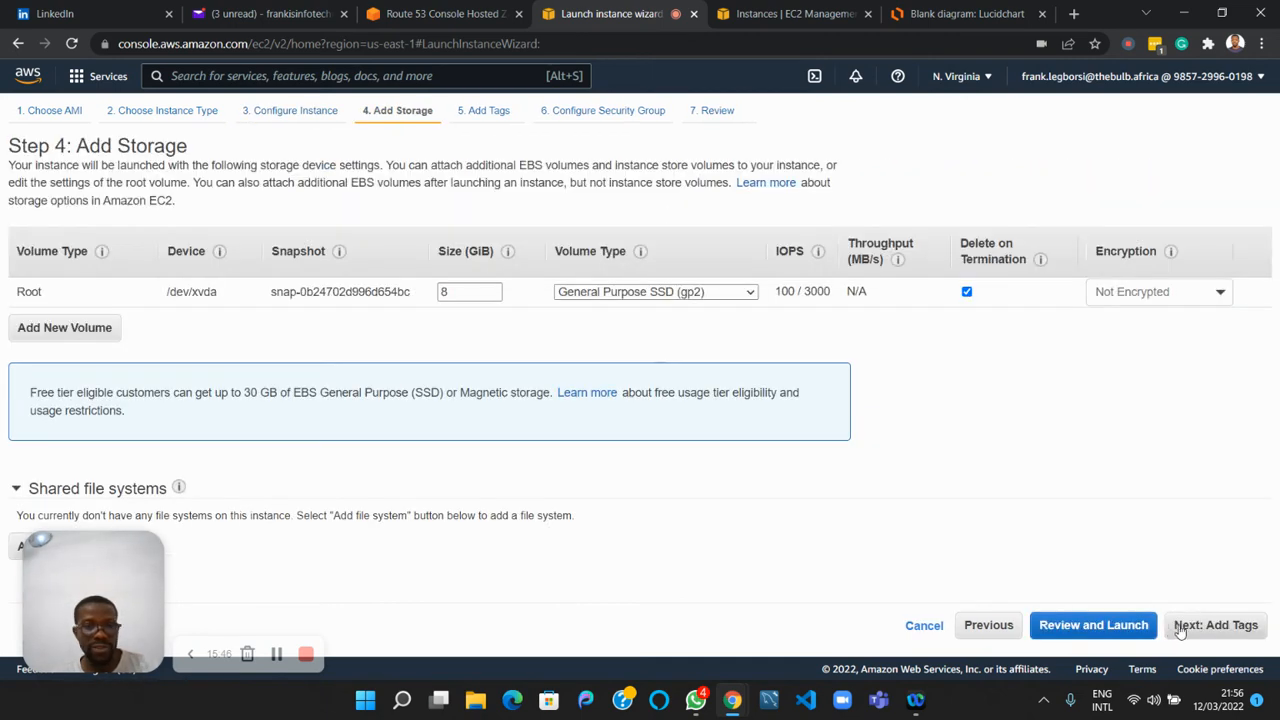
pyautogui.click(1183, 628)
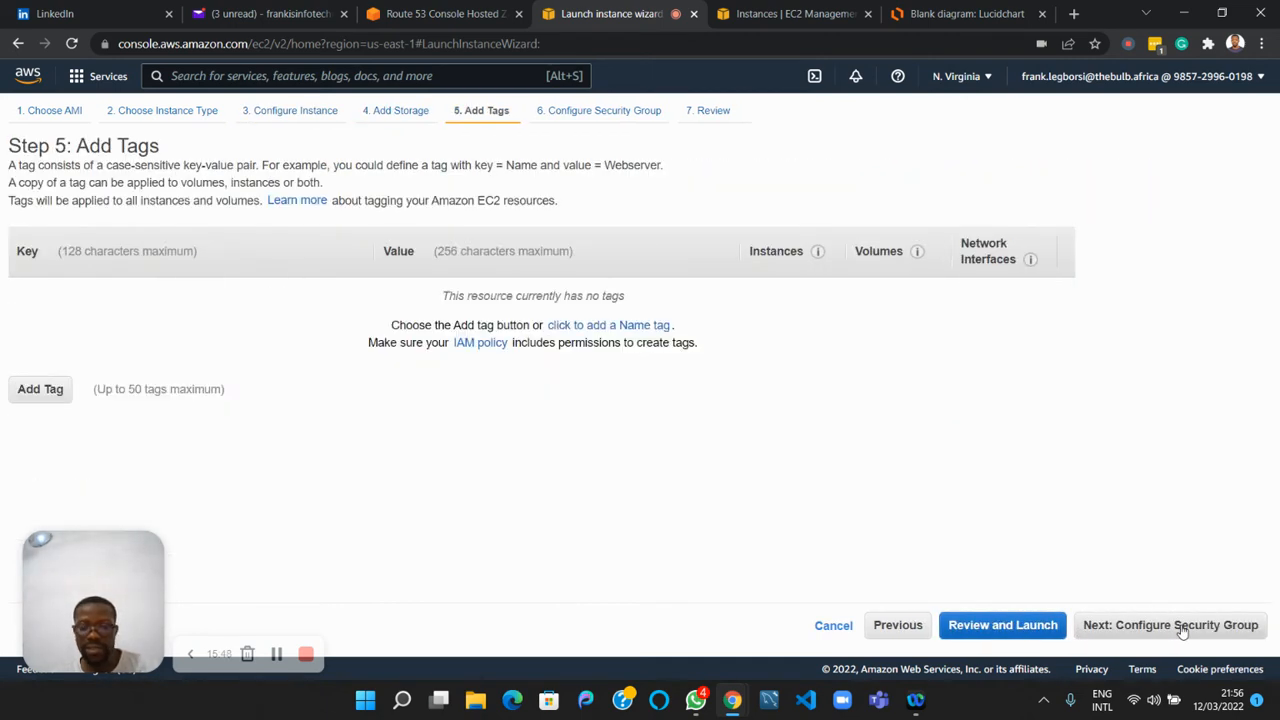
pyautogui.click(1183, 627)
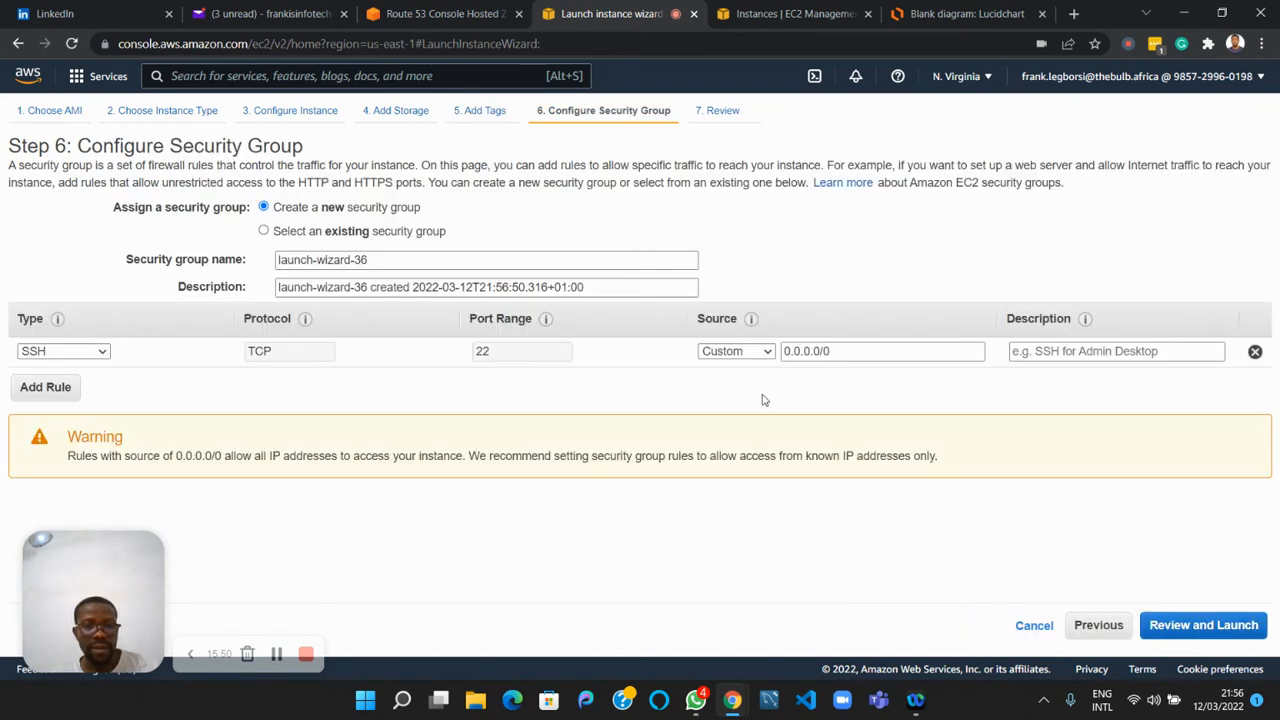
# Assign the existing default VPC security group to the instance and proceed to the launch review.
pyautogui.click(264, 231)
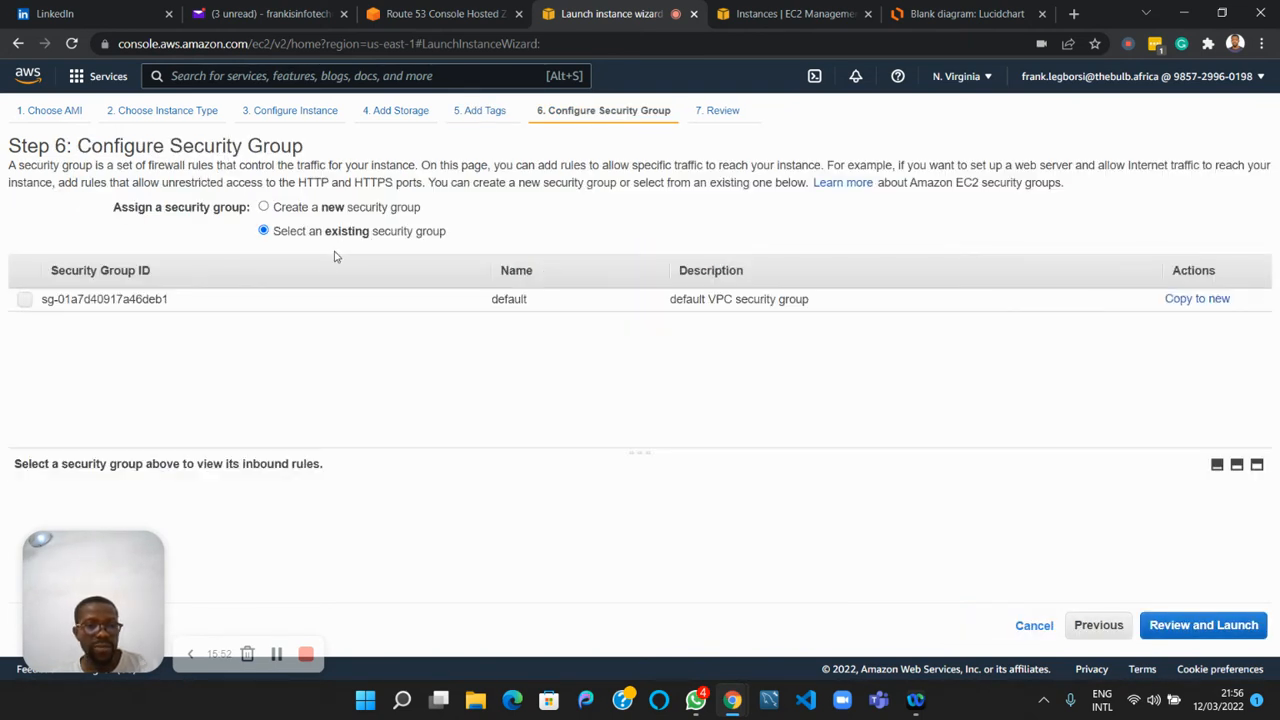
pyautogui.click(249, 304)
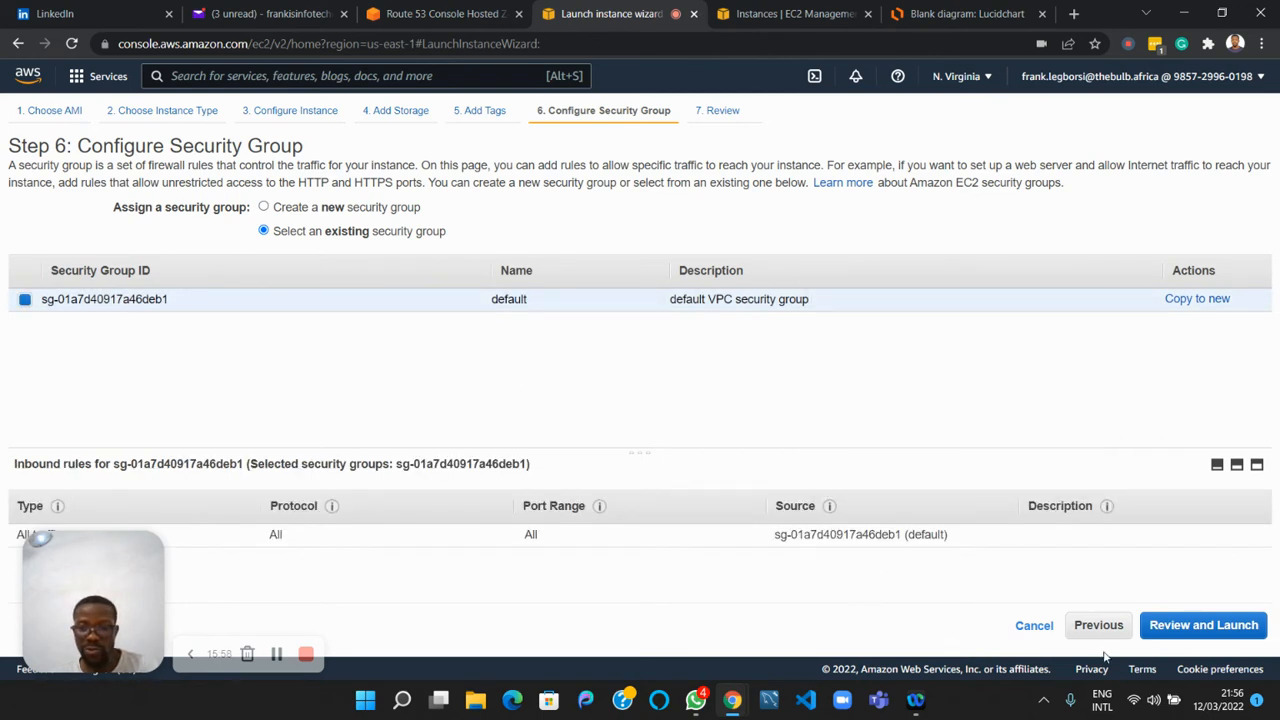
pyautogui.click(1162, 628)
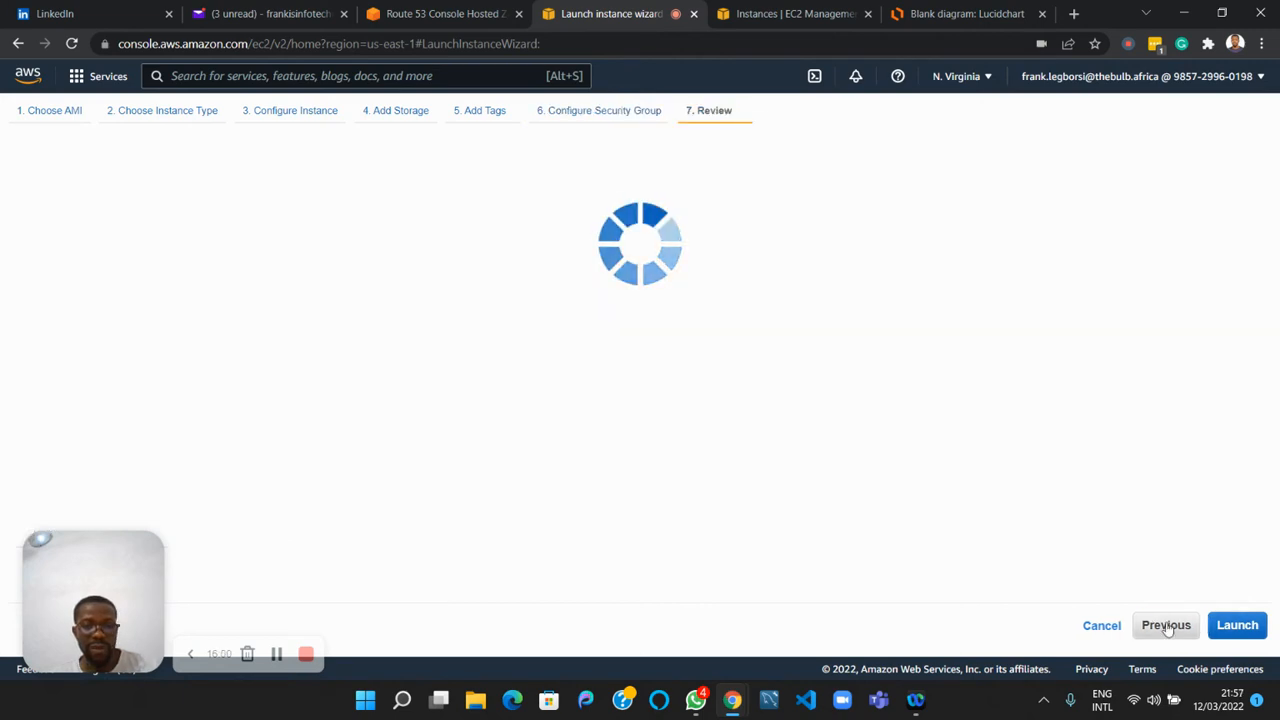
# Launch the instance with the existing akpakey key pair, acknowledging access to its private key file, and view the instances list.
pyautogui.click(1237, 626)
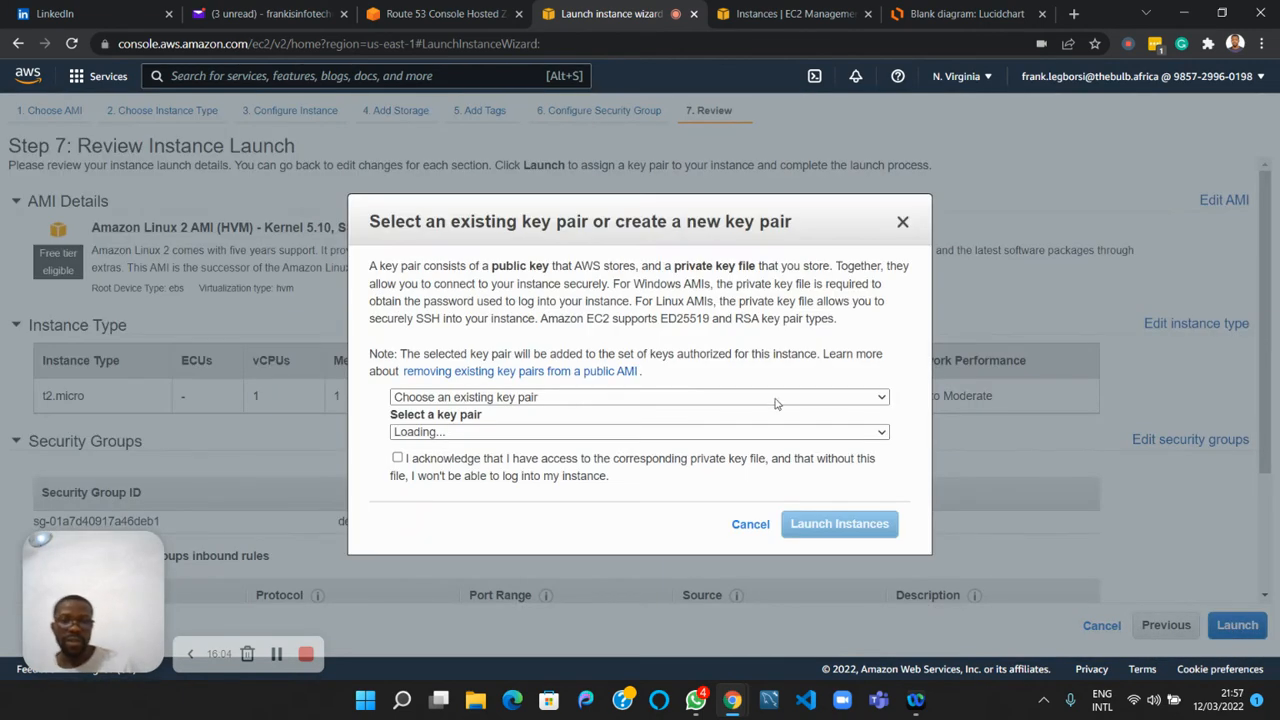
pyautogui.click(432, 461)
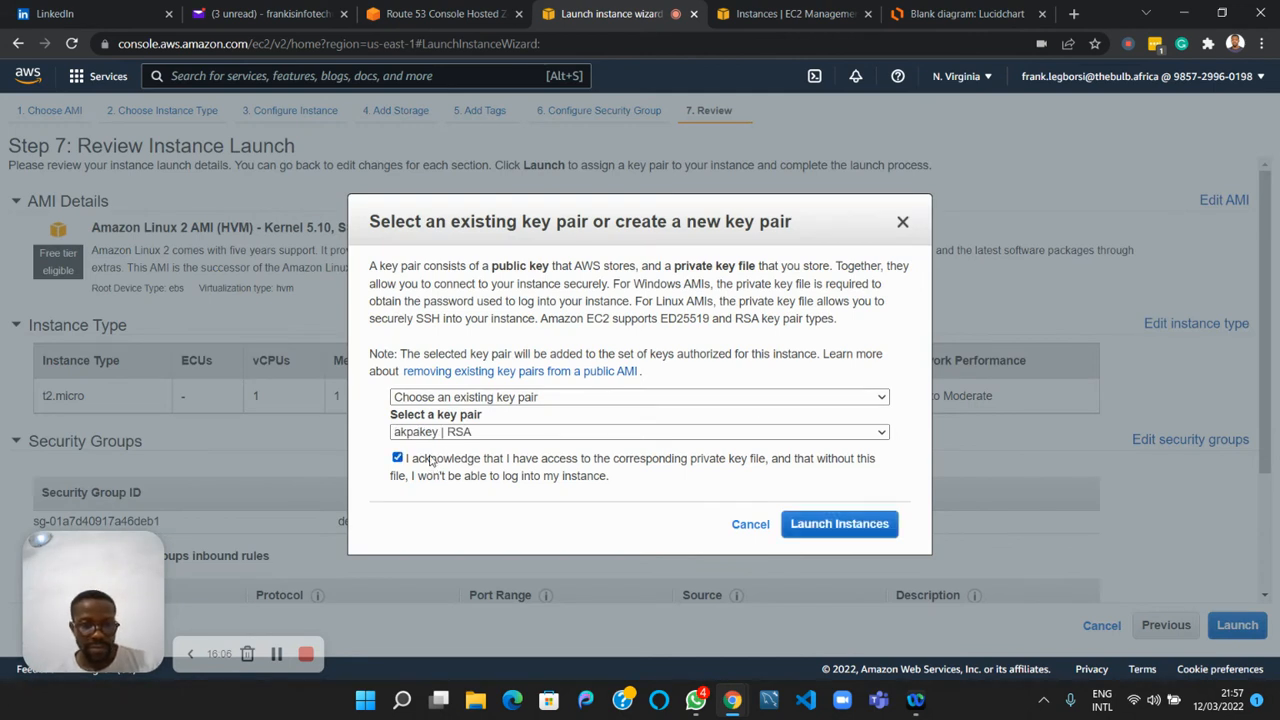
pyautogui.click(469, 433)
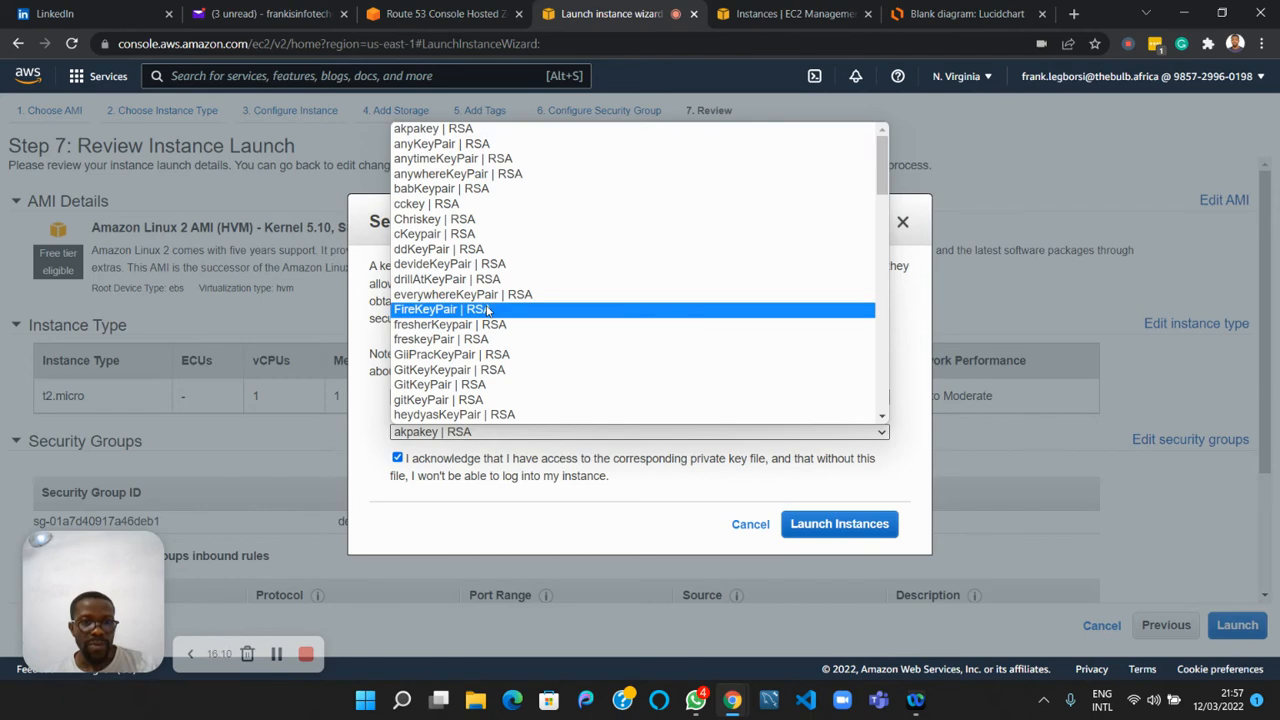
pyautogui.scroll(-12, 487, 311)
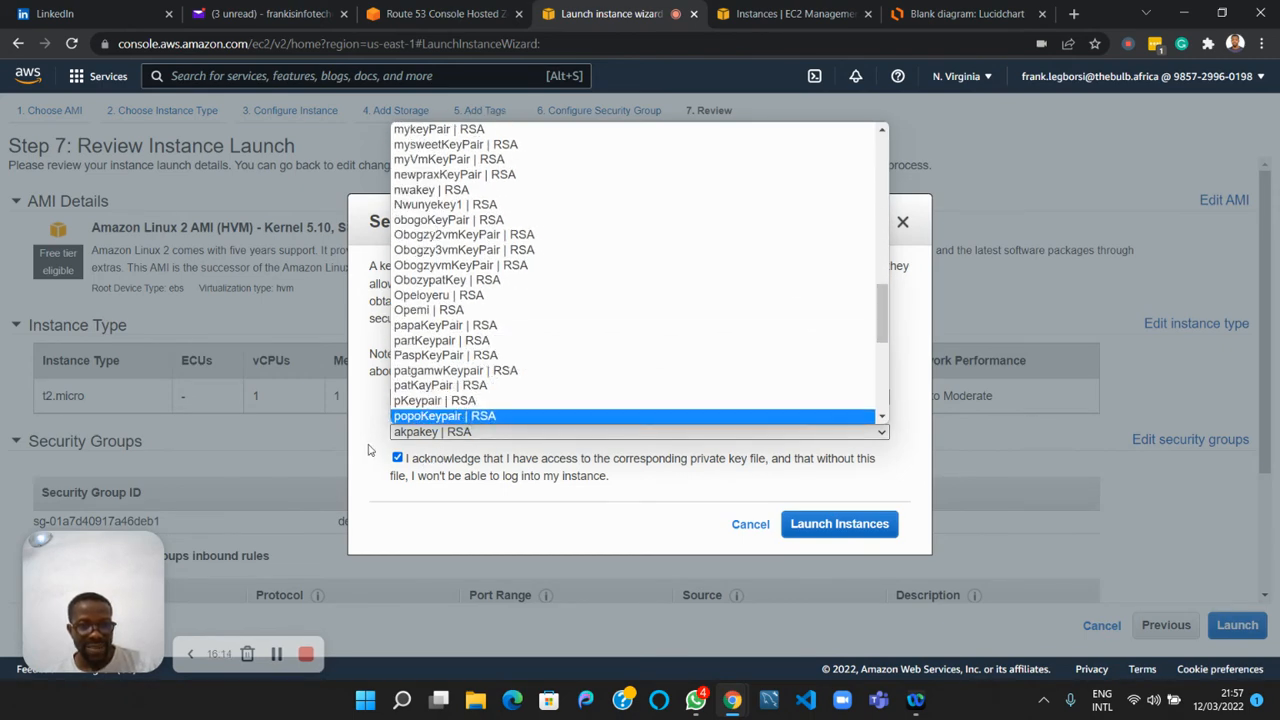
pyautogui.click(418, 460)
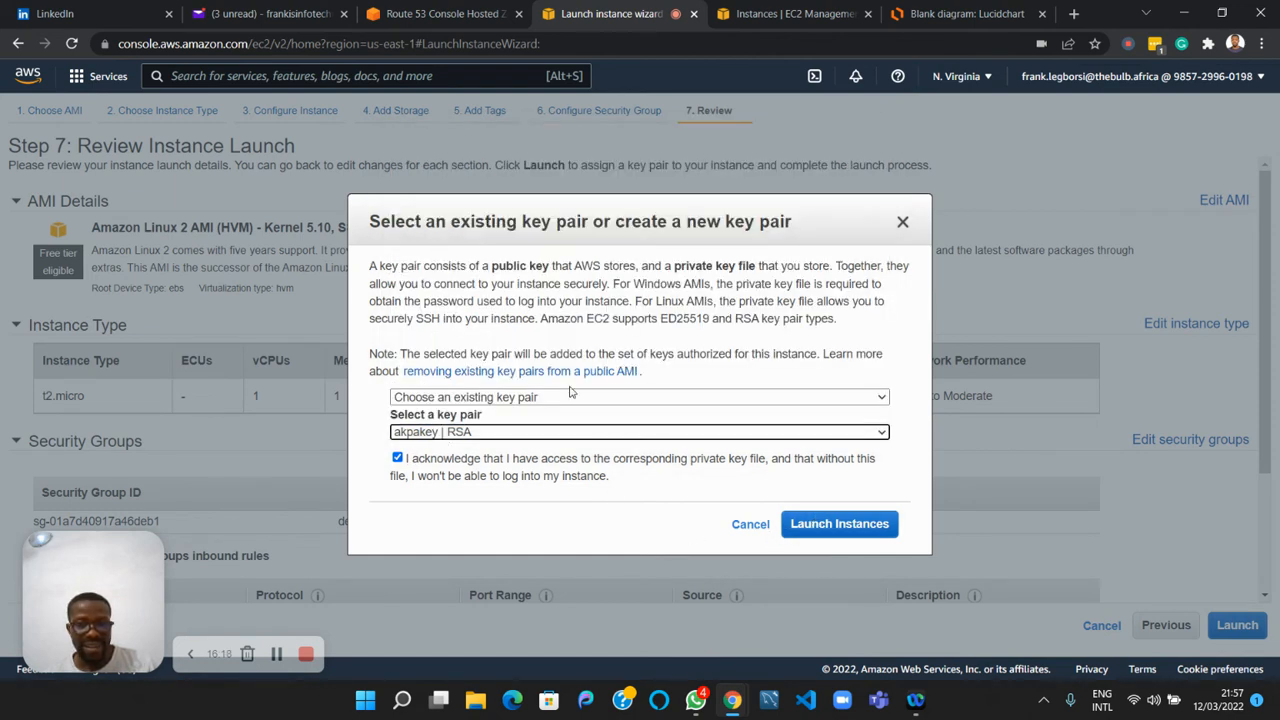
pyautogui.click(621, 412)
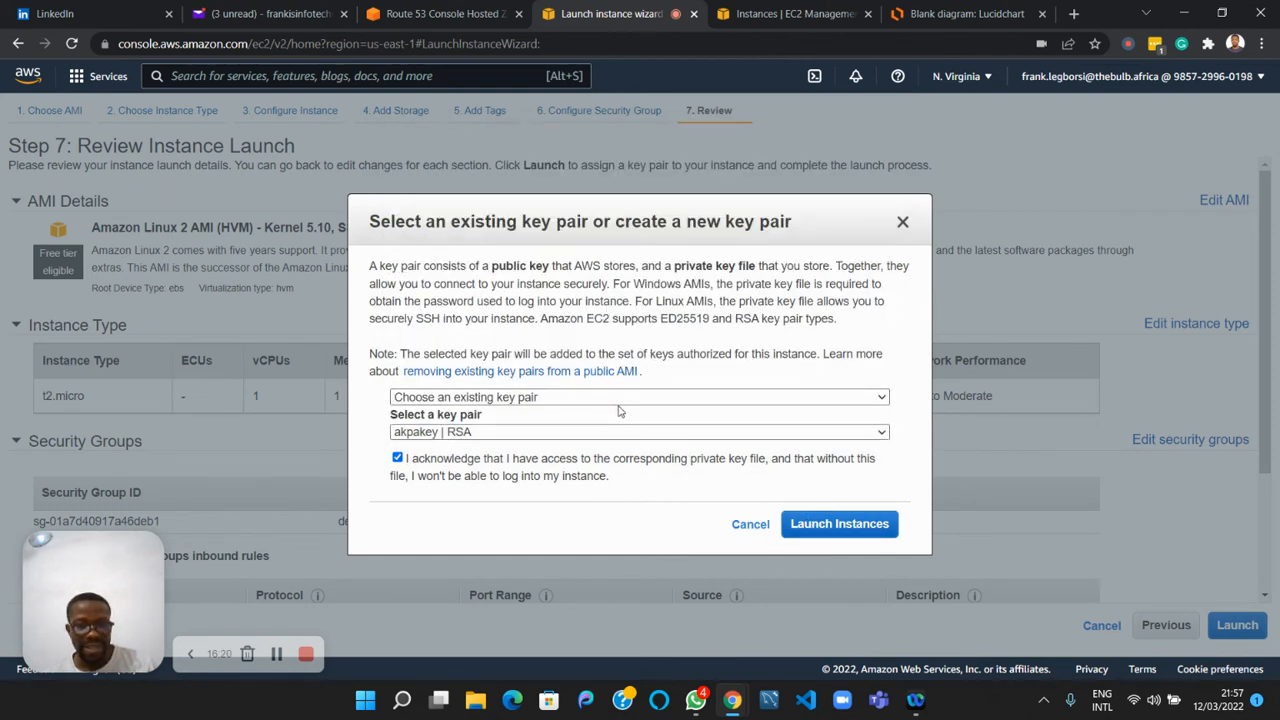
pyautogui.click(700, 397)
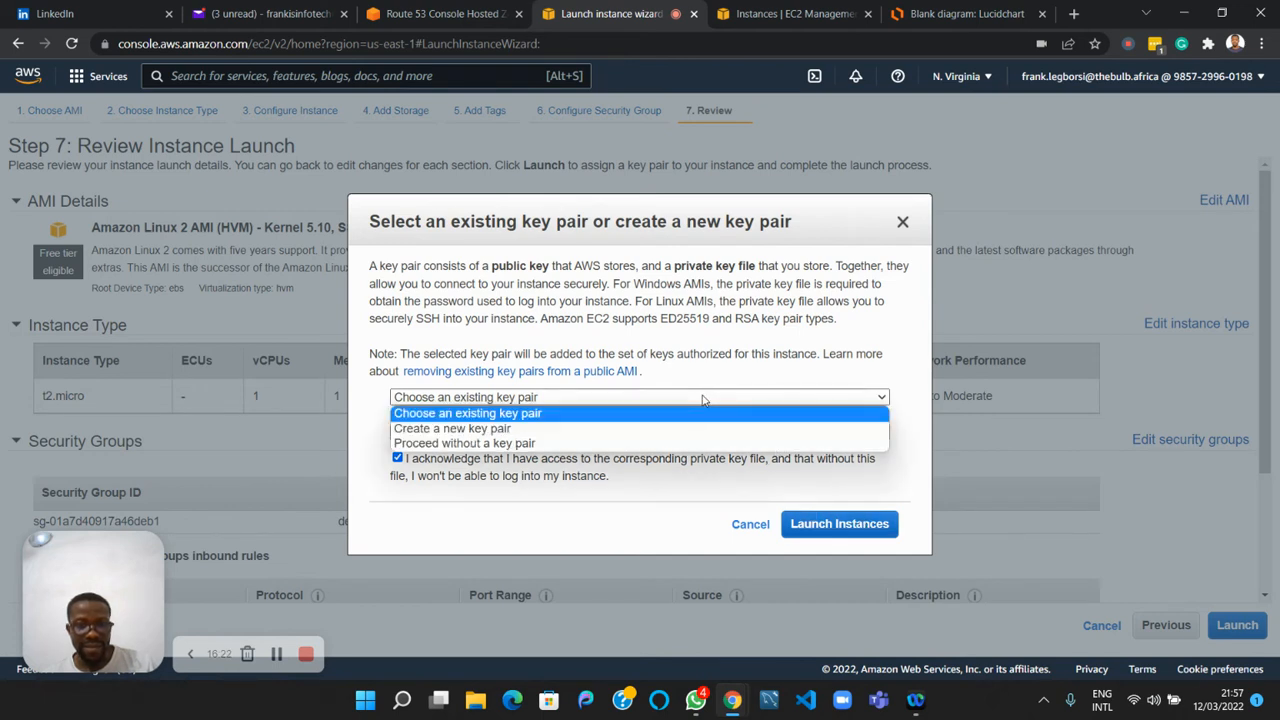
pyautogui.click(634, 480)
pyautogui.click(796, 523)
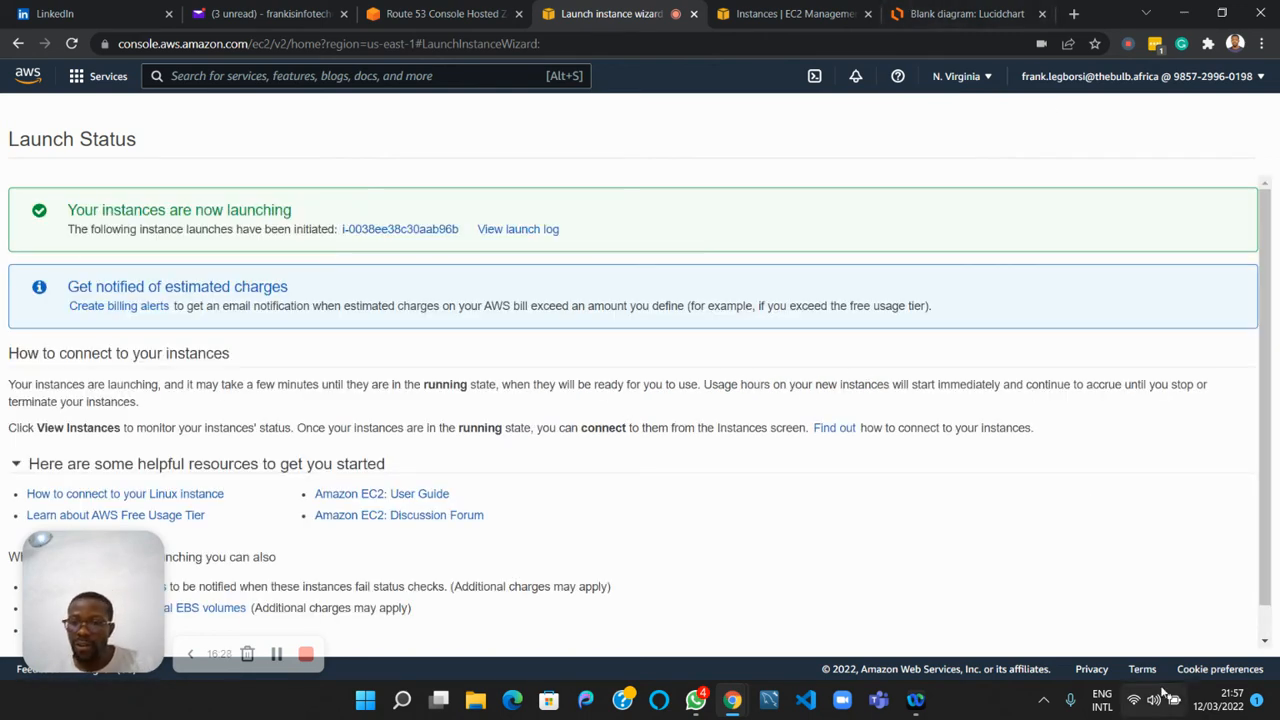
pyautogui.scroll(-1, 1149, 562)
pyautogui.click(1205, 637)
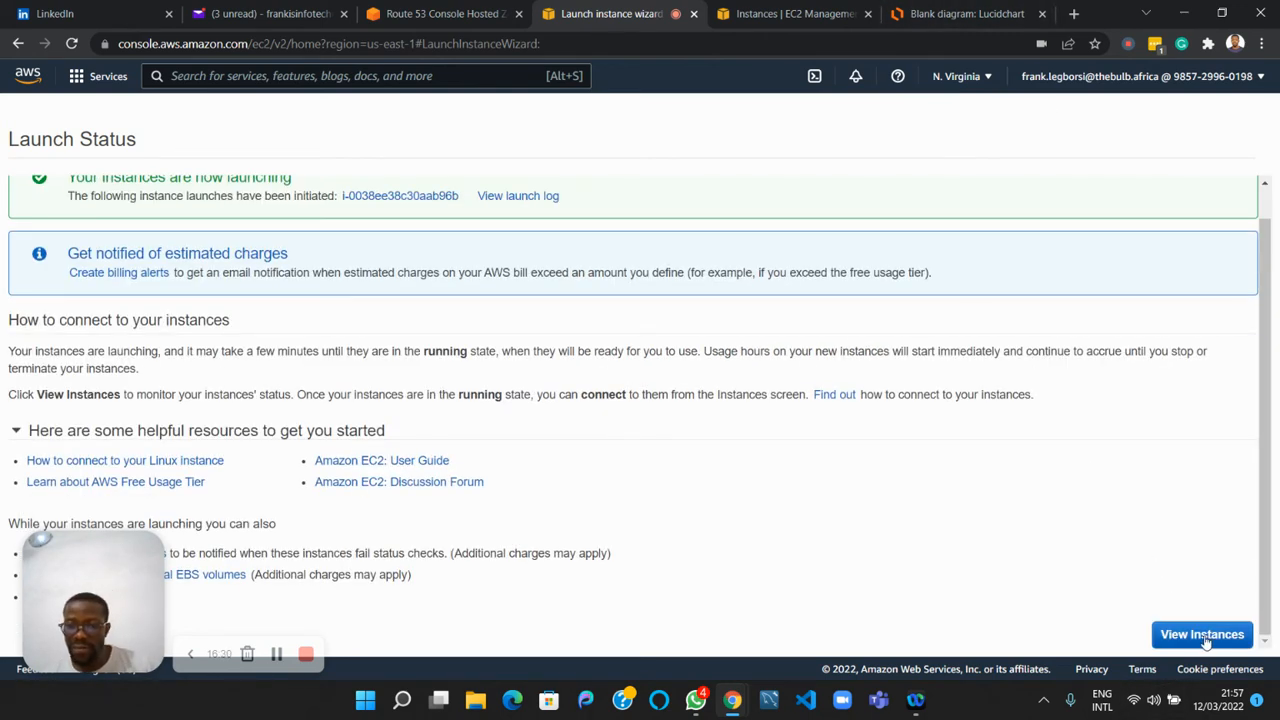
# Check the planned regional subdomains in the Lucidchart diagram and start a new record in the frankteachesdevops.com hosted zone in Route 53.
pyautogui.click(960, 16)
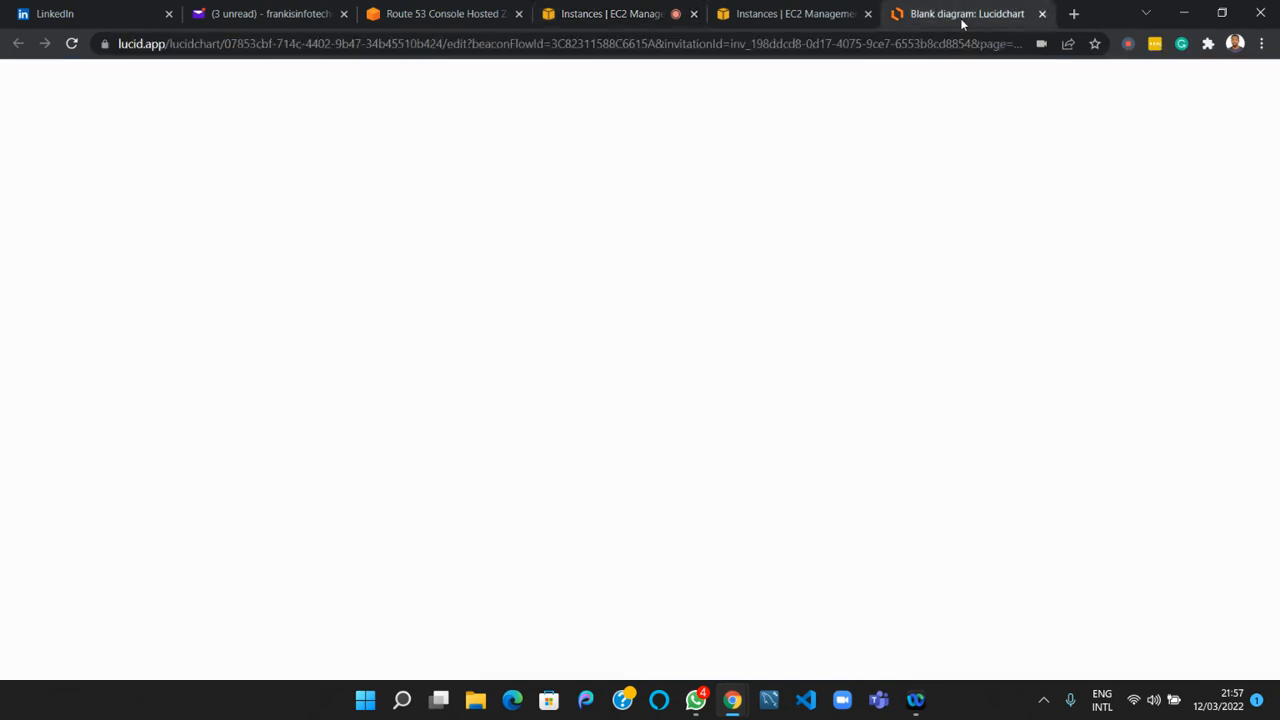
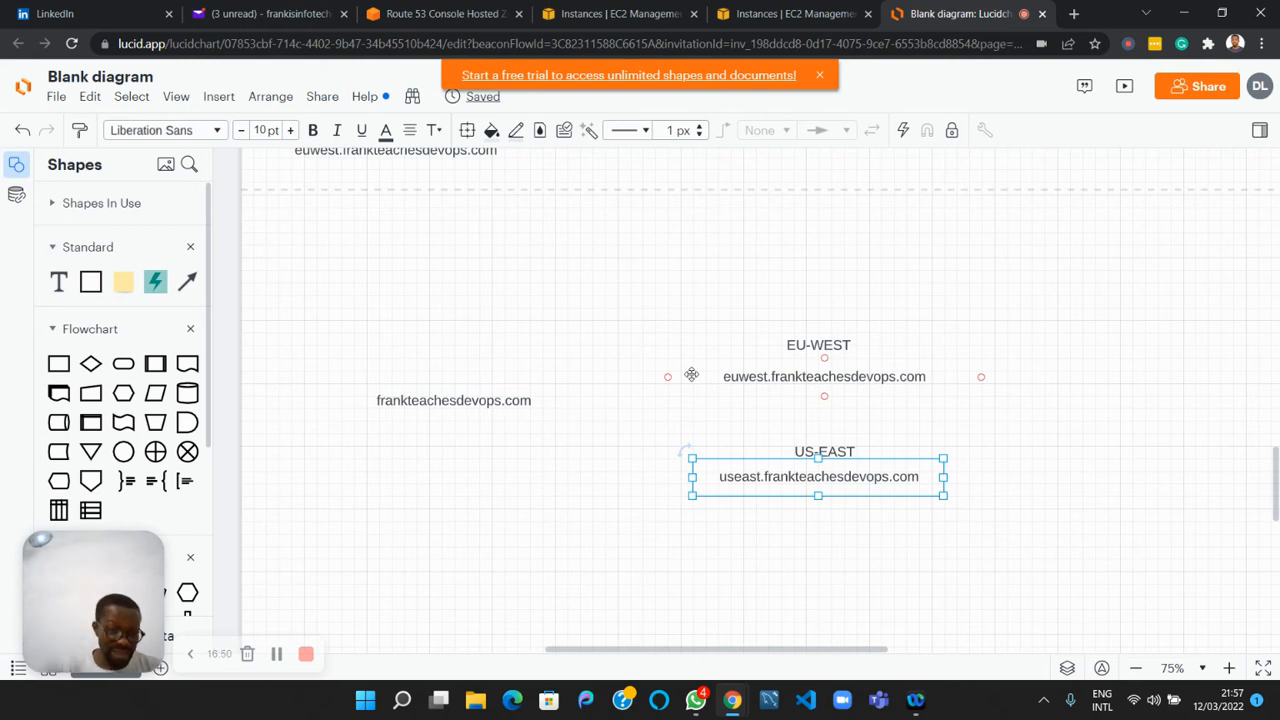
pyautogui.click(410, 14)
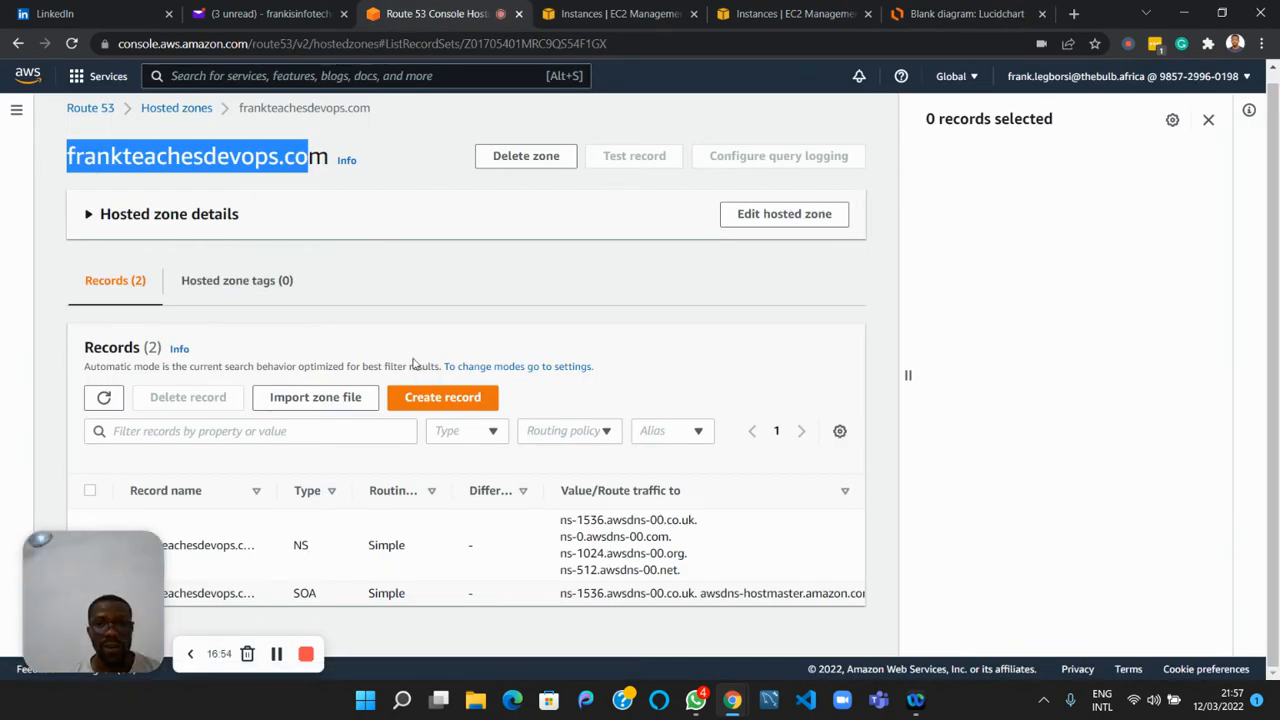
pyautogui.click(449, 398)
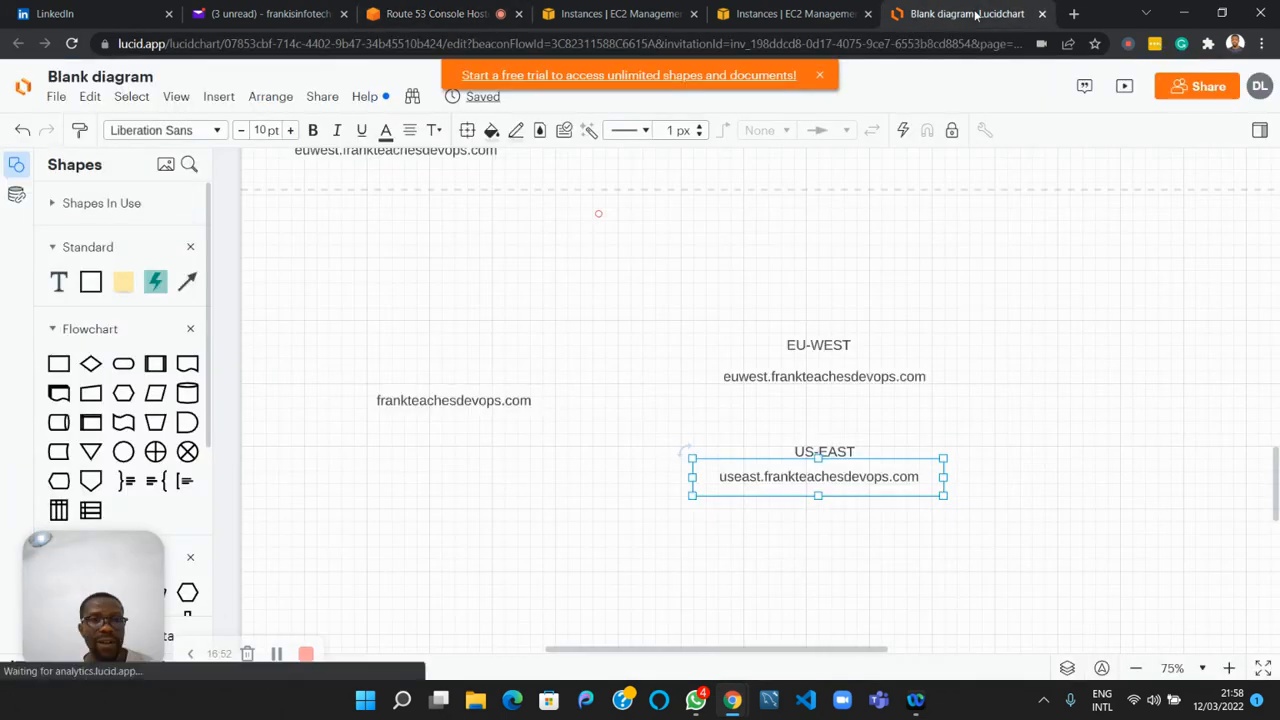
# Copy the EU-WEST subdomain from the Lucidchart diagram into the Route 53 record name and trim it to euwest.
pyautogui.click(978, 14)
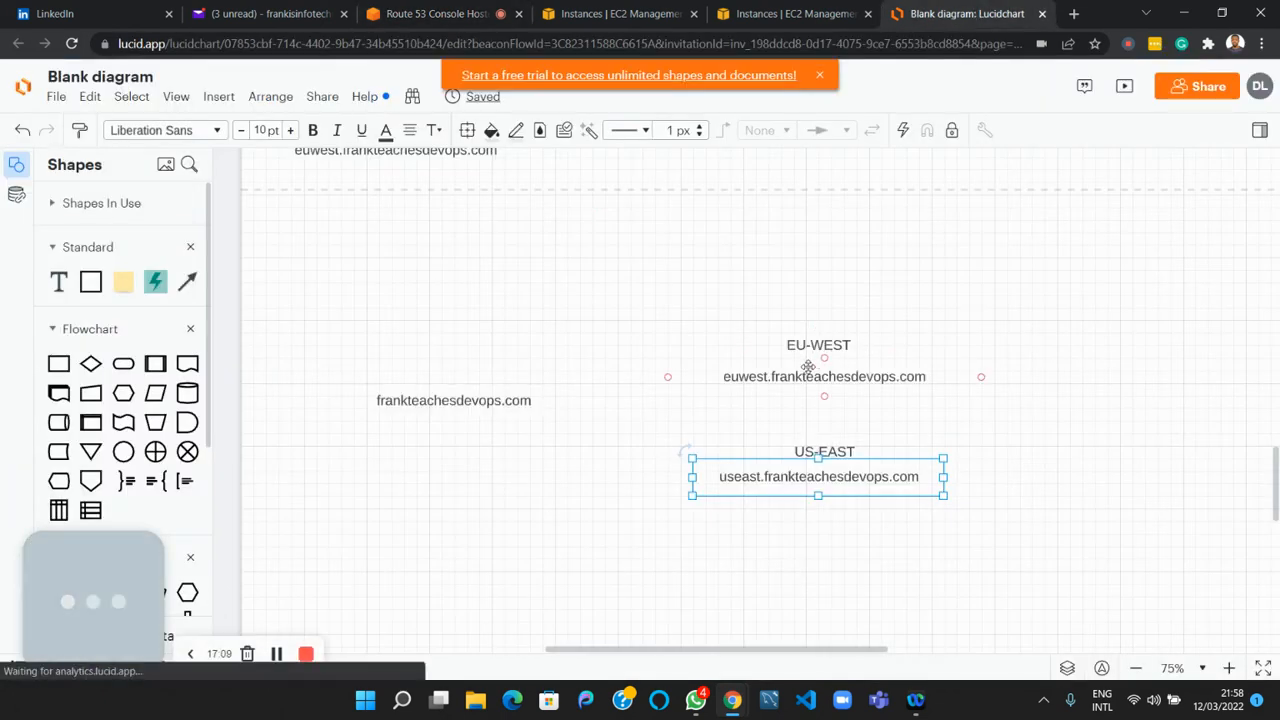
pyautogui.click(808, 376)
pyautogui.doubleClick(808, 378)
pyautogui.hotkey('ctrl', 'c')
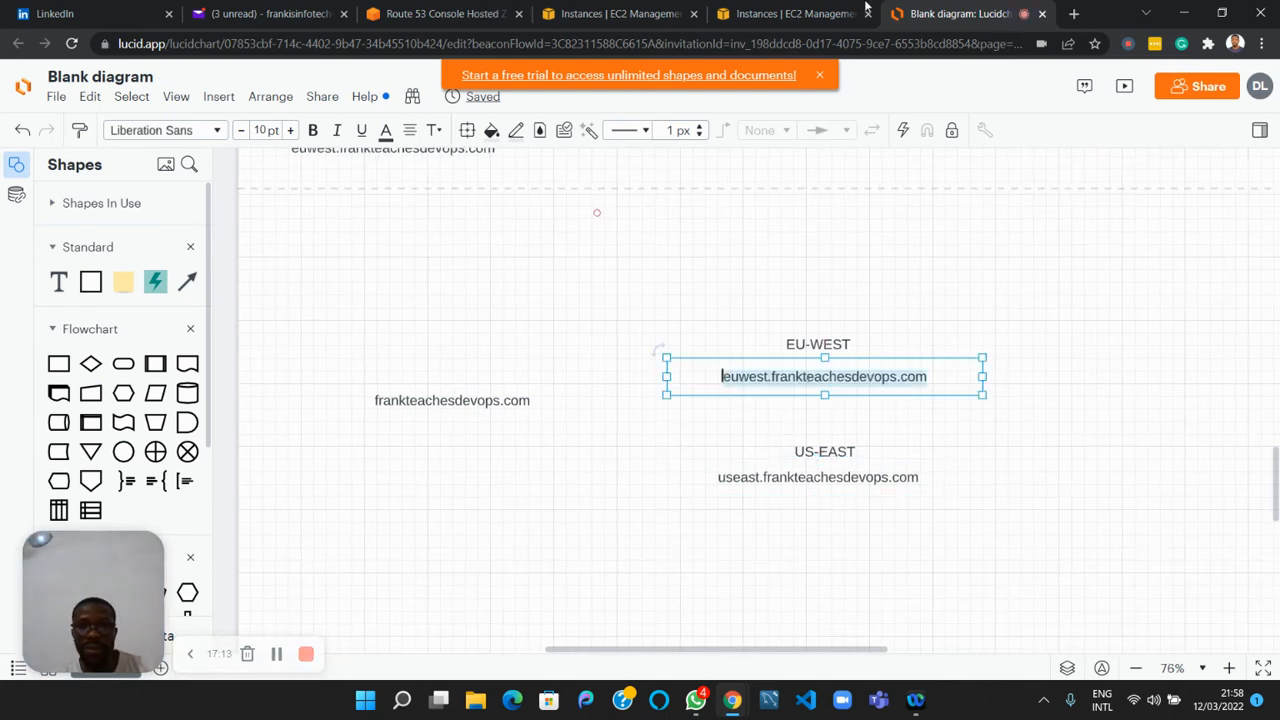
pyautogui.click(488, 14)
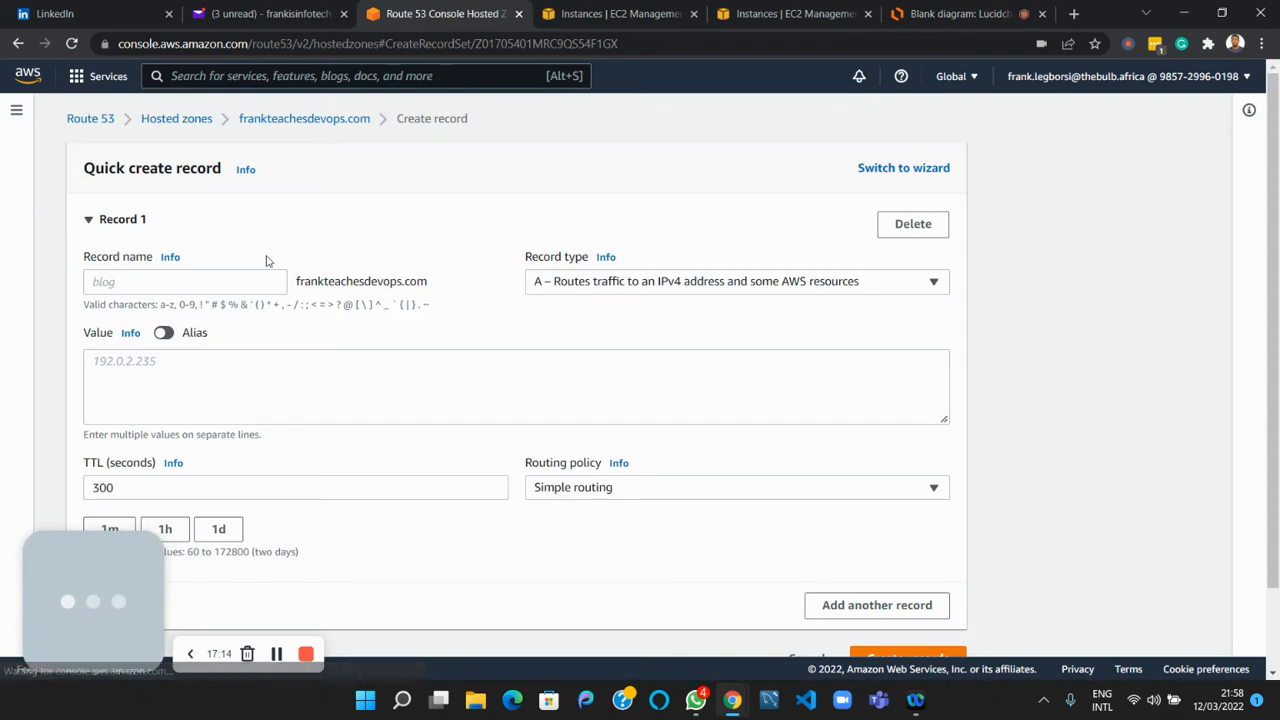
pyautogui.click(228, 289)
pyautogui.hotkey('ctrl', 'v')
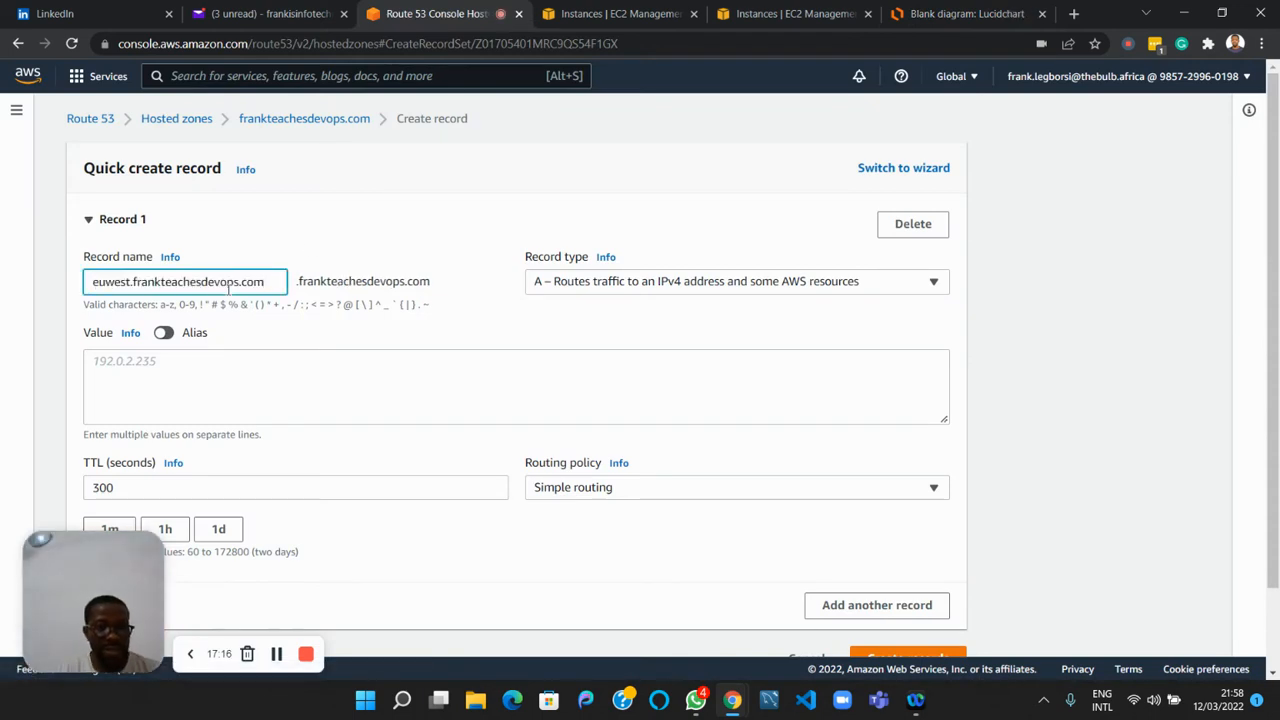
pyautogui.press('BackSpace')
pyautogui.press('BackSpace')
pyautogui.press('BackSpace')
pyautogui.press('BackSpace')
pyautogui.press('BackSpace')
pyautogui.press('BackSpace')
pyautogui.press('BackSpace')
pyautogui.press('BackSpace')
pyautogui.press('BackSpace')
pyautogui.press('BackSpace')
pyautogui.press('BackSpace')
pyautogui.press('BackSpace')
pyautogui.press('BackSpace')
pyautogui.press('BackSpace')
pyautogui.press('BackSpace')
pyautogui.press('BackSpace')
pyautogui.press('BackSpace')
pyautogui.press('BackSpace')
pyautogui.press('BackSpace')
pyautogui.press('BackSpace')
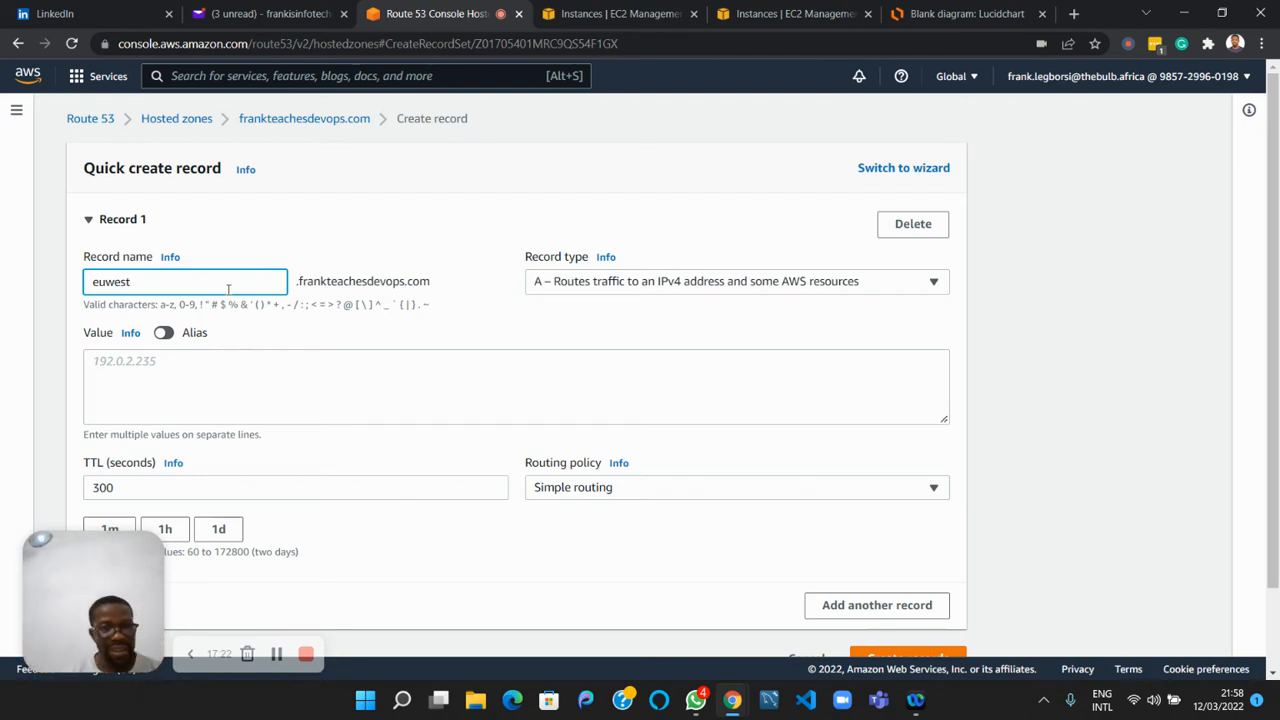
# Keep record type A and set the record's value to the London eu-west instance's public IPv4 address, 3.8.117.163.
pyautogui.click(609, 285)
pyautogui.click(608, 291)
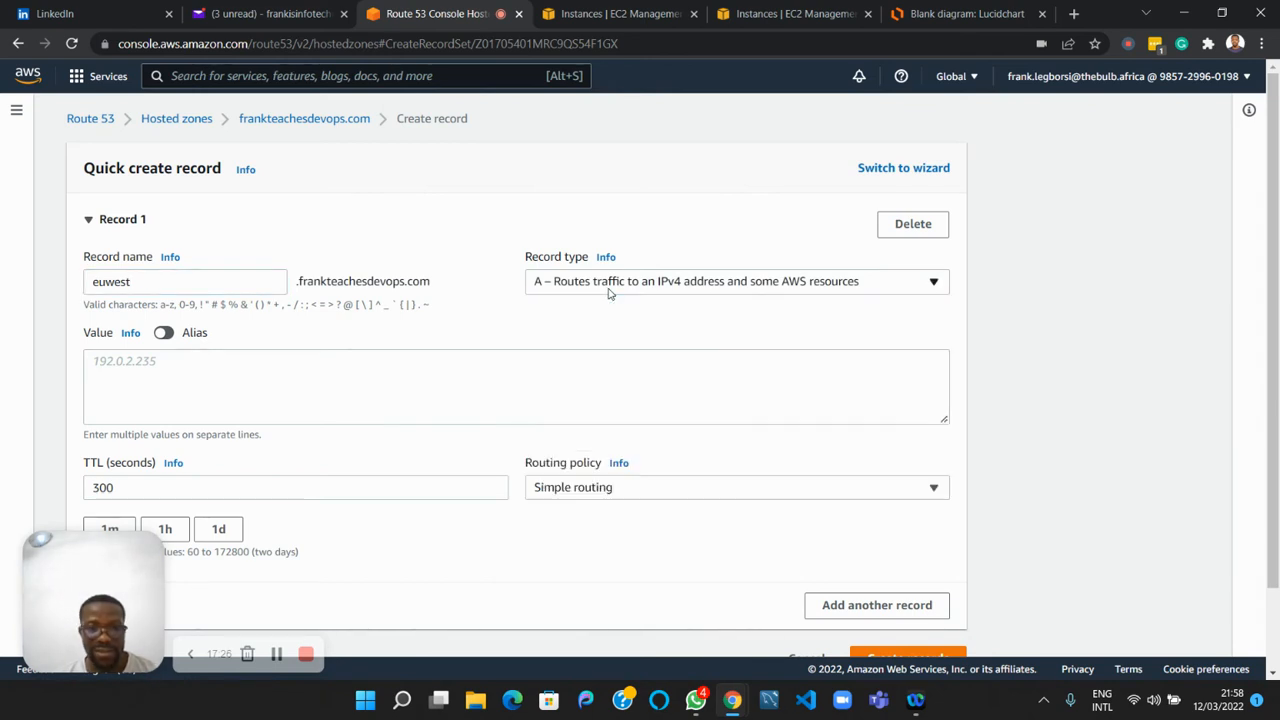
pyautogui.scroll(-1, 608, 293)
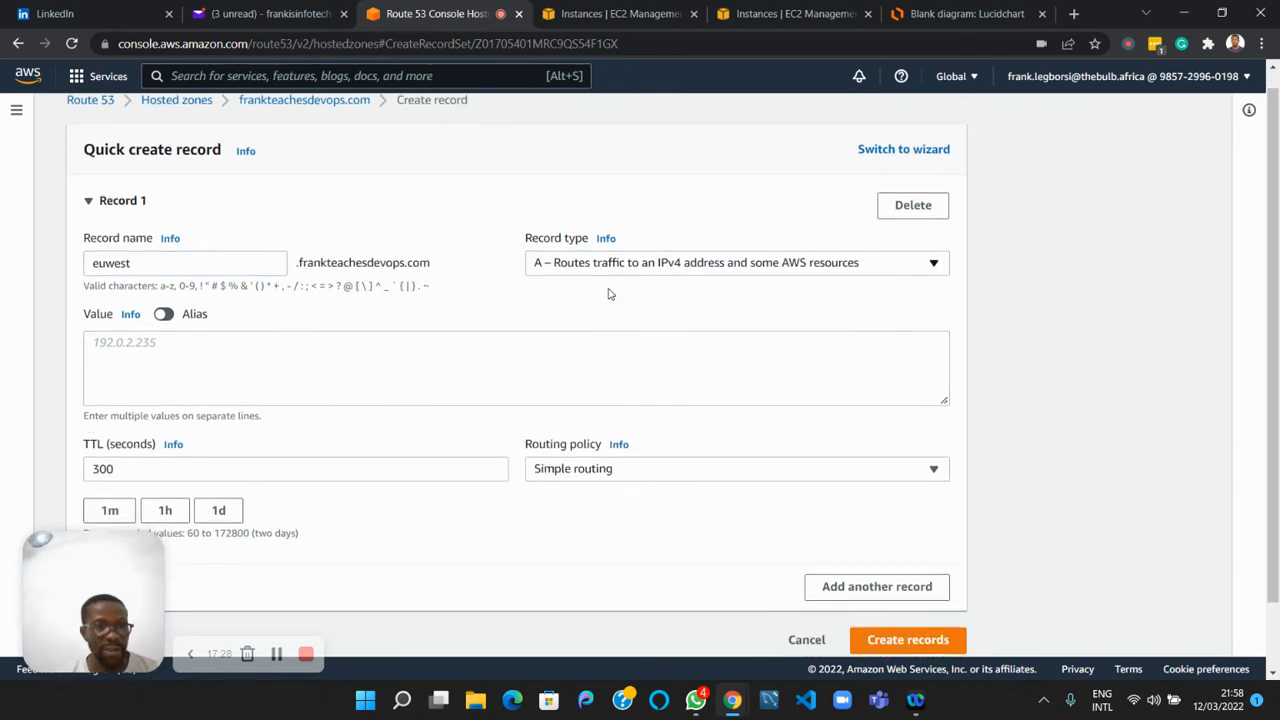
pyautogui.click(337, 275)
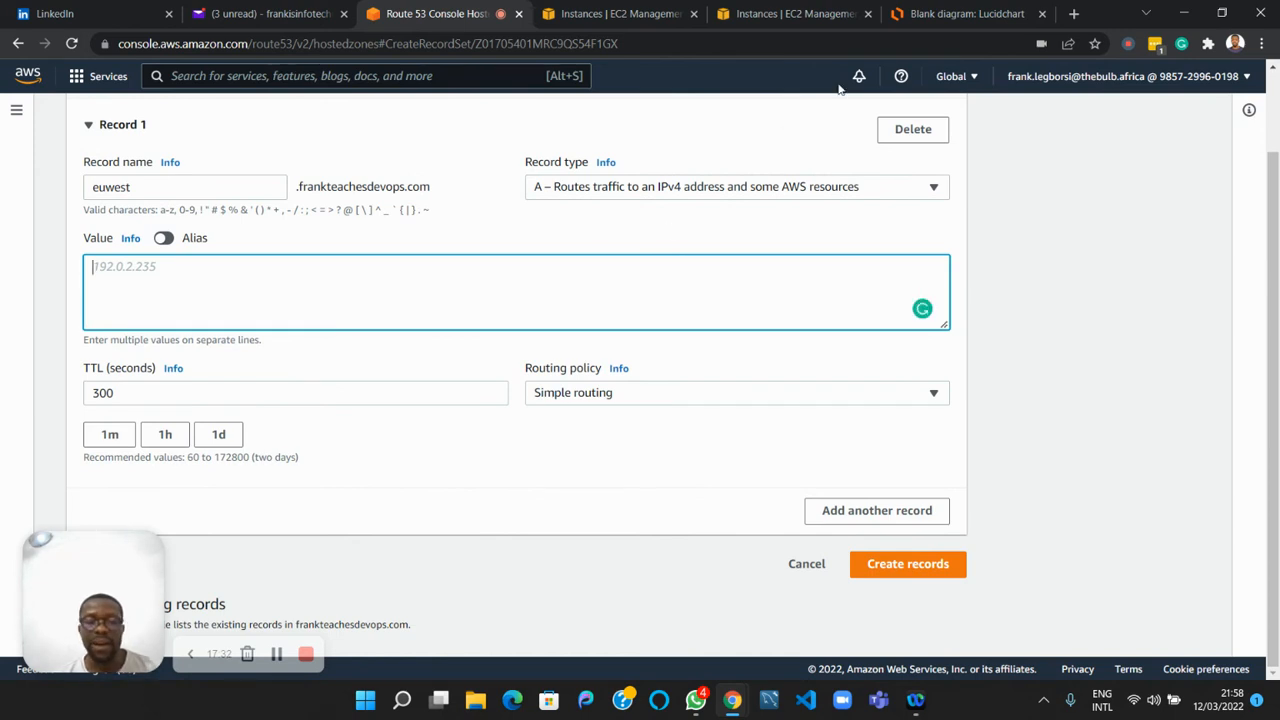
pyautogui.click(815, 18)
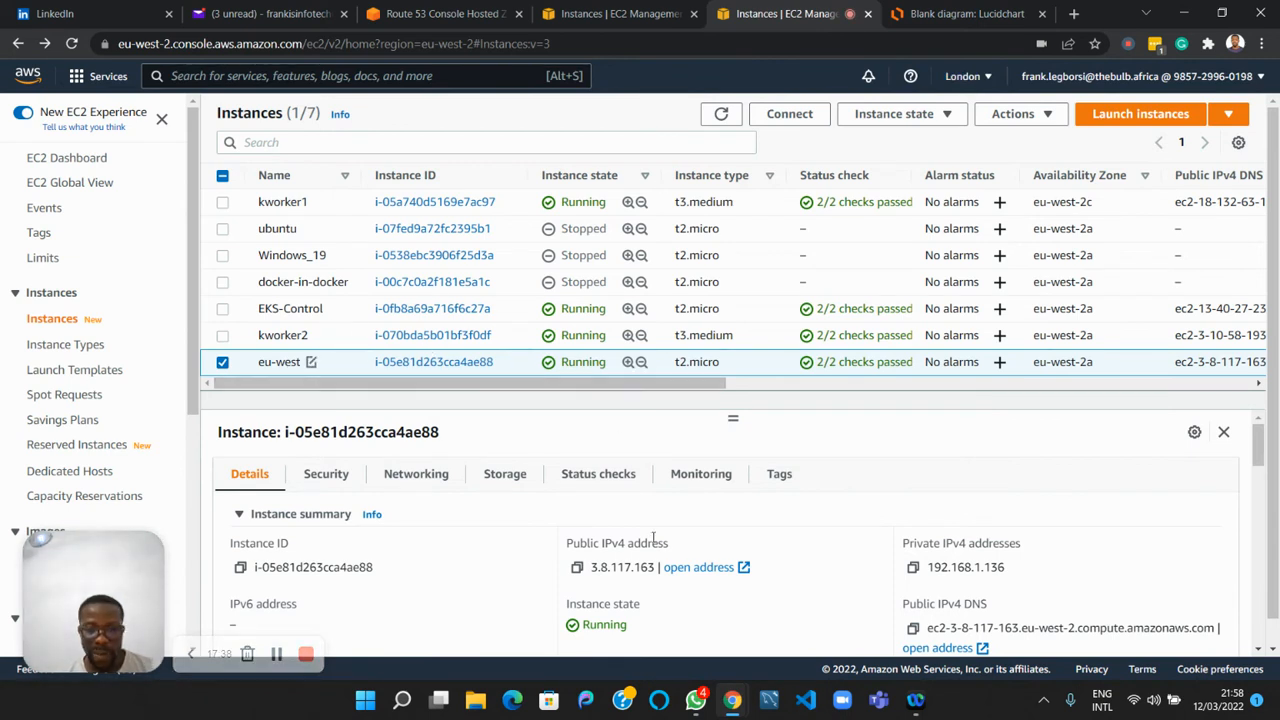
pyautogui.click(577, 567)
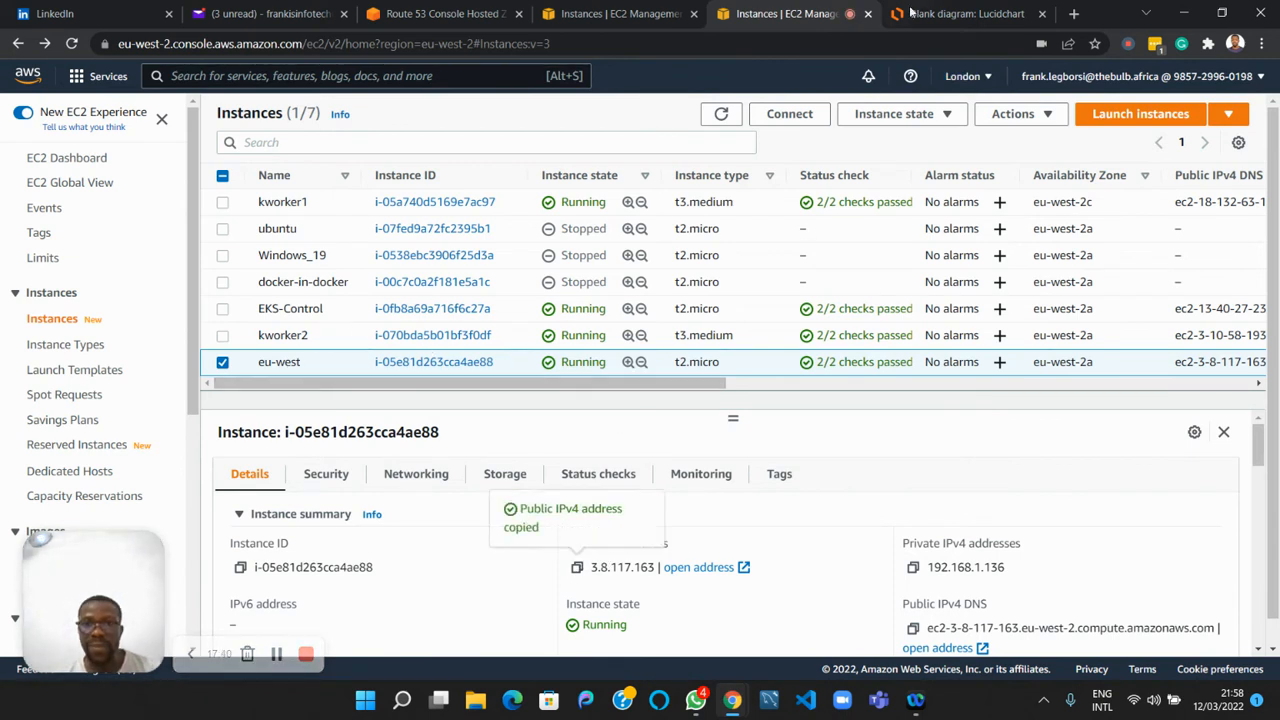
pyautogui.click(445, 14)
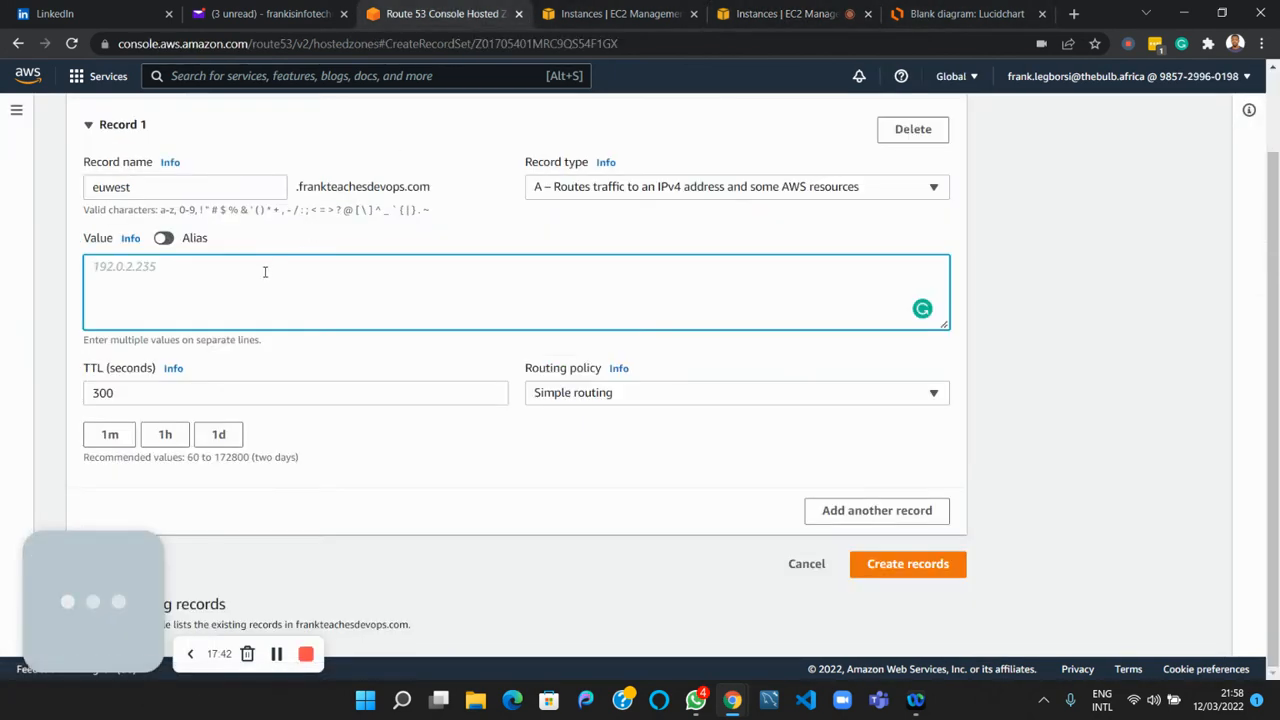
pyautogui.hotkey('ctrl', 'v')
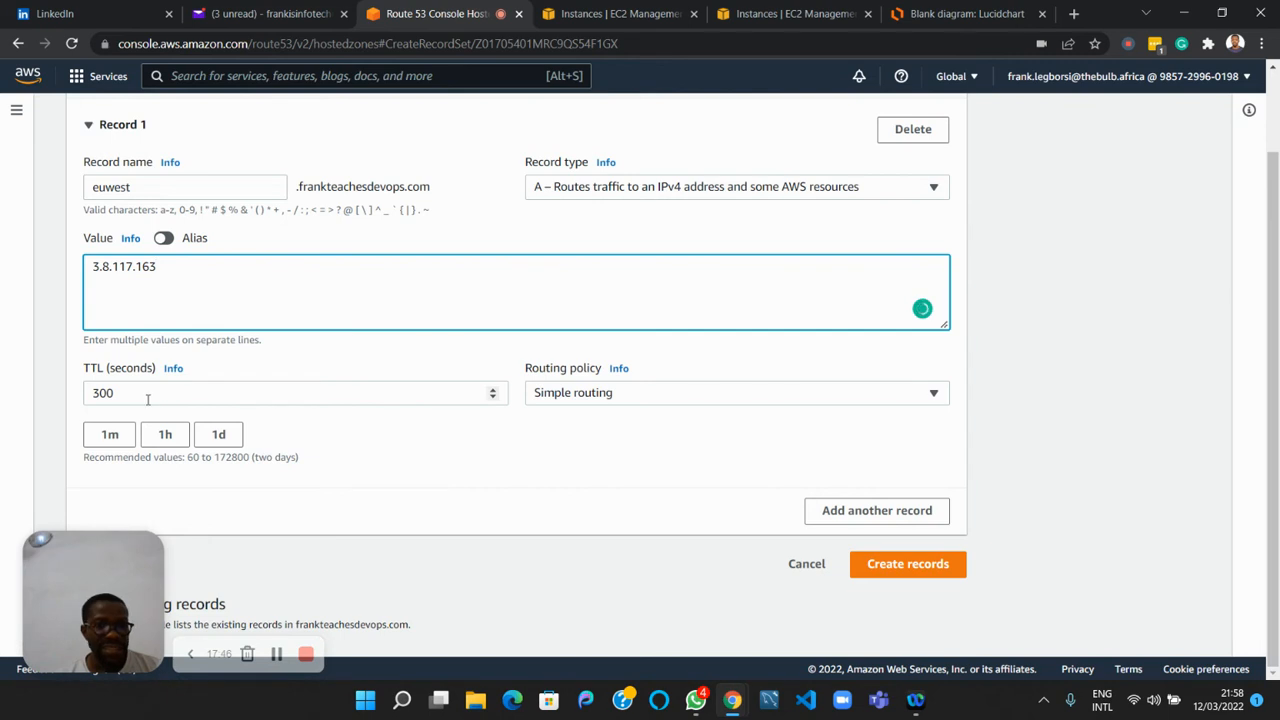
# Set the euwest record's TTL to 10 seconds and its routing policy to Geolocation with Europe as the location.
pyautogui.moveTo(147, 399); pyautogui.dragTo(26, 399)
pyautogui.write('10')
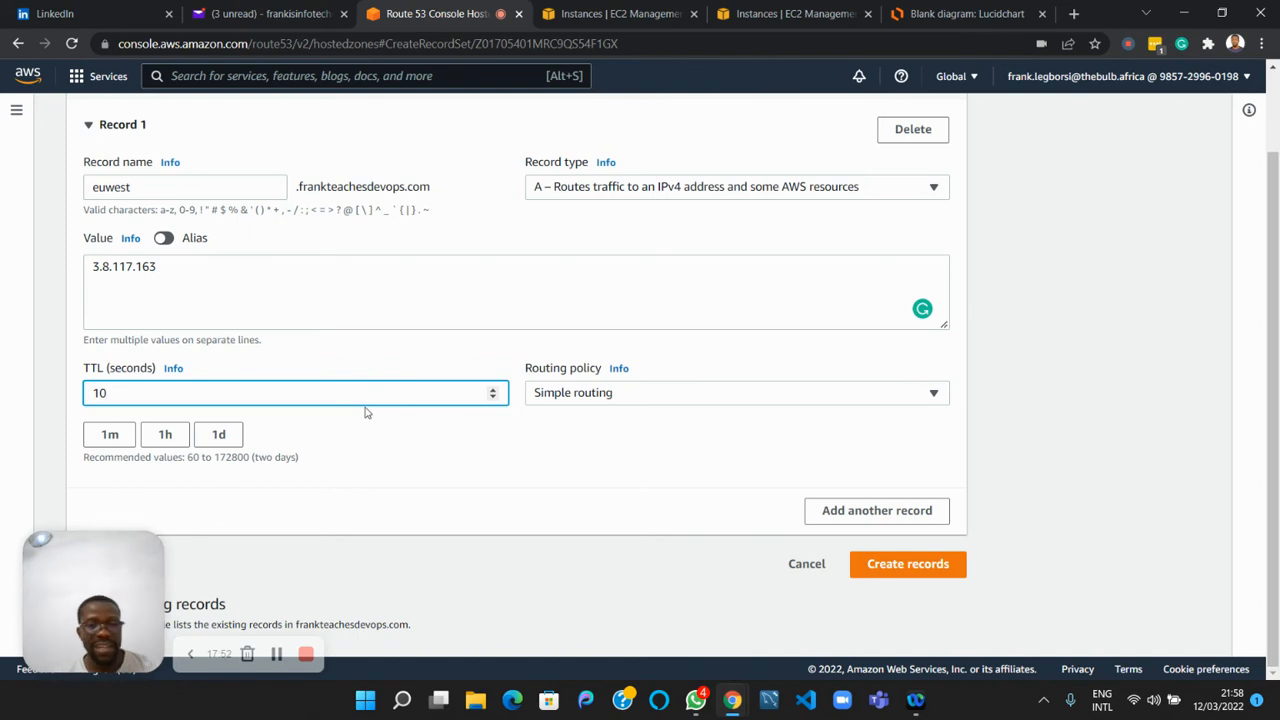
pyautogui.click(570, 400)
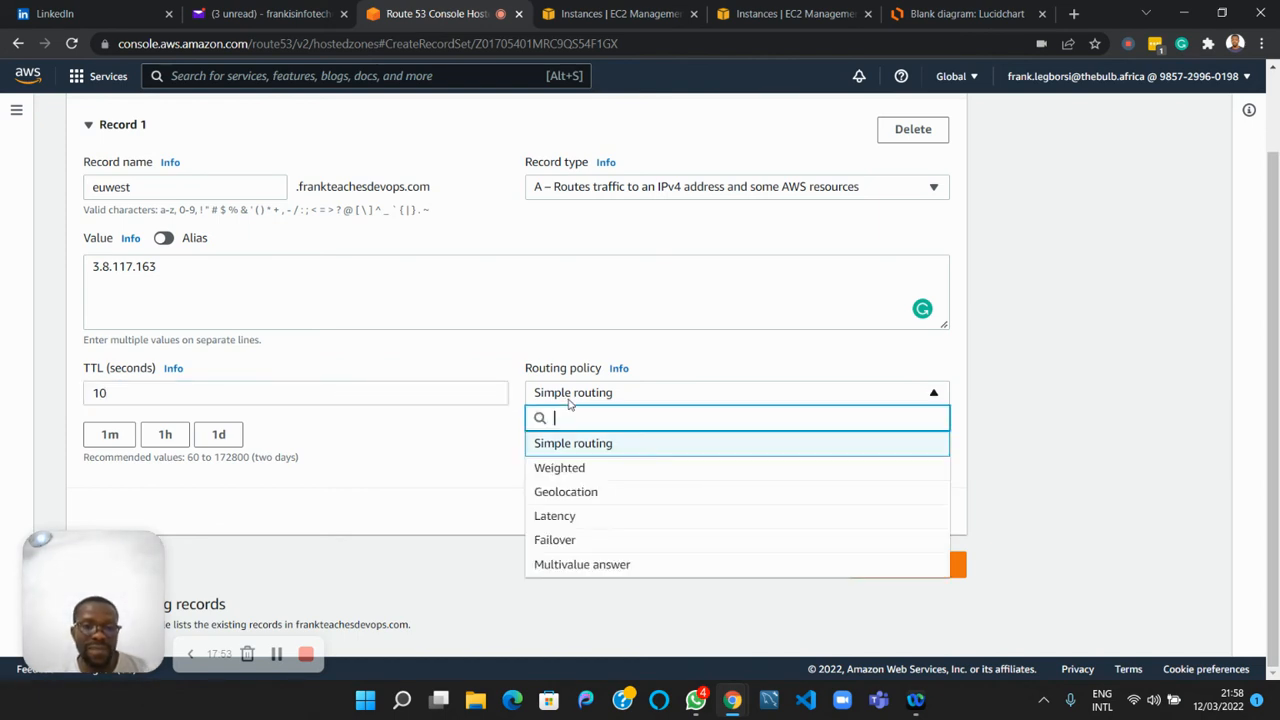
pyautogui.click(566, 491)
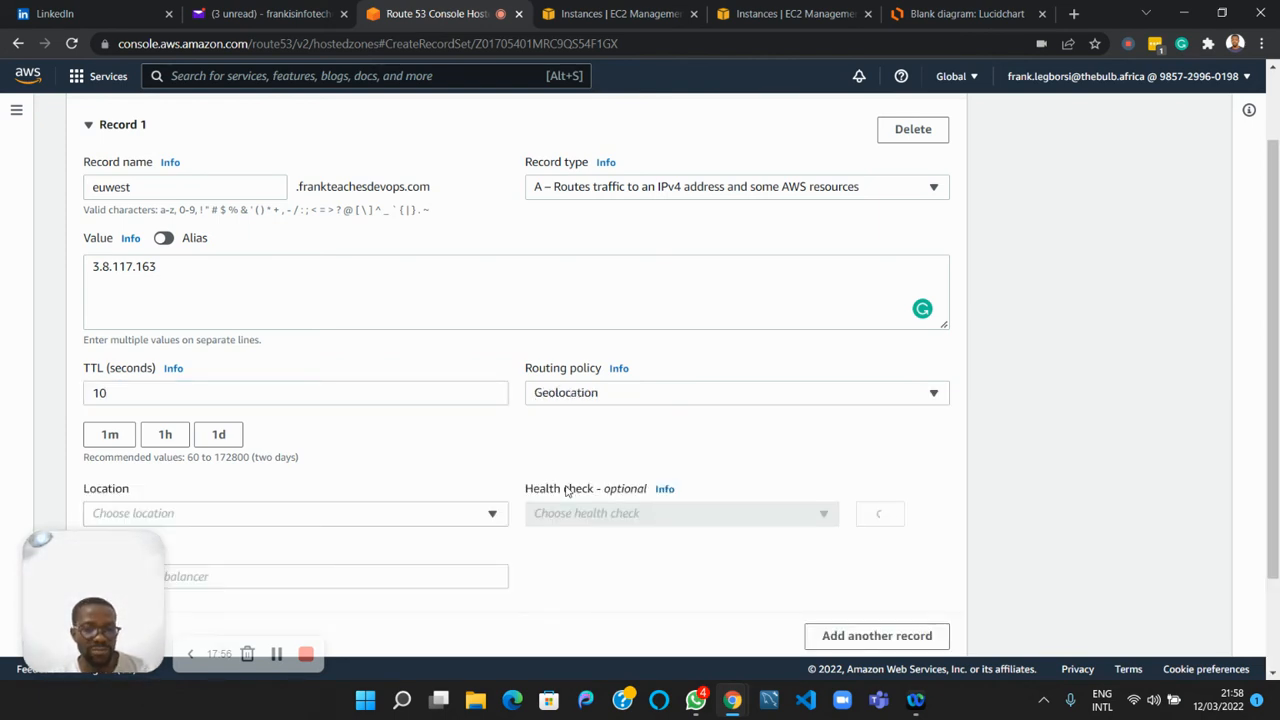
pyautogui.scroll(-2, 566, 491)
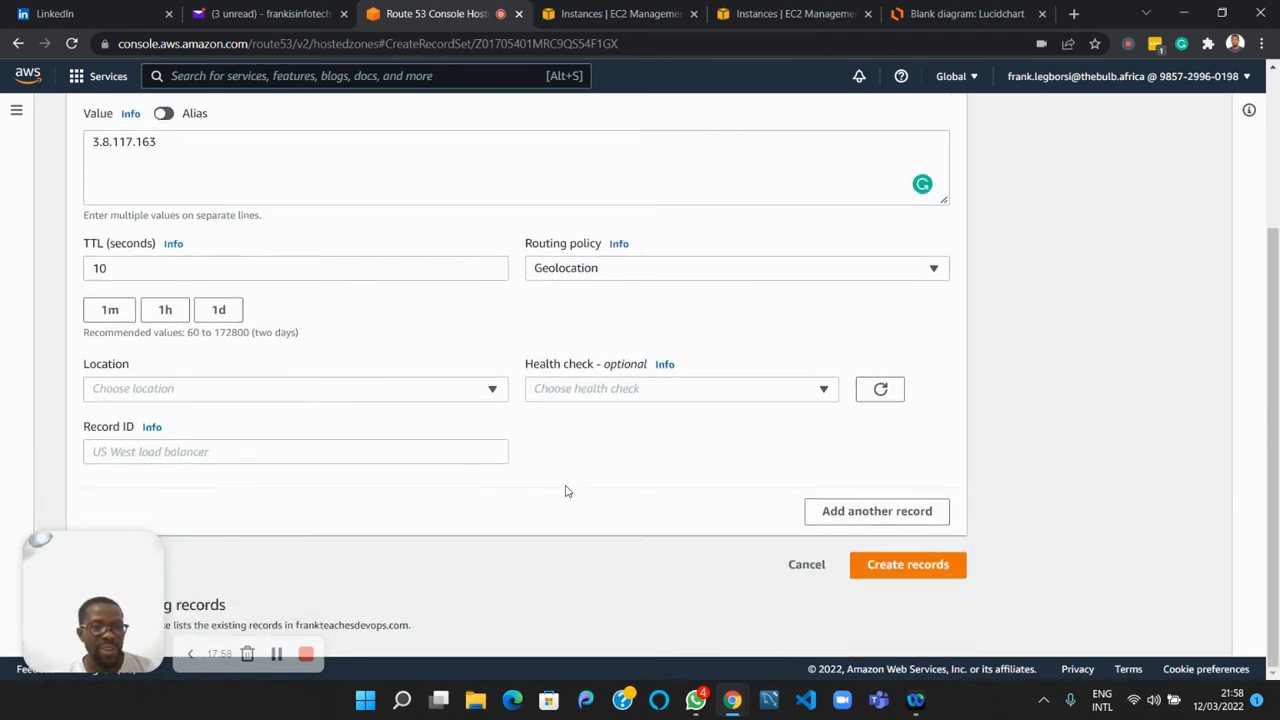
pyautogui.click(481, 395)
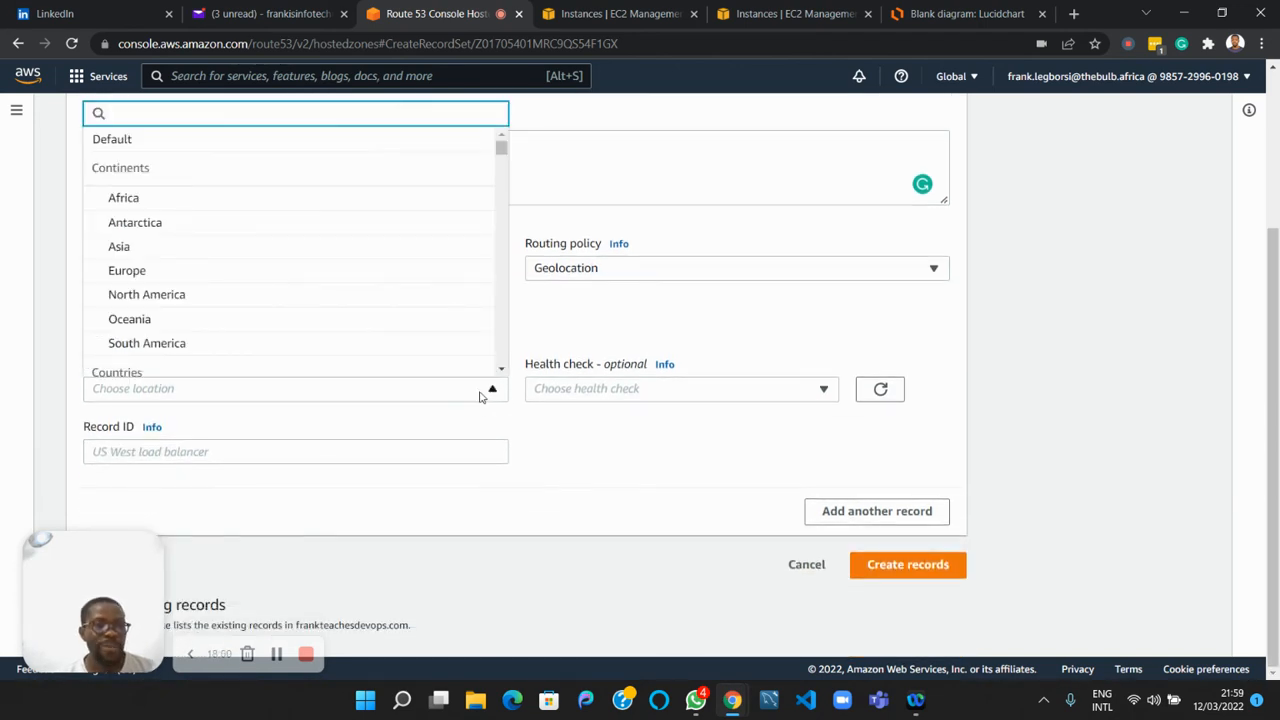
pyautogui.write('eu')
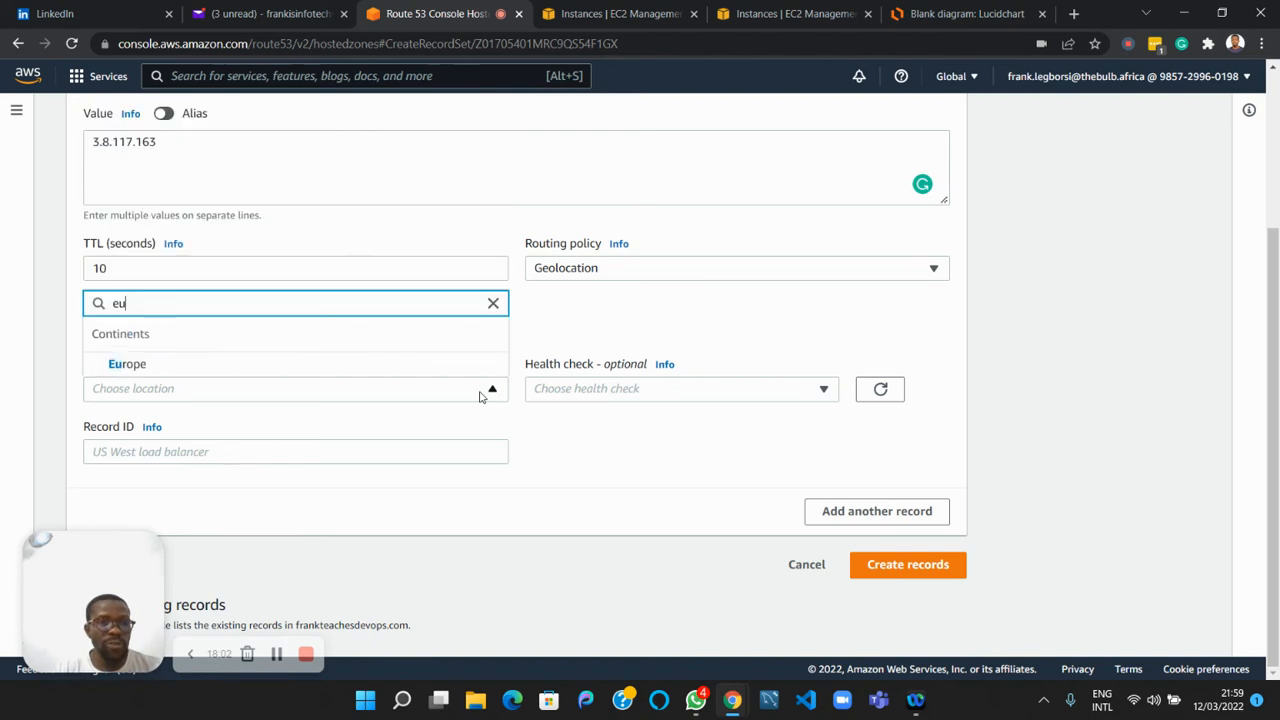
pyautogui.click(275, 367)
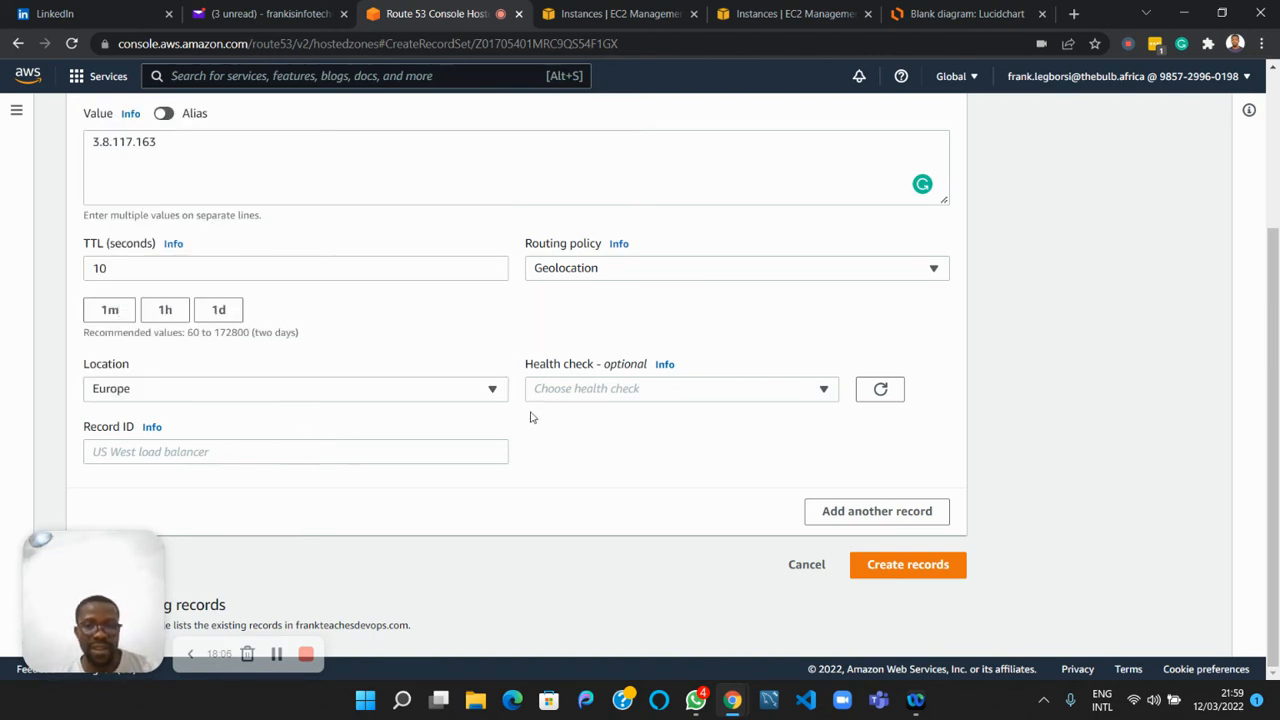
pyautogui.click(615, 398)
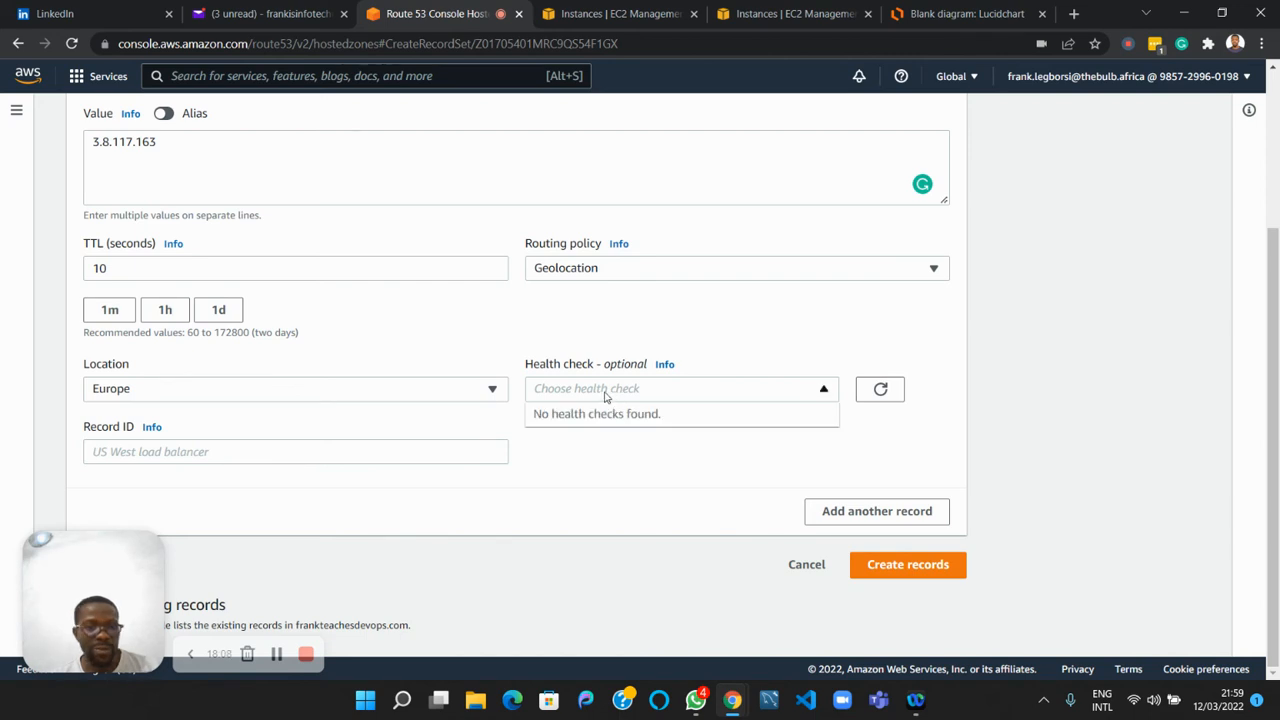
pyautogui.click(598, 396)
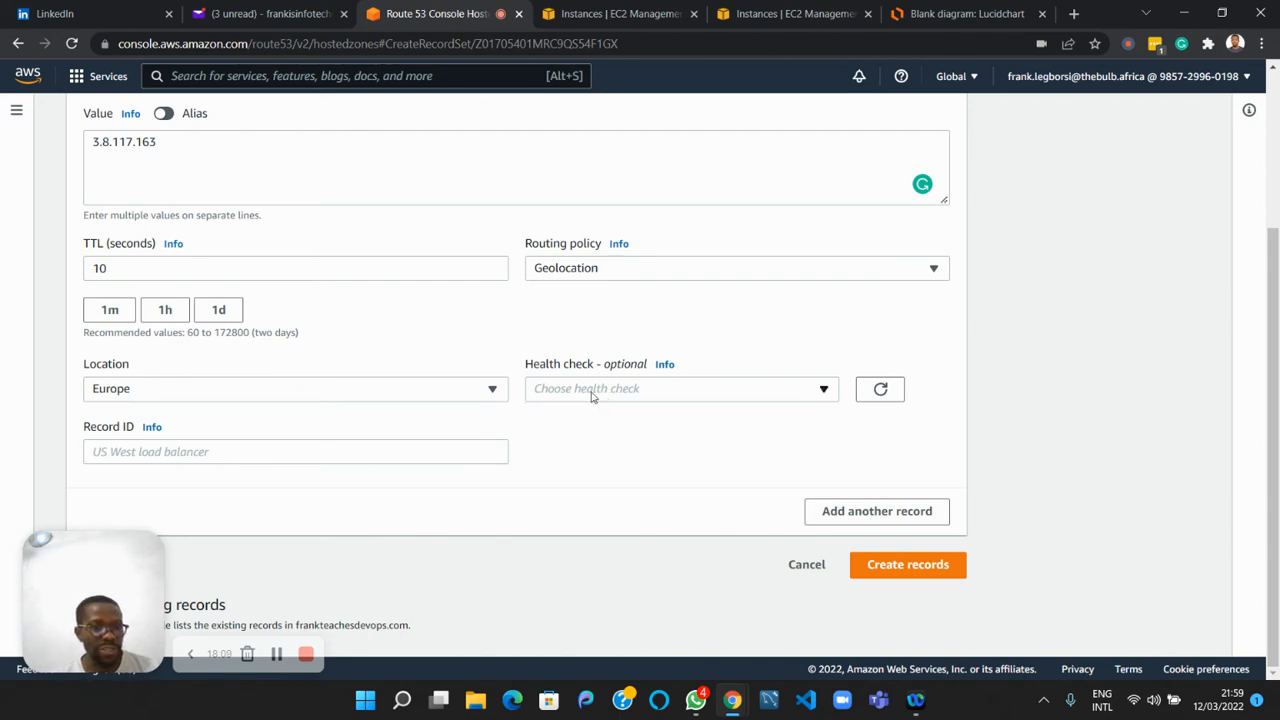
pyautogui.click(229, 453)
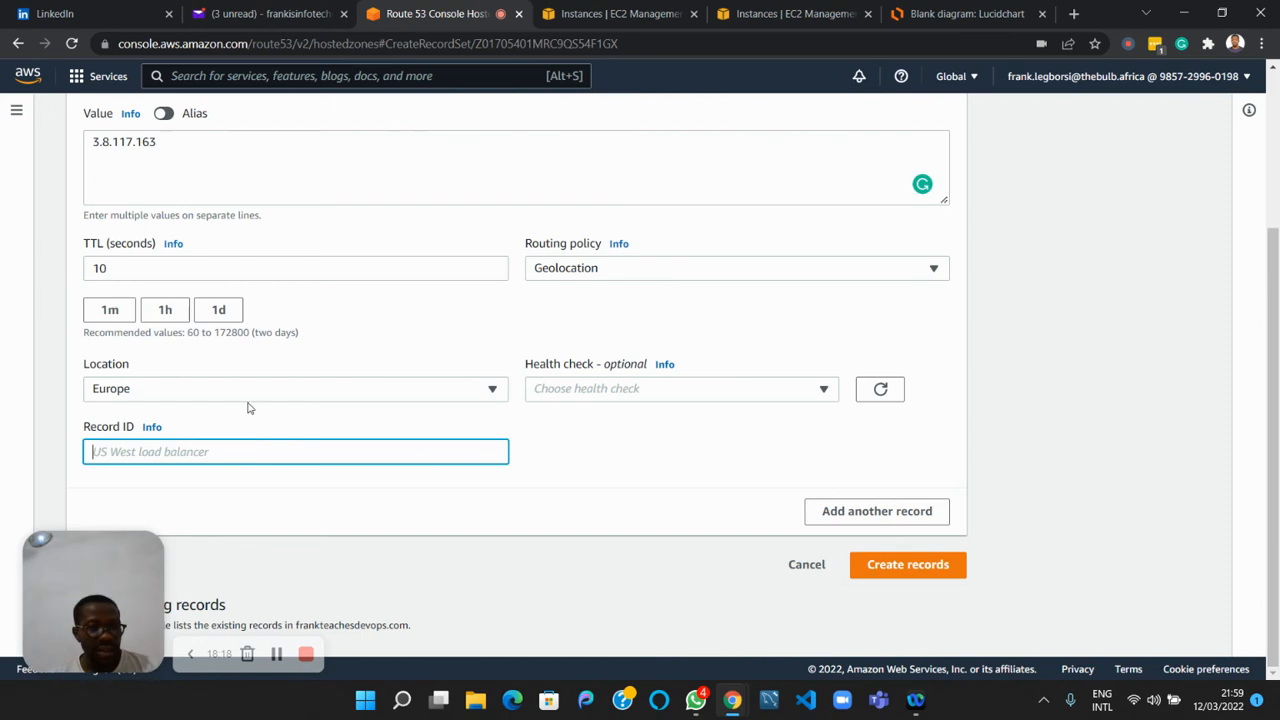
pyautogui.click(169, 391)
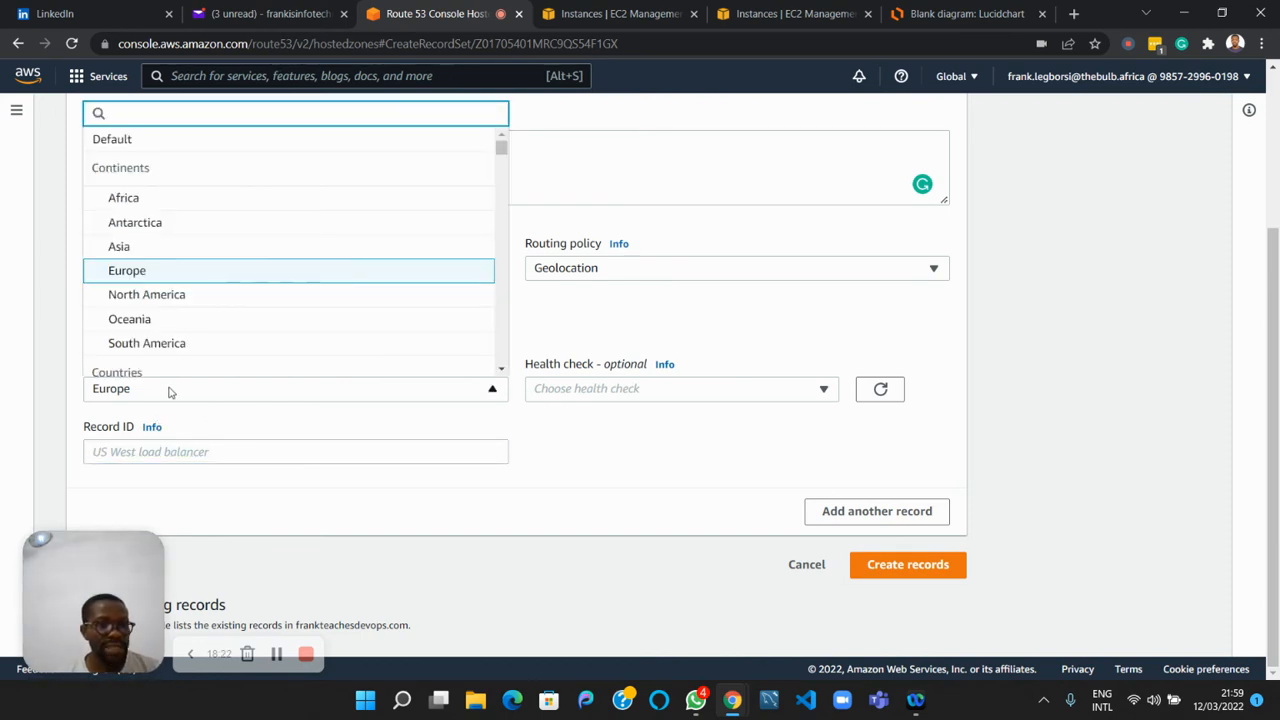
pyautogui.click(169, 391)
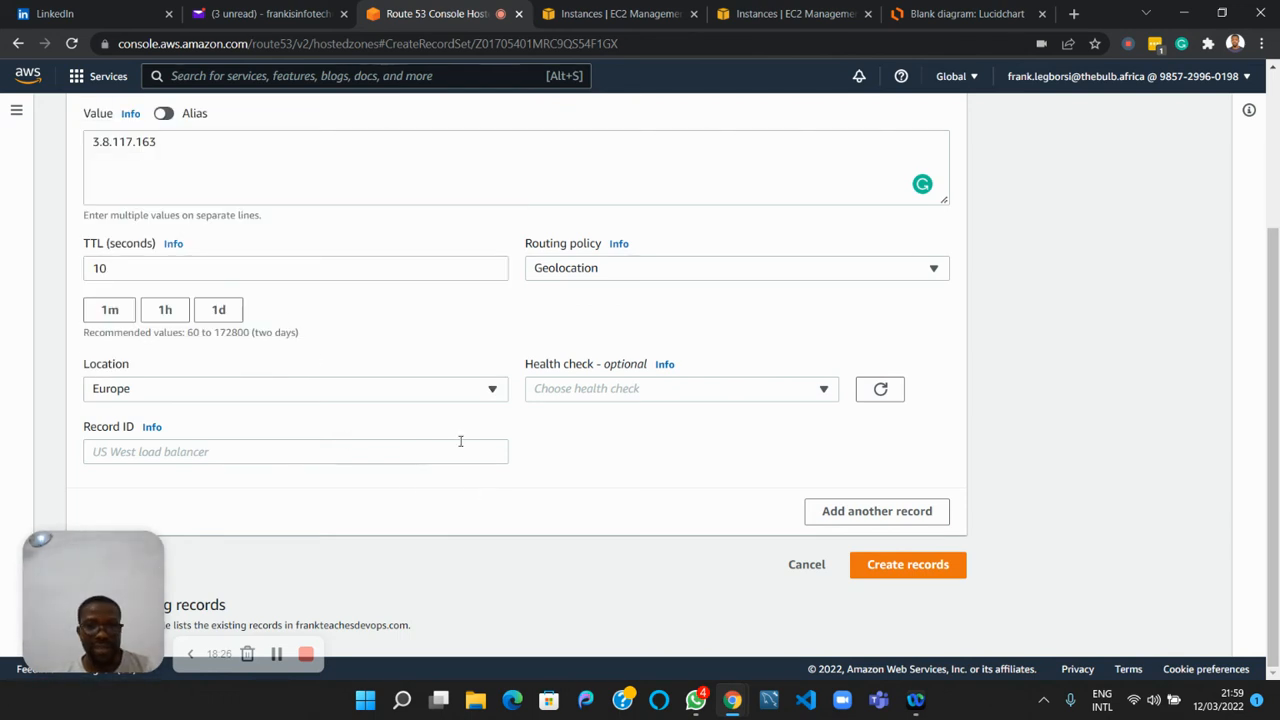
# Set the euwest record's ID to A and create the geolocation record.
pyautogui.click(908, 566)
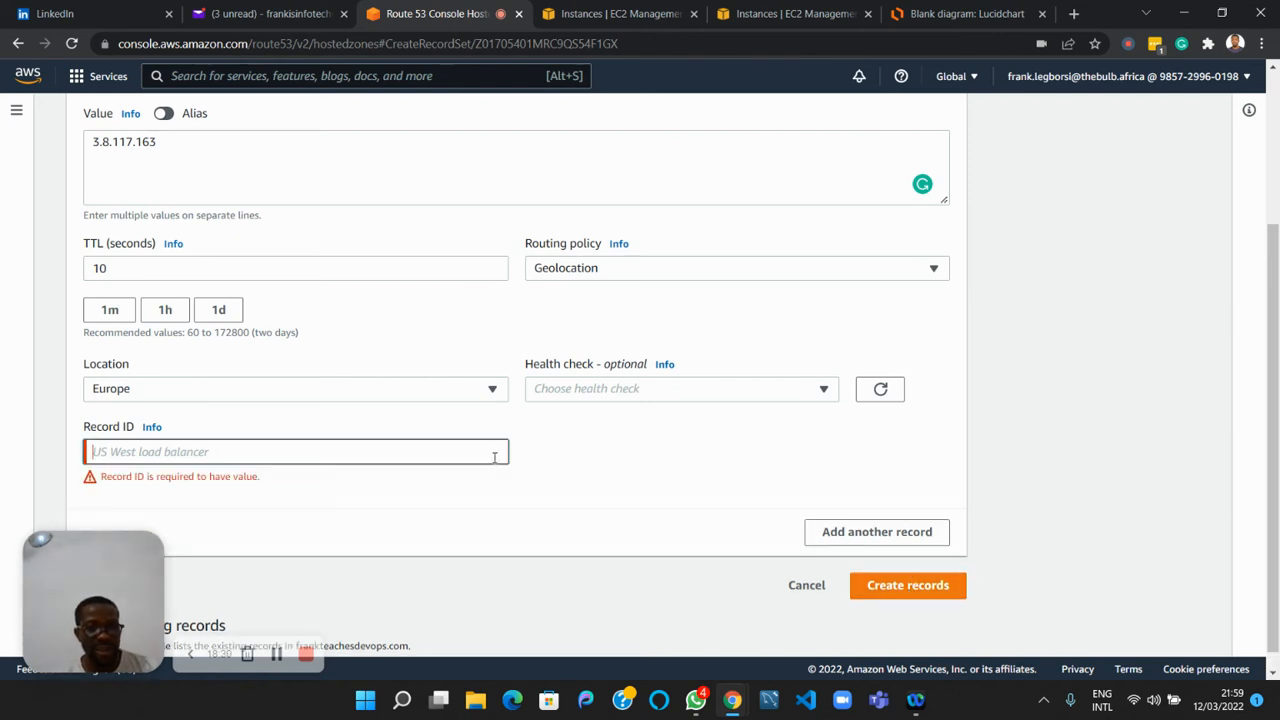
pyautogui.write('A')
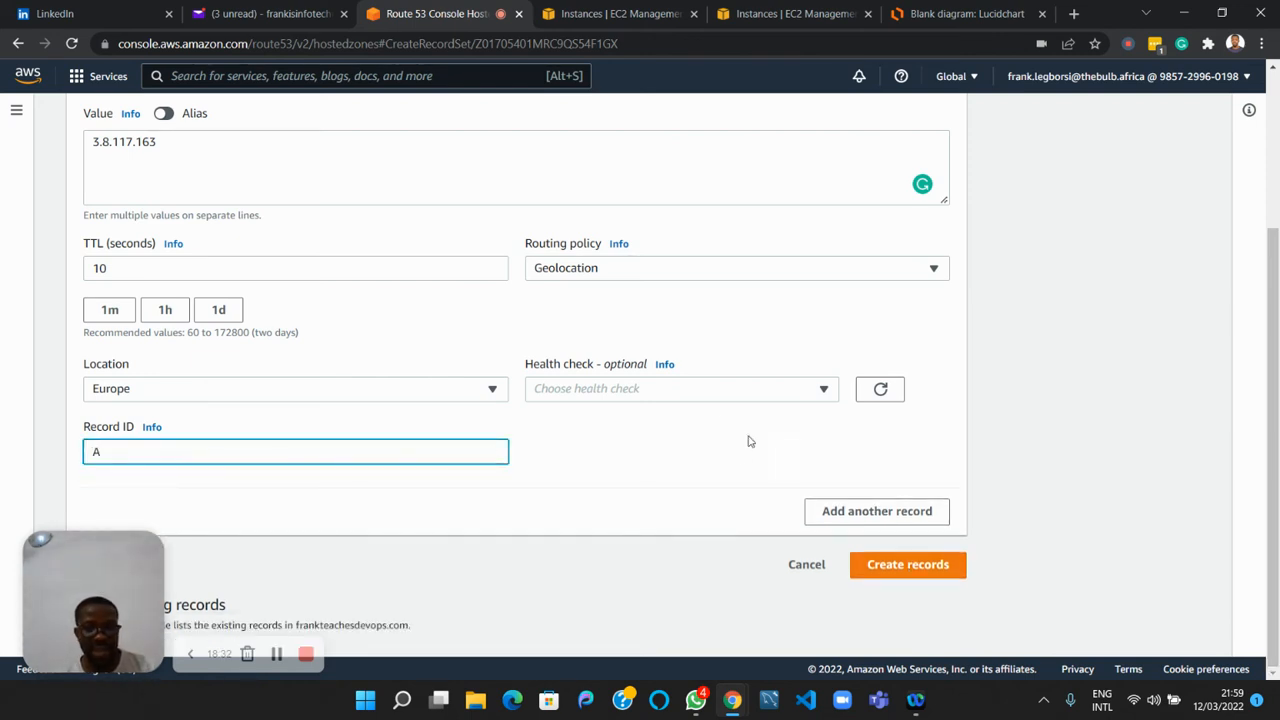
pyautogui.click(896, 570)
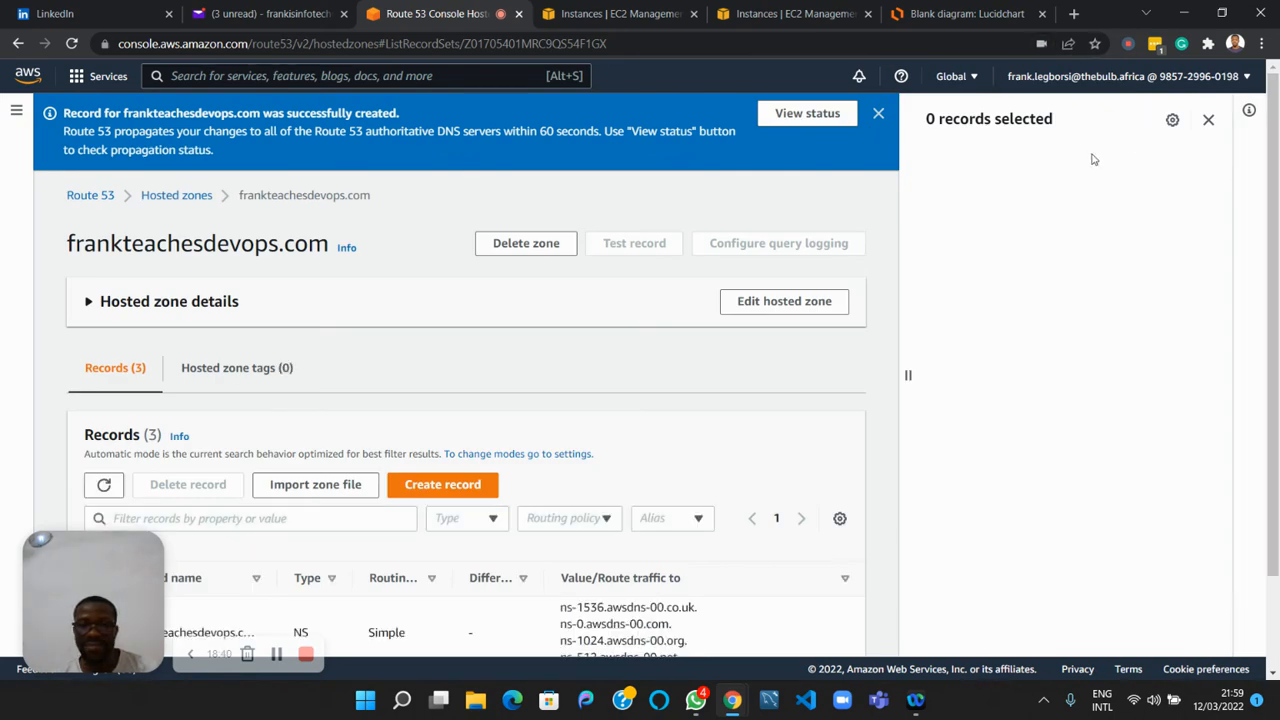
# Close the record details pane and start another record in the frankteachesdevops.com hosted zone.
pyautogui.scroll(-2, 606, 460)
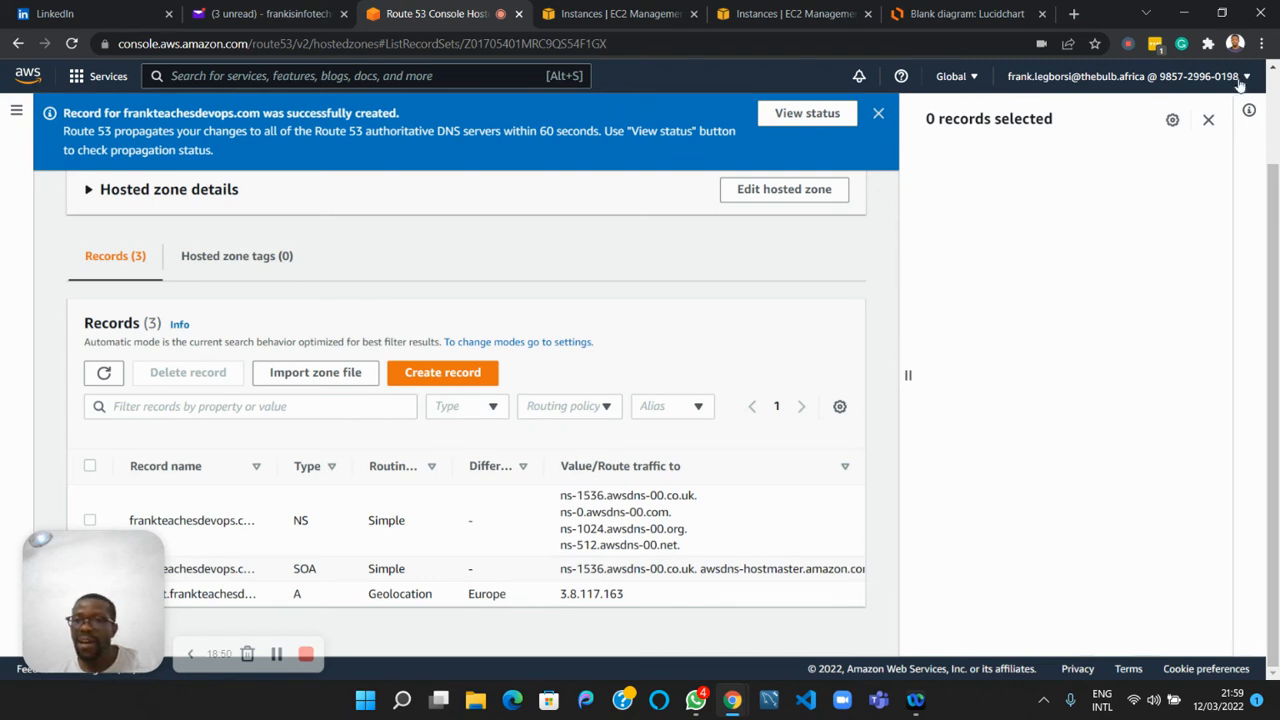
pyautogui.click(1207, 121)
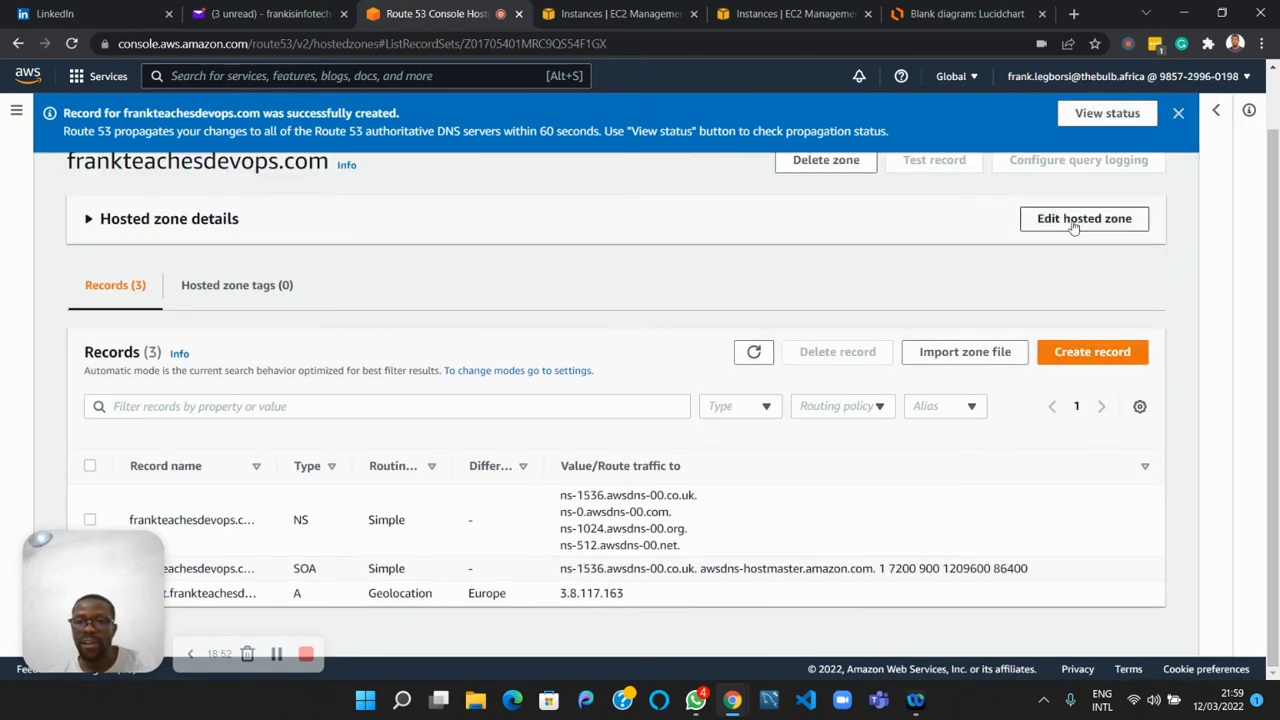
pyautogui.click(1068, 351)
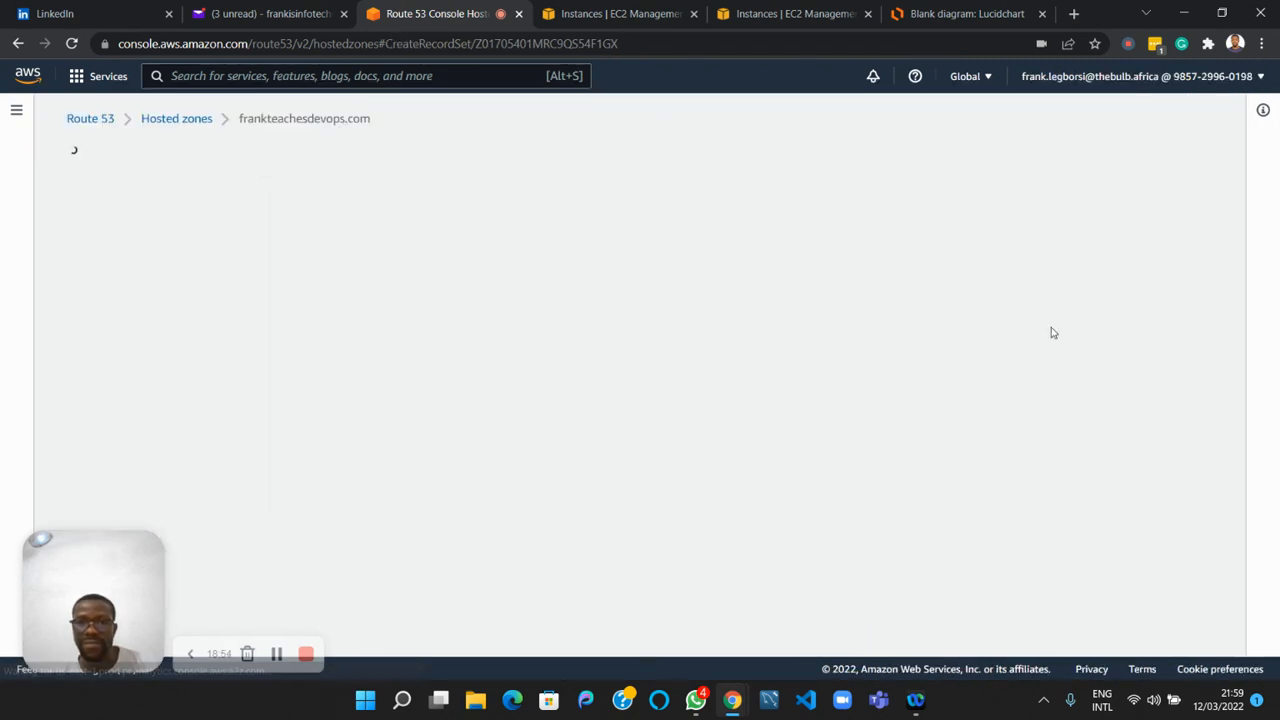
# Copy the US-EAST subdomain from the Lucidchart diagram into the Route 53 record name and trim it to useast.
pyautogui.click(924, 16)
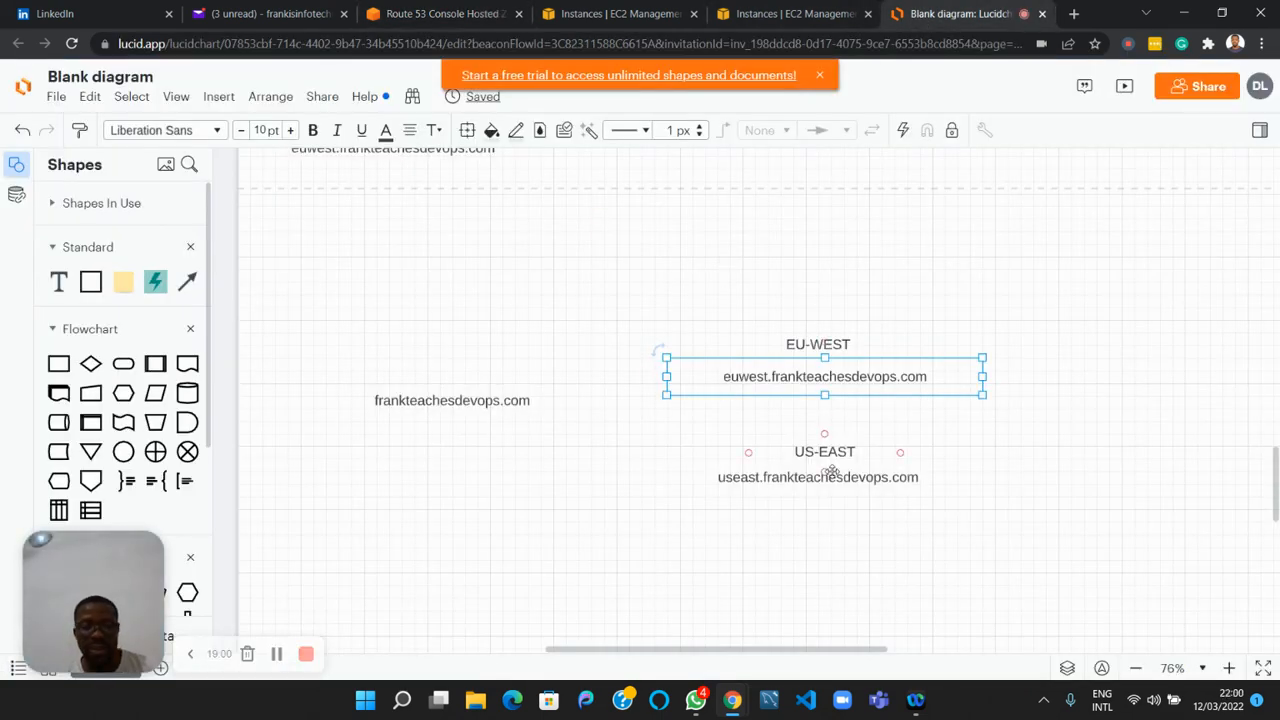
pyautogui.click(790, 477)
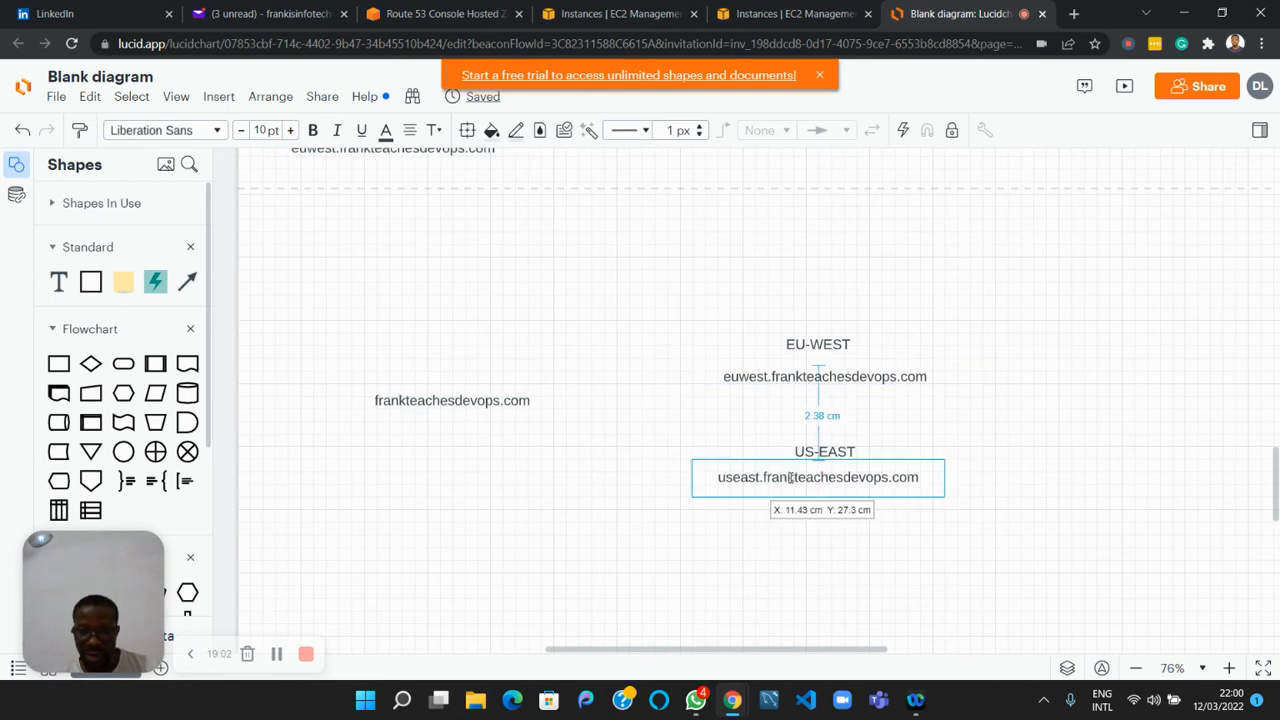
pyautogui.click(790, 477)
pyautogui.hotkey('ctrl', 'c')
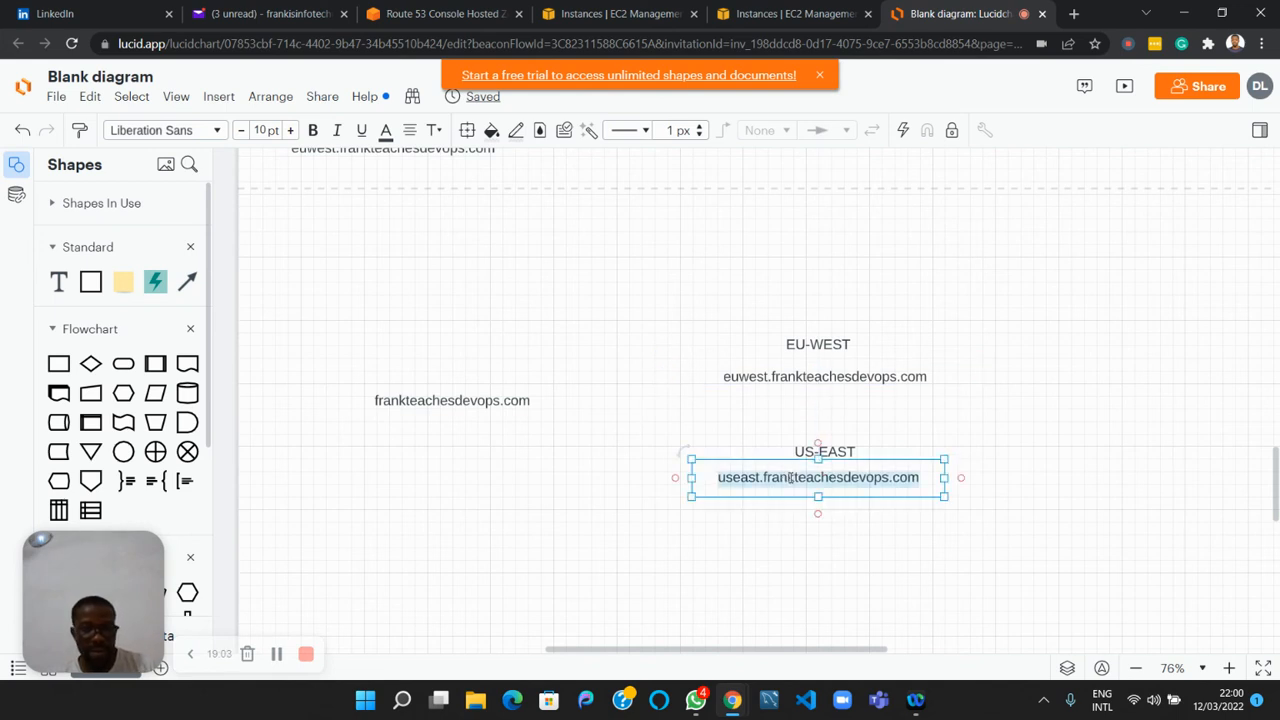
pyautogui.click(455, 14)
pyautogui.click(185, 280)
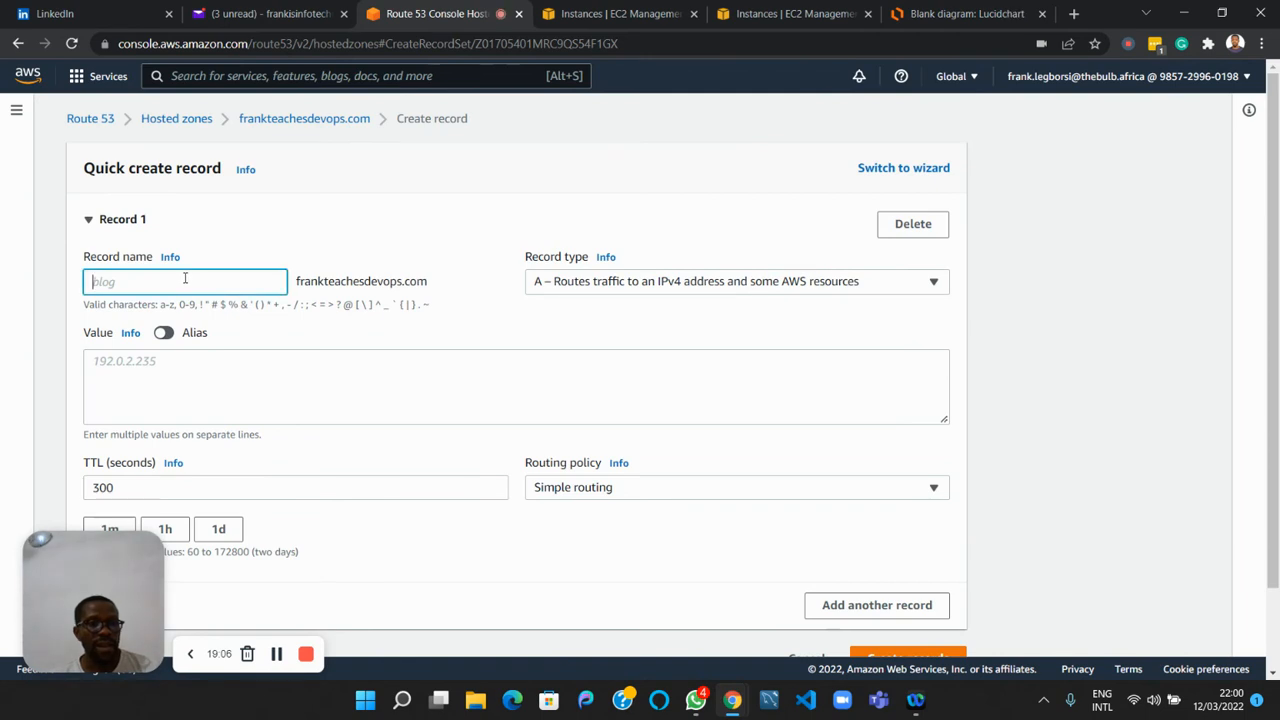
pyautogui.hotkey('ctrl', 'v')
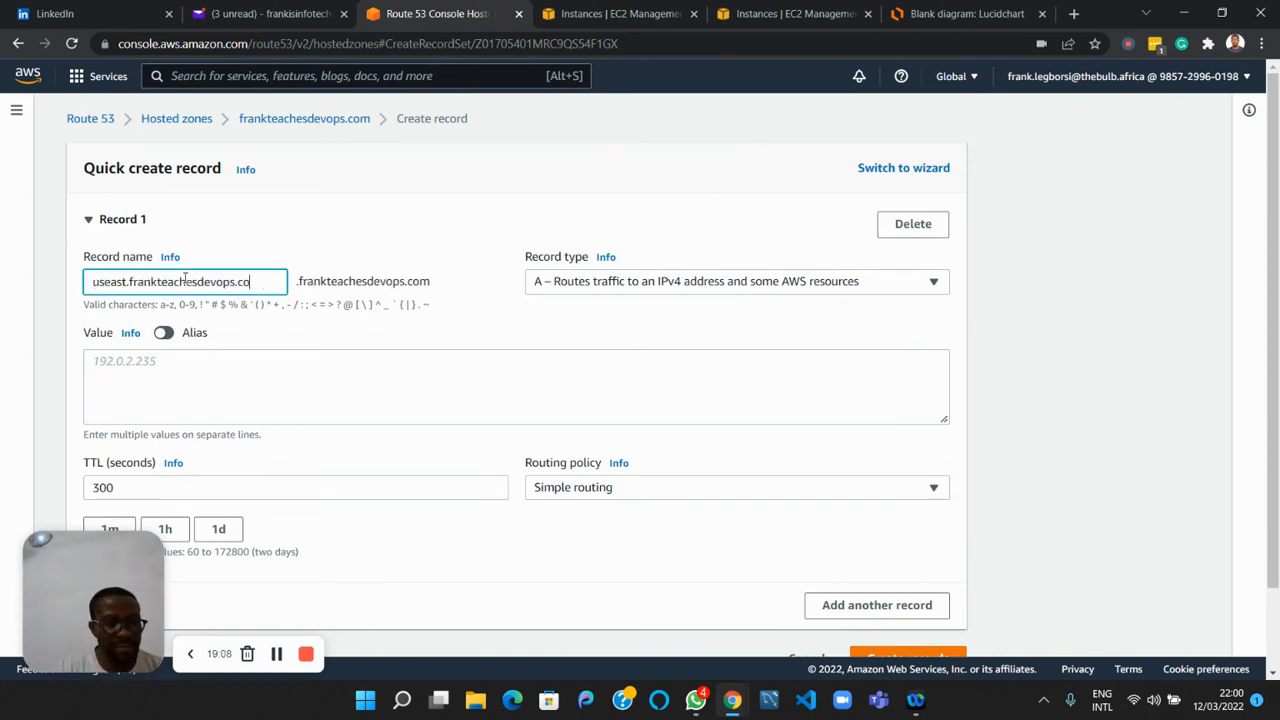
pyautogui.press('BackSpace')
pyautogui.press('BackSpace')
pyautogui.press('BackSpace')
pyautogui.press('BackSpace')
pyautogui.press('BackSpace')
pyautogui.press('BackSpace')
pyautogui.press('BackSpace')
pyautogui.press('BackSpace')
pyautogui.press('BackSpace')
pyautogui.press('BackSpace')
pyautogui.press('BackSpace')
pyautogui.press('BackSpace')
pyautogui.press('BackSpace')
pyautogui.press('BackSpace')
pyautogui.press('BackSpace')
pyautogui.press('BackSpace')
pyautogui.press('BackSpace')
pyautogui.press('BackSpace')
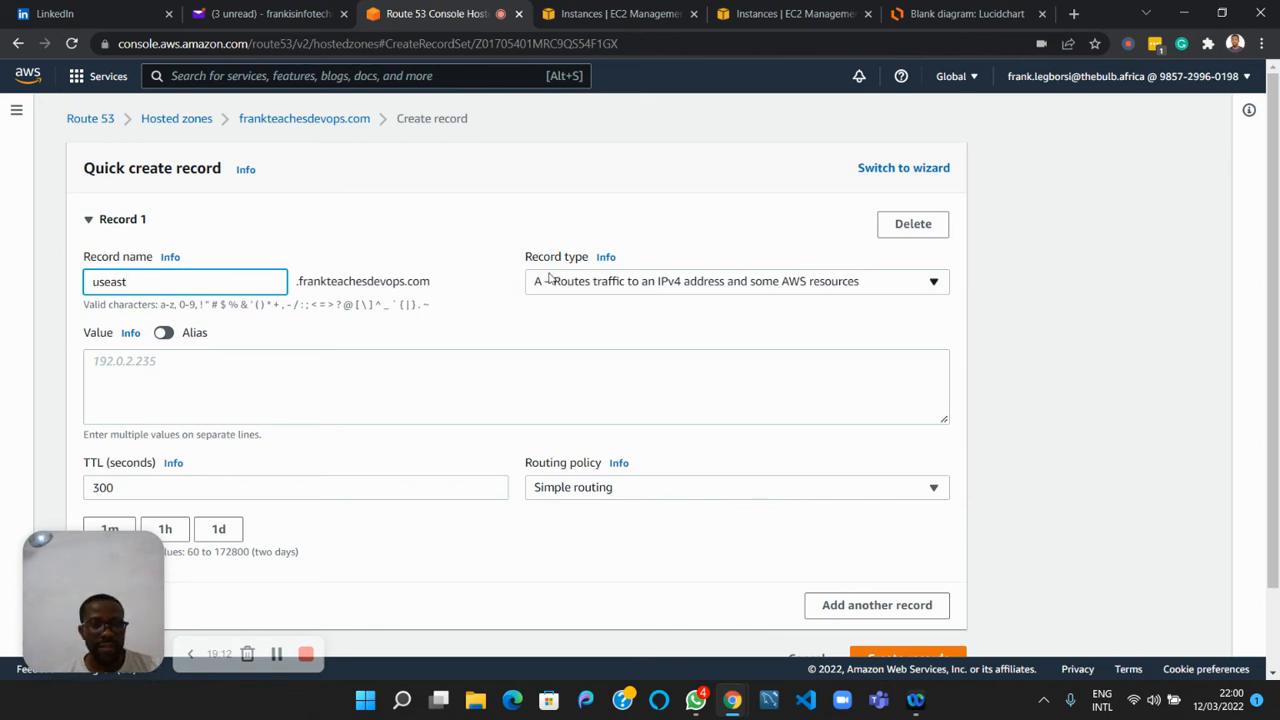
# Switch to the EC2 instances list, change the region to N. Virginia and select the unnamed instance in us-east-1e.
pyautogui.click(840, 12)
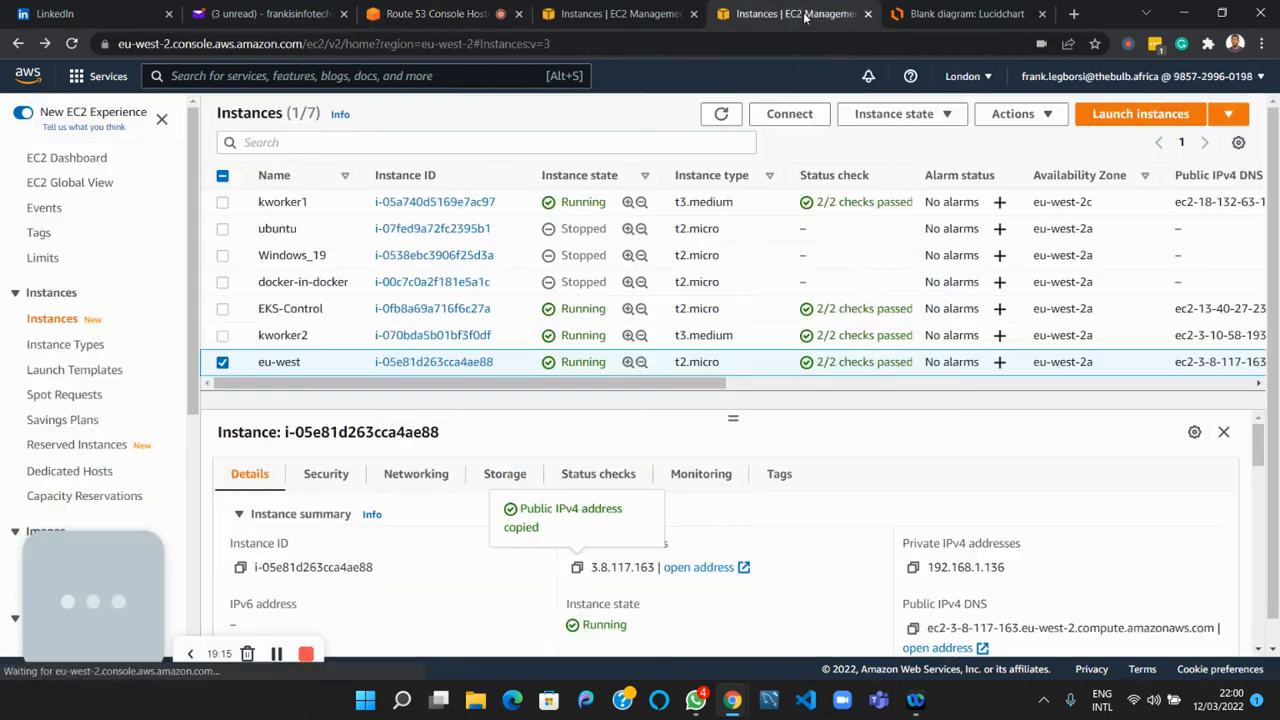
pyautogui.click(968, 76)
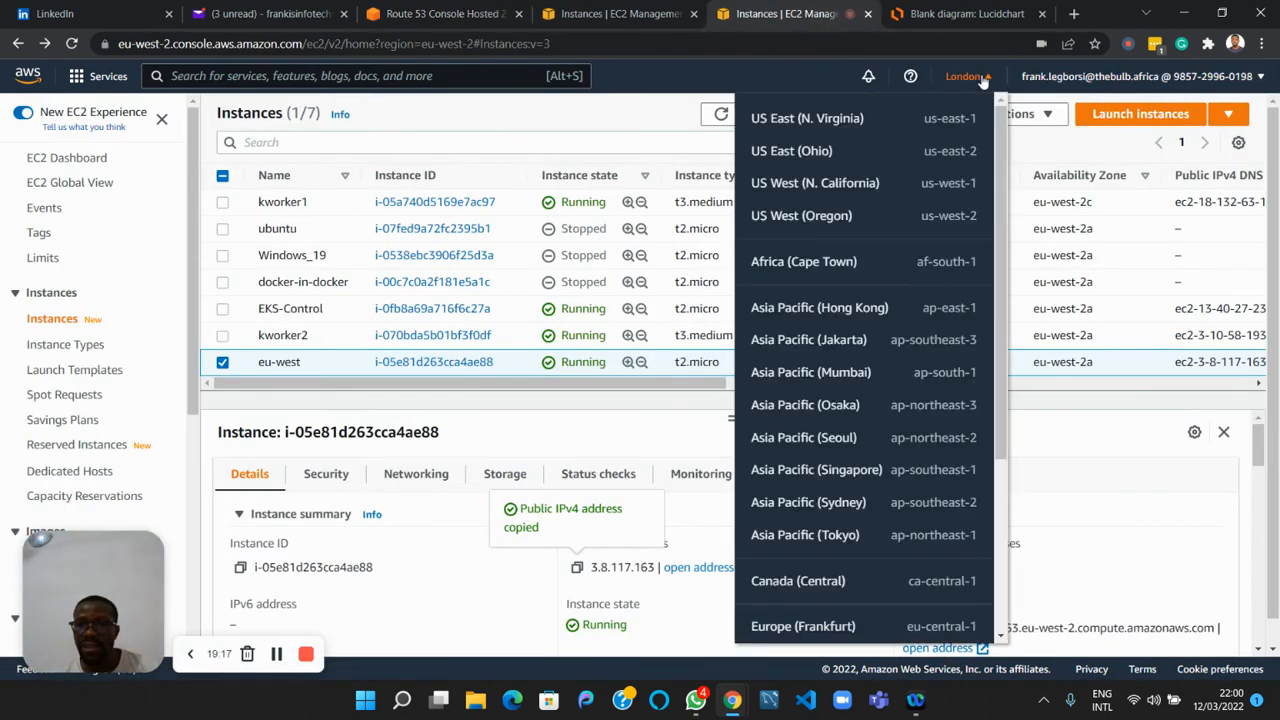
pyautogui.click(931, 121)
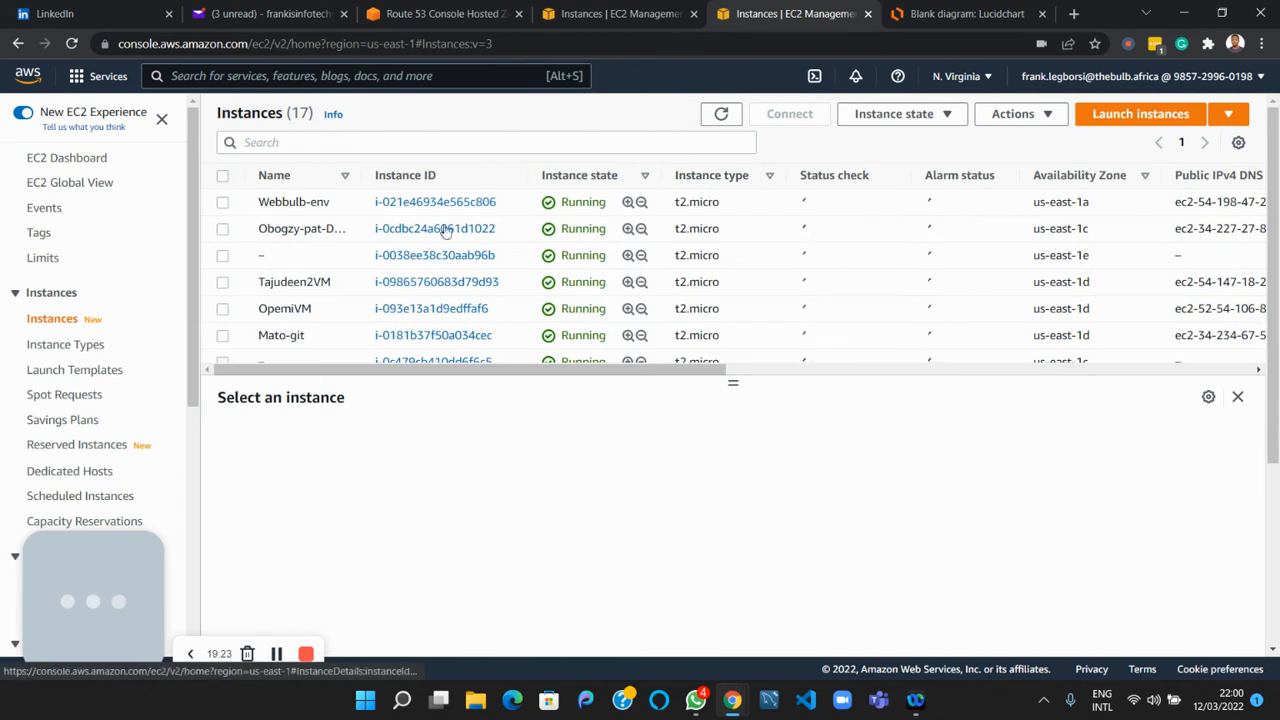
pyautogui.scroll(-1, 326, 335)
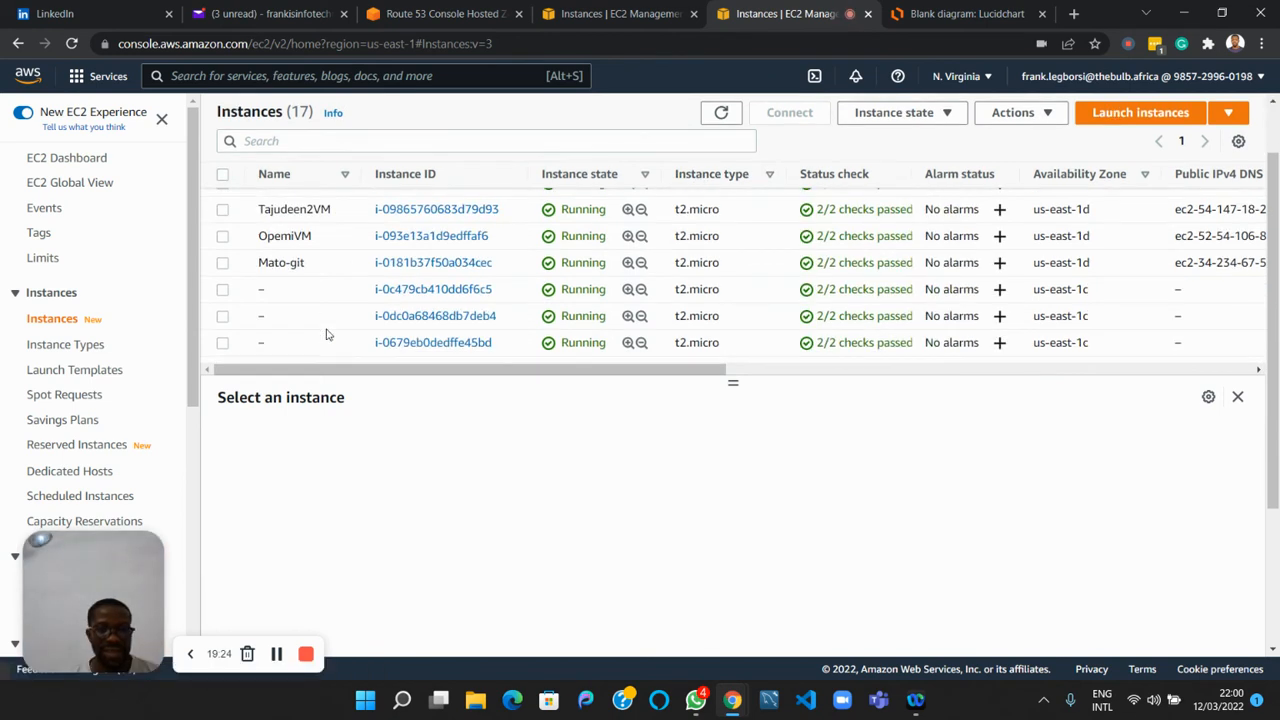
pyautogui.scroll(1, 326, 335)
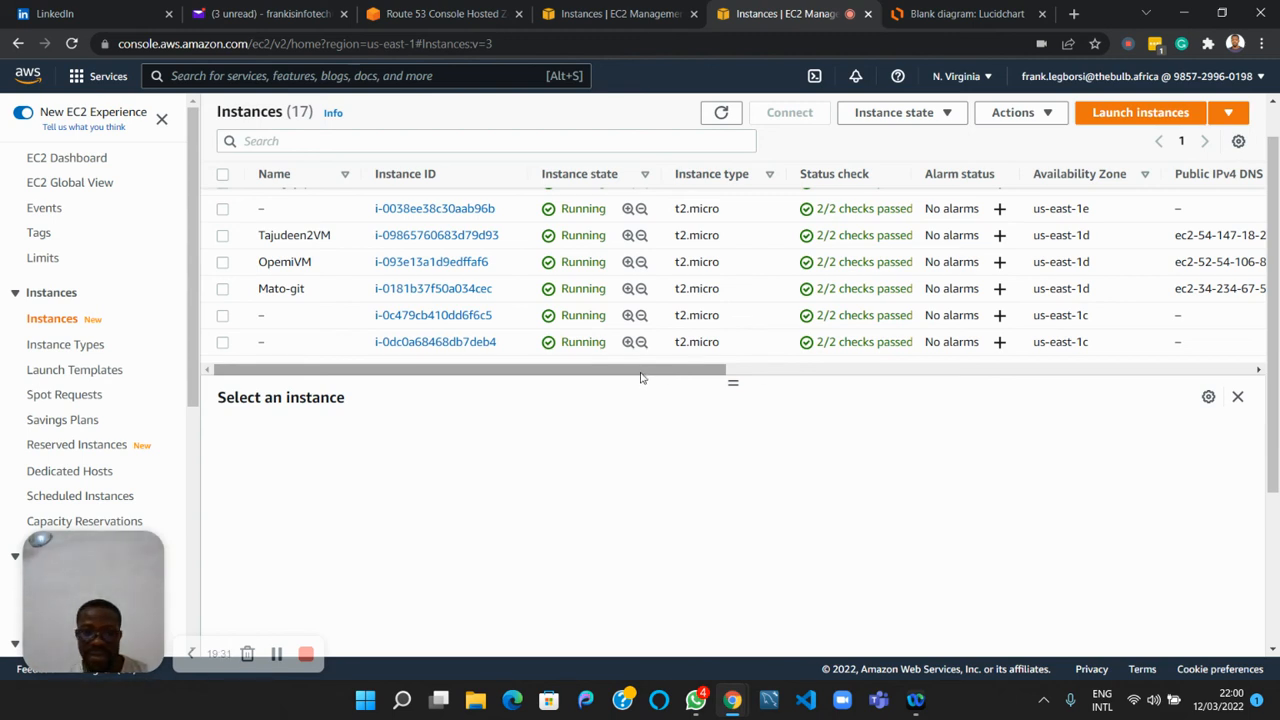
pyautogui.moveTo(641, 372); pyautogui.dragTo(1179, 368)
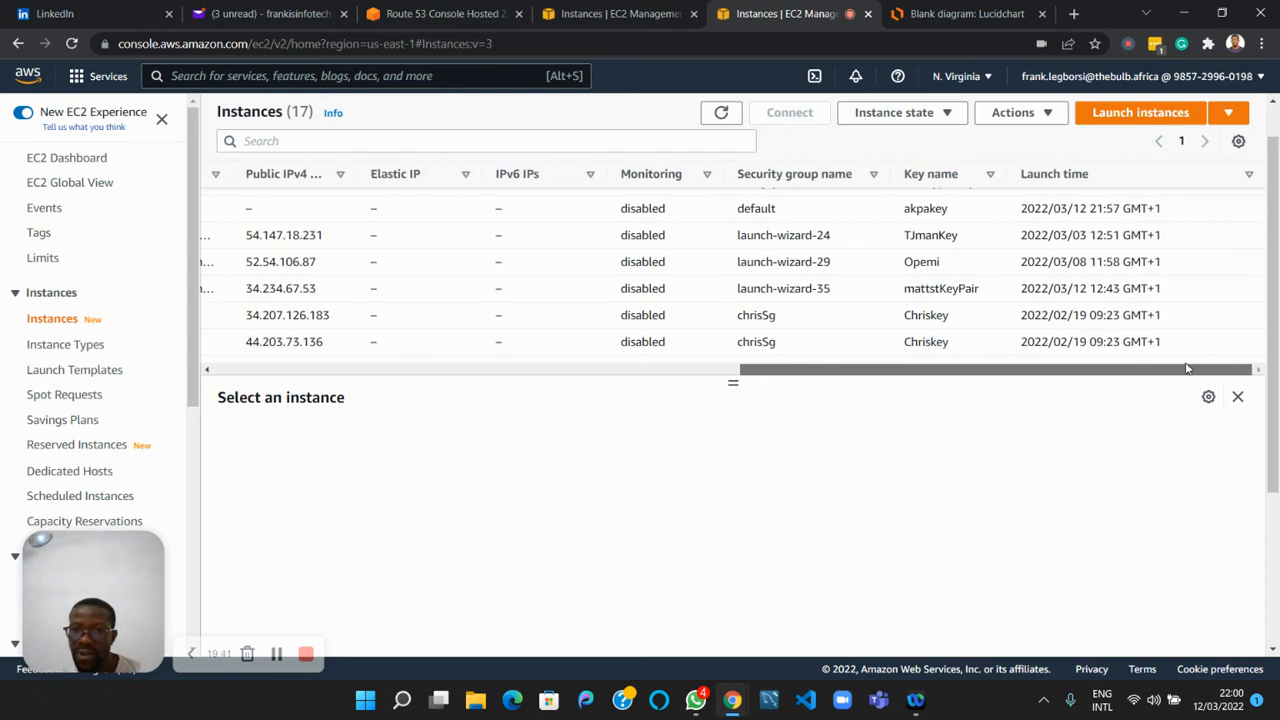
pyautogui.click(930, 208)
pyautogui.hscroll(-10, 930, 210)
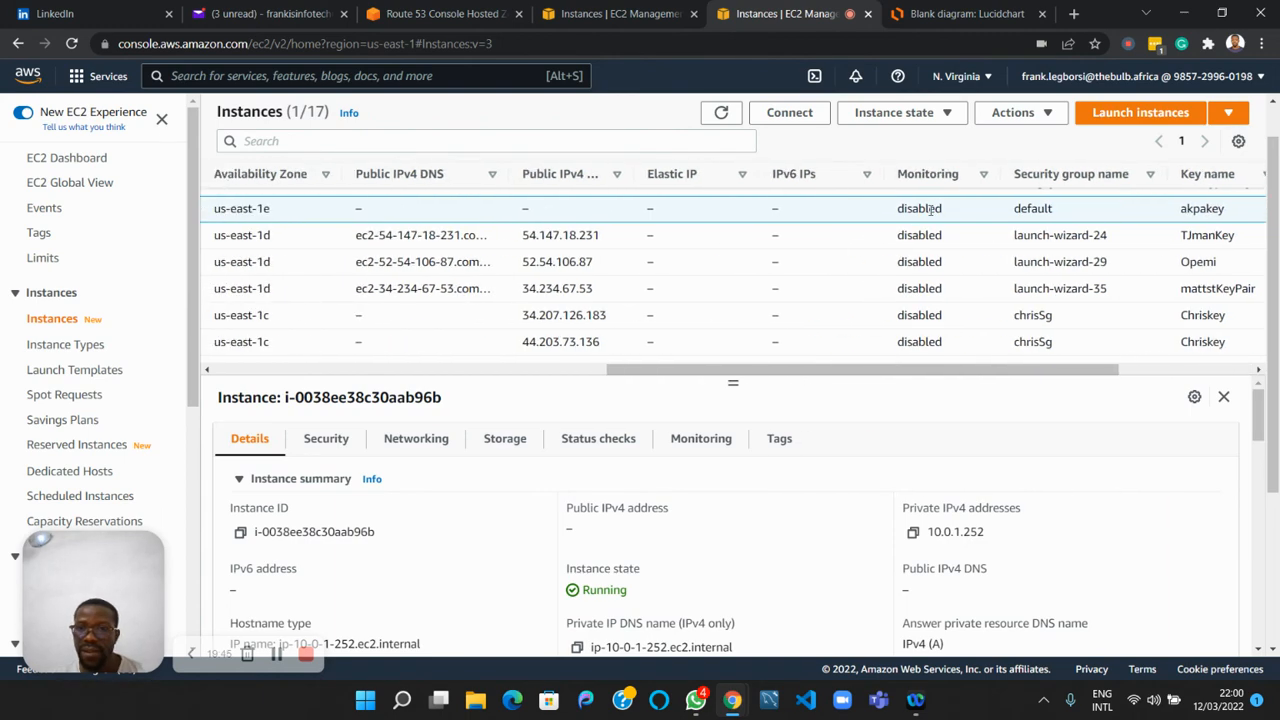
pyautogui.hscroll(-8, 930, 212)
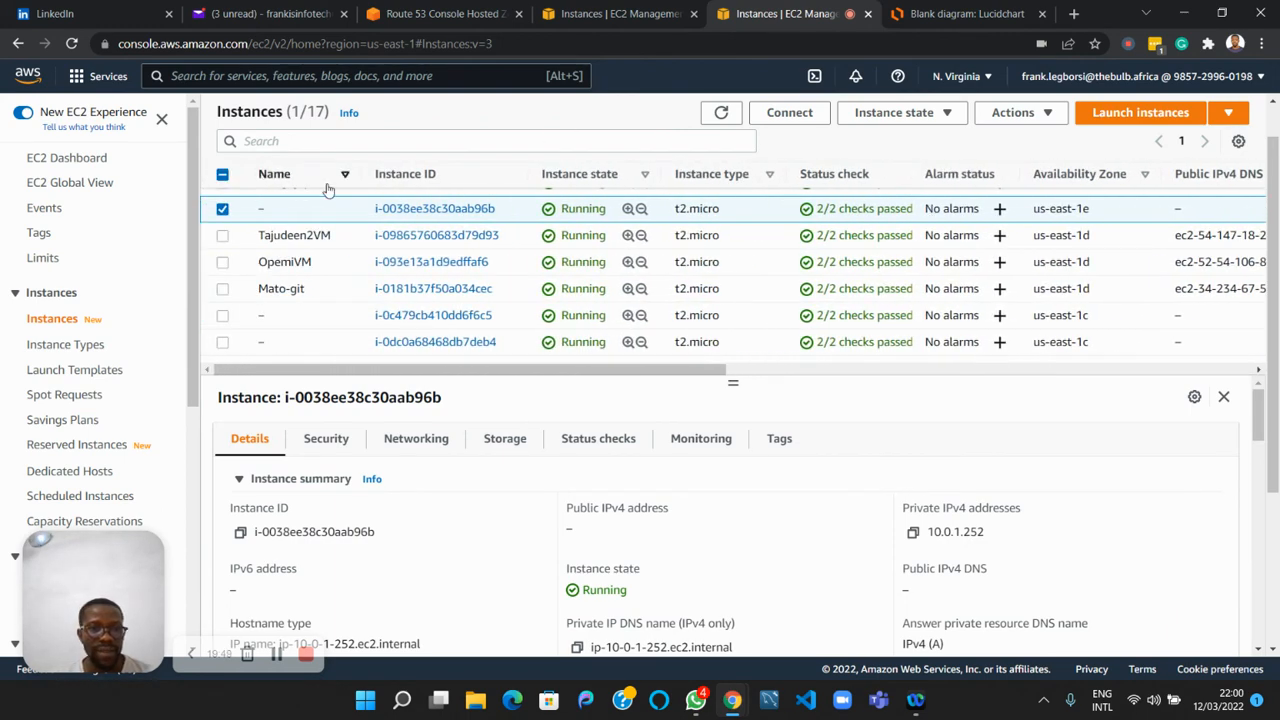
# Name the selected us-east-1e instance us-east and save the name.
pyautogui.click(276, 210)
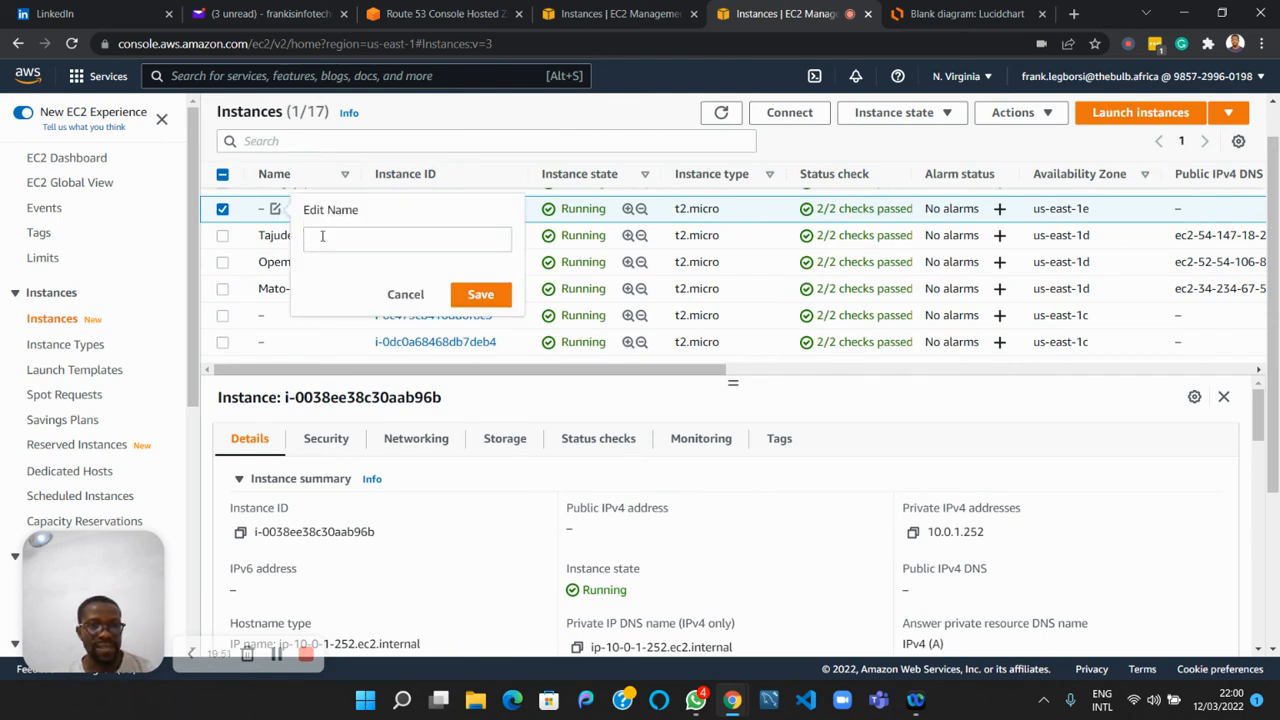
pyautogui.click(322, 237)
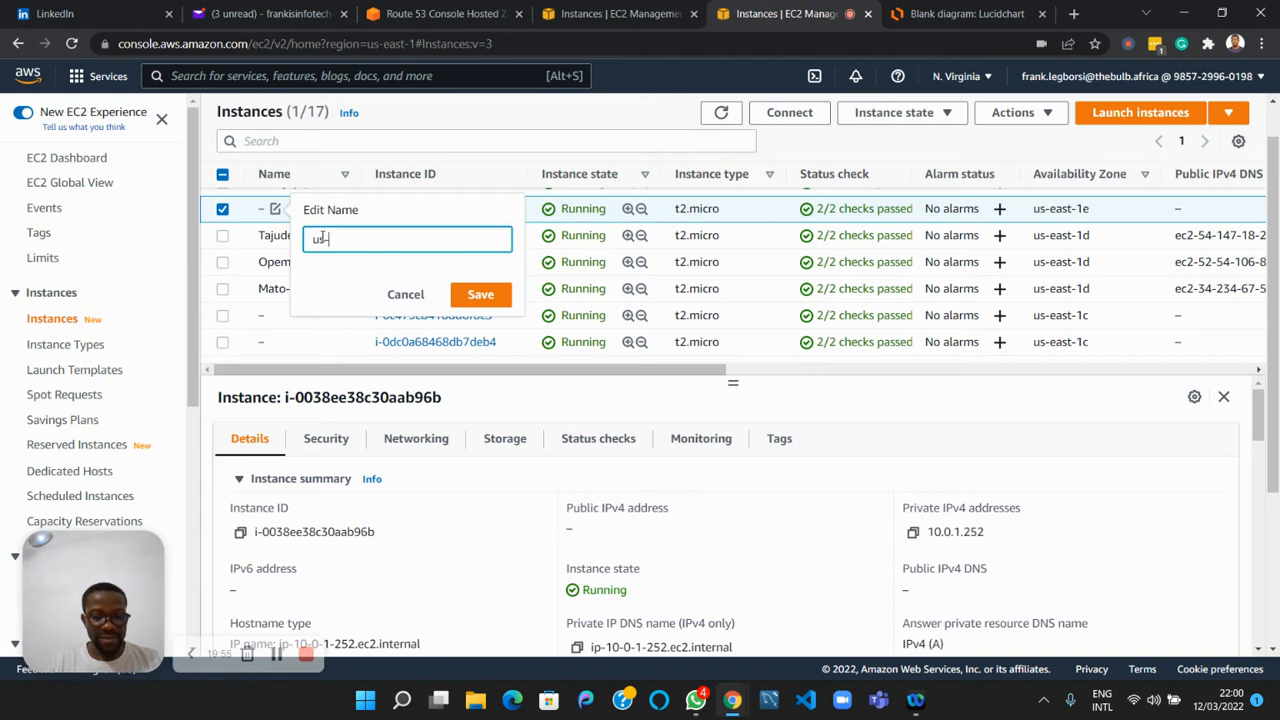
pyautogui.click(467, 293)
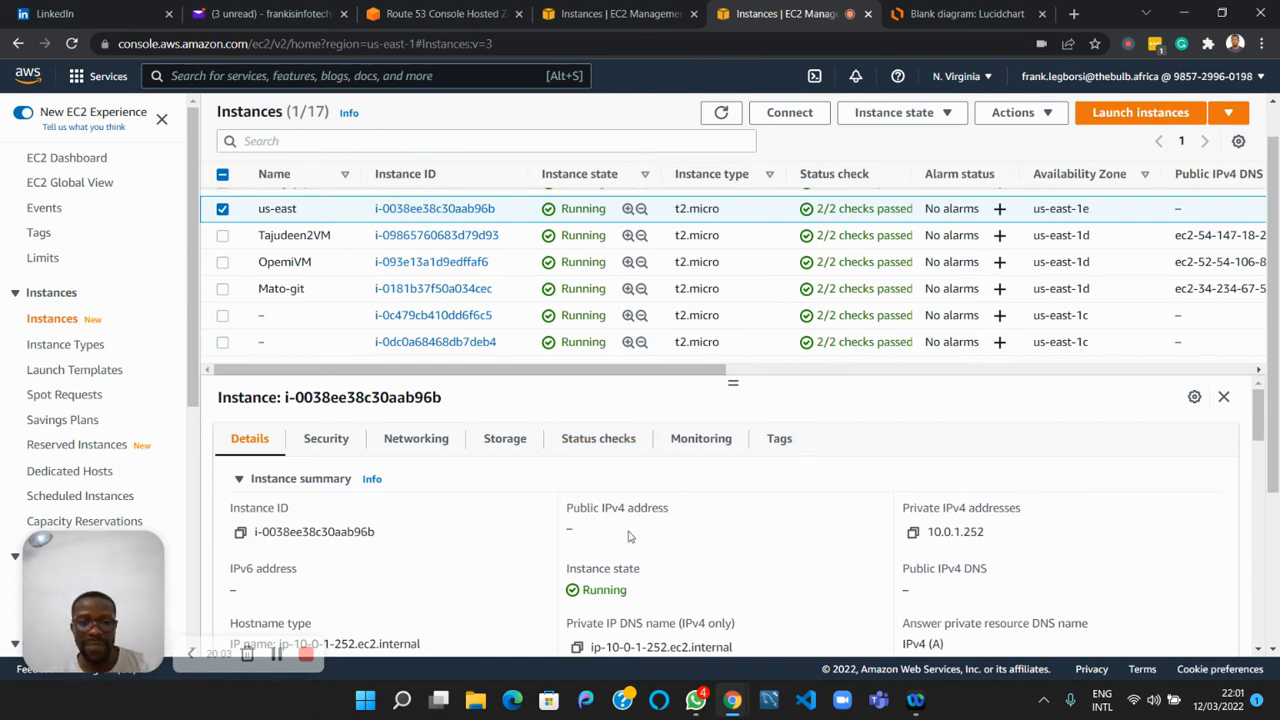
# Return to the useast record's empty value entry in Route 53, and switch to the N. Virginia EC2 instances list.
pyautogui.click(278, 655)
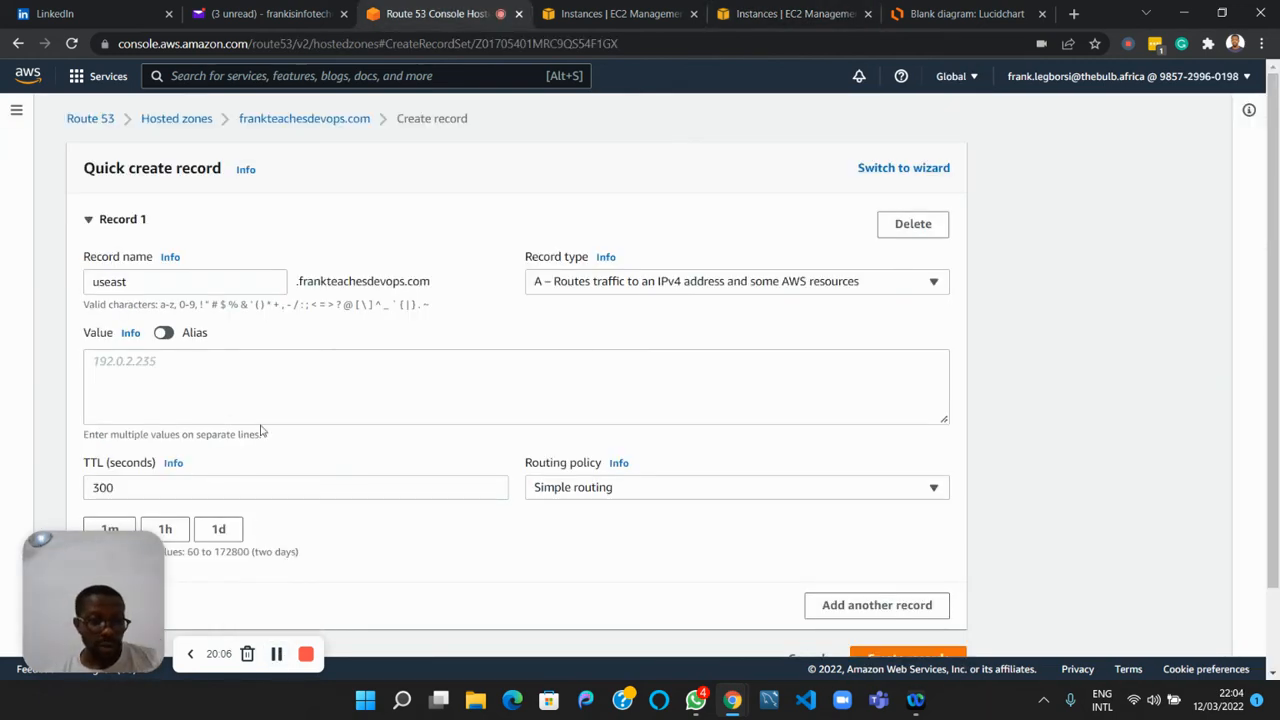
pyautogui.click(145, 281)
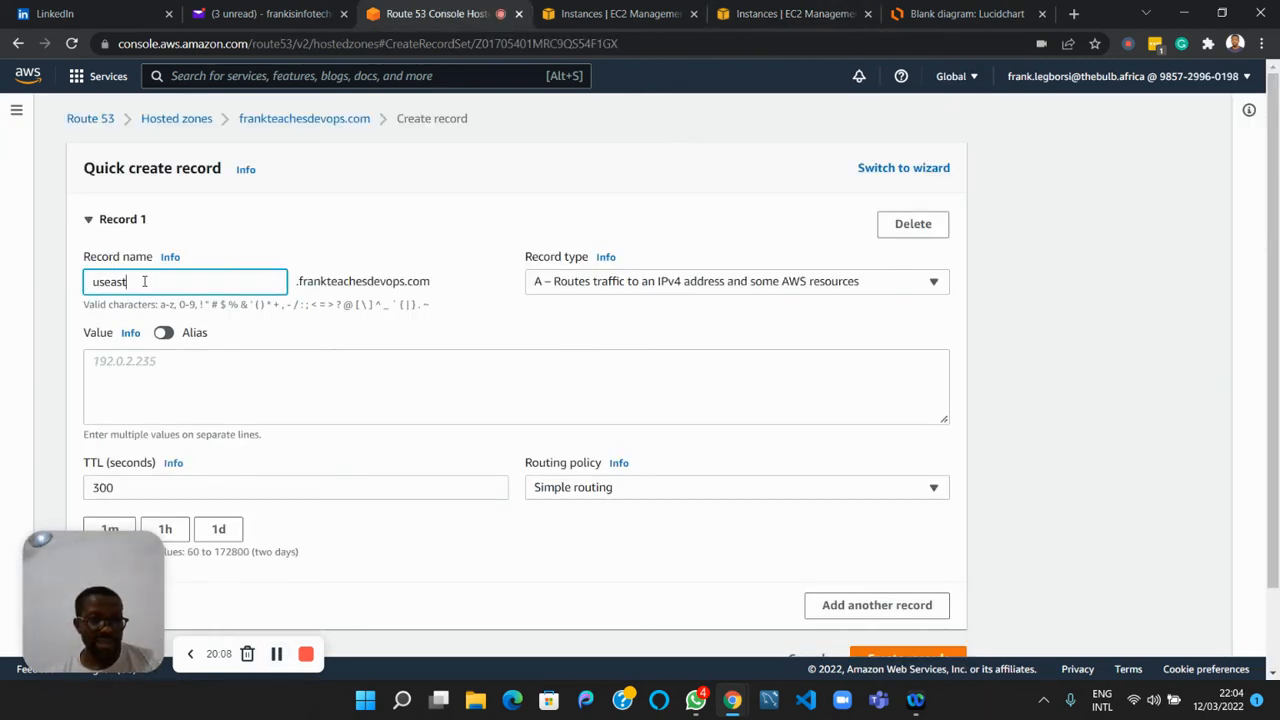
pyautogui.click(130, 362)
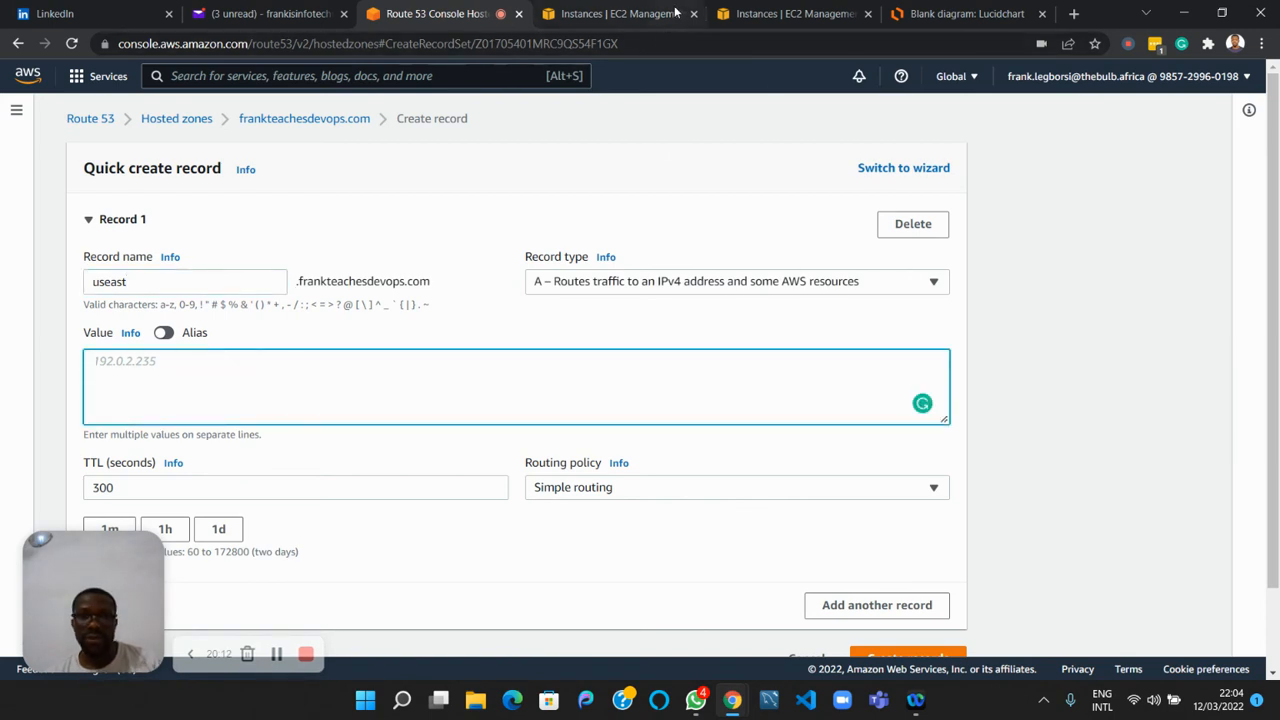
pyautogui.click(640, 14)
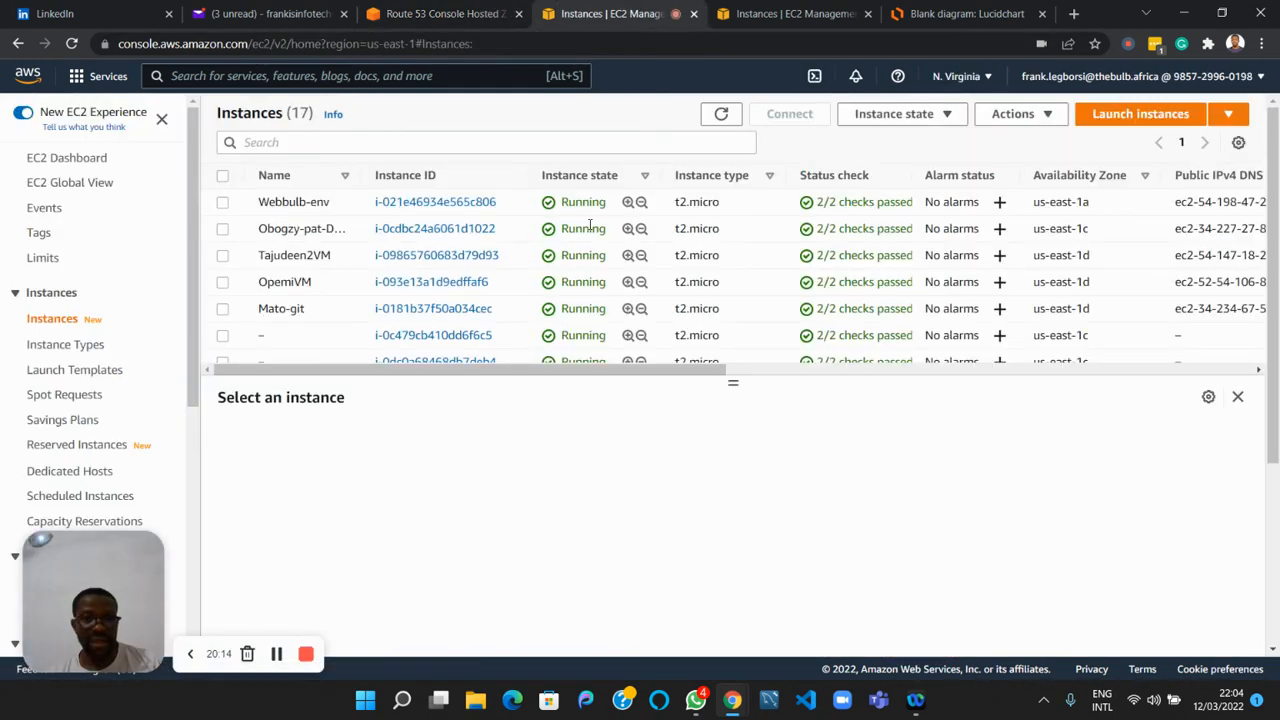
# Try to filter the EC2 instances list by eu-east, and clear the filter.
pyautogui.click(540, 145)
pyautogui.write('eu-')
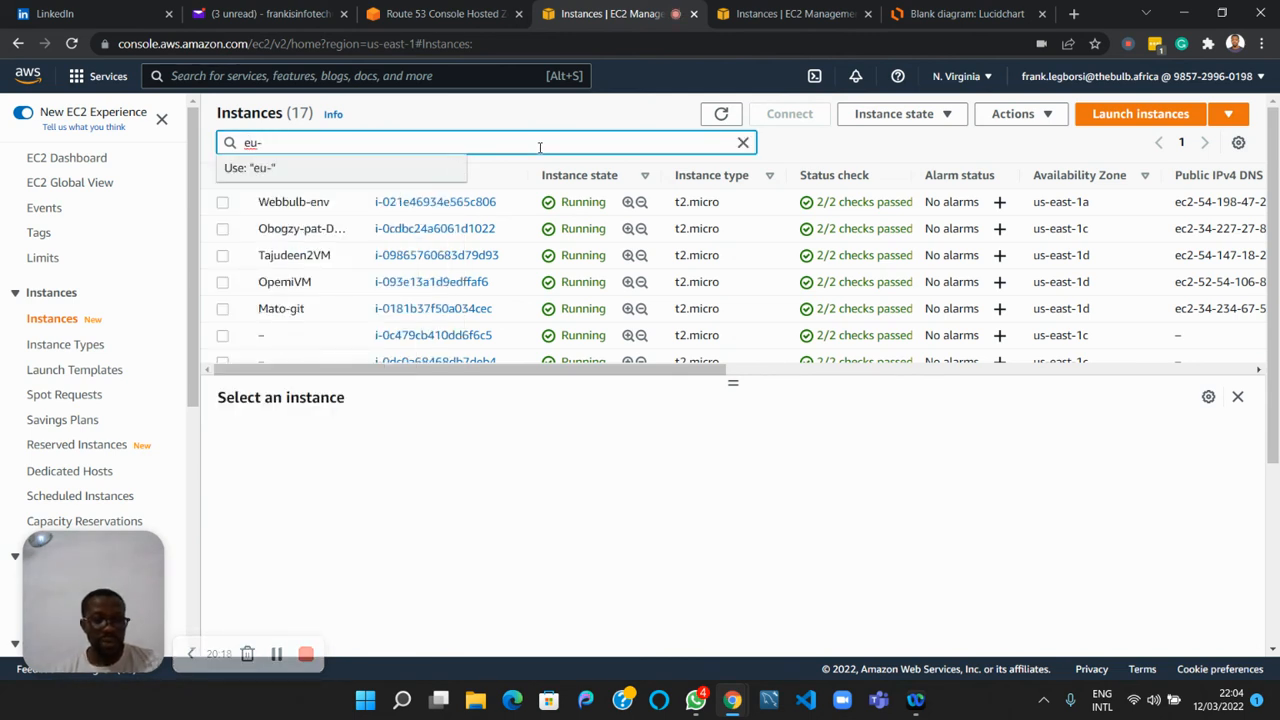
pyautogui.write('east')
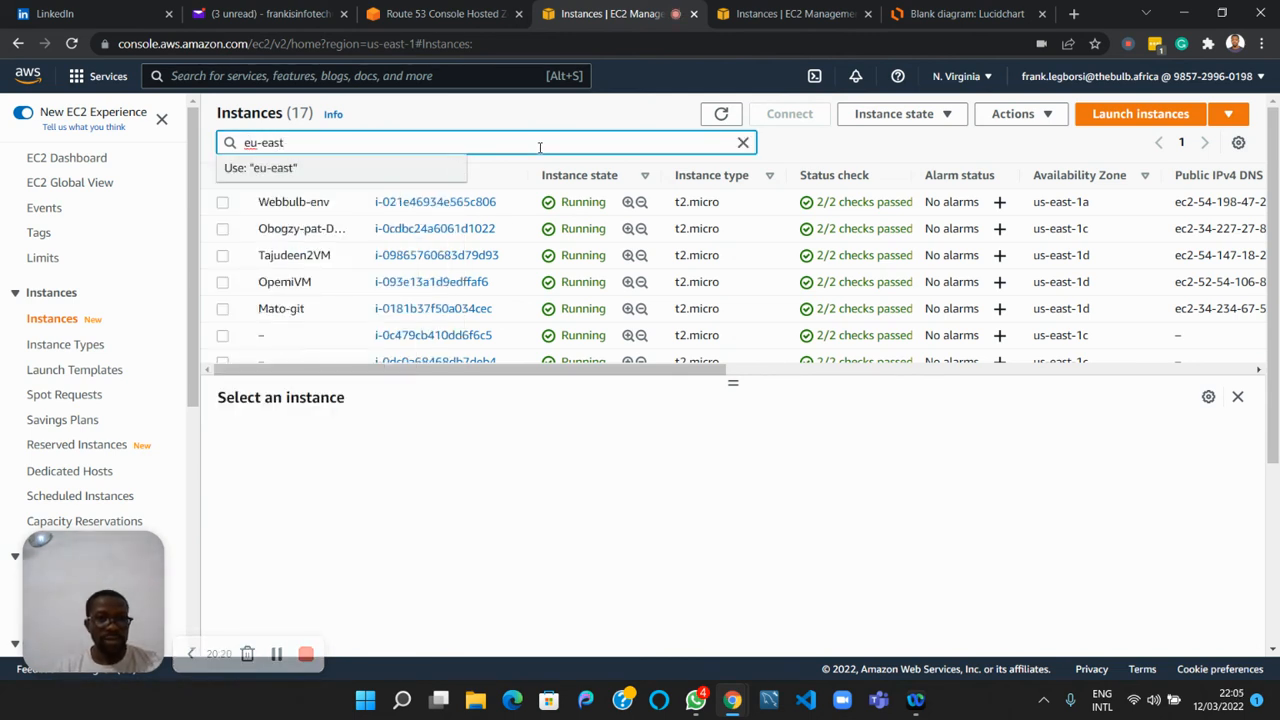
pyautogui.press('BackSpace')
pyautogui.press('BackSpace')
pyautogui.press('BackSpace')
pyautogui.write('ast')
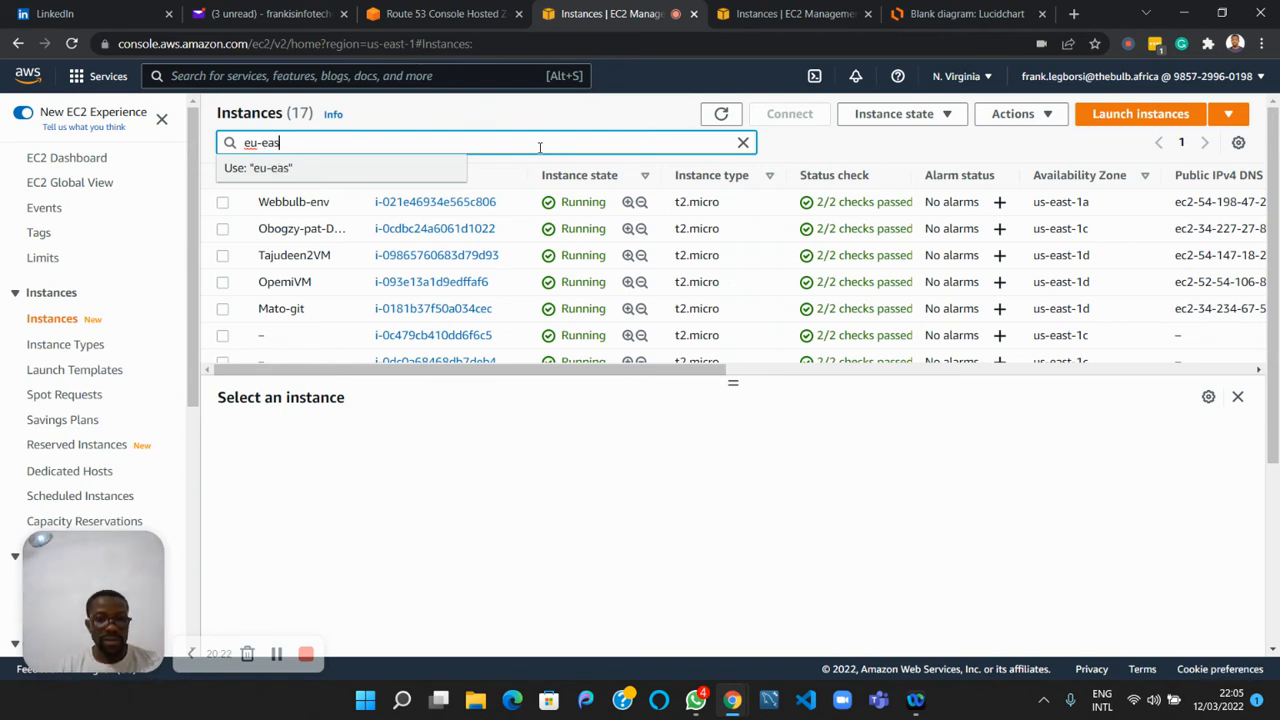
pyautogui.press('Return')
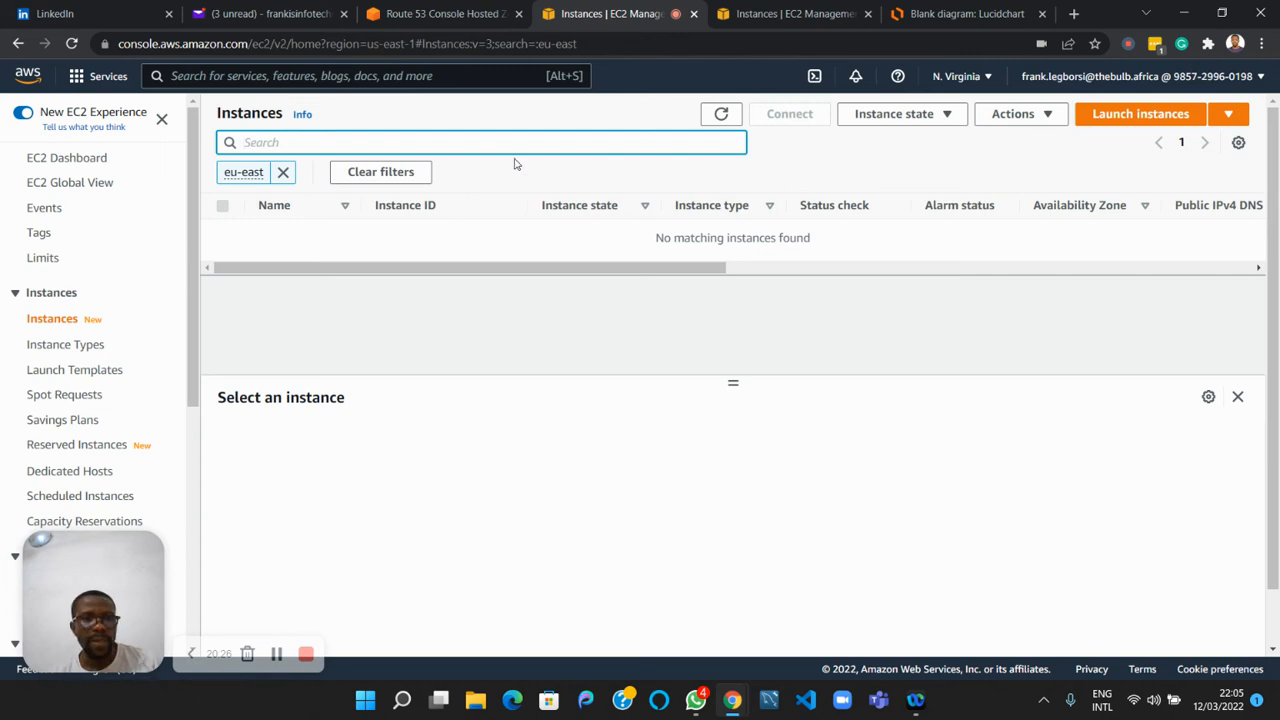
pyautogui.click(283, 172)
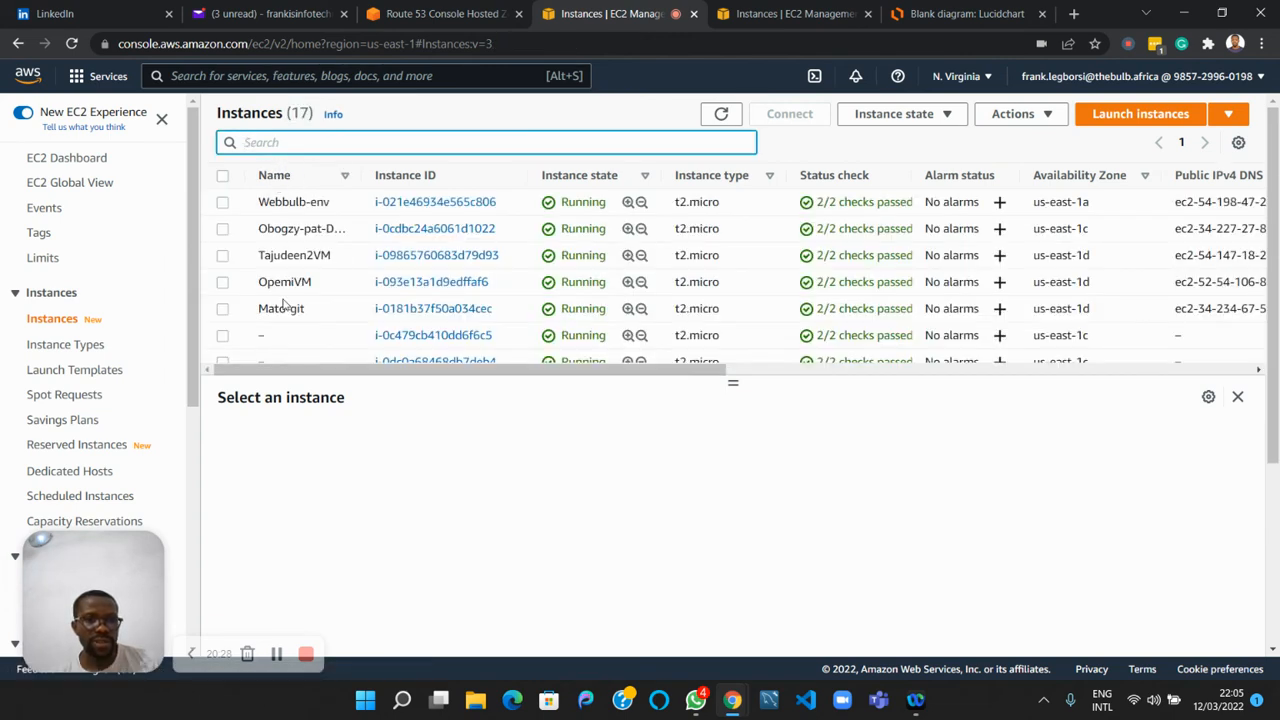
# Refresh the instances list and copy the running us-east instance's public IPv4 address into the useast record's value in Route 53.
pyautogui.scroll(-5, 275, 290)
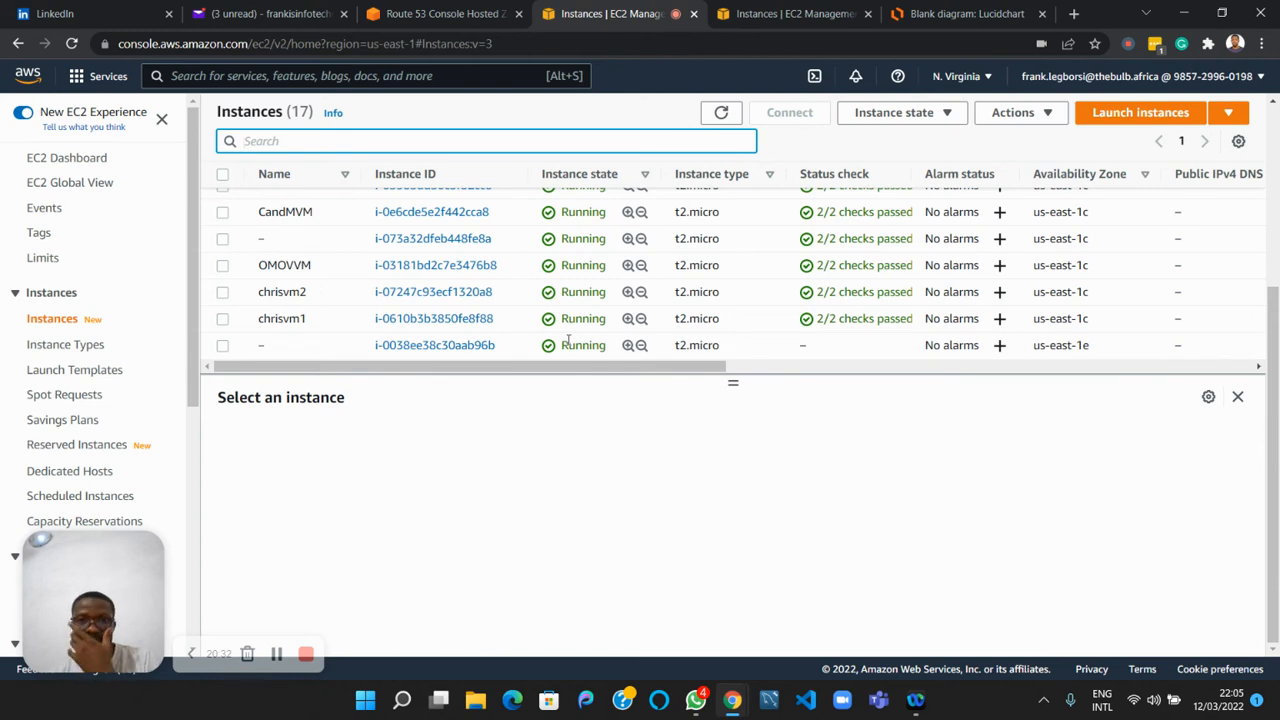
pyautogui.click(720, 114)
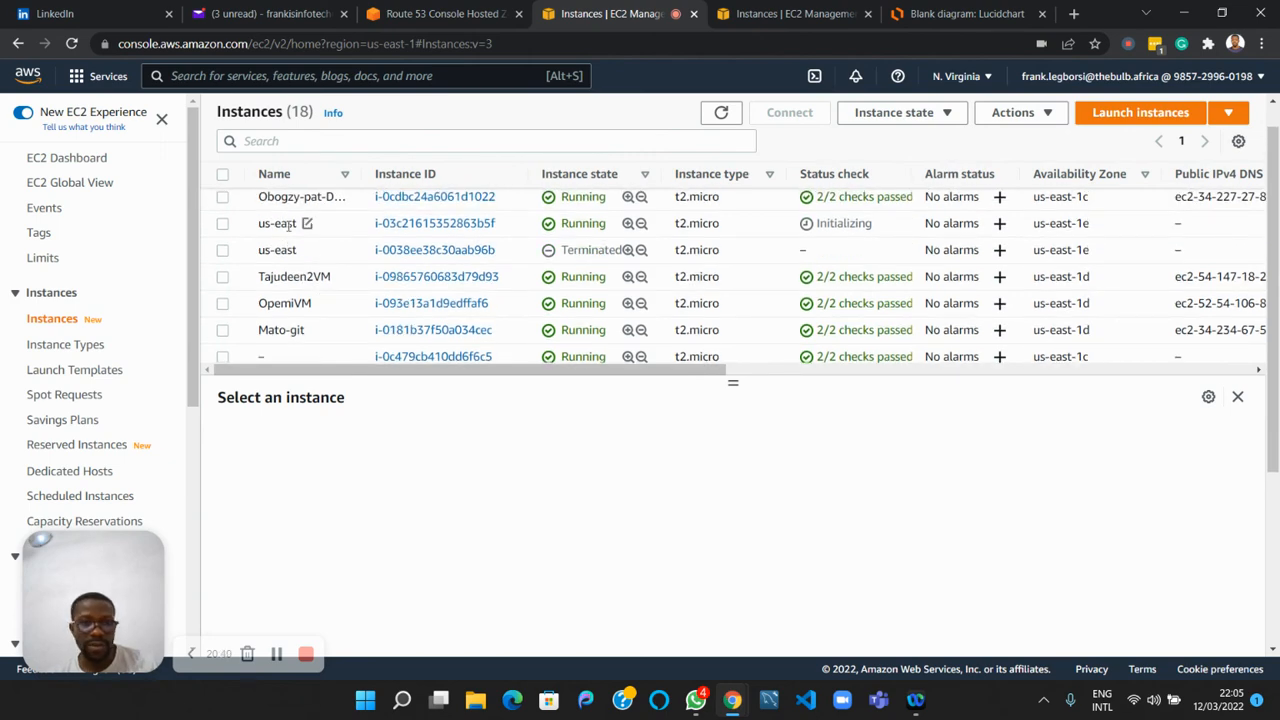
pyautogui.click(289, 225)
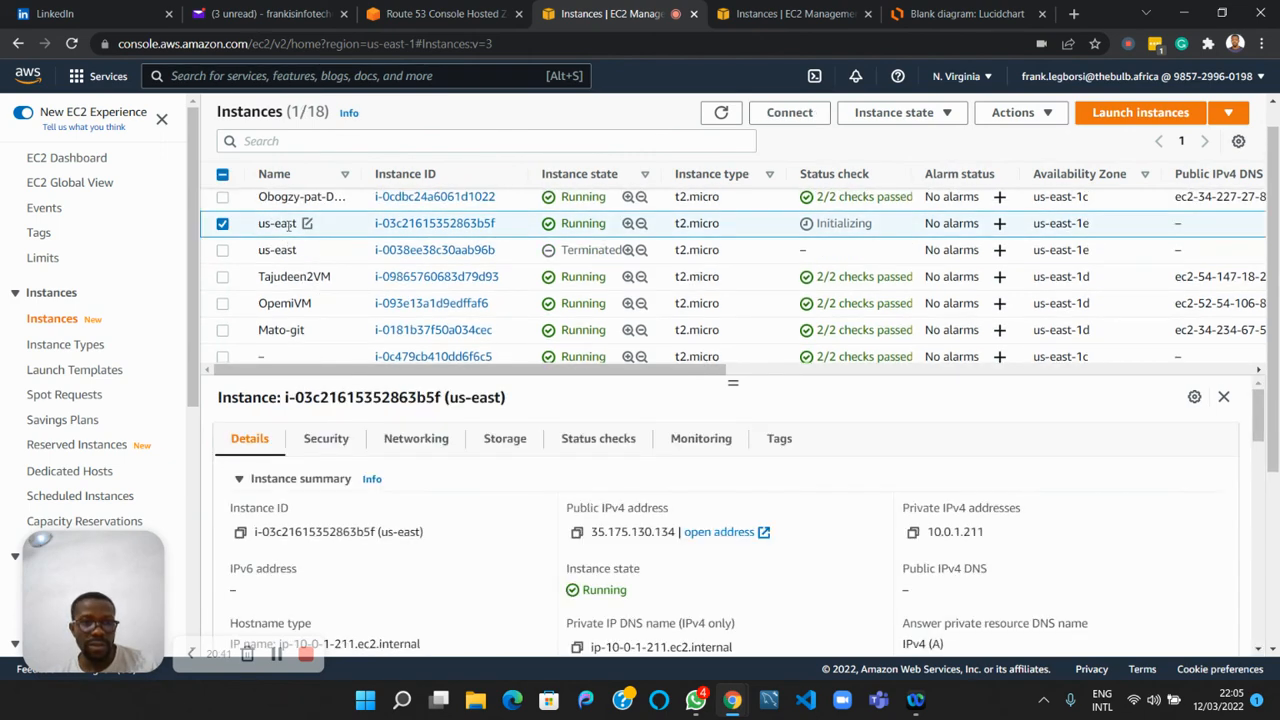
pyautogui.click(577, 532)
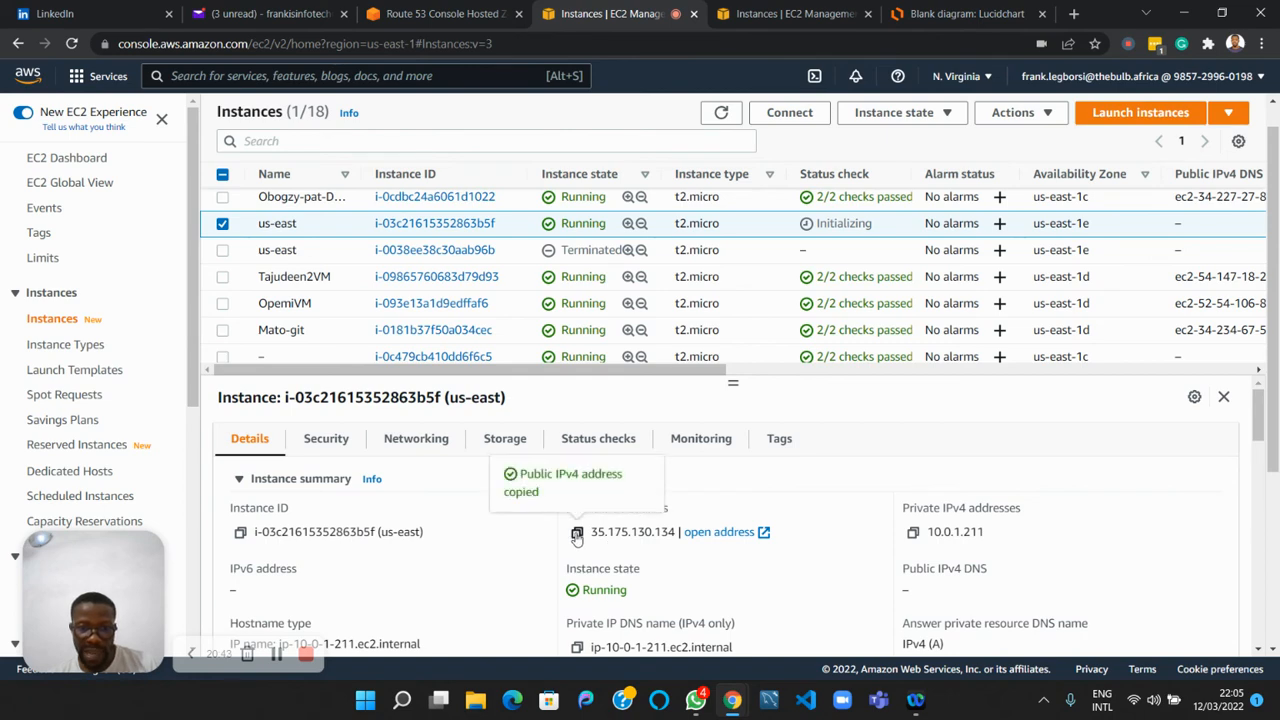
pyautogui.click(400, 20)
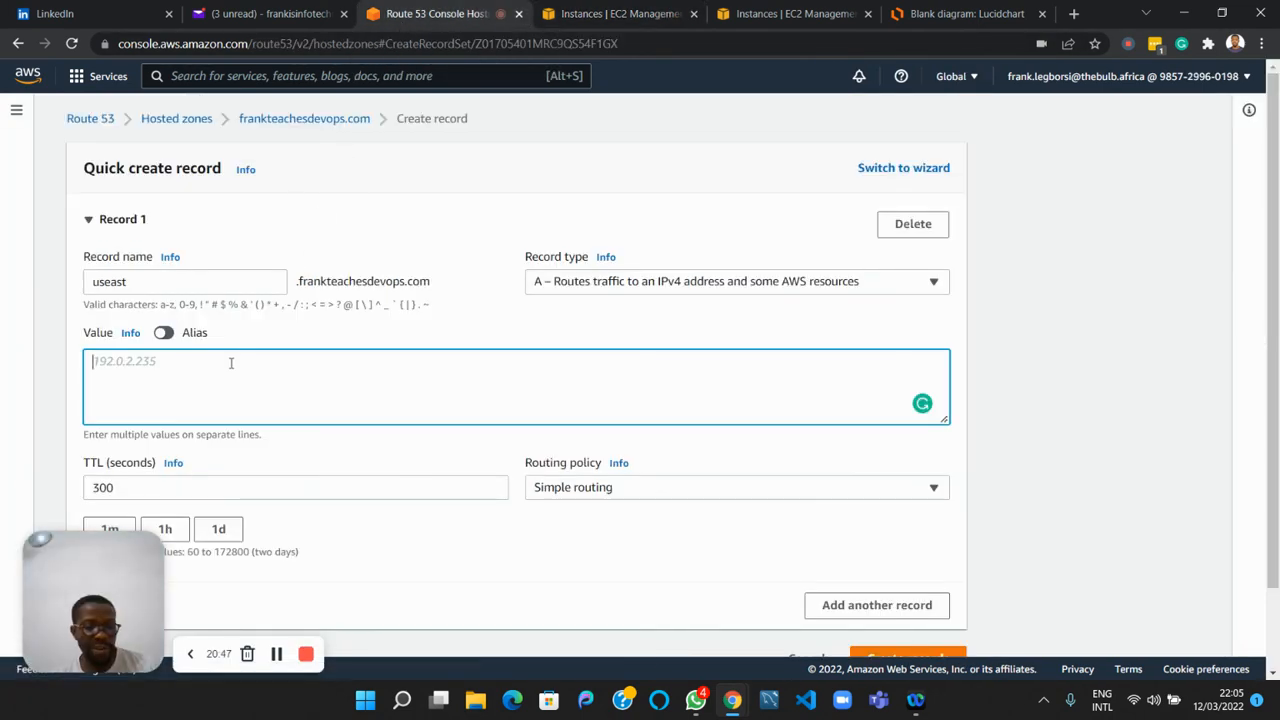
pyautogui.hotkey('ctrl', 'v')
# Set the useast record's TTL to 10 seconds and its routing policy to Geolocation.
pyautogui.scroll(-1, 265, 490)
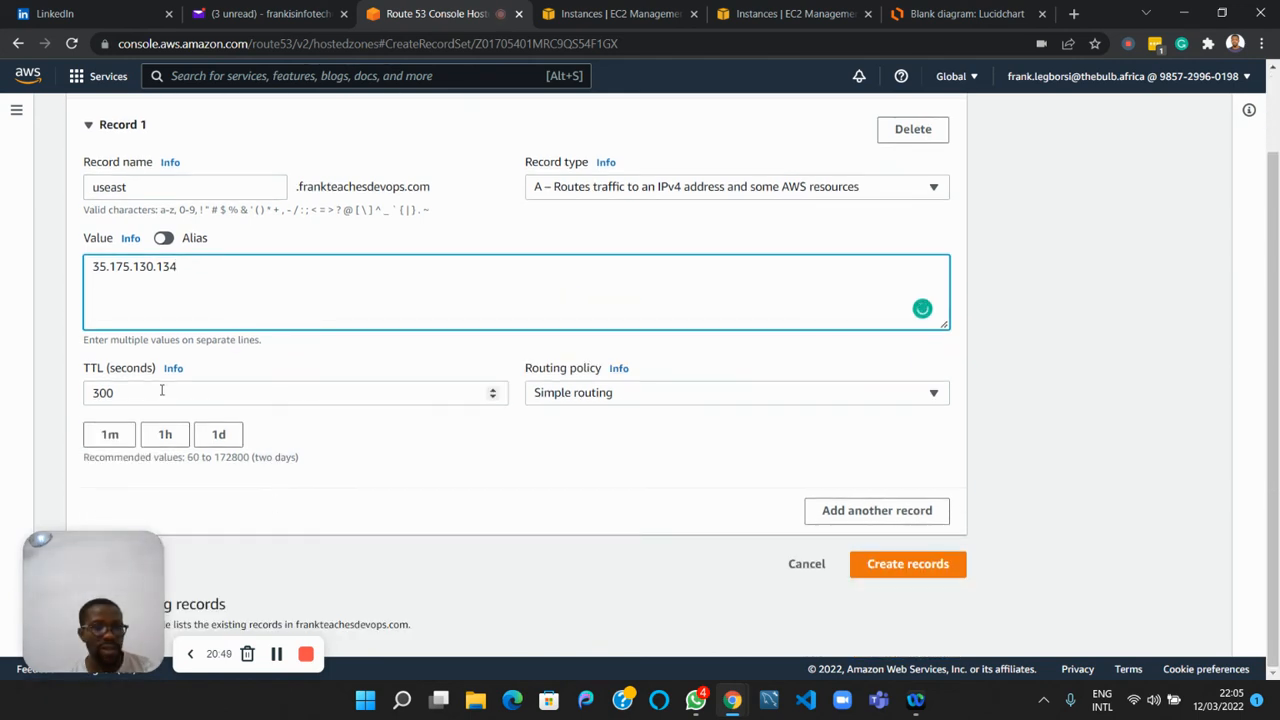
pyautogui.click(136, 400)
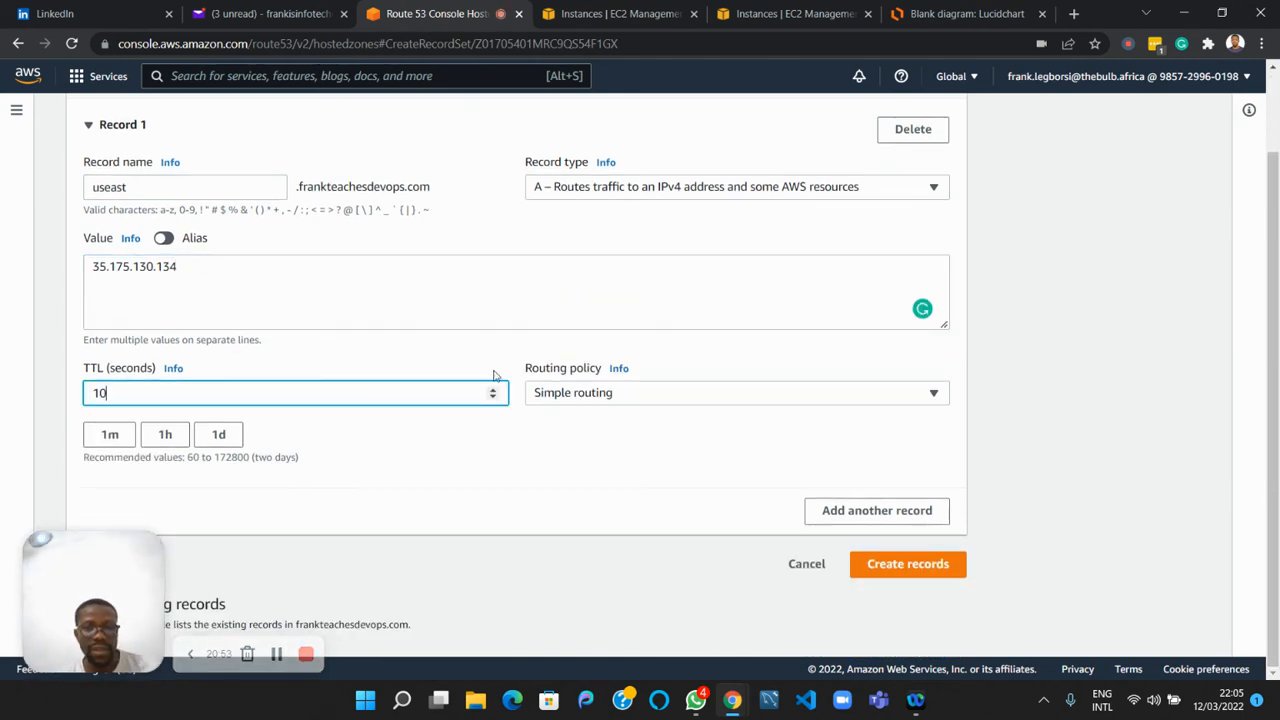
pyautogui.click(548, 395)
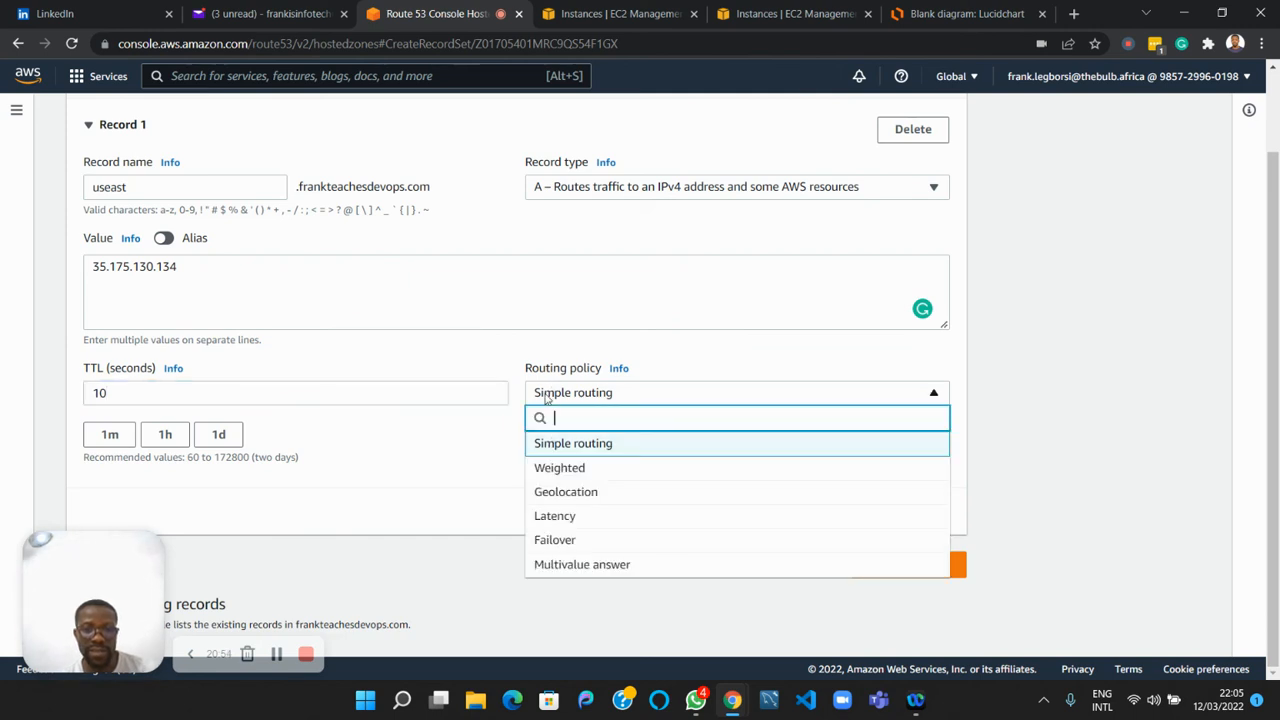
pyautogui.click(580, 491)
pyautogui.scroll(-1, 588, 494)
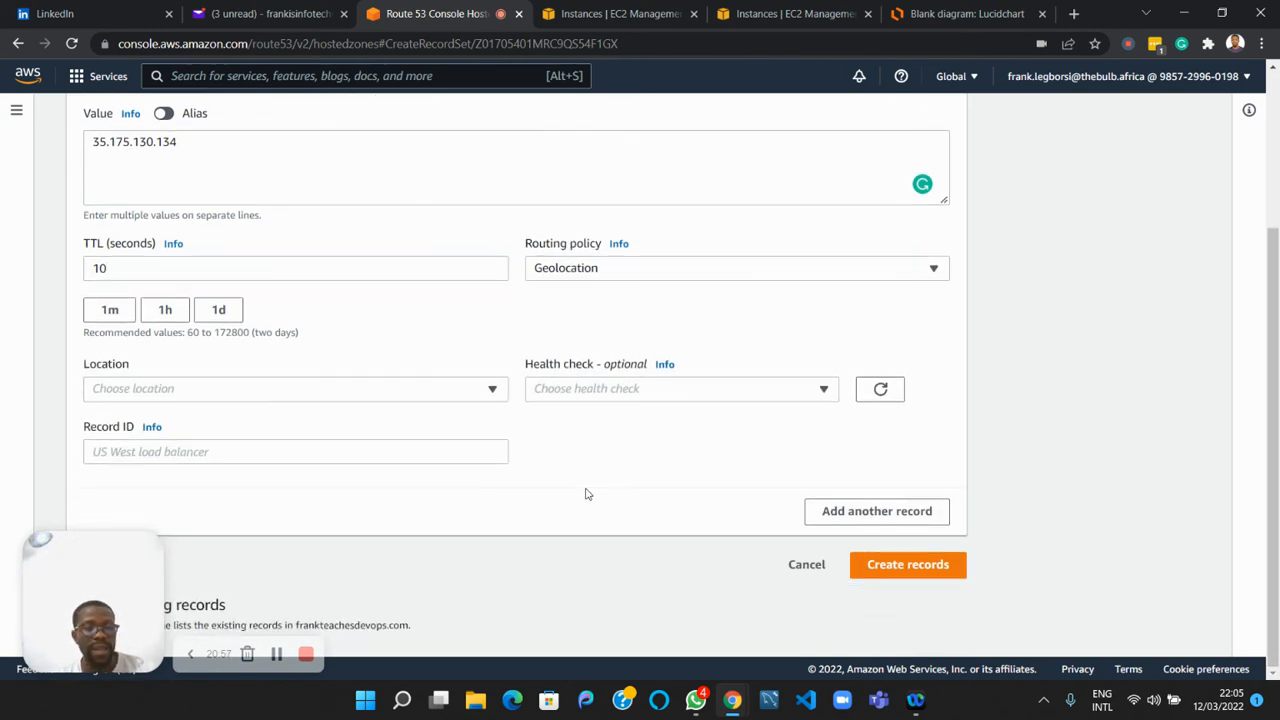
# Look through the record's location options and search them for amer, south and n.
pyautogui.click(228, 394)
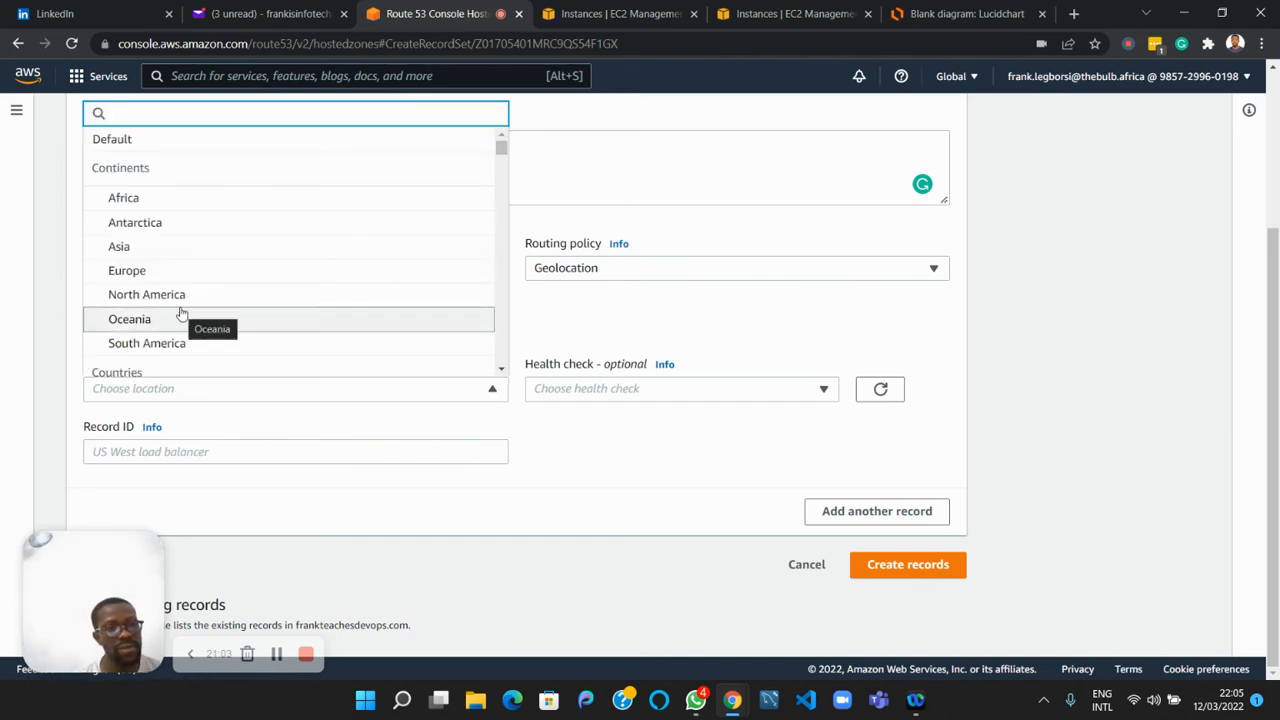
pyautogui.scroll(-3, 178, 300)
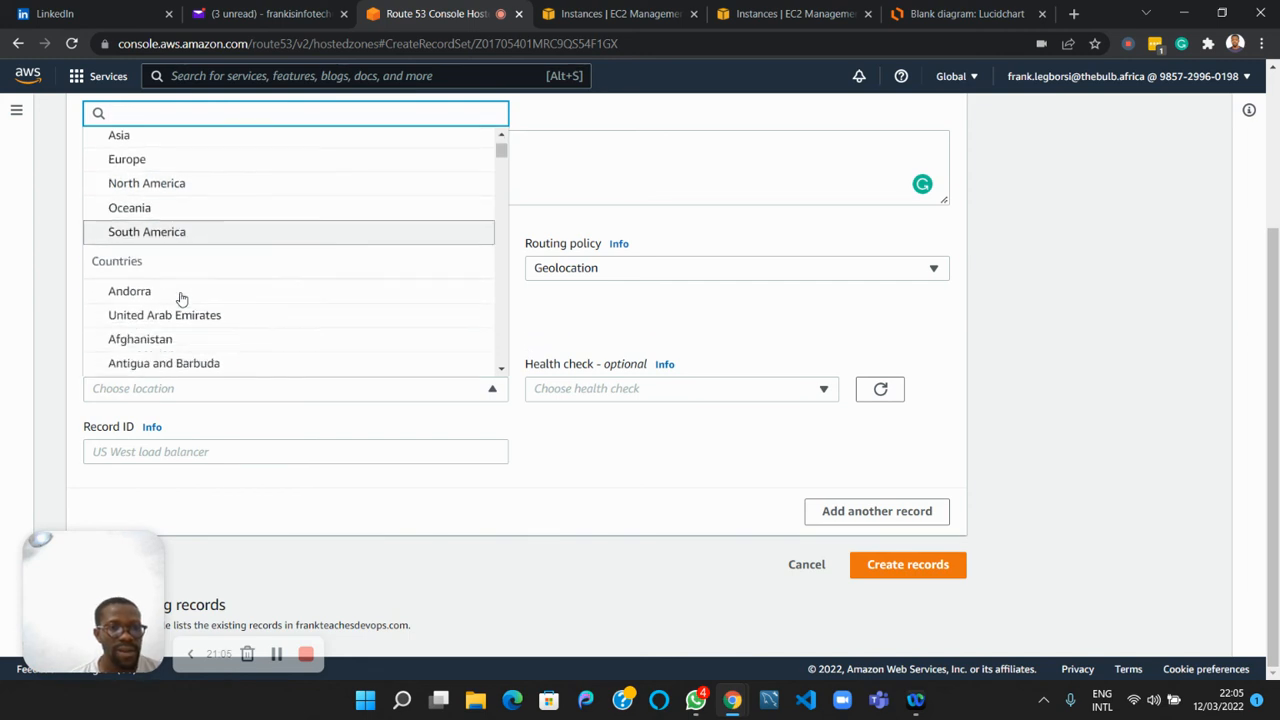
pyautogui.scroll(-3, 181, 298)
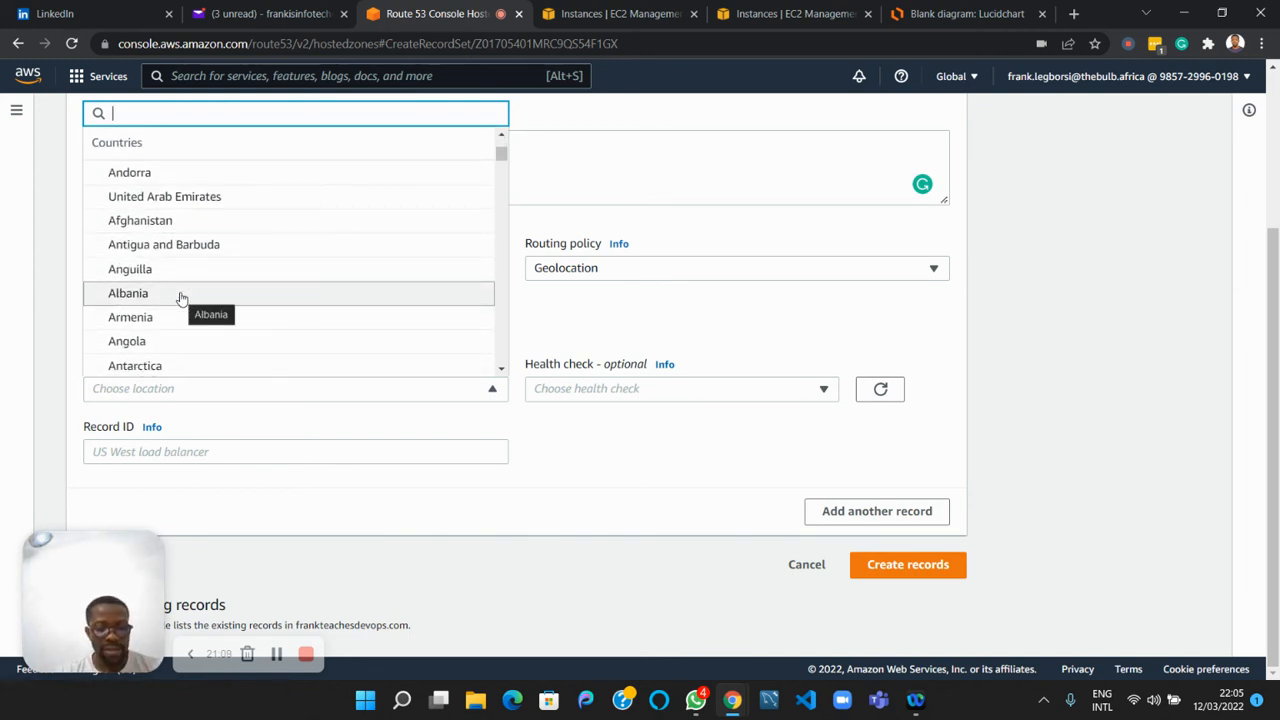
pyautogui.write('amer')
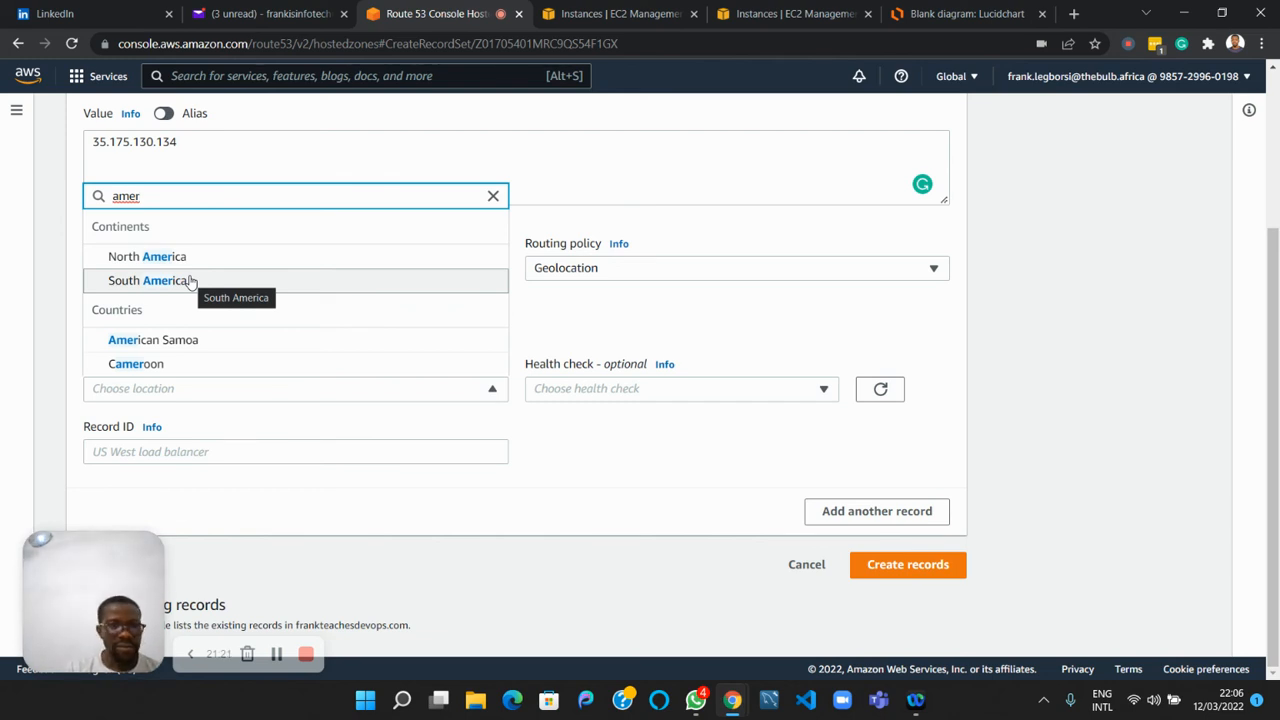
pyautogui.press('BackSpace')
pyautogui.press('BackSpace')
pyautogui.press('BackSpace')
pyautogui.press('BackSpace')
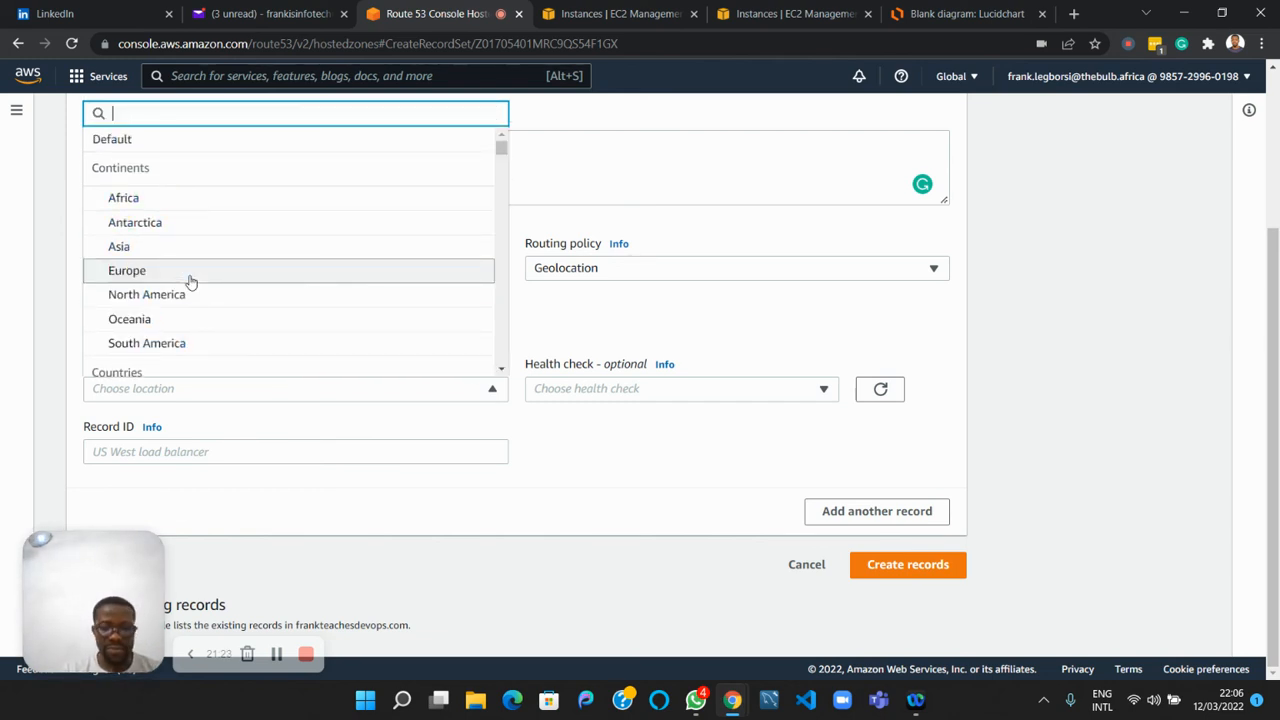
pyautogui.write('south')
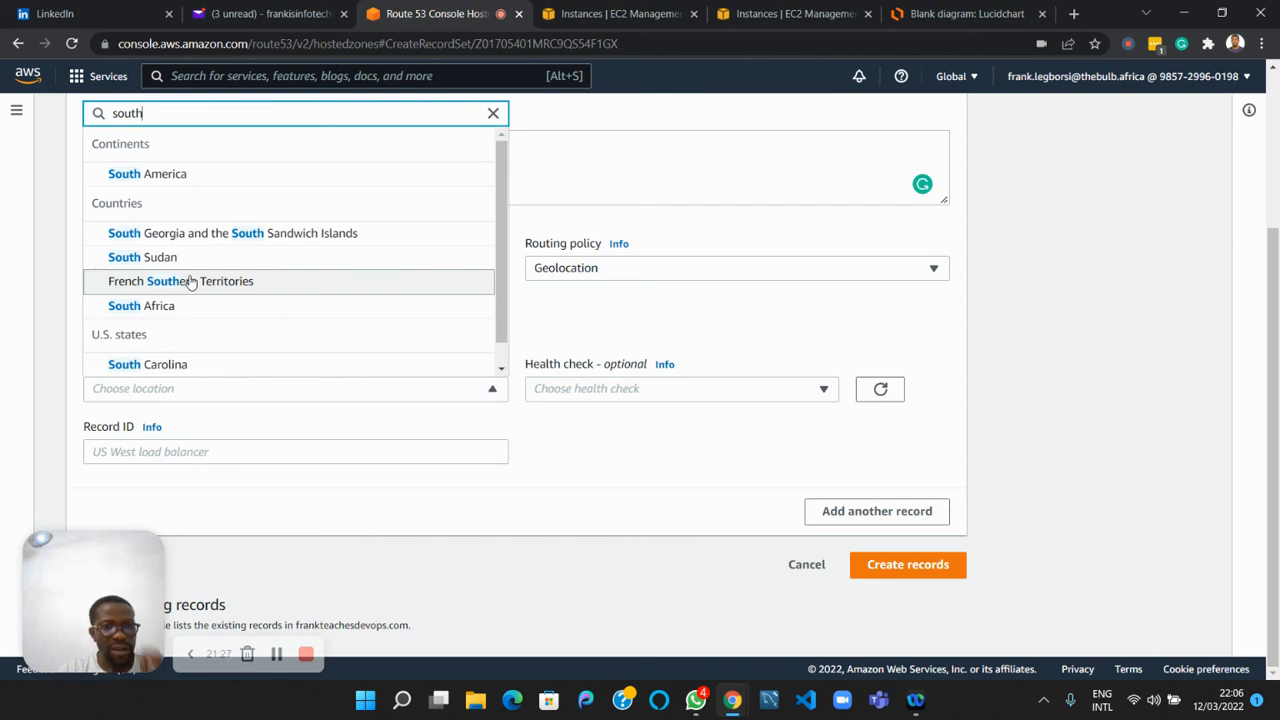
pyautogui.scroll(-1, 234, 351)
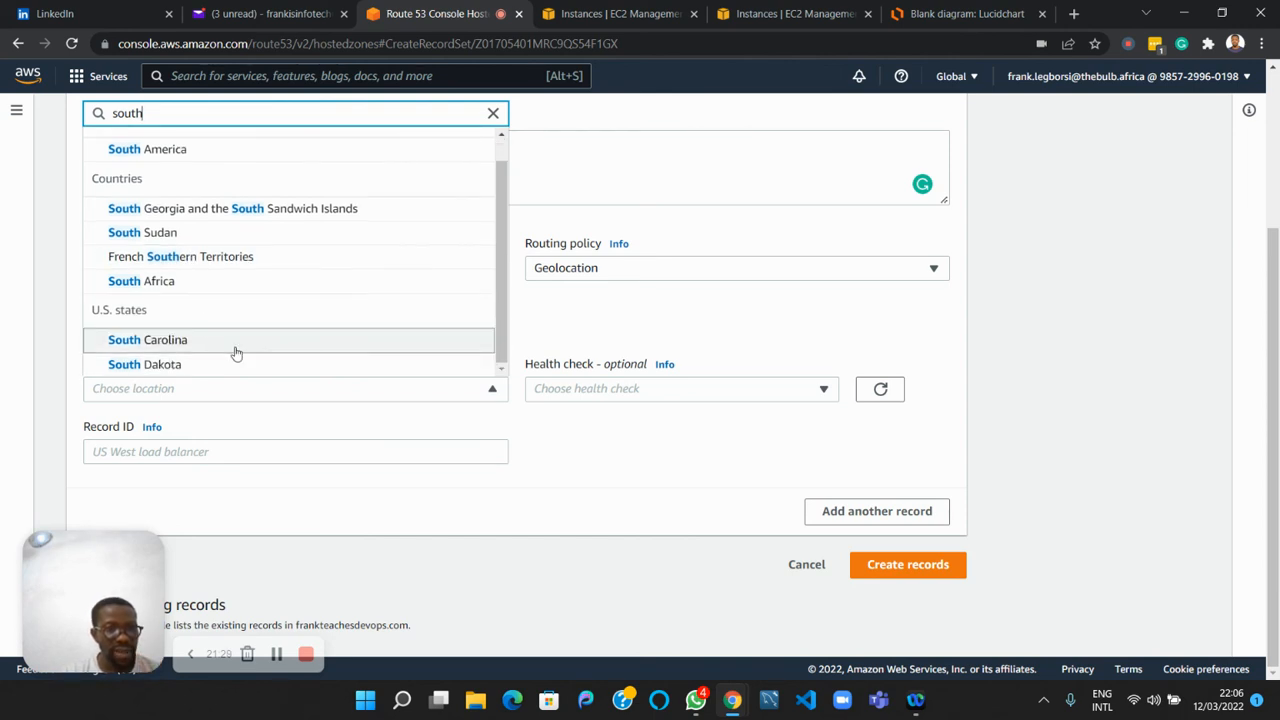
pyautogui.press('BackSpace')
pyautogui.press('BackSpace')
pyautogui.press('BackSpace')
pyautogui.press('BackSpace')
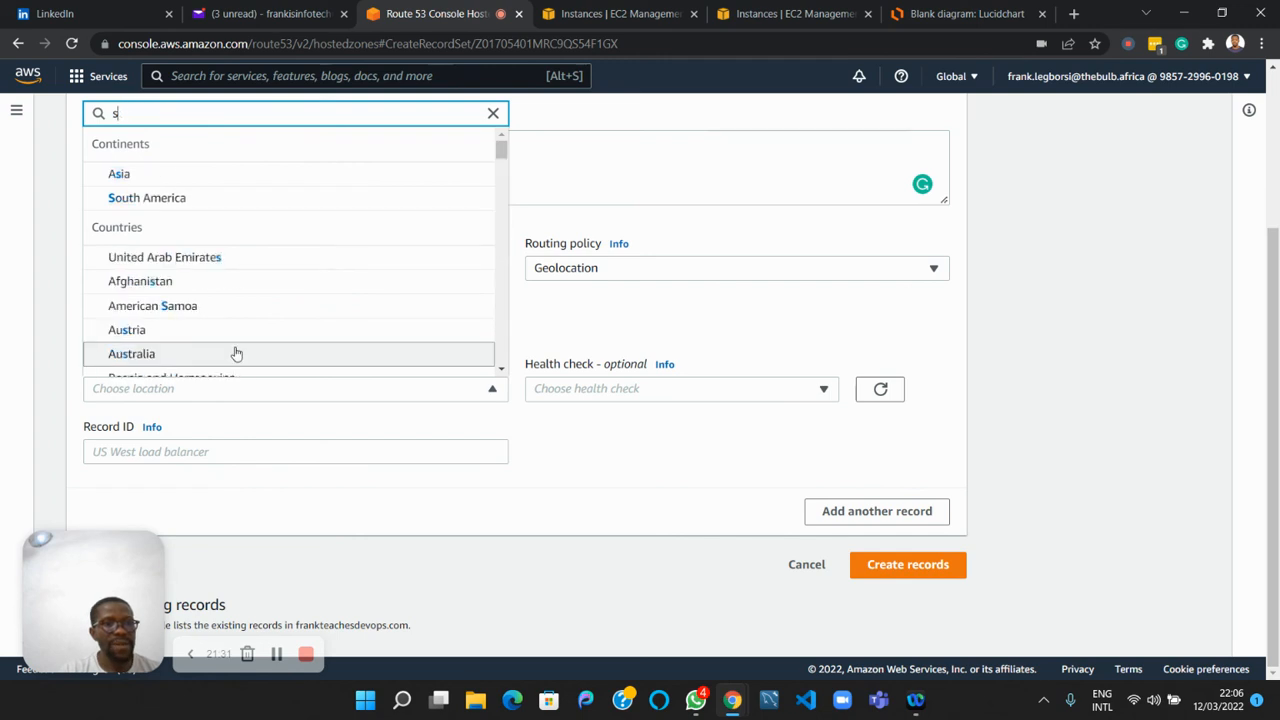
pyautogui.press('BackSpace')
pyautogui.write('n')
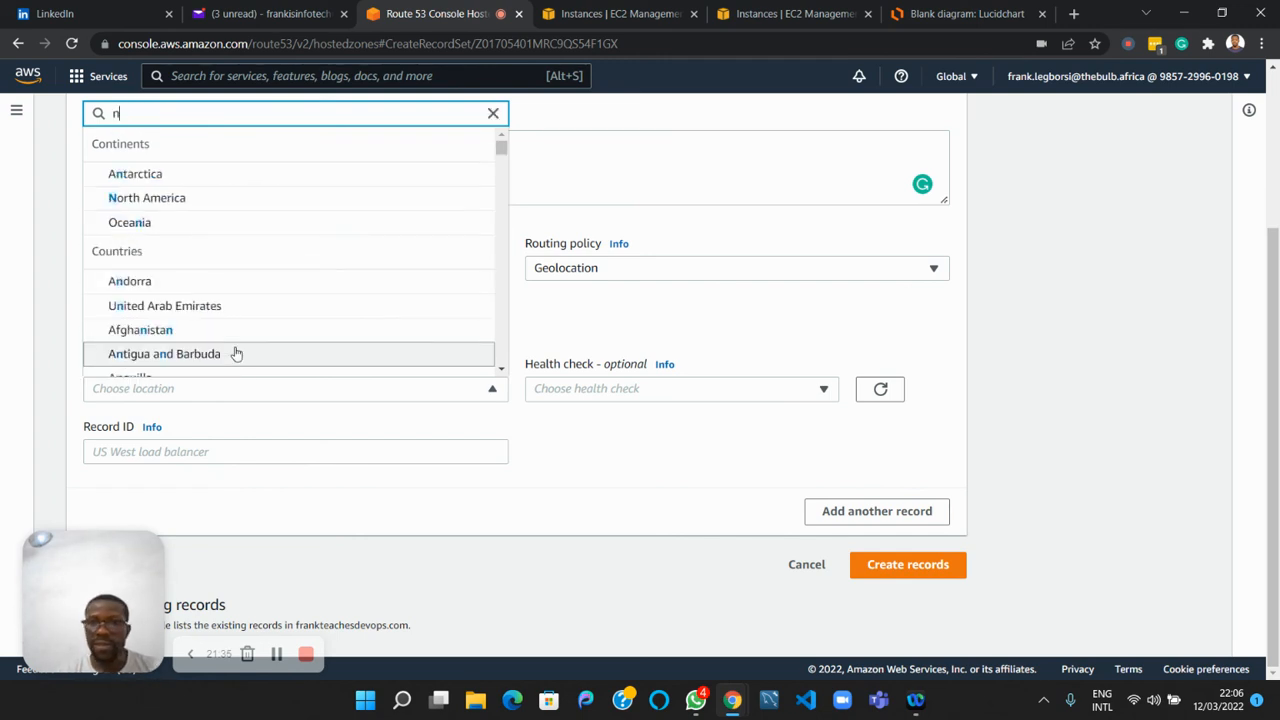
# Check the region of the us-east instance in EC2, and set the useast record's location to the U.S. state Virginia.
pyautogui.click(614, 12)
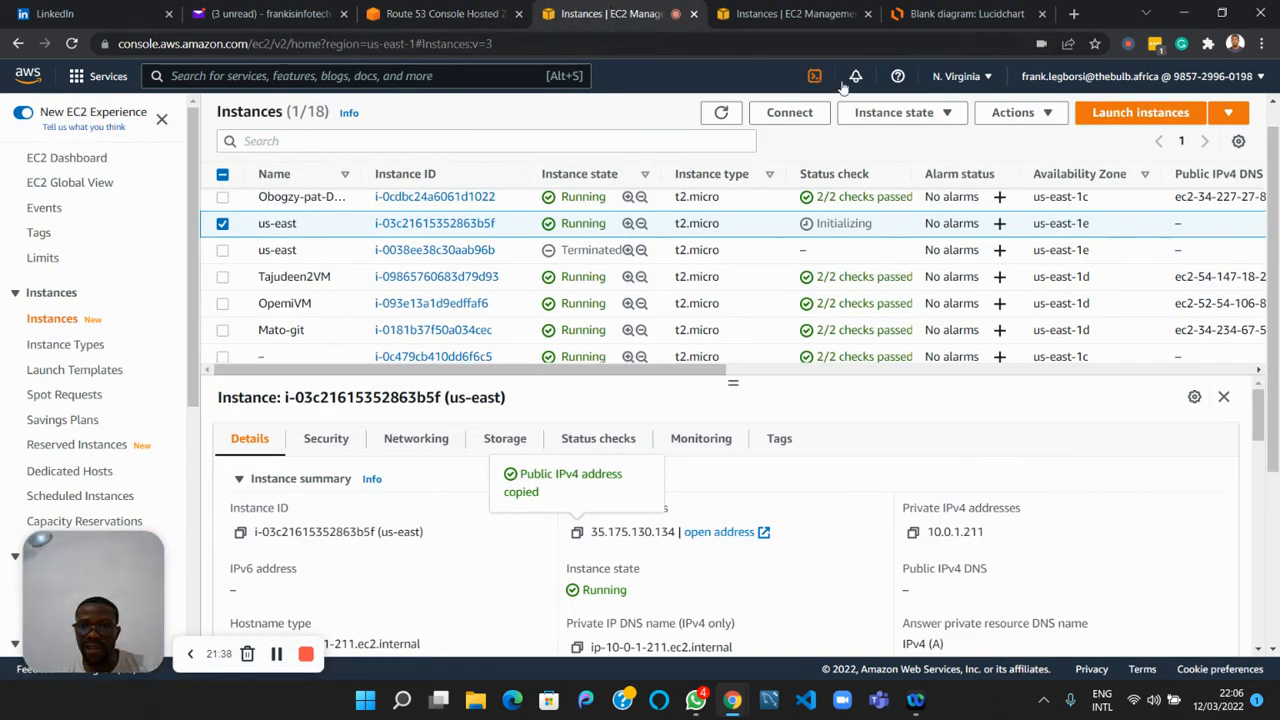
pyautogui.click(477, 28)
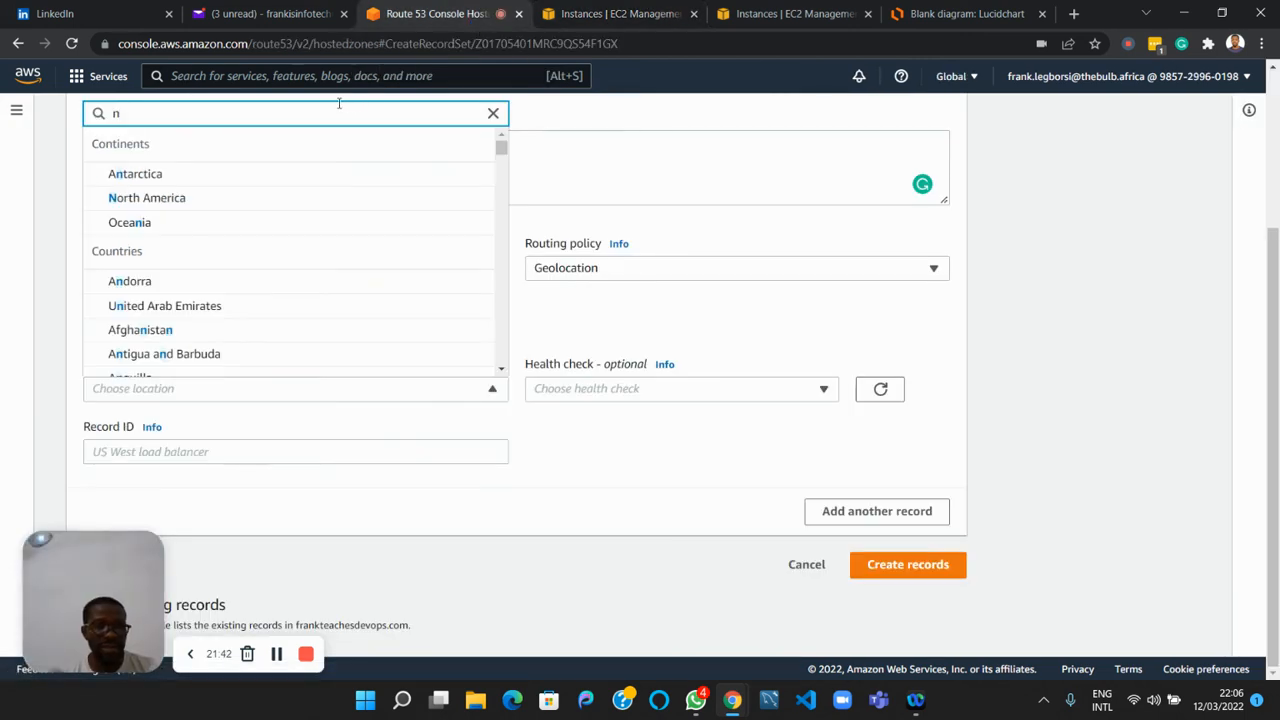
pyautogui.press('BackSpace')
pyautogui.write('virg')
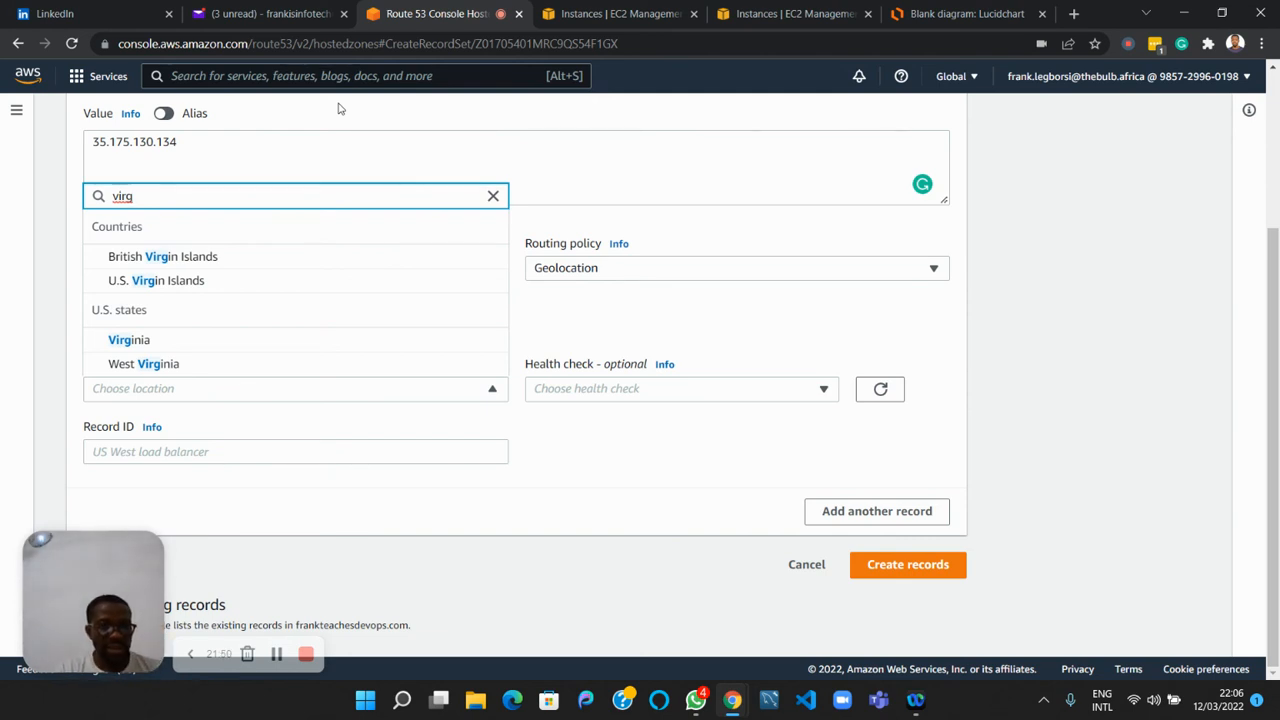
pyautogui.write('inia')
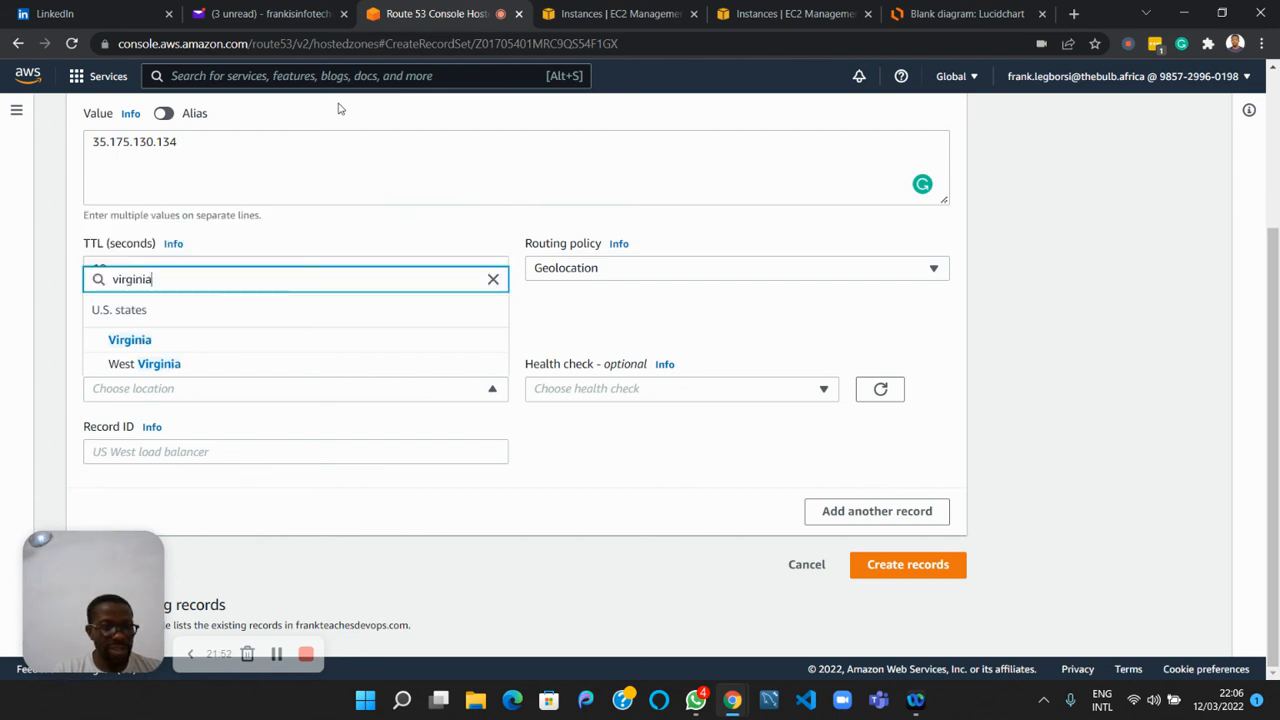
pyautogui.click(160, 341)
# Search the useast record's location options for North V, N V and N.
pyautogui.click(185, 399)
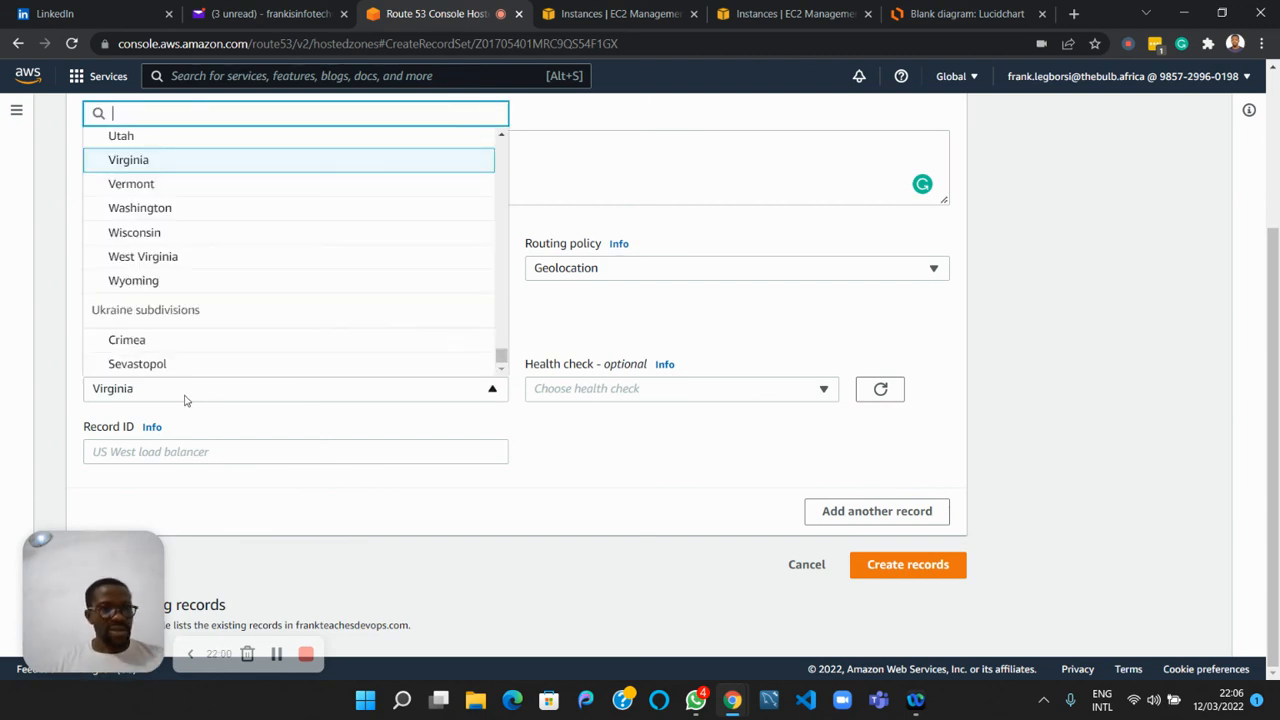
pyautogui.write('N')
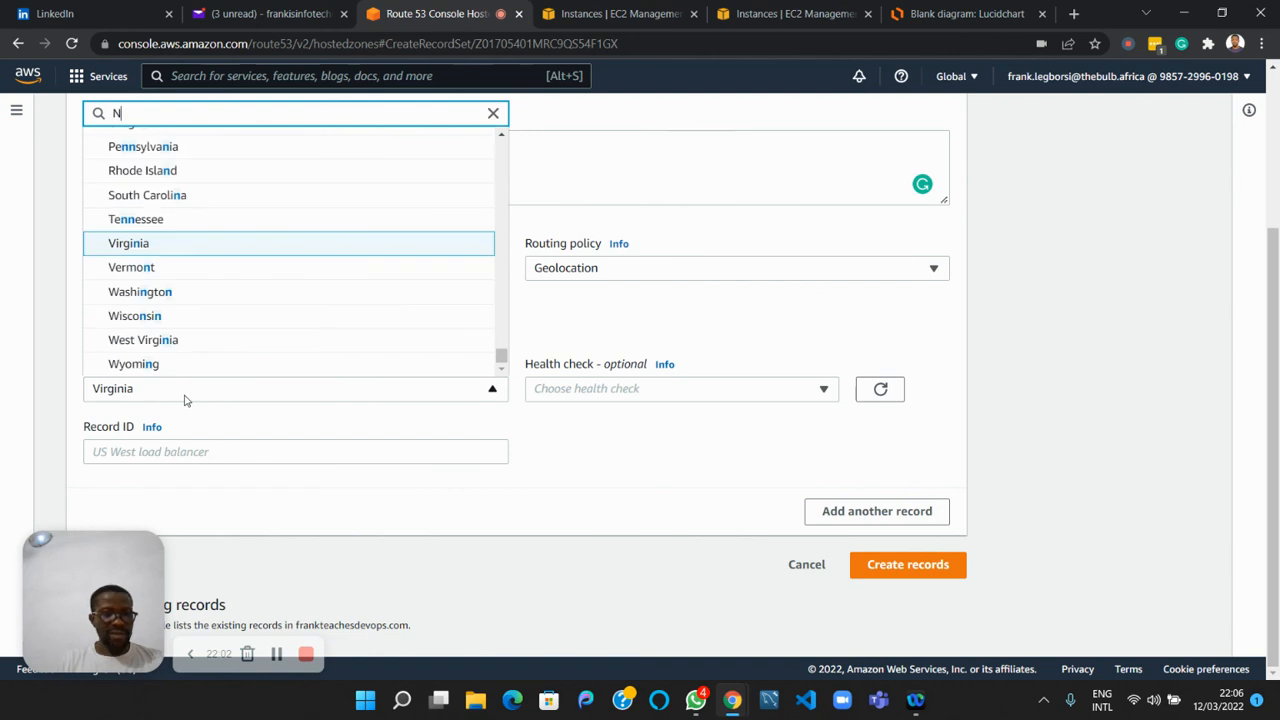
pyautogui.write('orth')
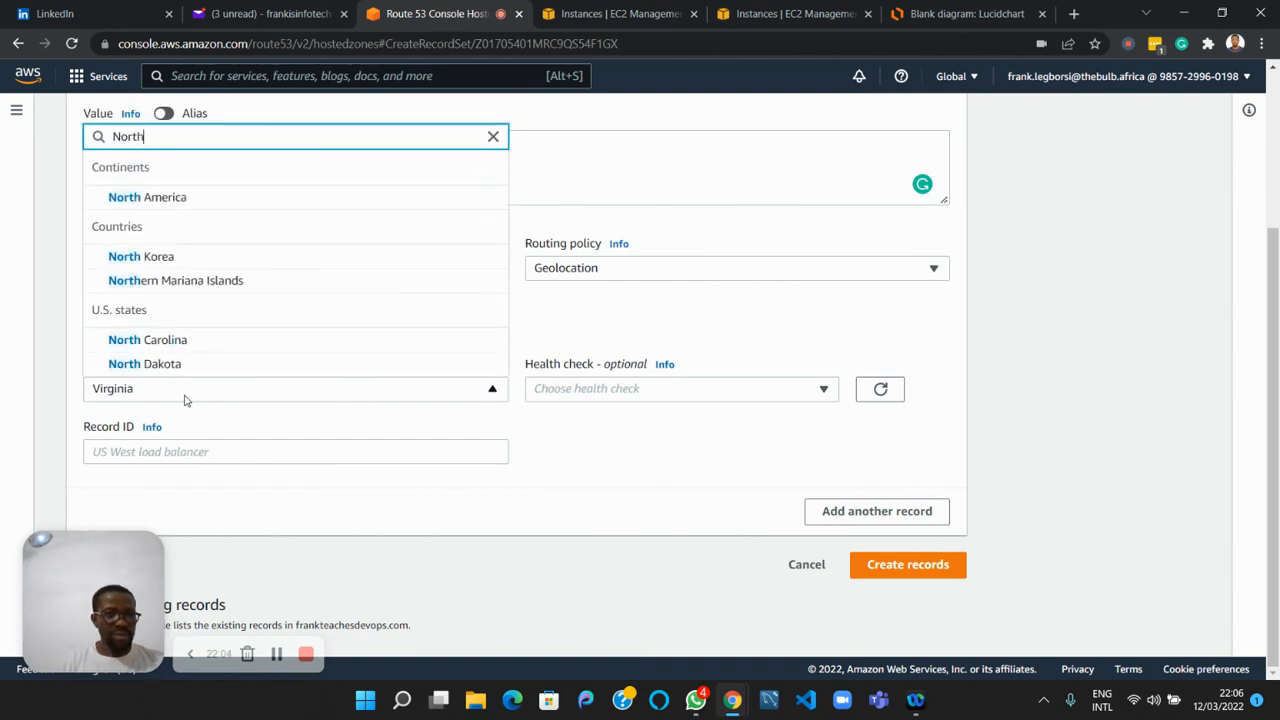
pyautogui.write(' V')
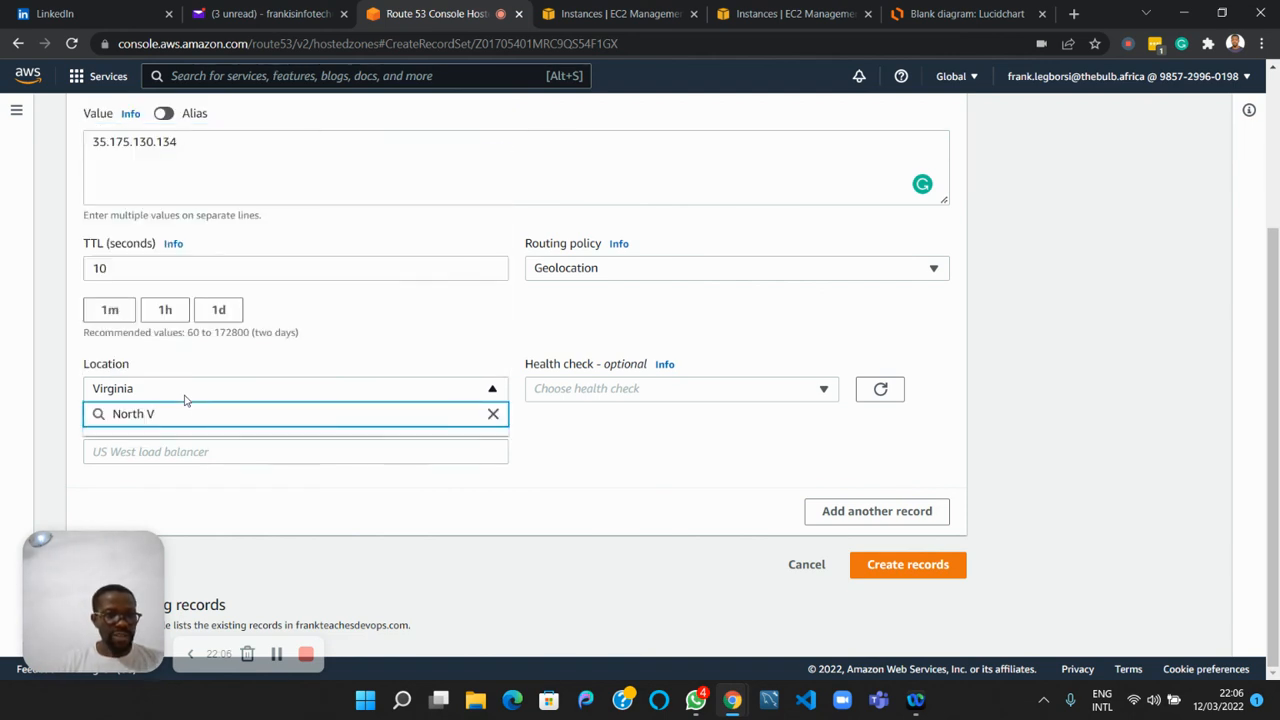
pyautogui.press('BackSpace')
pyautogui.press('BackSpace')
pyautogui.press('BackSpace')
pyautogui.press('BackSpace')
pyautogui.press('BackSpace')
pyautogui.press('BackSpace')
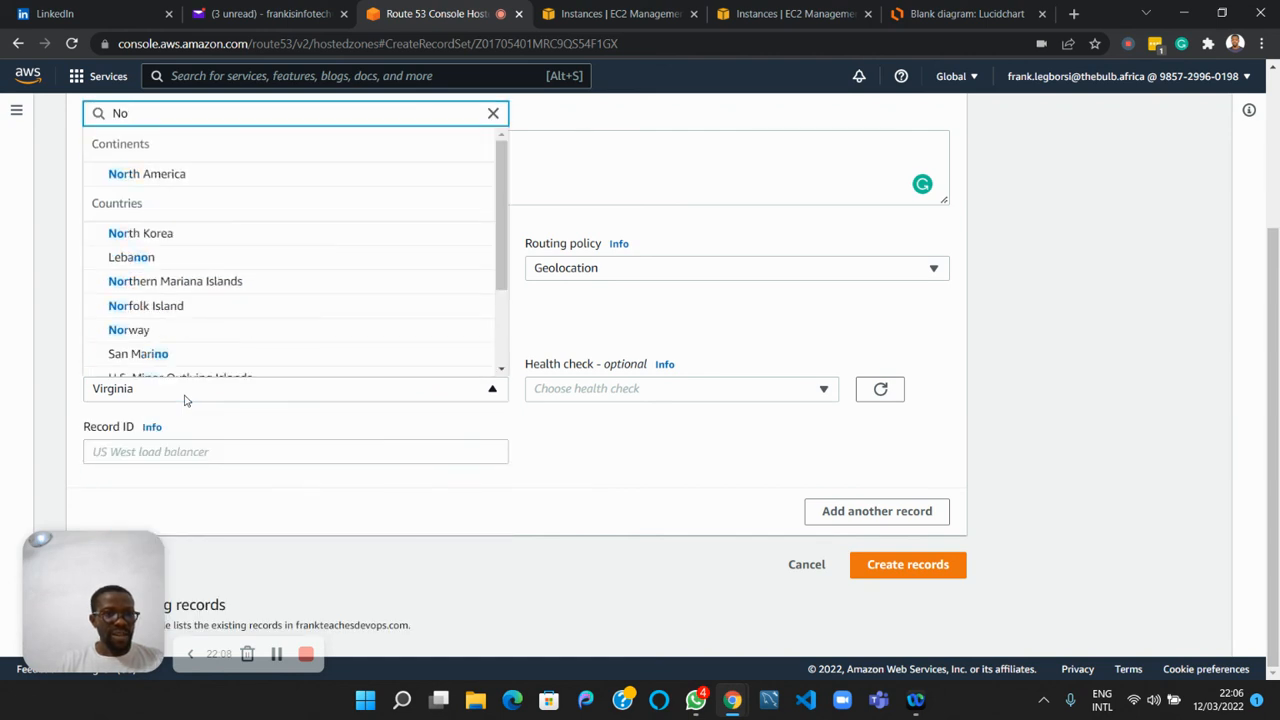
pyautogui.write('V')
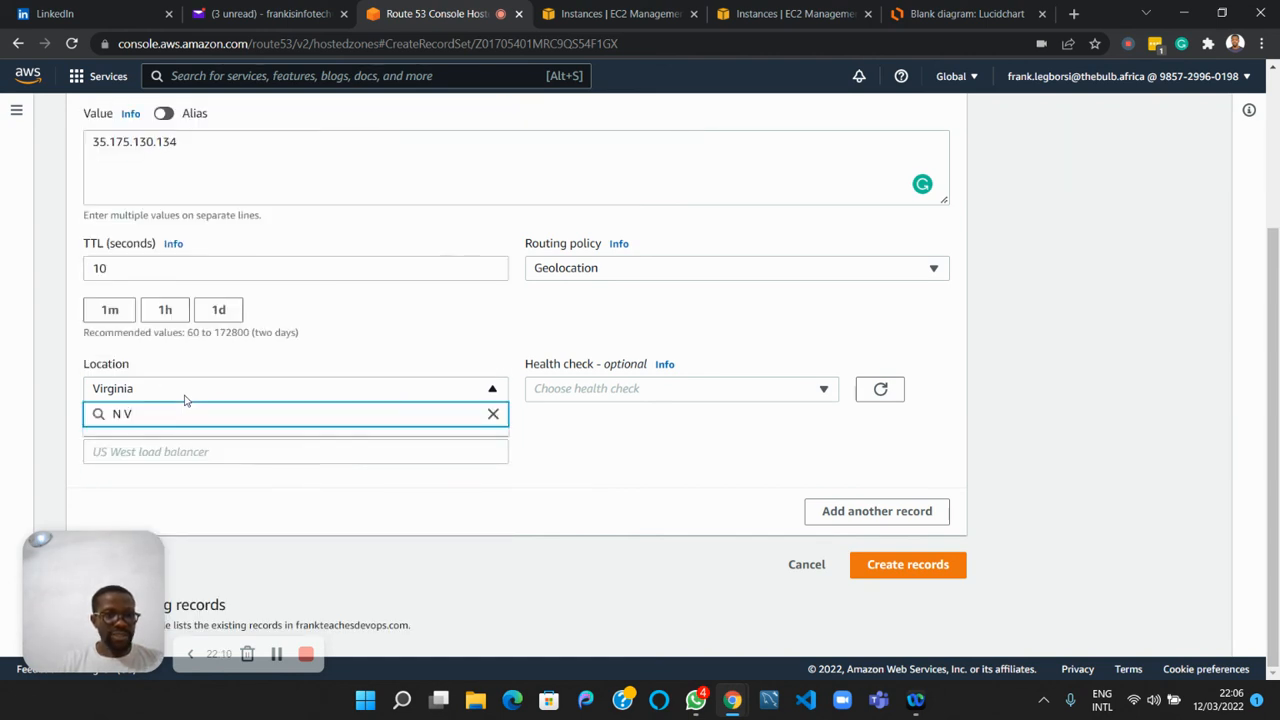
pyautogui.press('BackSpace')
pyautogui.press('BackSpace')
pyautogui.write('.')
pyautogui.press('BackSpace')
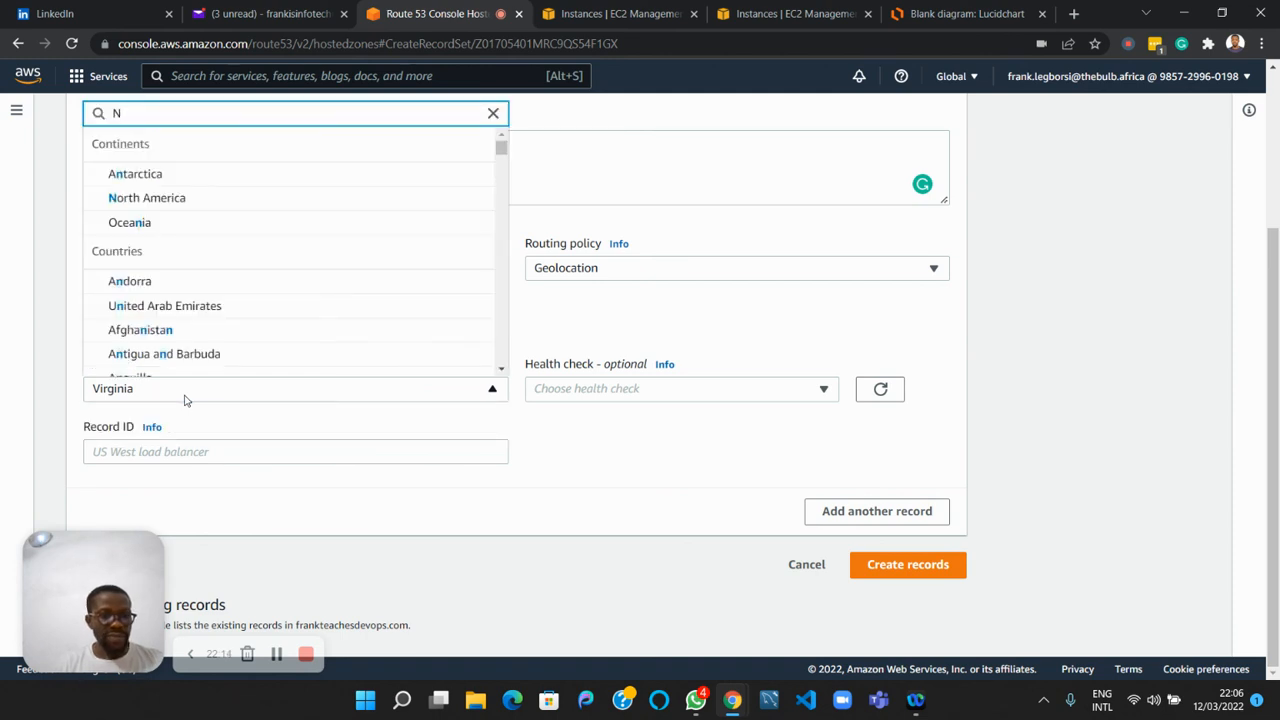
pyautogui.click(184, 399)
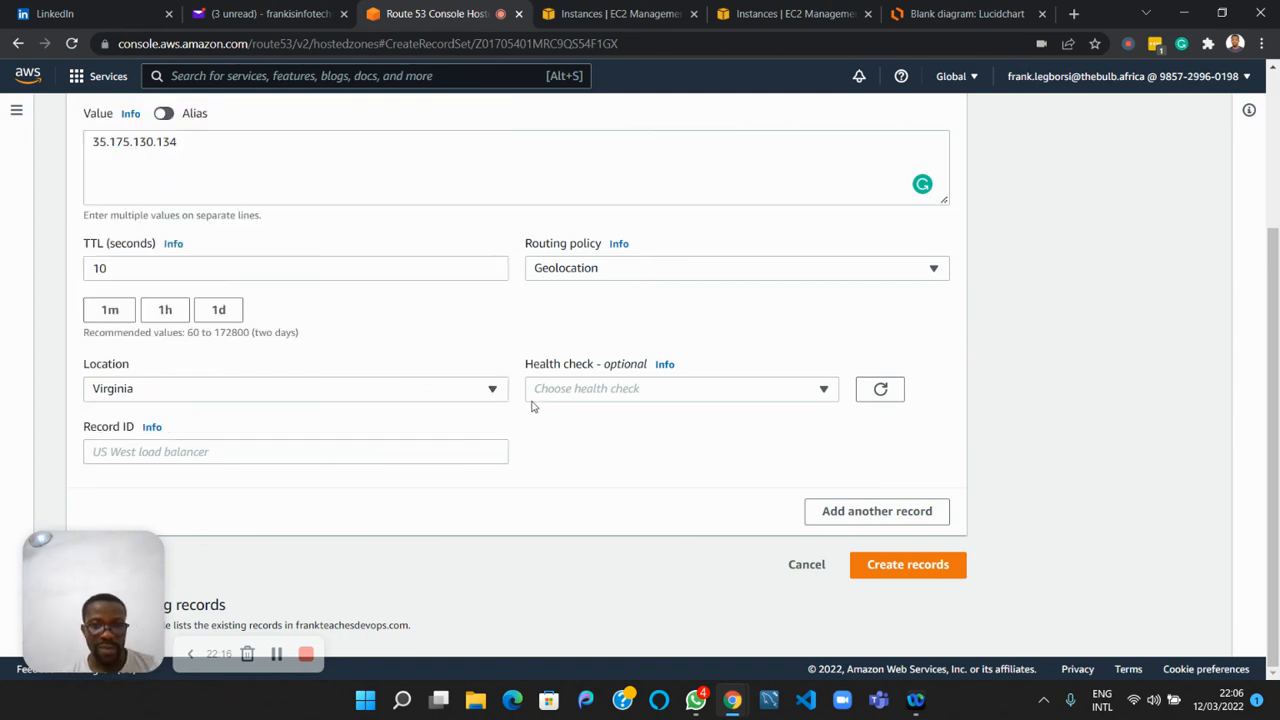
# Enter B as the useast record's ID and create the record.
pyautogui.click(581, 399)
pyautogui.click(500, 416)
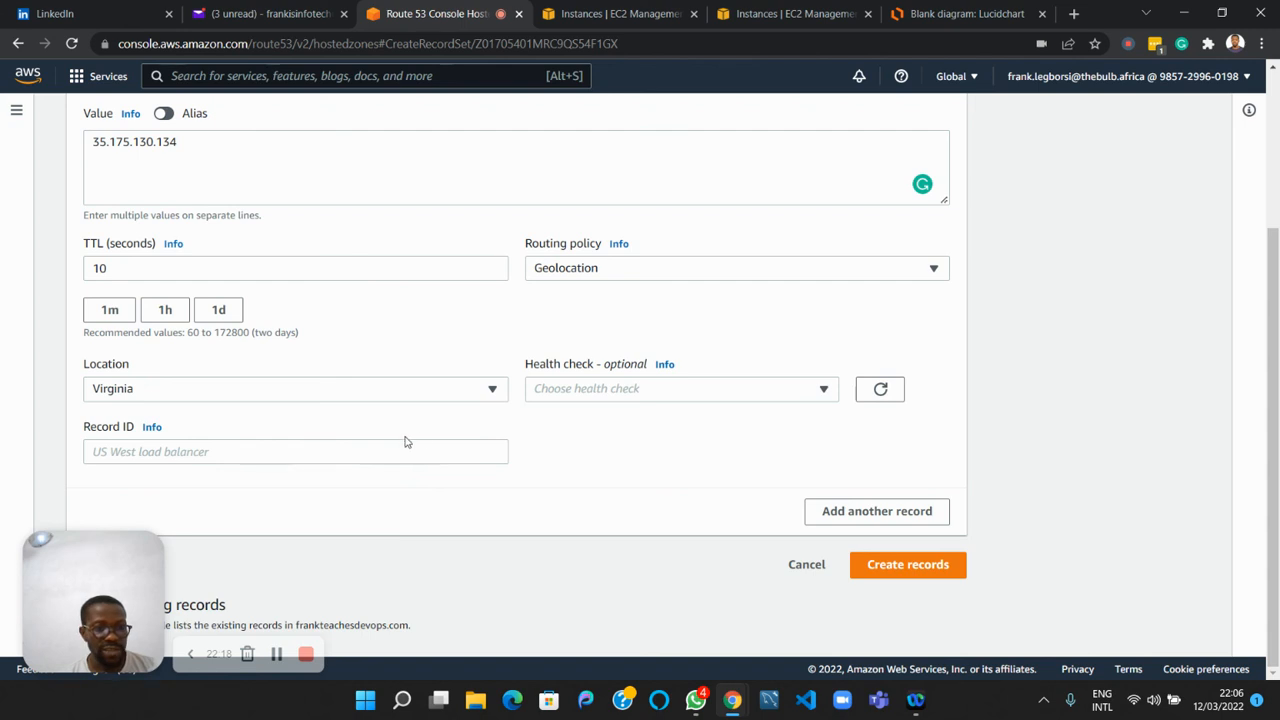
pyautogui.click(373, 452)
pyautogui.write('B')
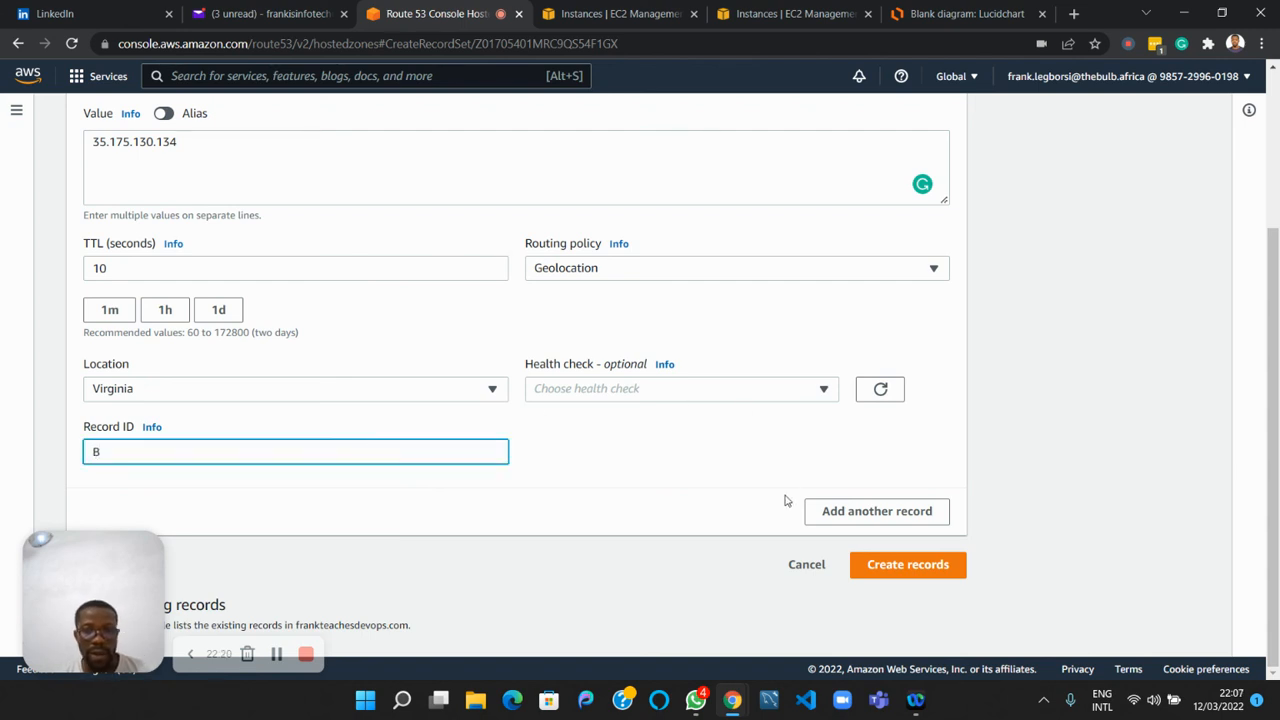
pyautogui.scroll(1, 778, 501)
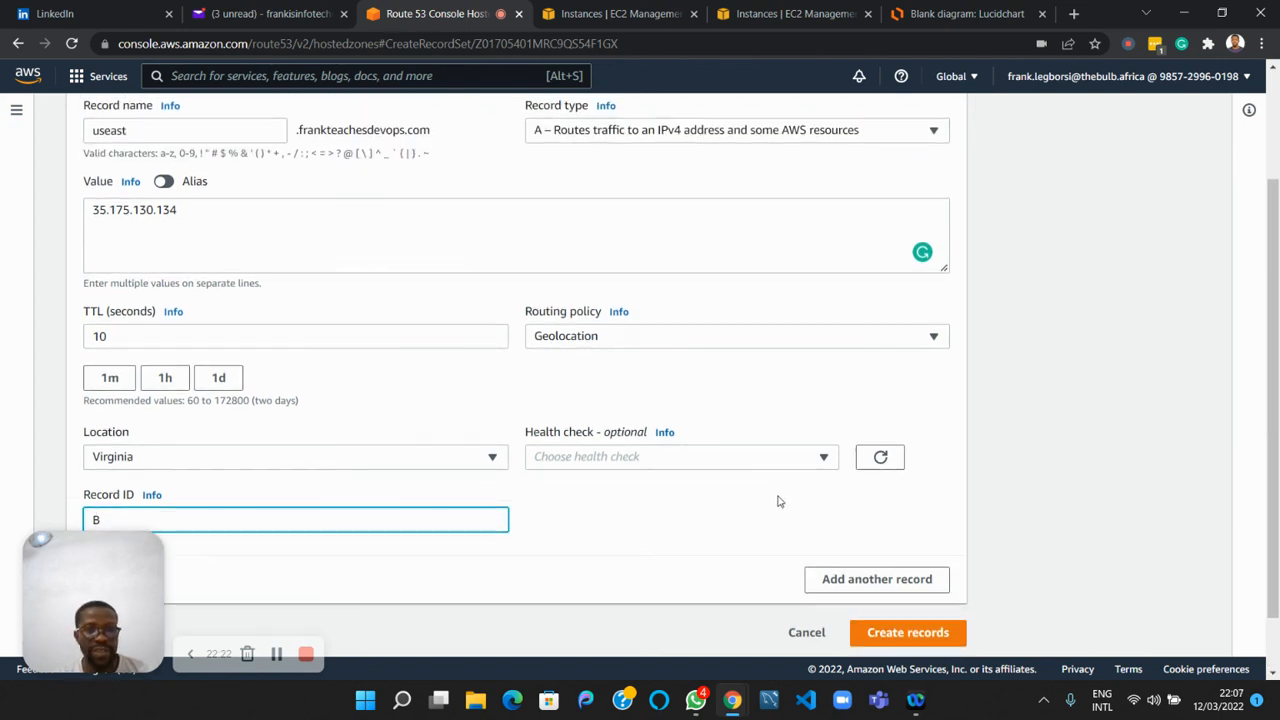
pyautogui.scroll(-1, 778, 501)
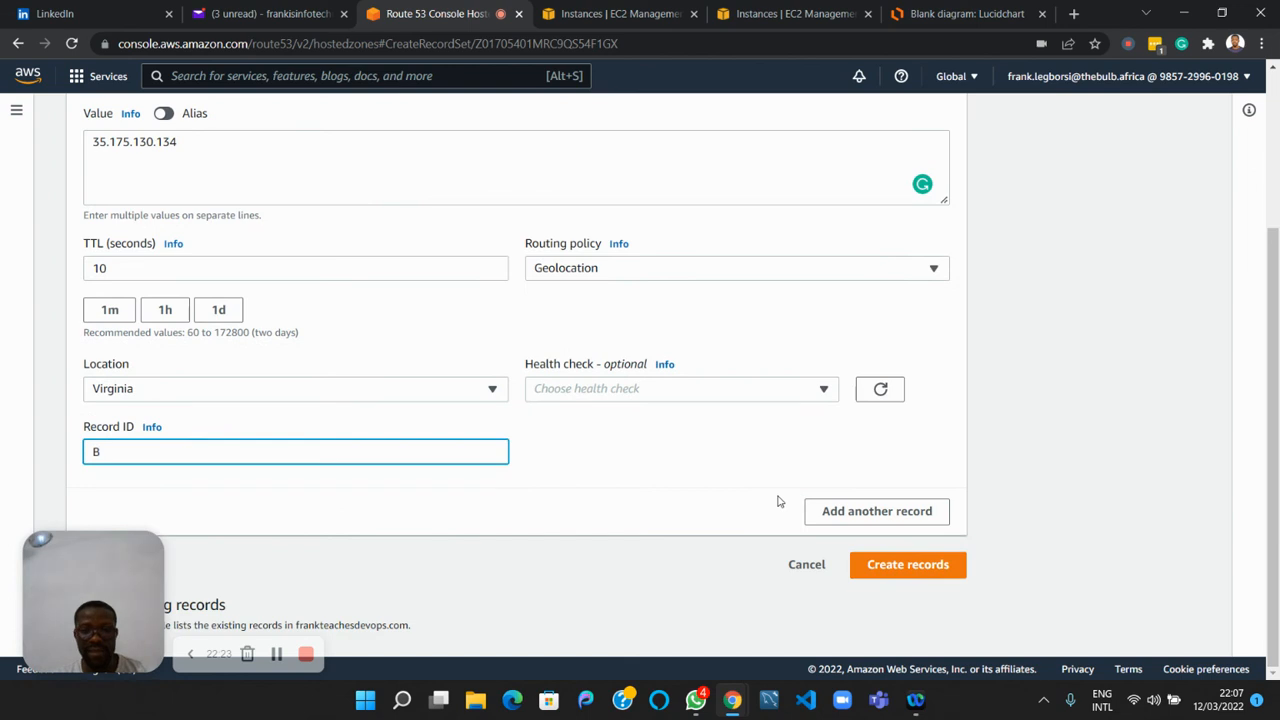
pyautogui.click(904, 566)
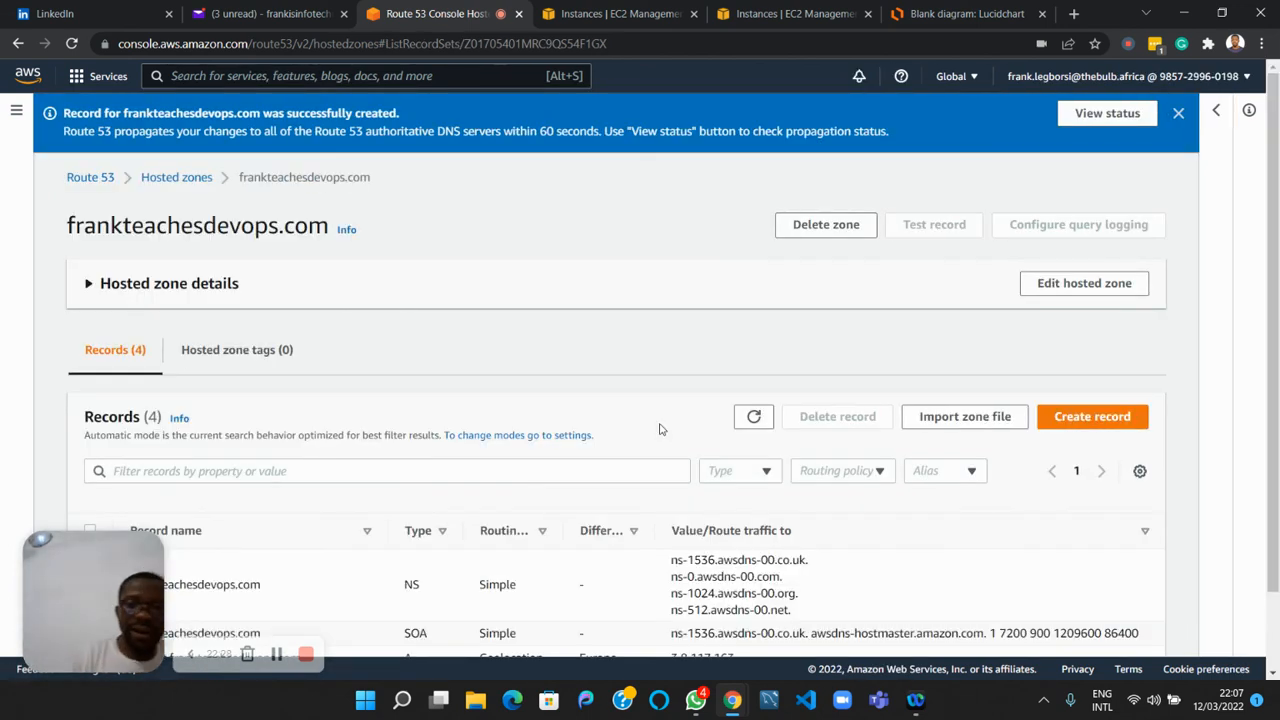
# Copy the record name euwest.frankteachesdevops.com from the hosted zone's record list.
pyautogui.scroll(-1, 659, 429)
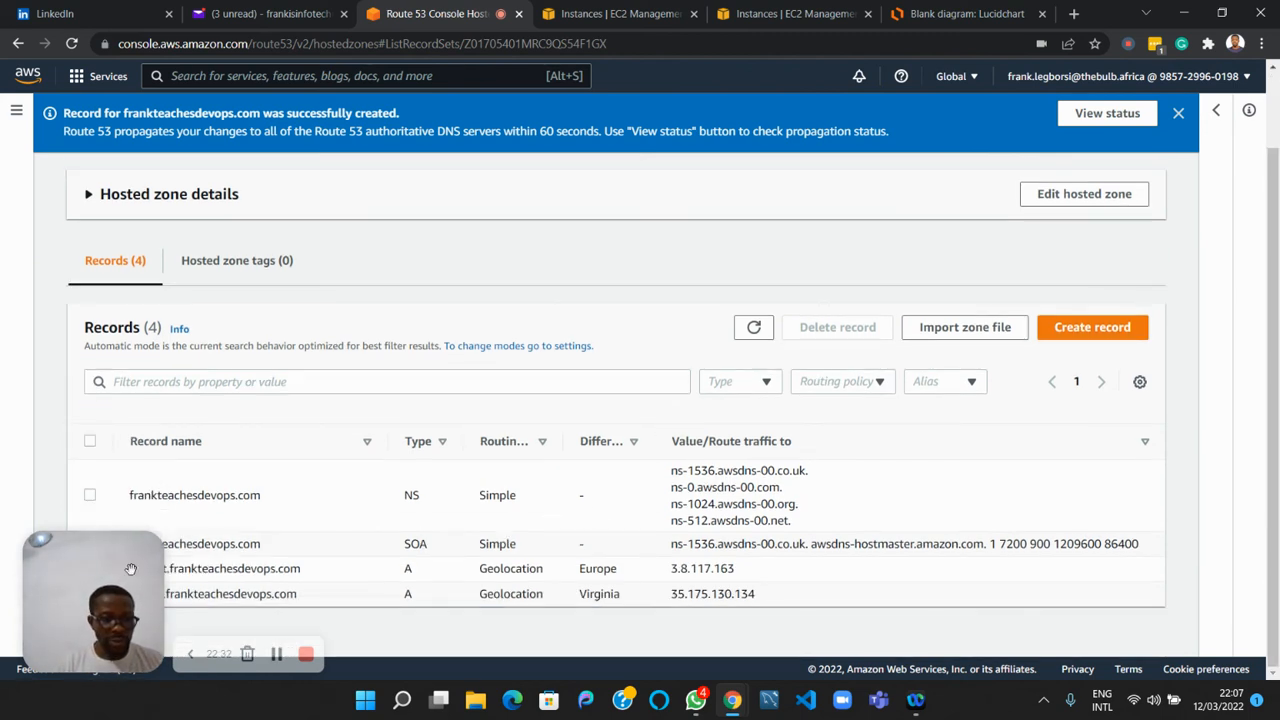
pyautogui.moveTo(130, 569); pyautogui.dragTo(176, 289)
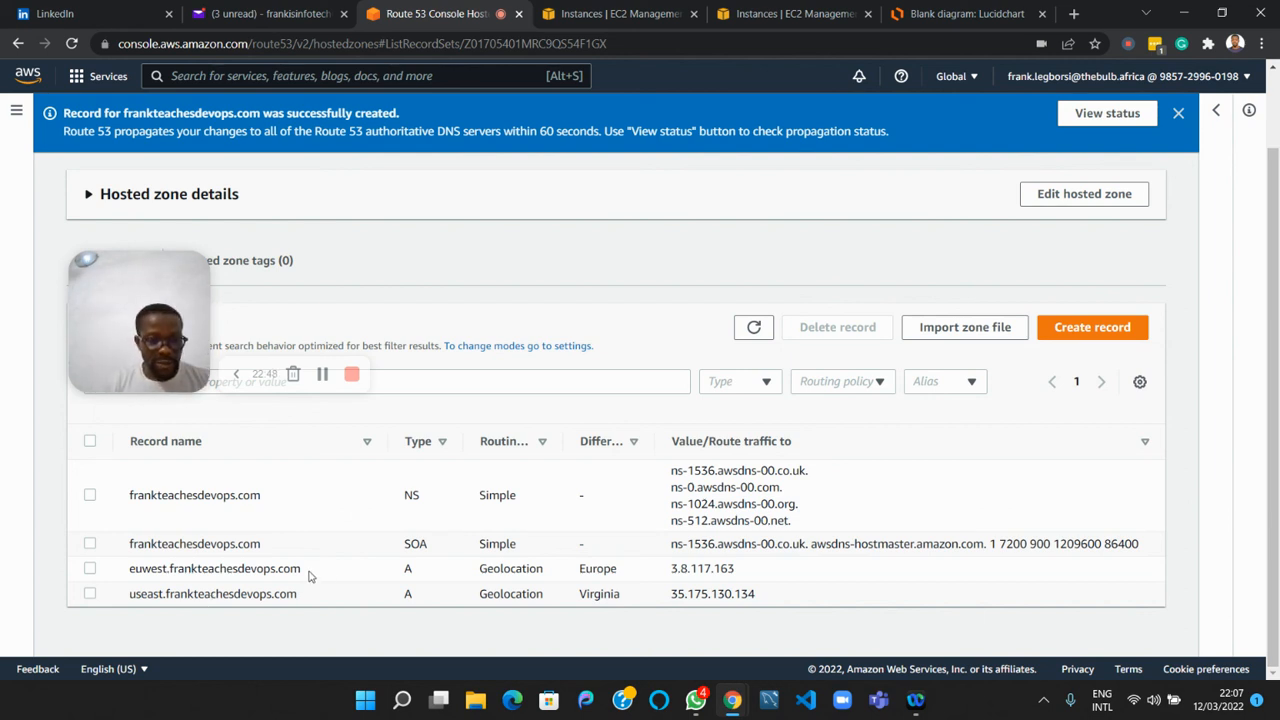
pyautogui.moveTo(306, 572); pyautogui.dragTo(126, 566)
pyautogui.hotkey('ctrl', 'c')
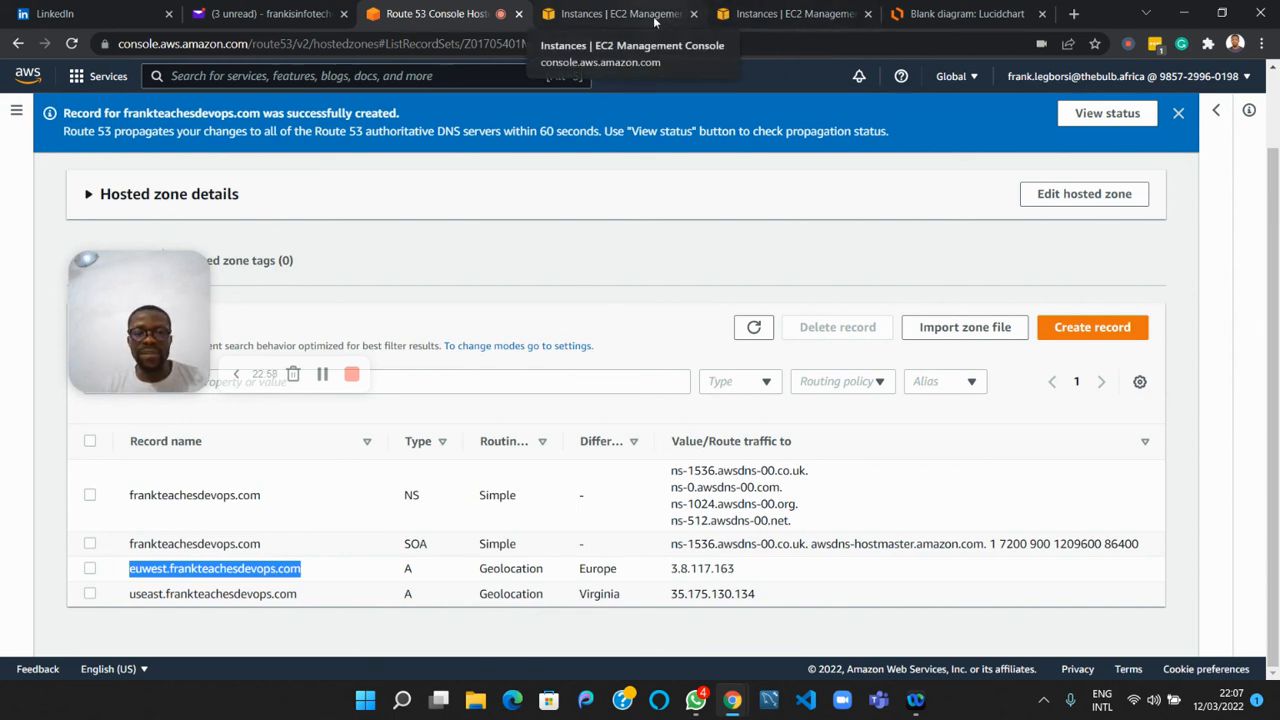
# Switch the EC2 console from N. Virginia to the Europe (London) region and open its instances list.
pyautogui.click(655, 14)
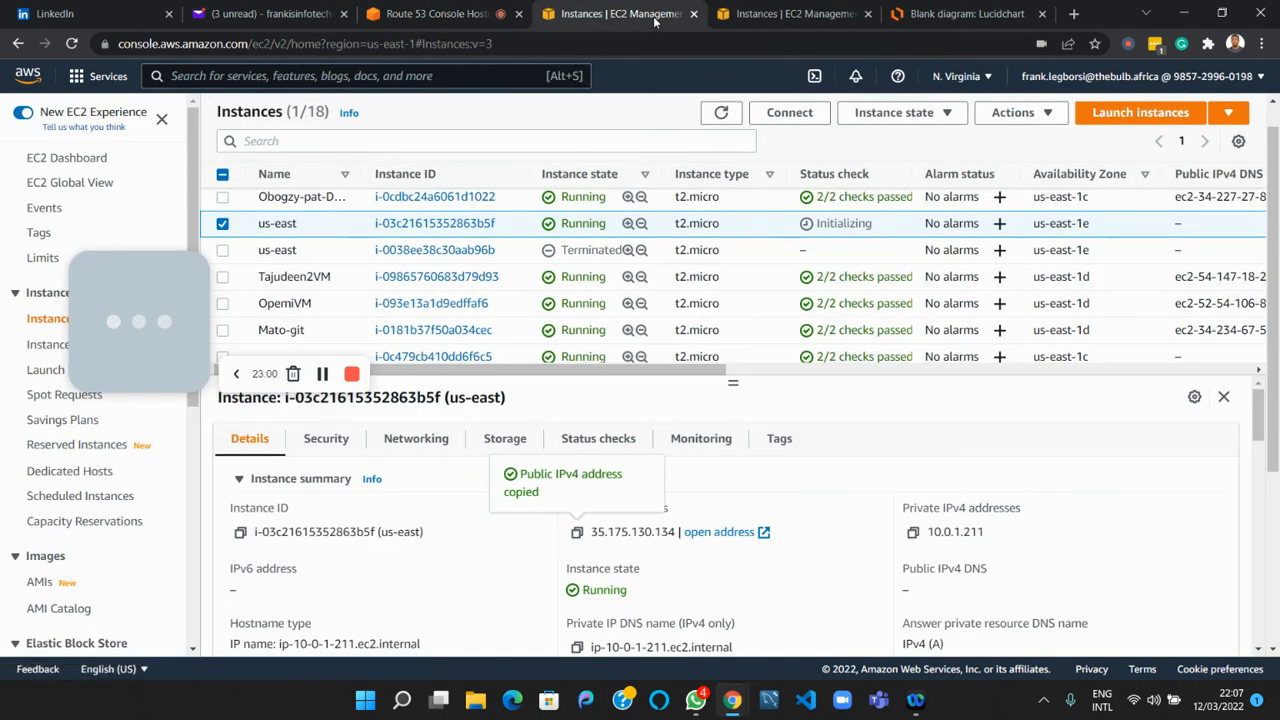
pyautogui.click(984, 78)
pyautogui.scroll(-3, 913, 366)
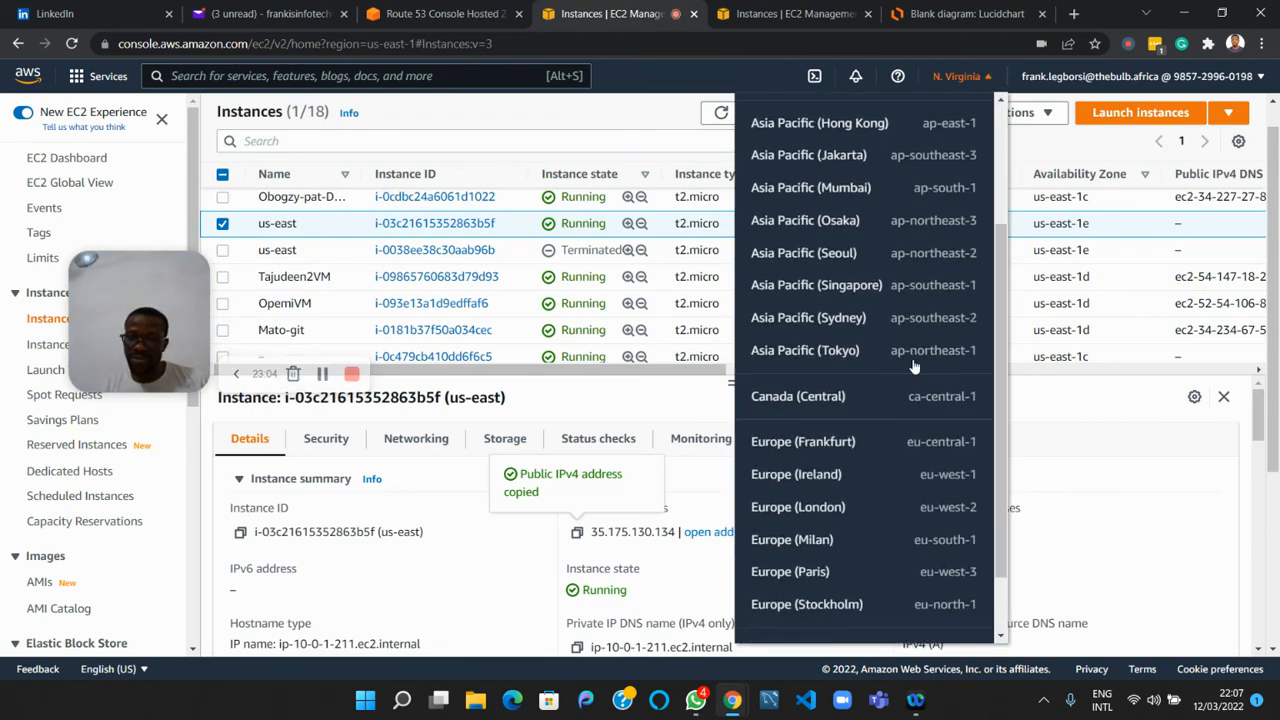
pyautogui.scroll(5, 858, 422)
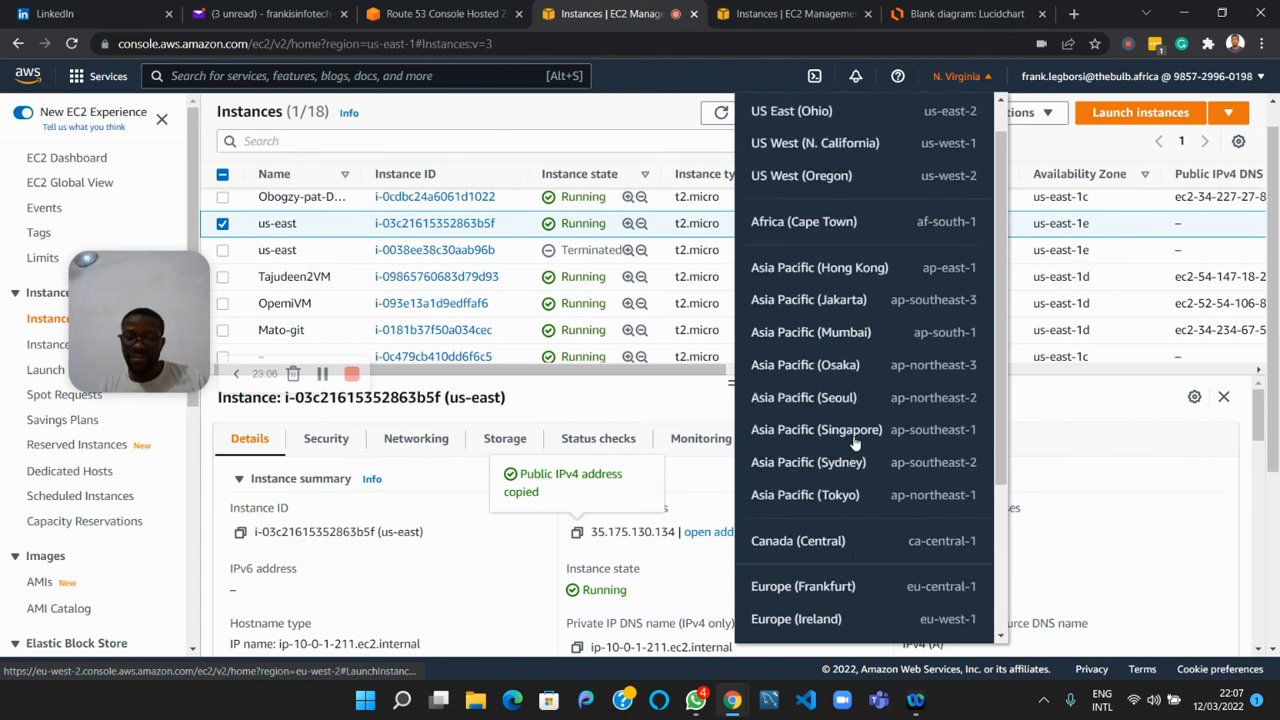
pyautogui.scroll(-5, 853, 435)
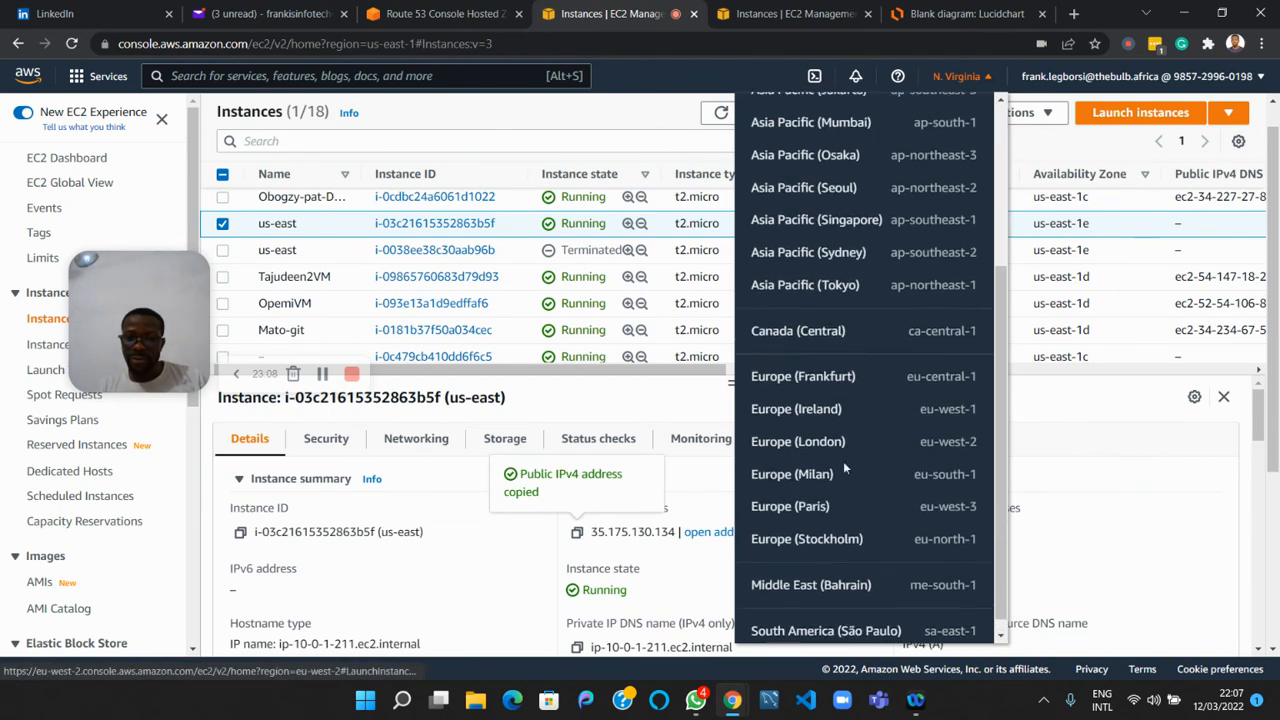
pyautogui.click(860, 446)
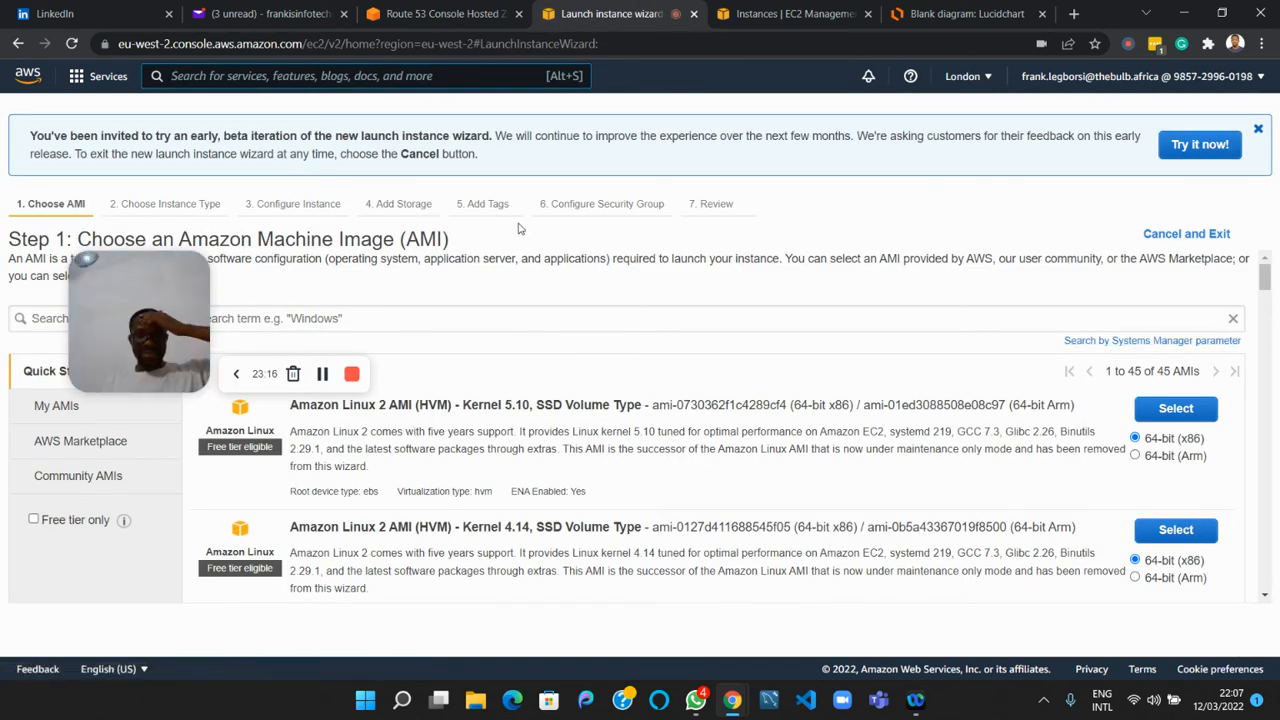
pyautogui.click(242, 84)
pyautogui.write('ec2')
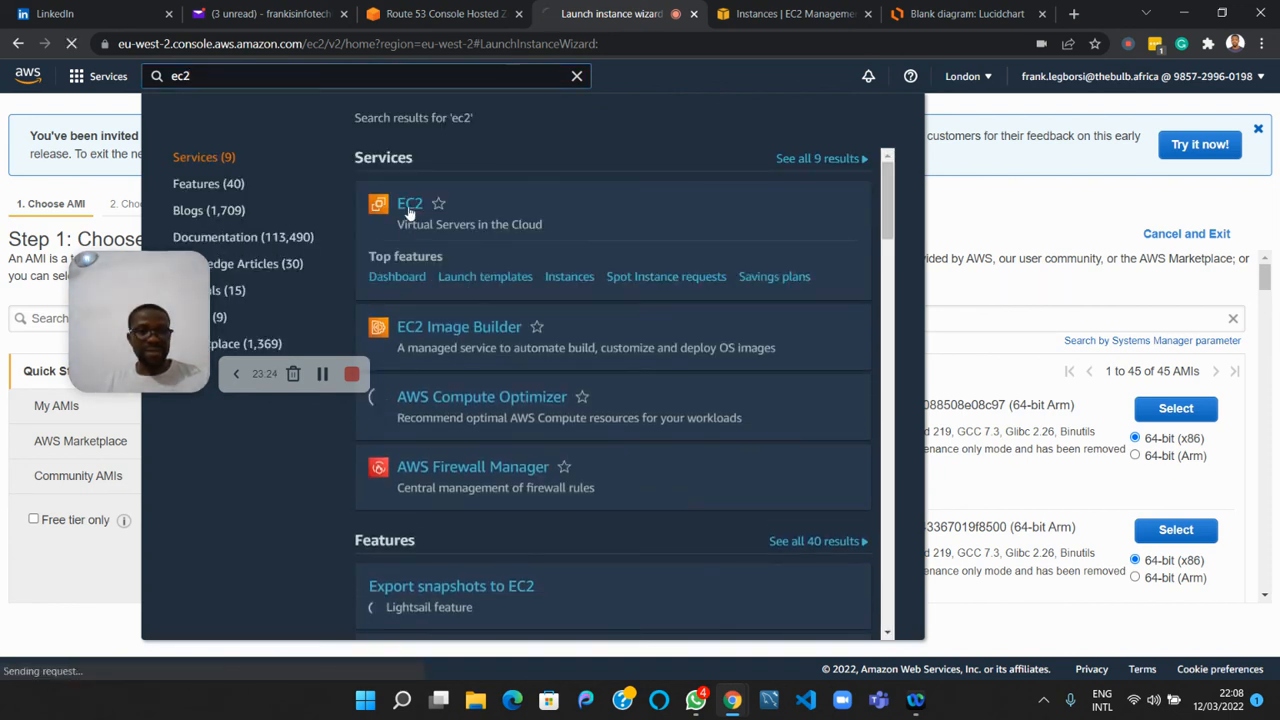
pyautogui.click(409, 210)
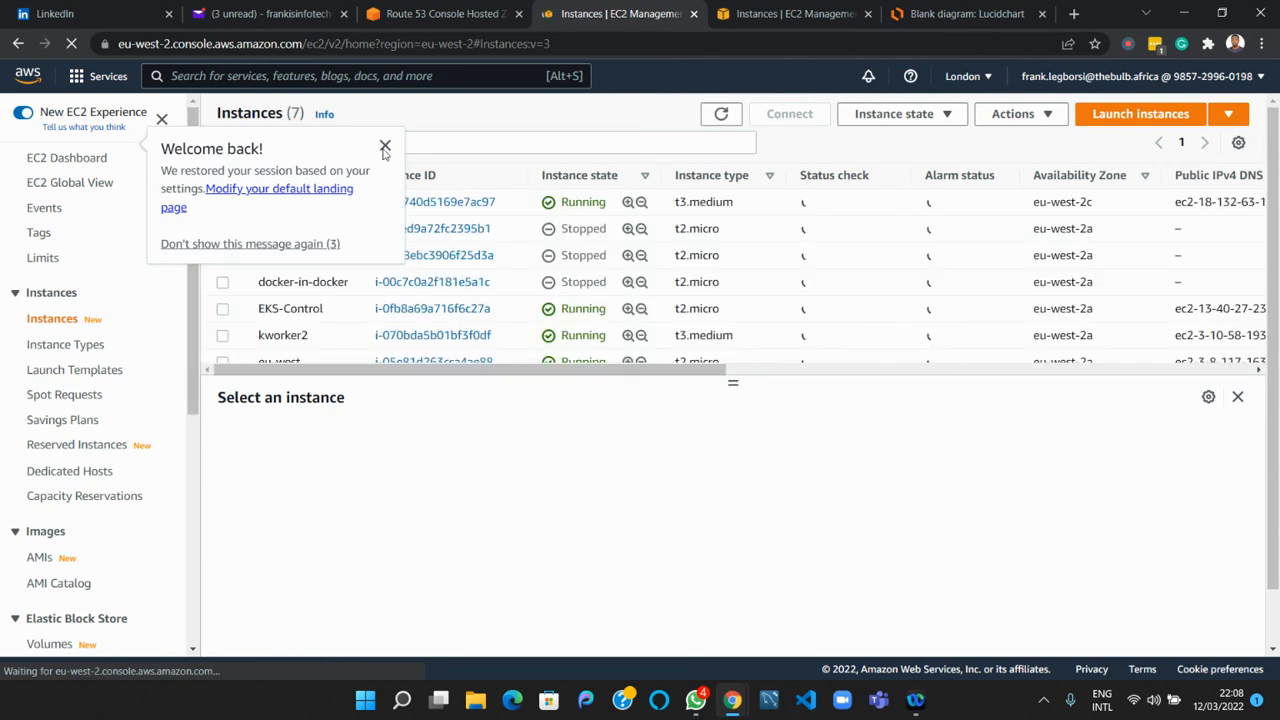
pyautogui.click(385, 145)
pyautogui.scroll(-2, 351, 255)
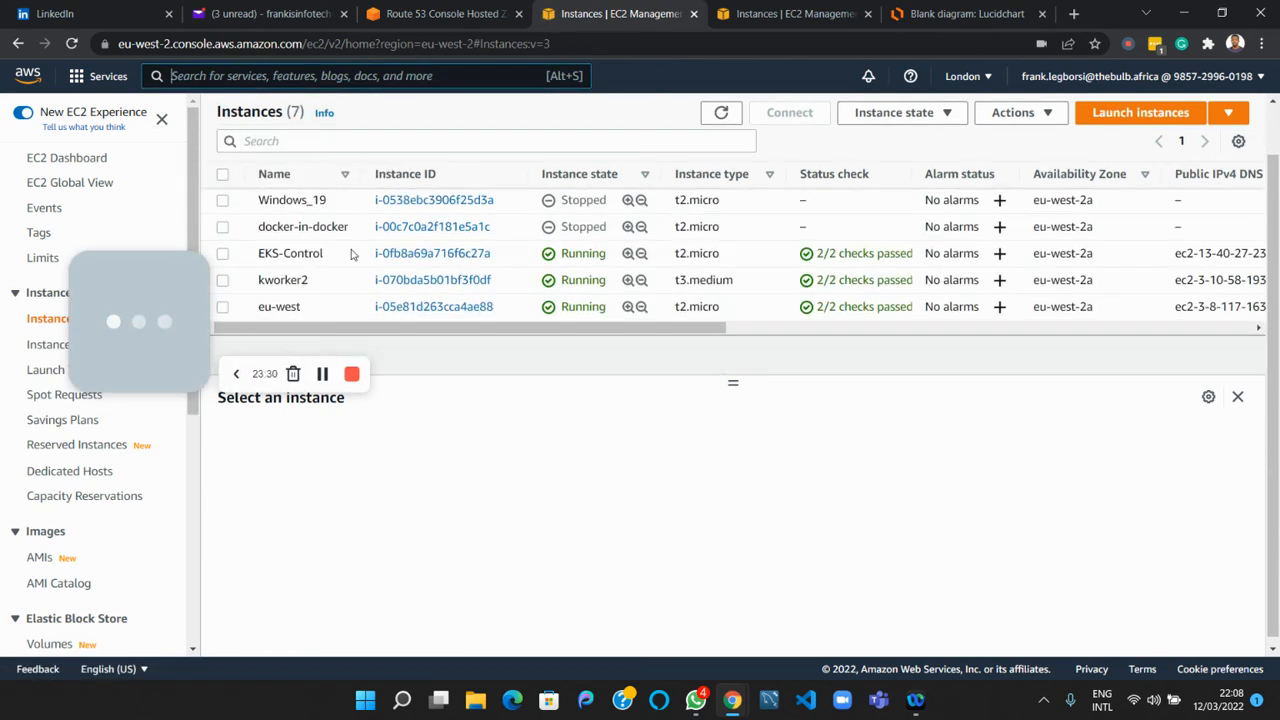
# Connect to the running eu-west instance through EC2 Instance Connect with the default ec2-user account.
pyautogui.moveTo(159, 307); pyautogui.dragTo(123, 507)
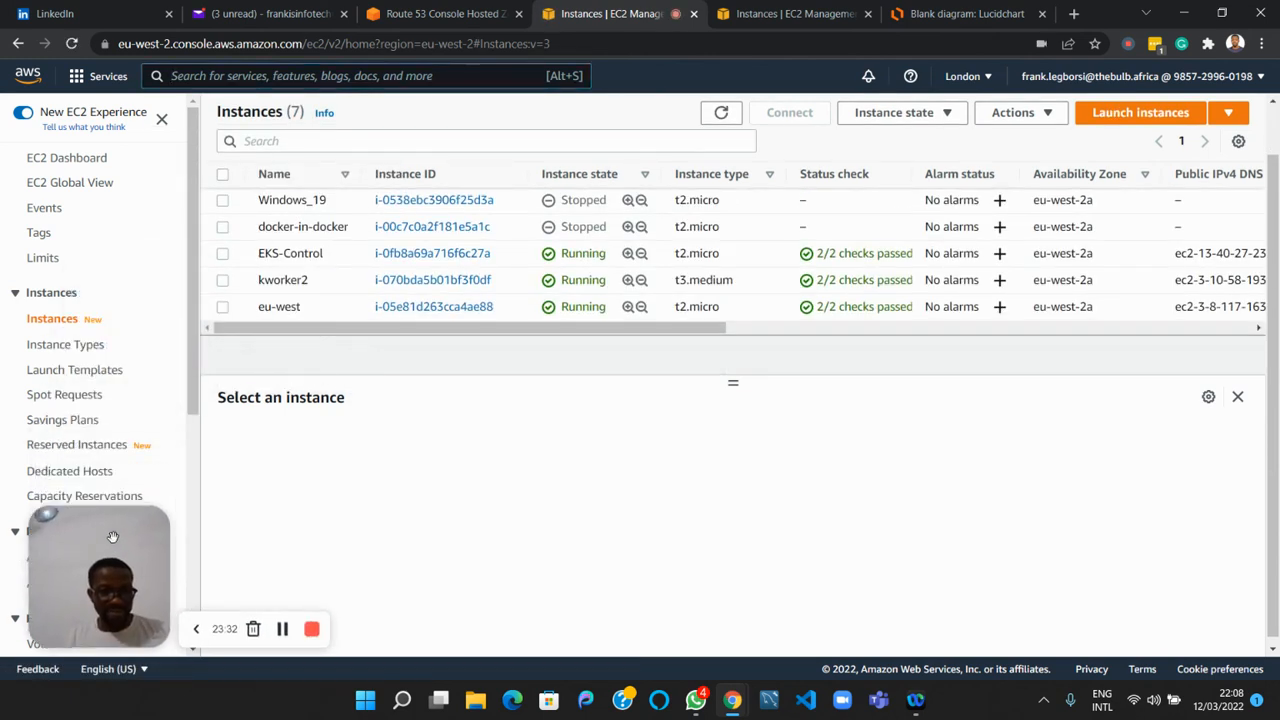
pyautogui.click(253, 310)
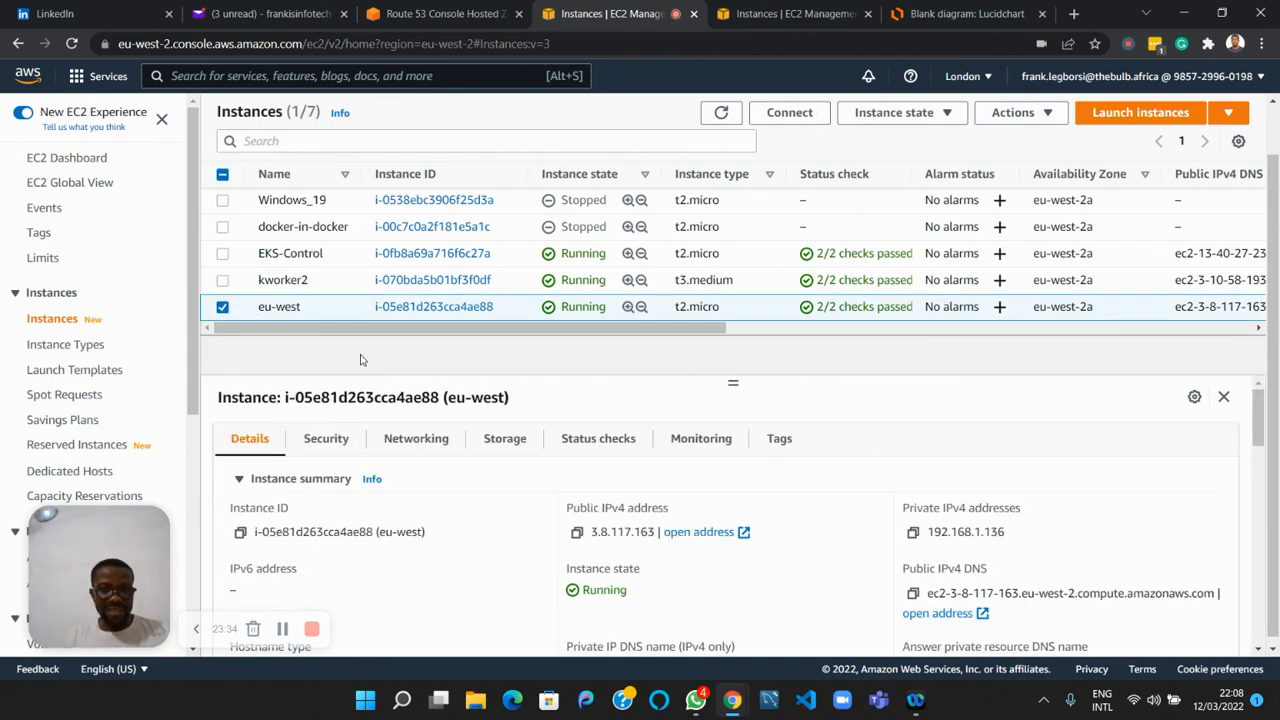
pyautogui.click(789, 113)
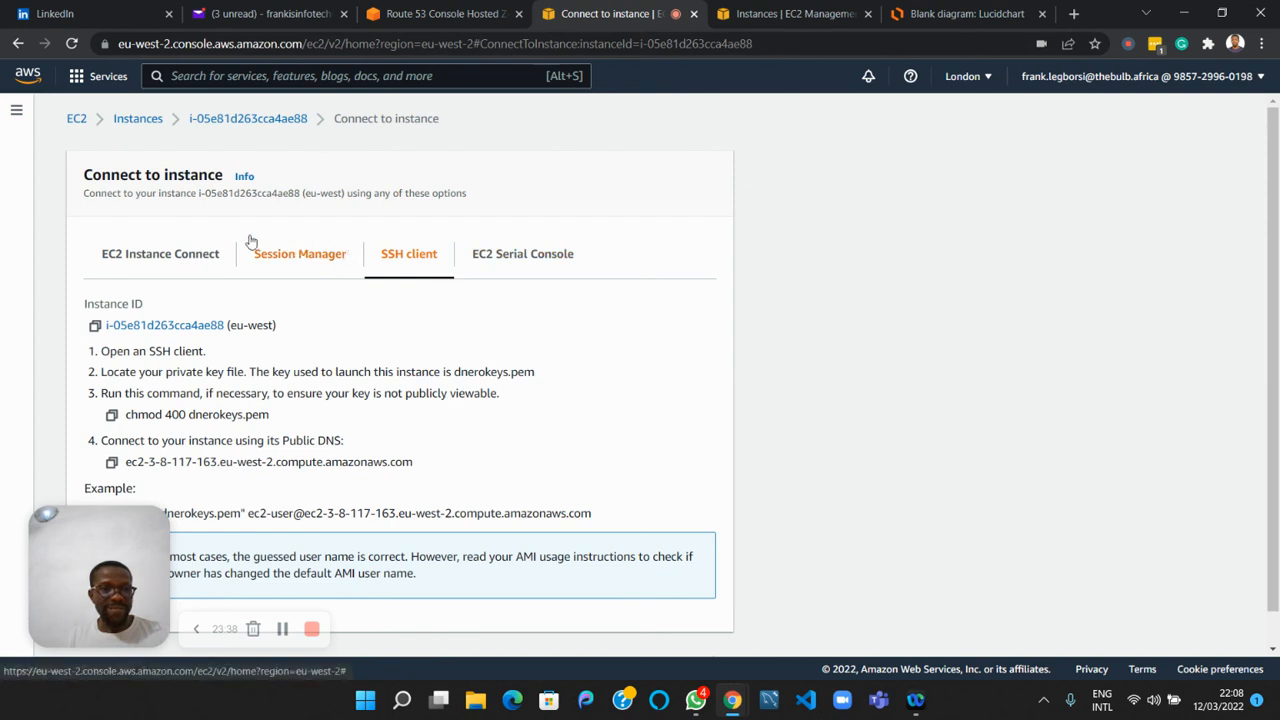
pyautogui.click(181, 263)
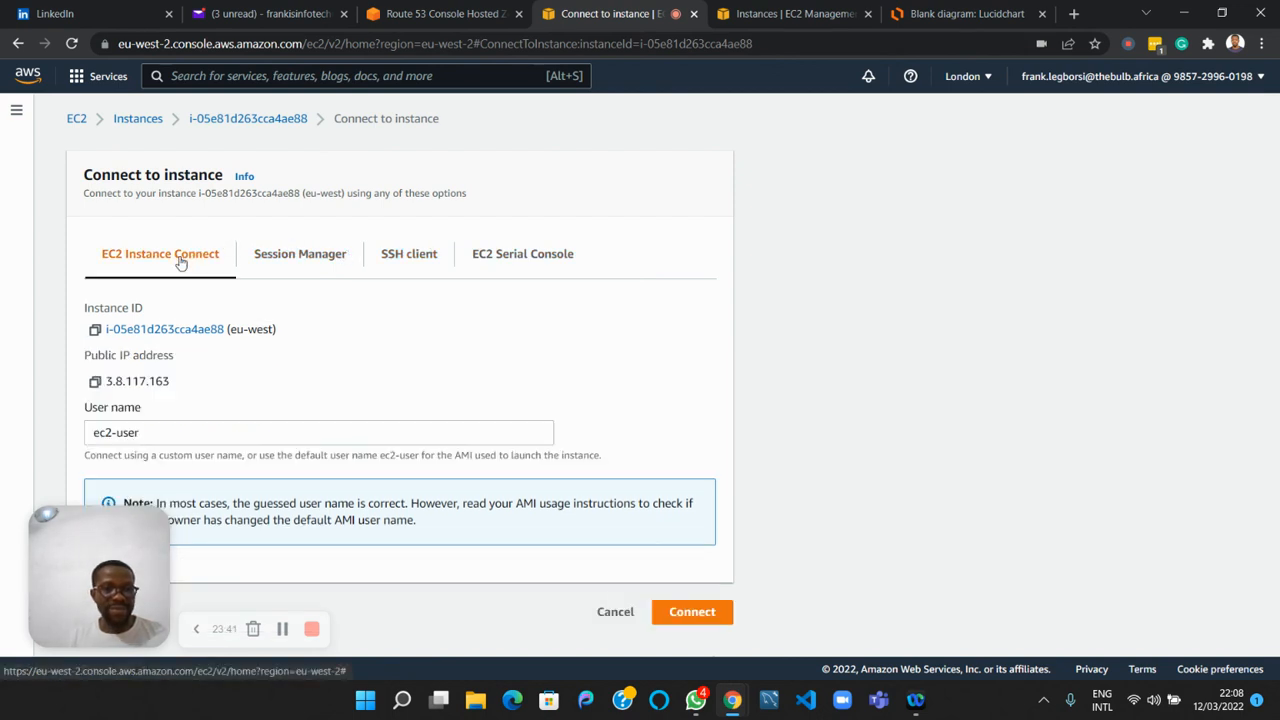
pyautogui.click(671, 614)
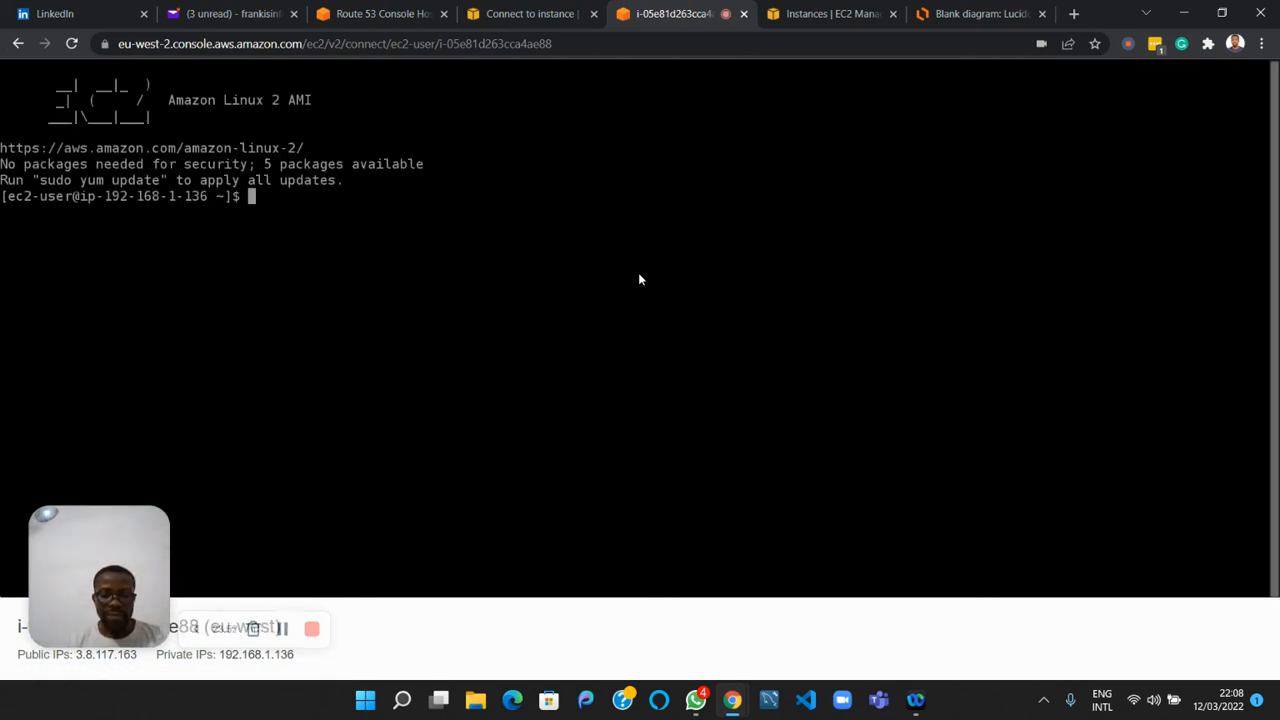
# Ping euwest.frankteachesdevops.com from the eu-west instance's terminal and stop after a few replies.
pyautogui.write('ping')
pyautogui.hotkey('ctrl', 'v')
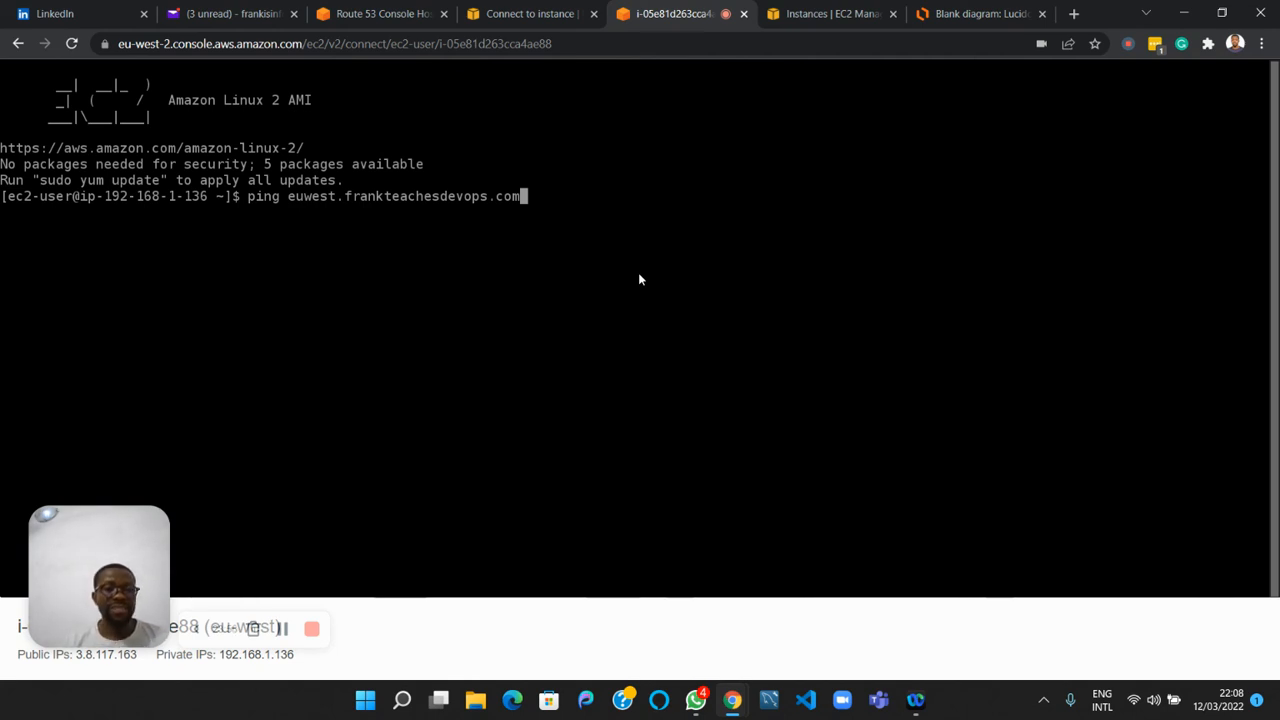
pyautogui.press('Return')
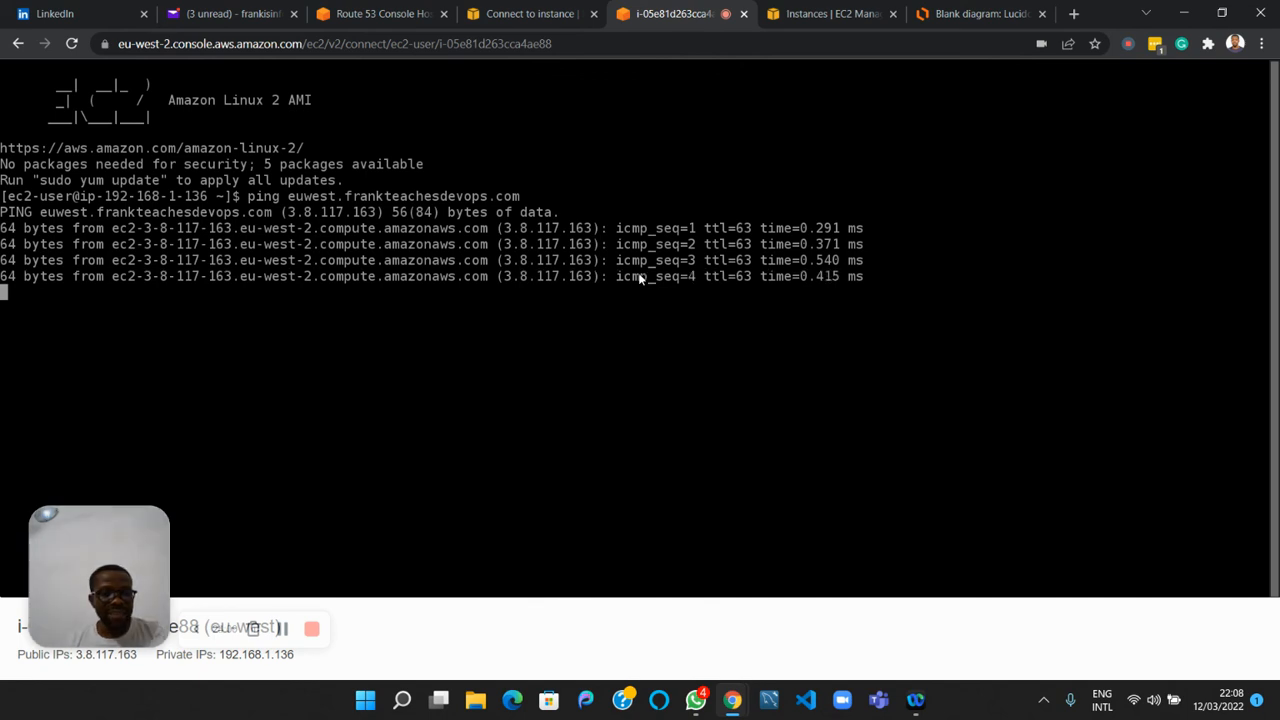
pyautogui.hotkey('ctrl', 'c')
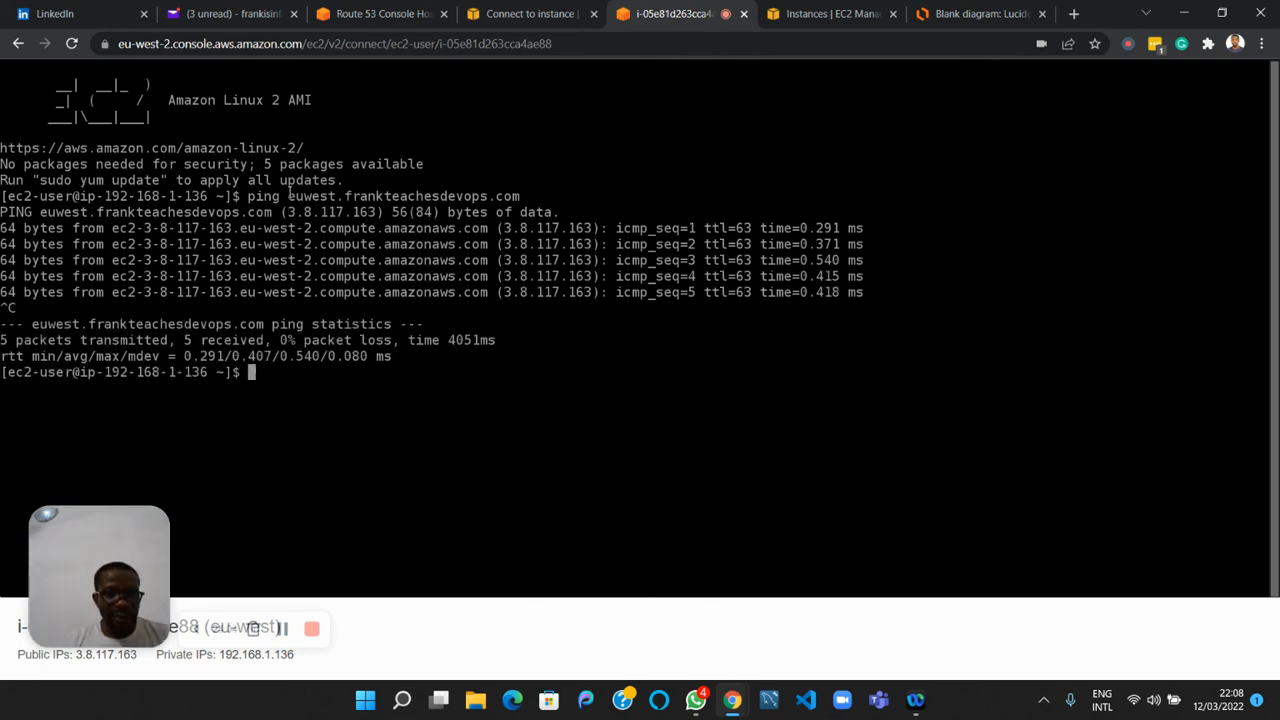
# Compare the IP address resolved by the ping with the euwest record's value in the Route 53 hosted zone.
pyautogui.moveTo(288, 196); pyautogui.dragTo(519, 196)
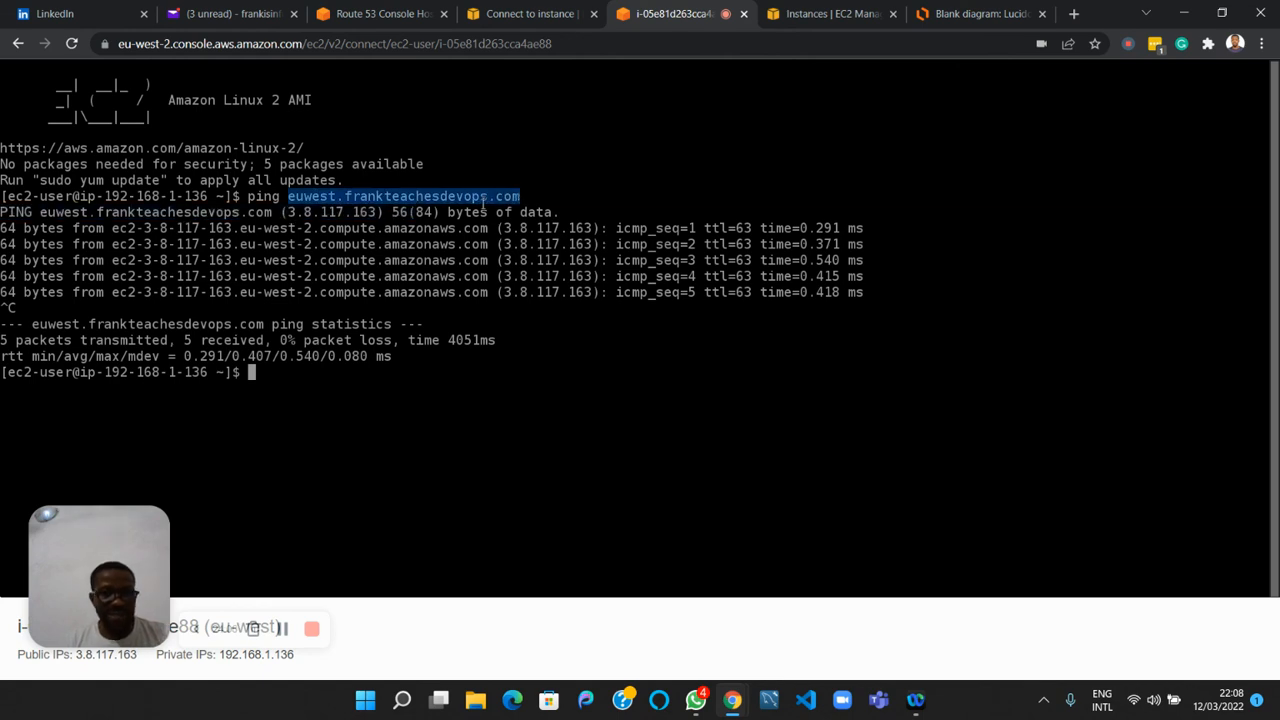
pyautogui.moveTo(301, 214); pyautogui.dragTo(376, 213)
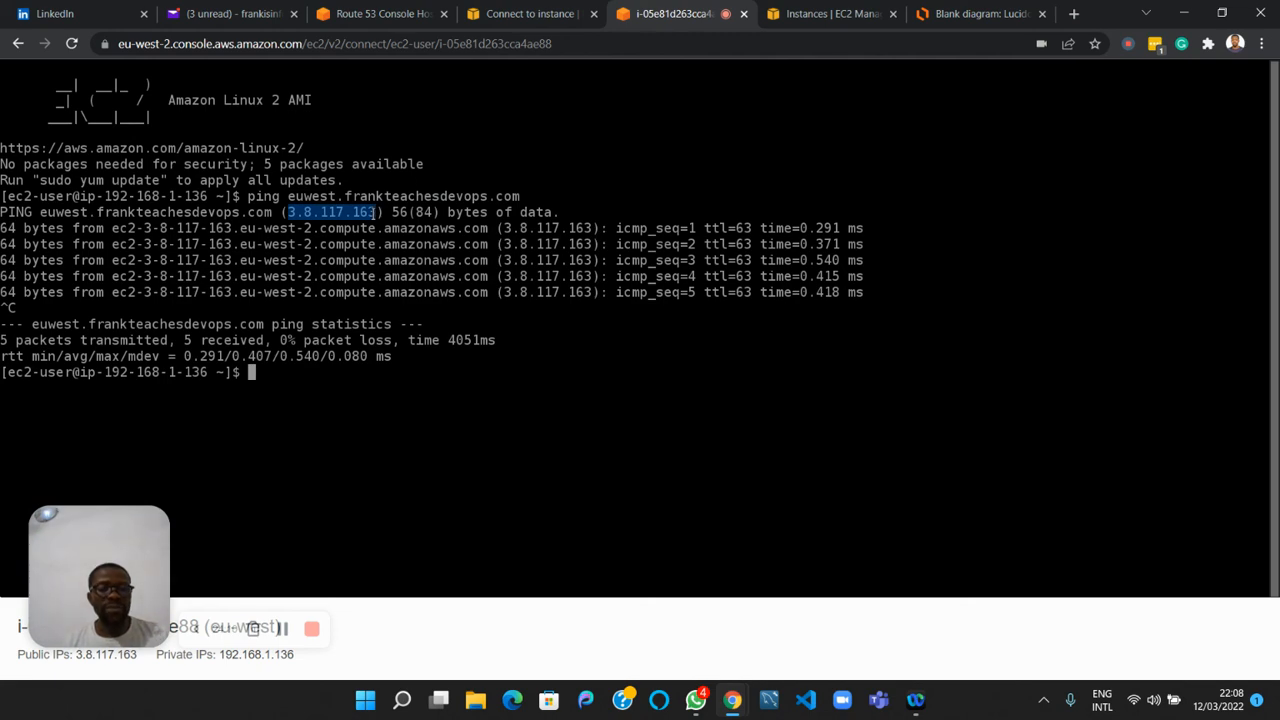
pyautogui.click(528, 14)
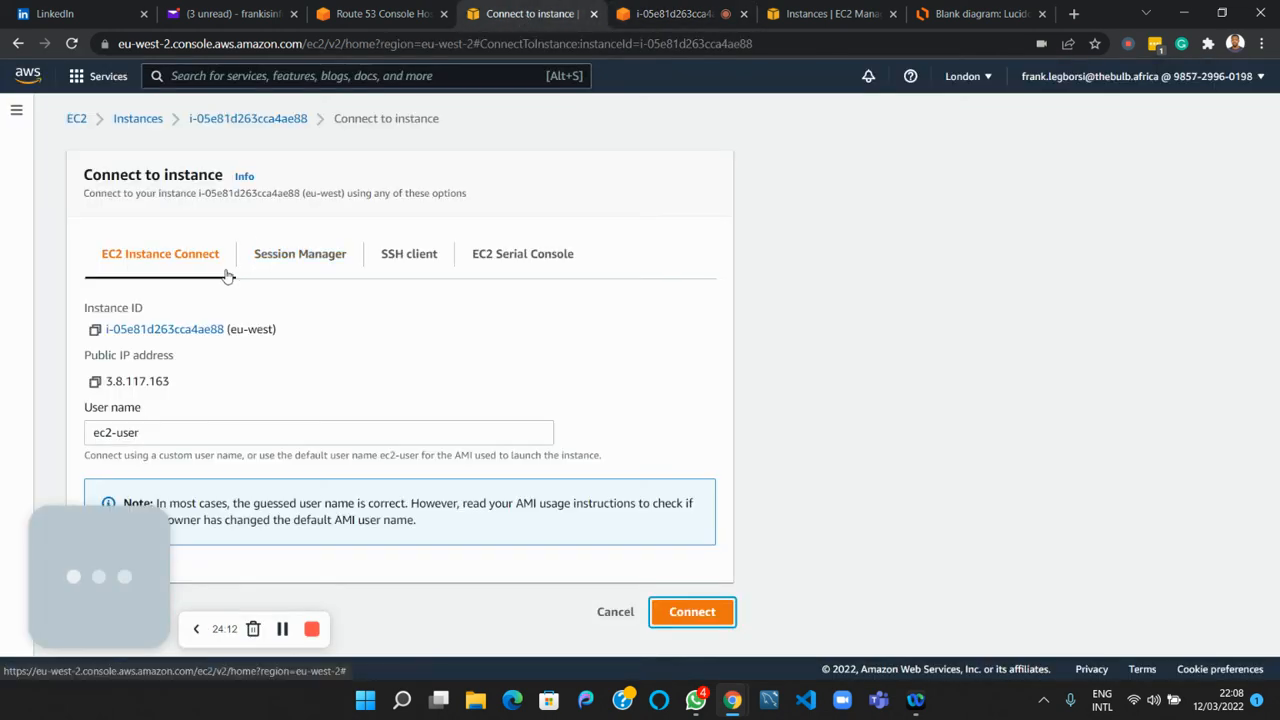
pyautogui.click(375, 14)
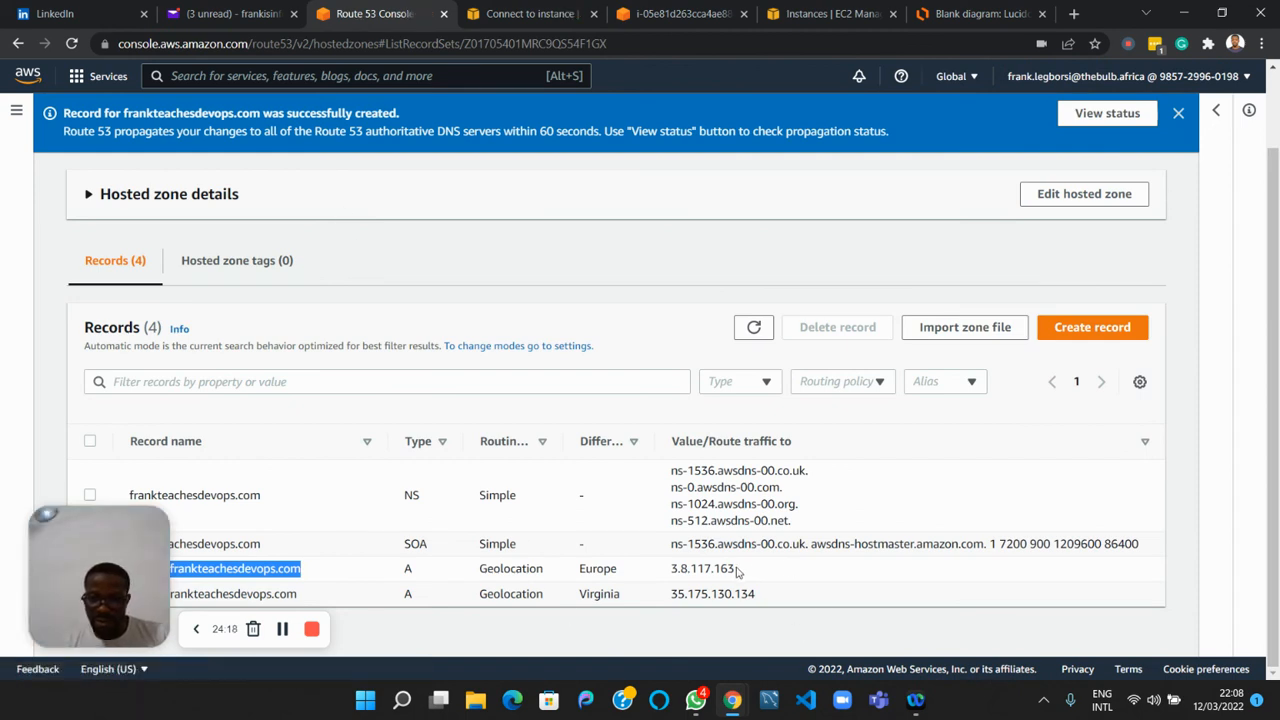
pyautogui.moveTo(737, 571); pyautogui.dragTo(670, 578)
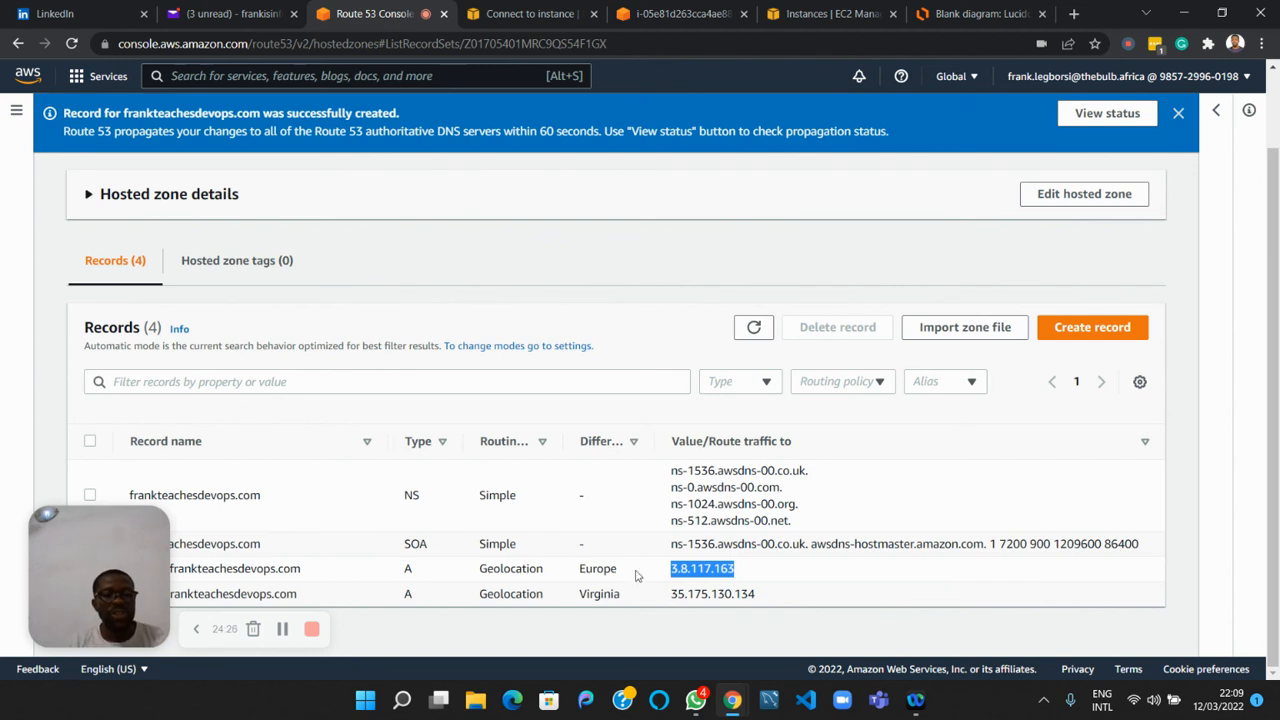
# Switch to the Lucidchart diagram and examine the frankteachesdevops.com domain with its EU-WEST and US-EAST subdomains.
pyautogui.moveTo(118, 516); pyautogui.dragTo(117, 260)
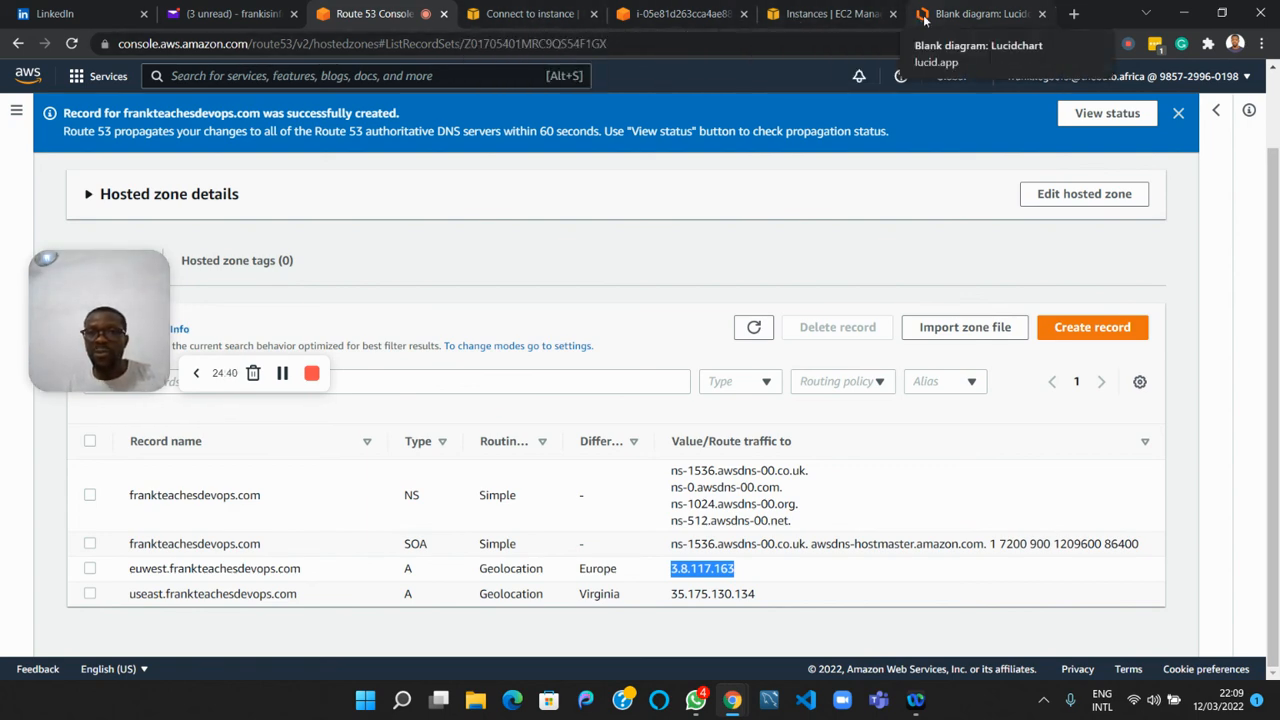
pyautogui.click(975, 14)
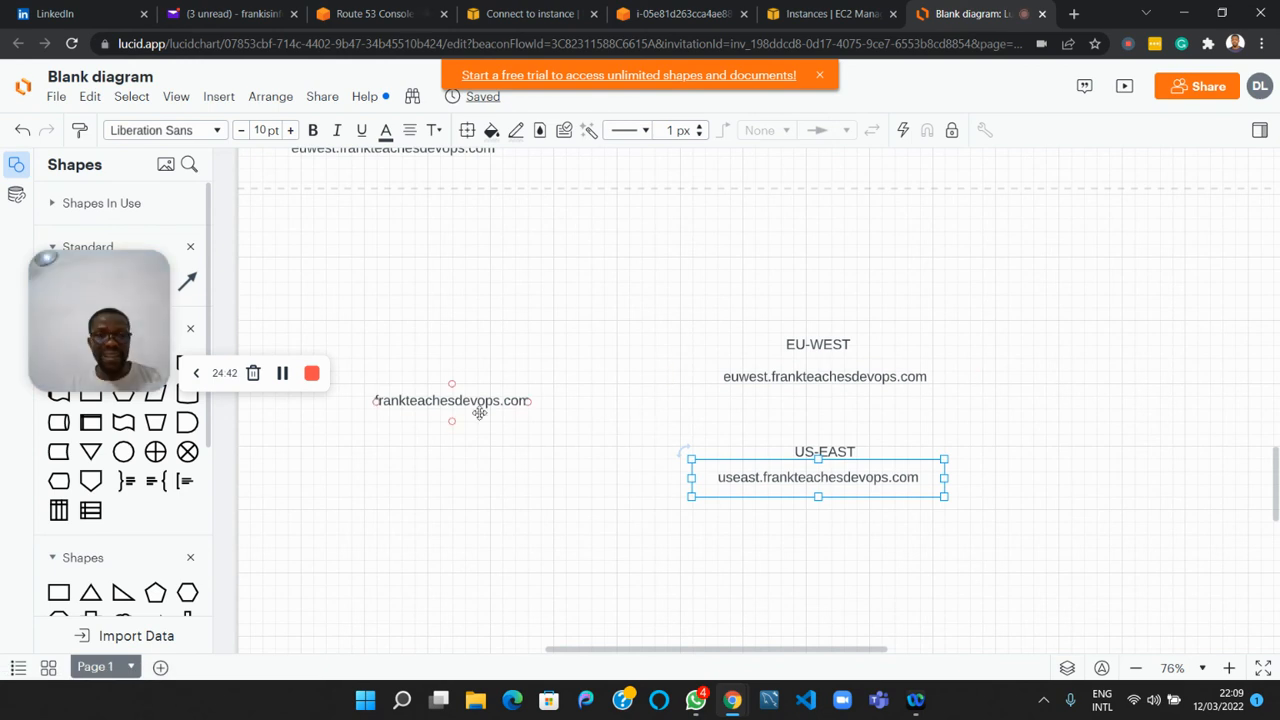